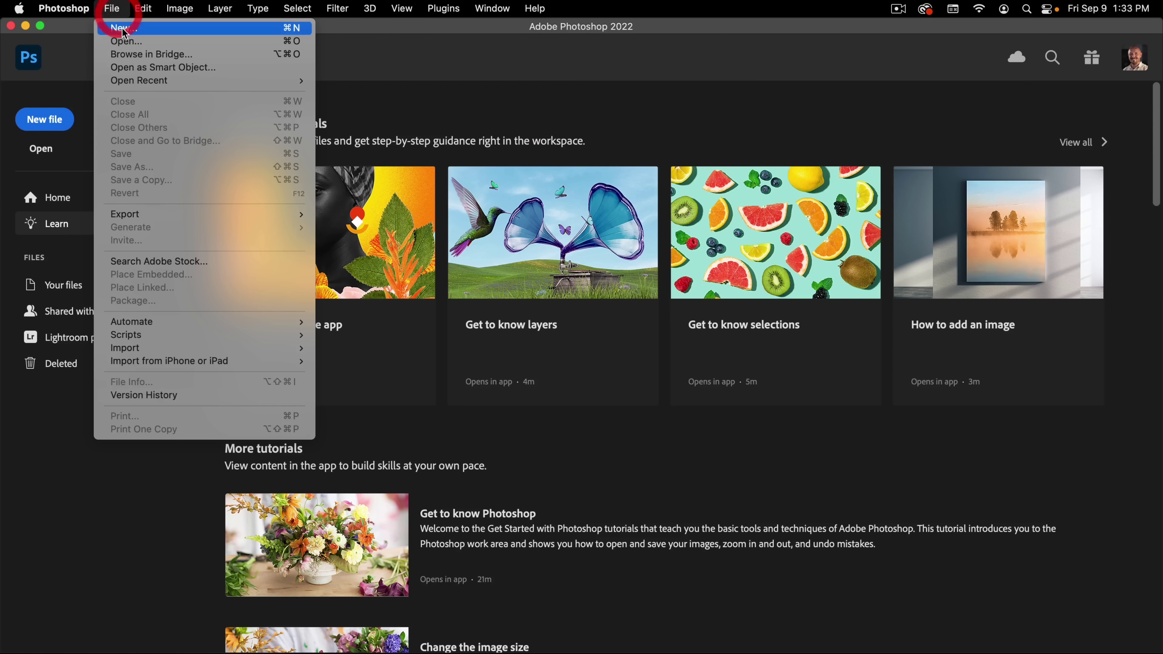
- Open kristaps-ungurs-LBhWUDIYe0Y-unsplash.jpg and start a crop with the 4 : 5 (8 : 10) ratio
click(120, 42)
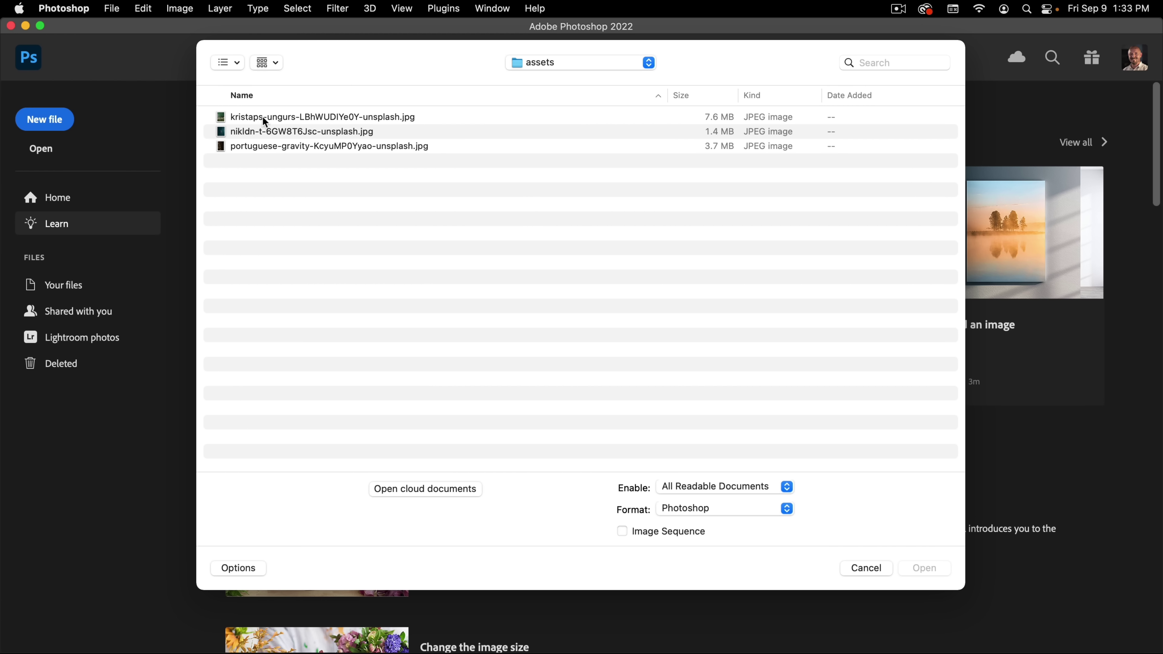
double_click(278, 118)
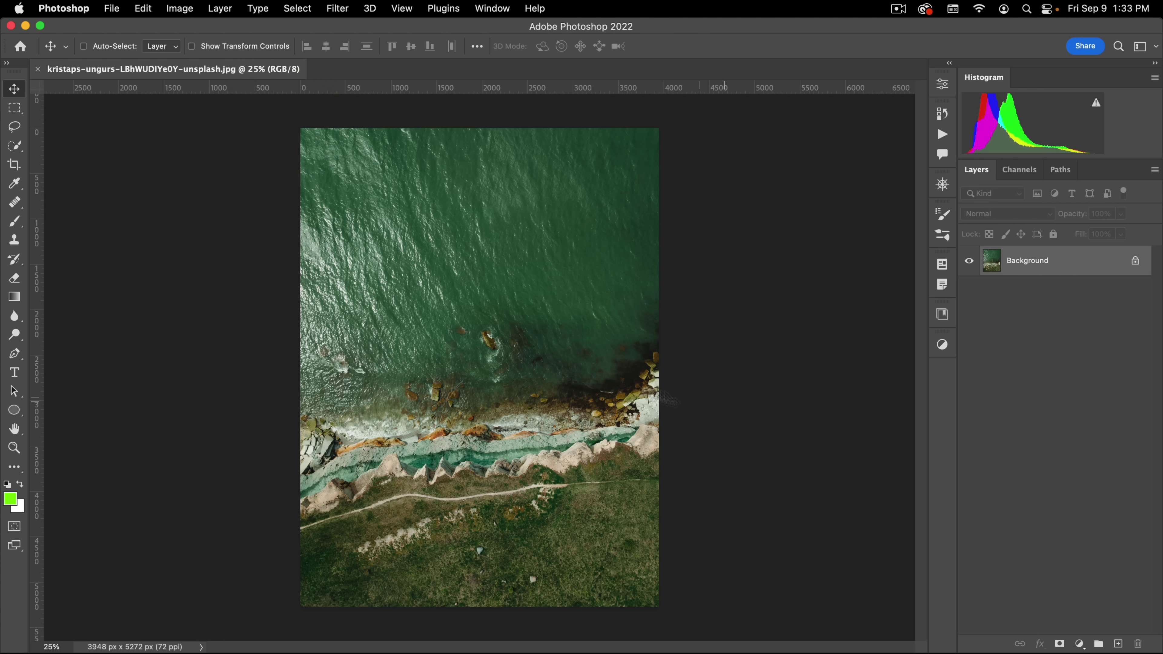
click(14, 164)
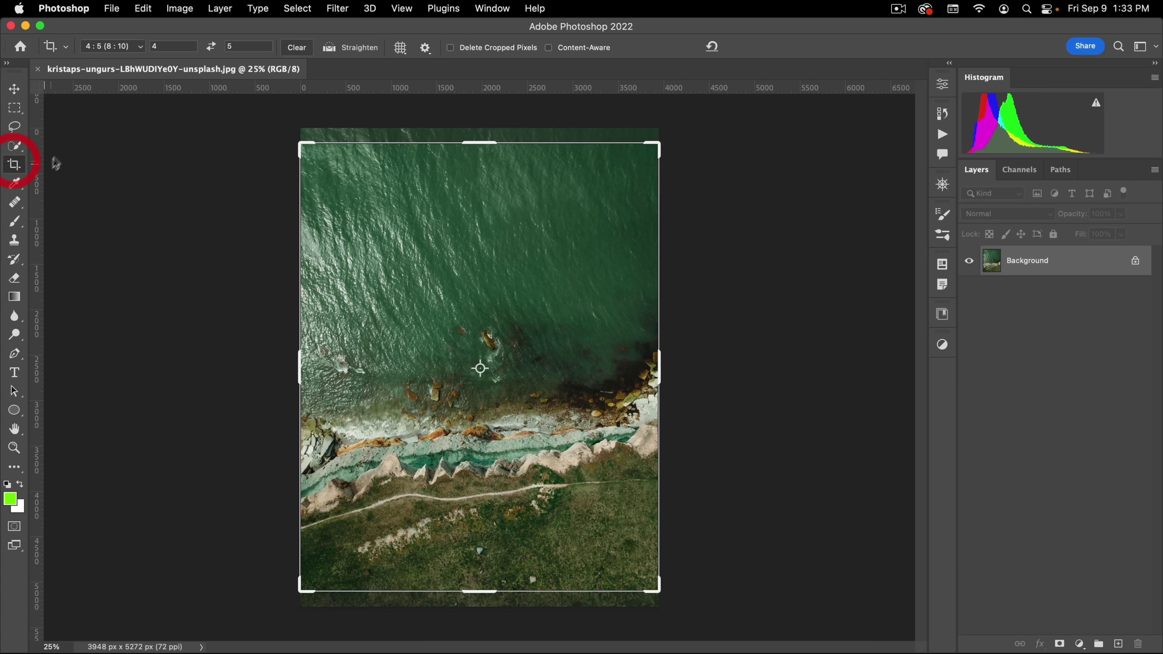
click(114, 46)
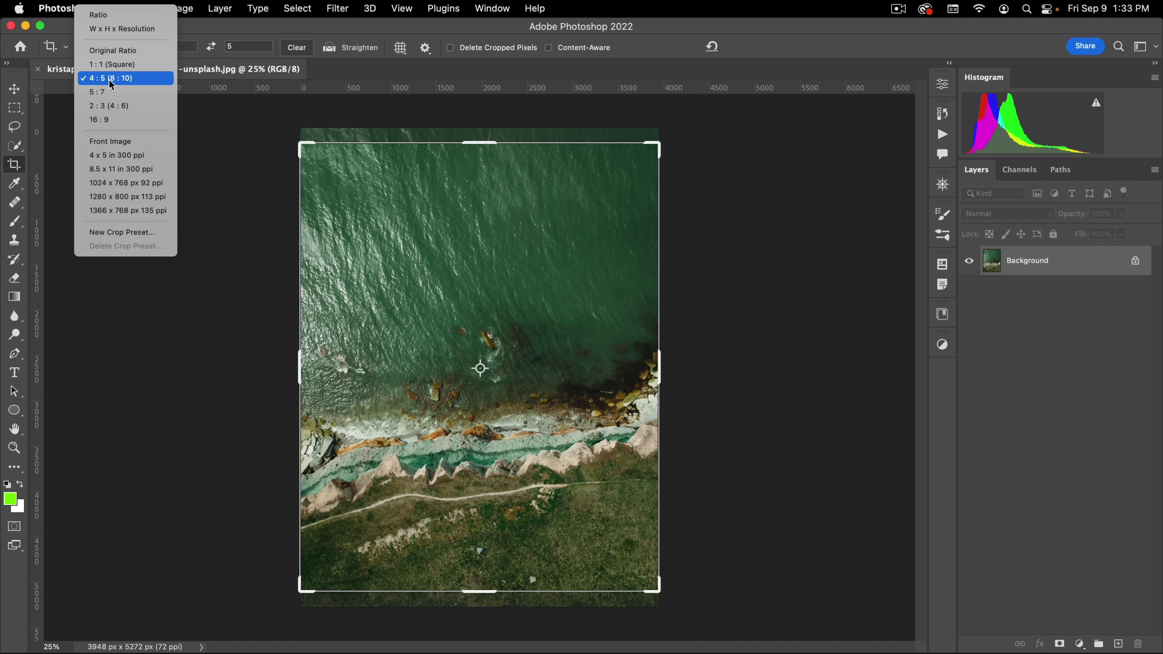
click(112, 79)
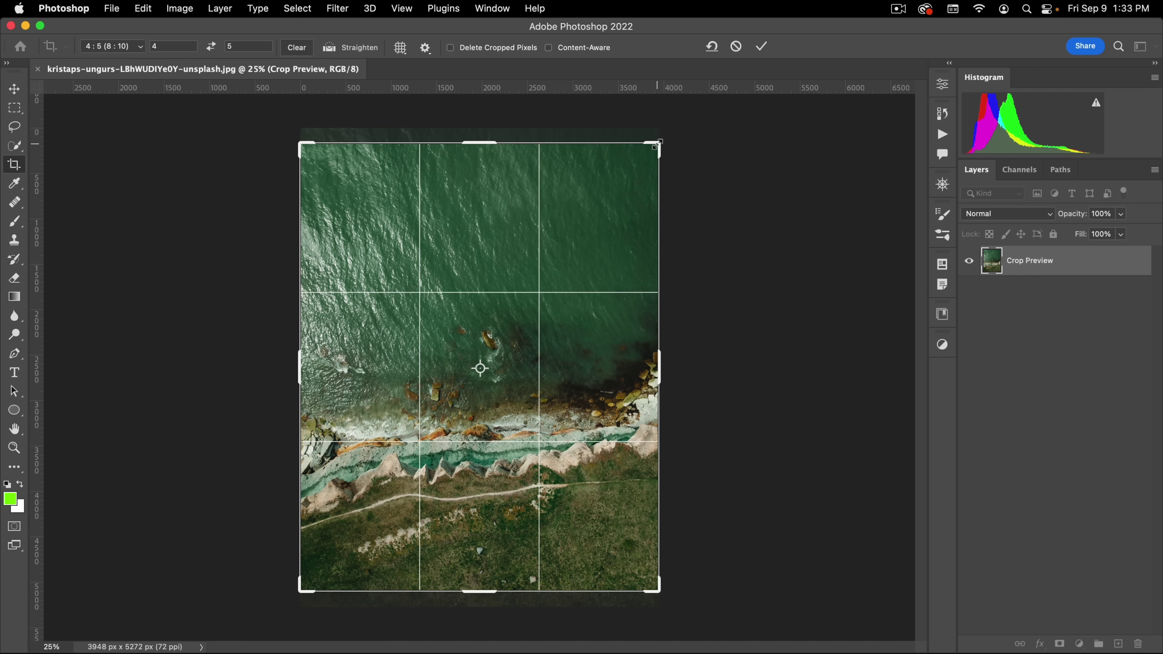
- Tighten the crop frame, reposition the photo so the shoreline sits in the frame's lower third, and apply the crop
drag(655, 145, 626, 170)
drag(540, 270, 506, 325)
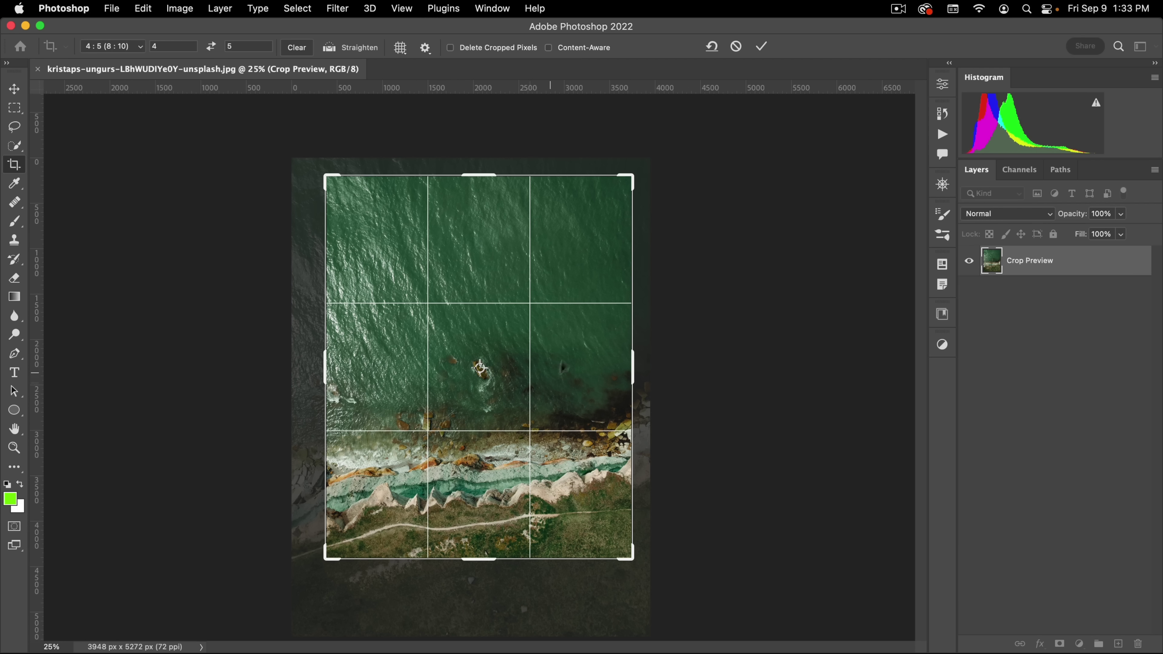
drag(486, 259, 486, 253)
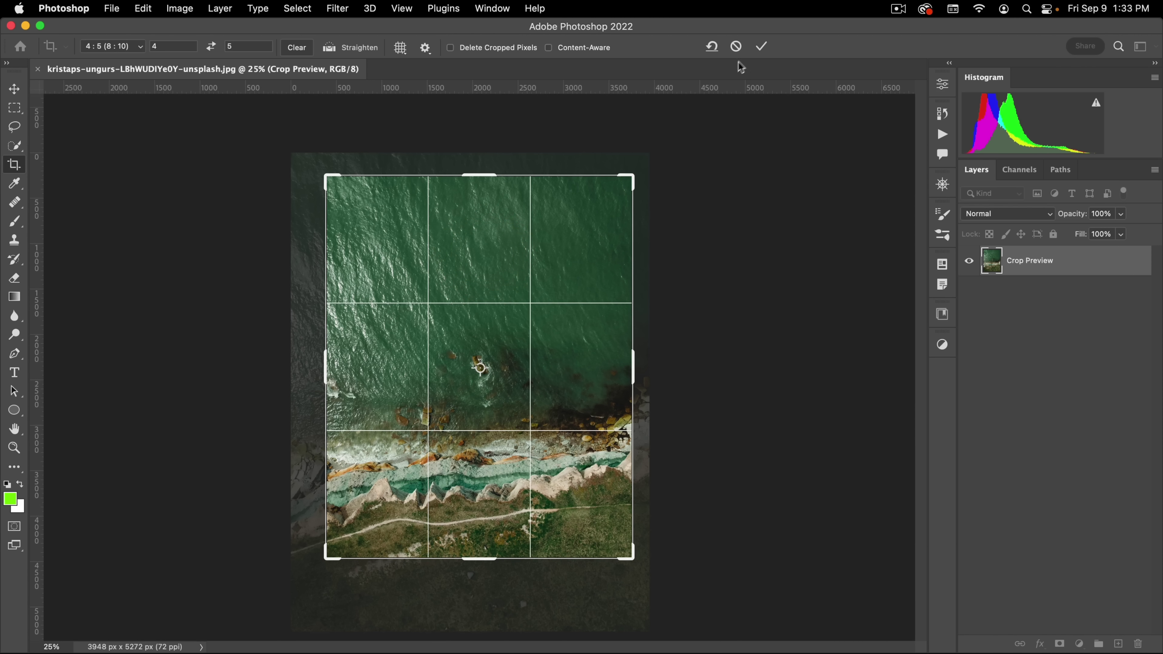
click(761, 47)
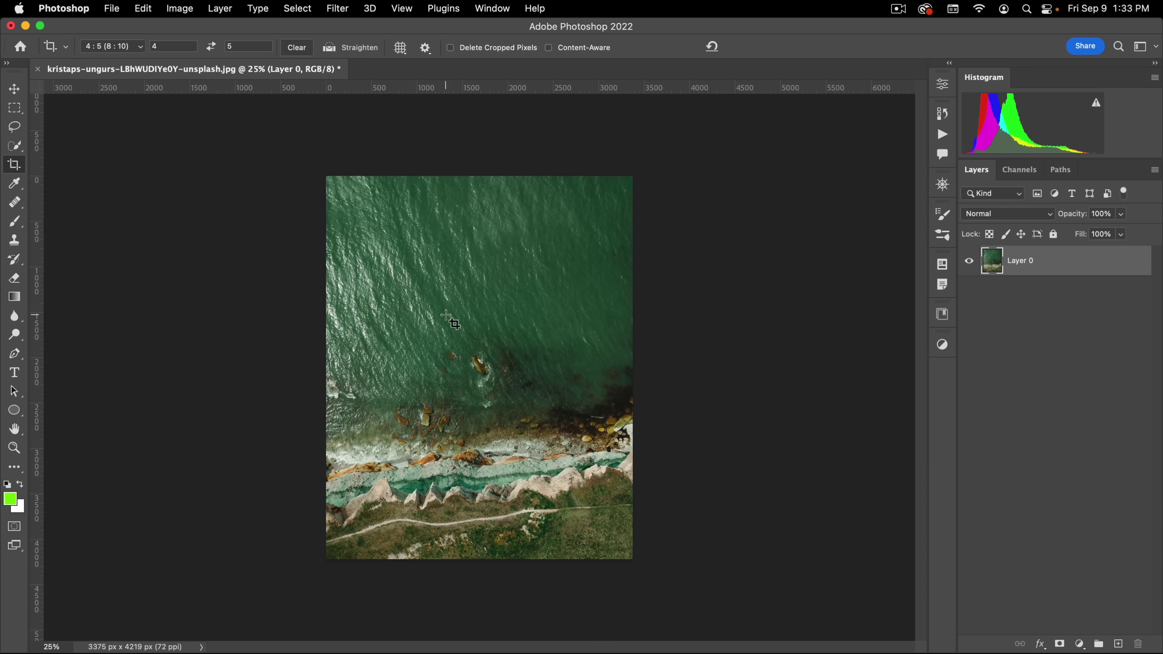
- Start a new guide layout from the Default preset with 2 columns and an empty column gutter
click(402, 13)
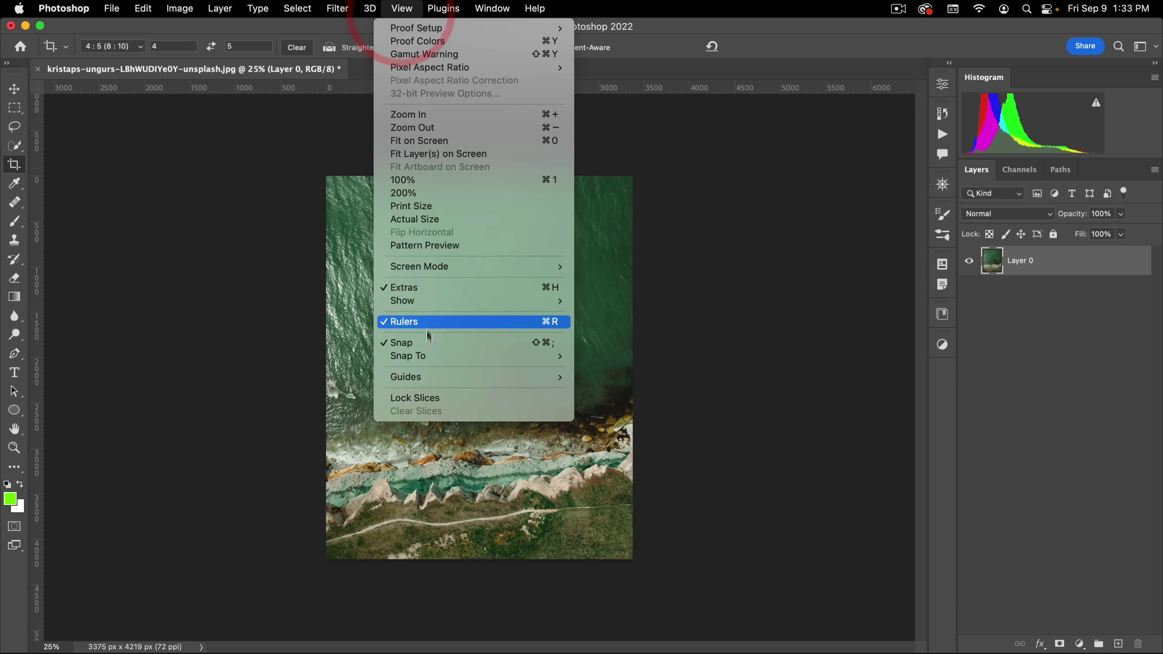
mouse_move(549, 376)
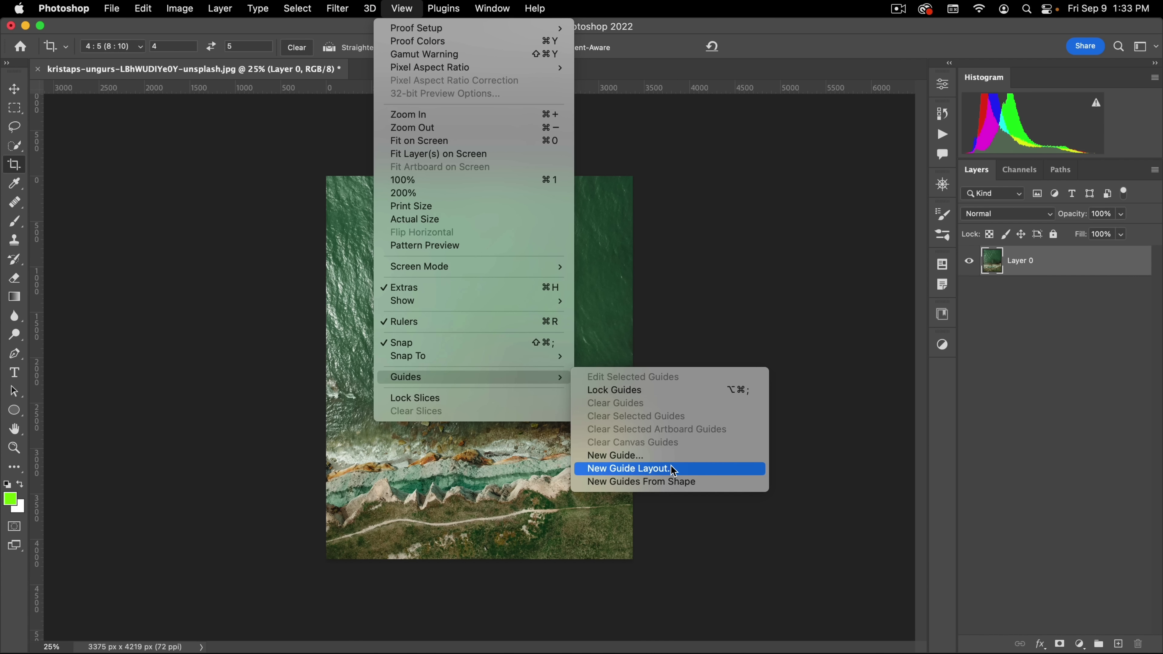
click(650, 468)
click(752, 213)
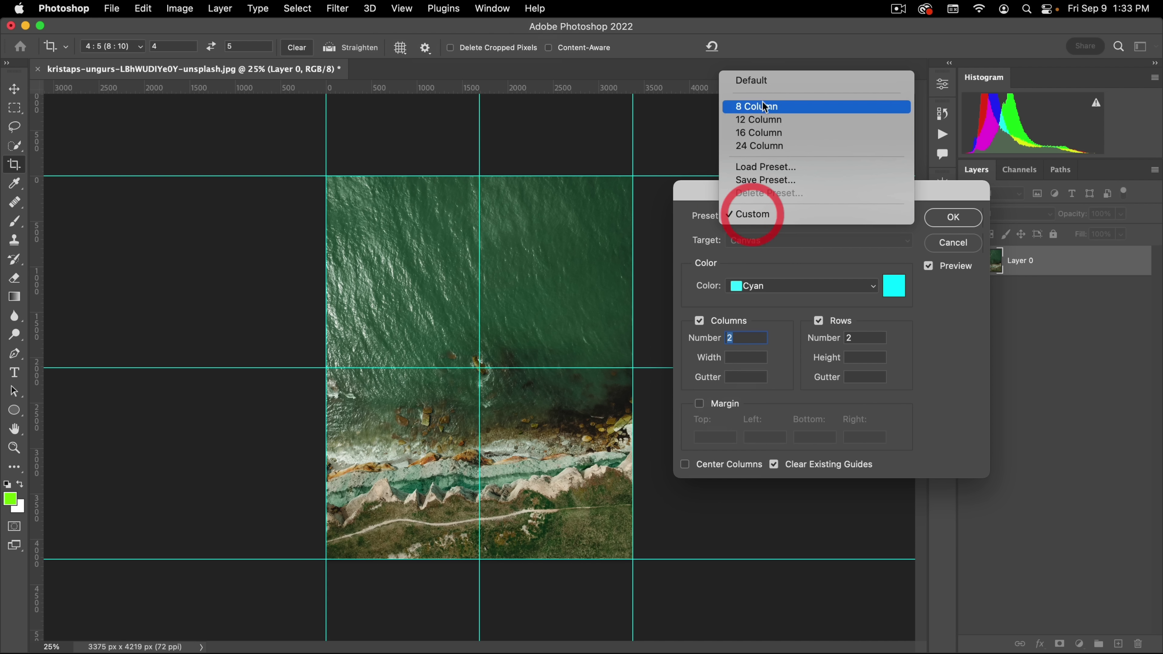
click(762, 78)
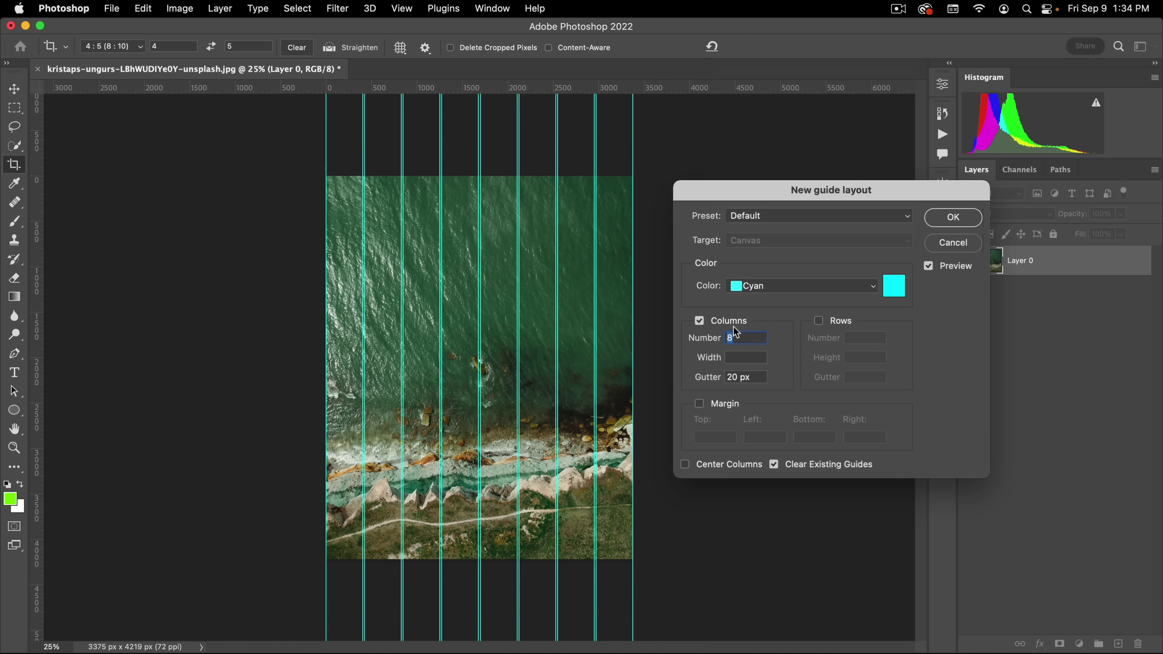
text(2)
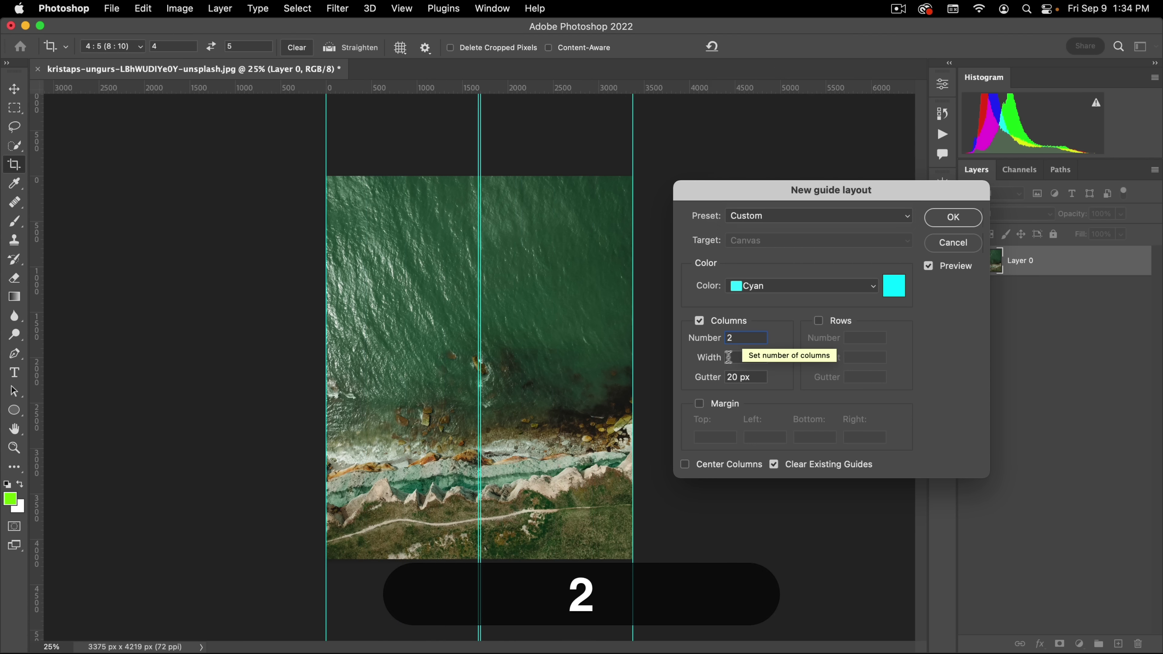
key(Tab)
key(Tab)
click(649, 380)
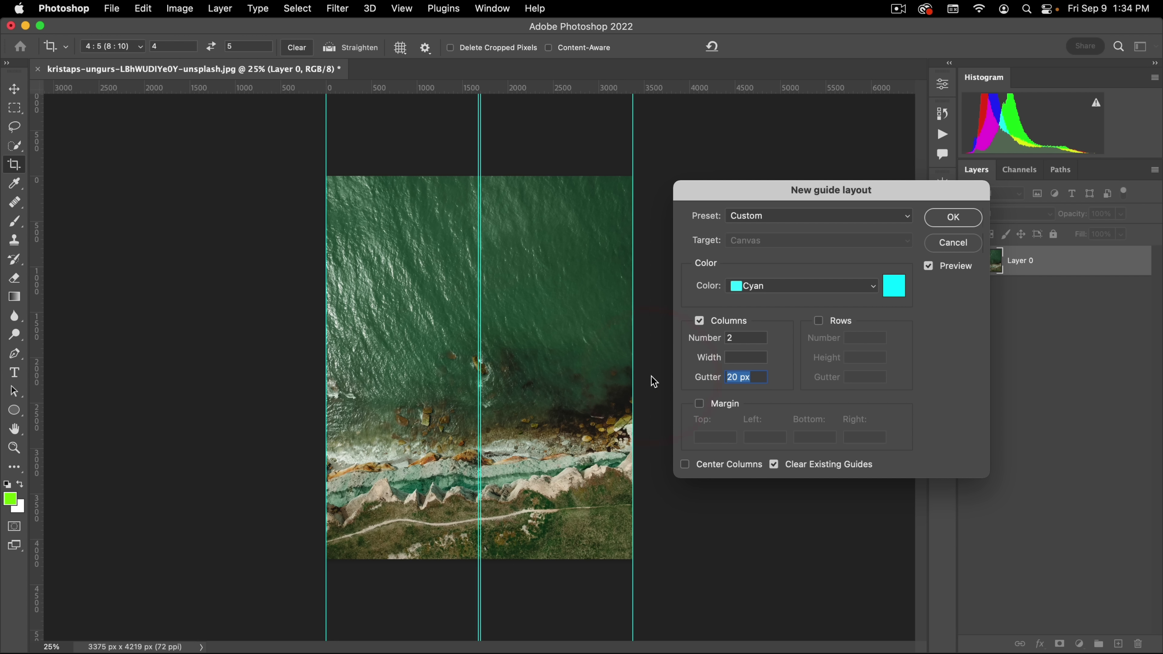
key(BackSpace)
- Enable 2 rows with an empty row gutter in the guide layout and create the guides
click(838, 320)
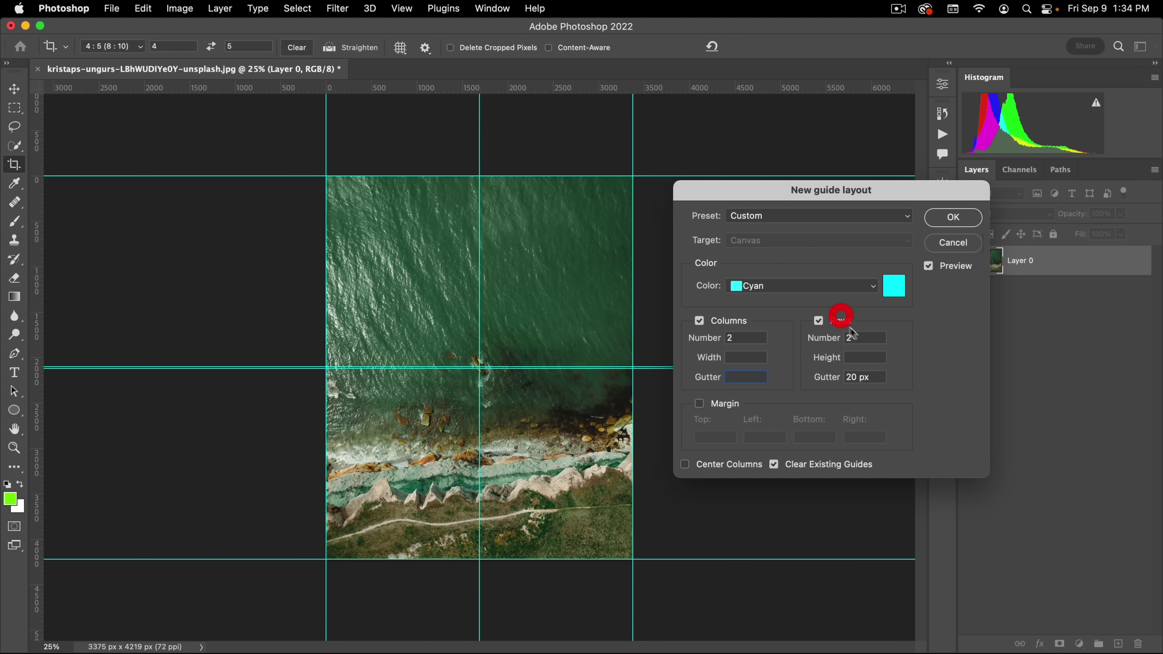
click(855, 378)
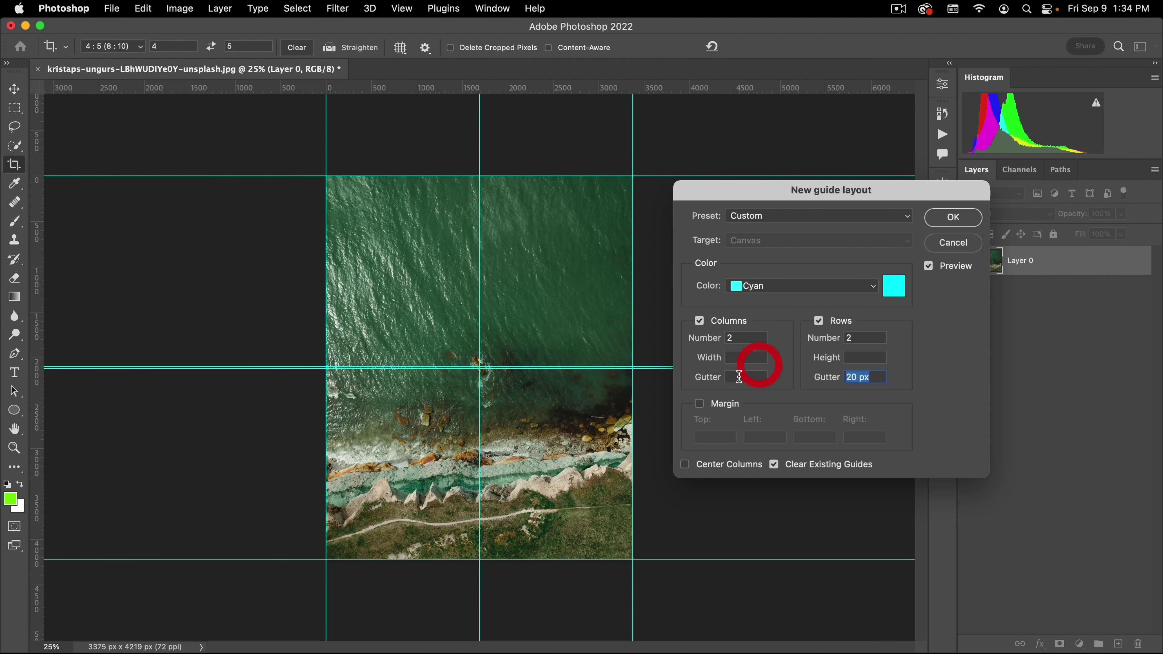
key(BackSpace)
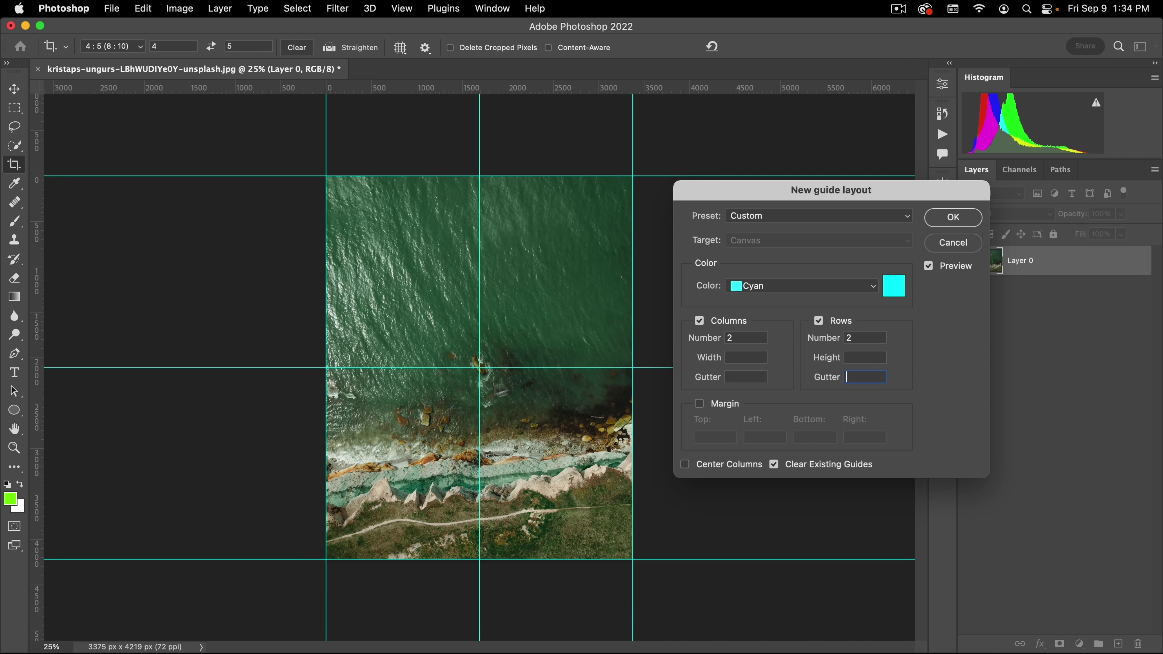
click(961, 216)
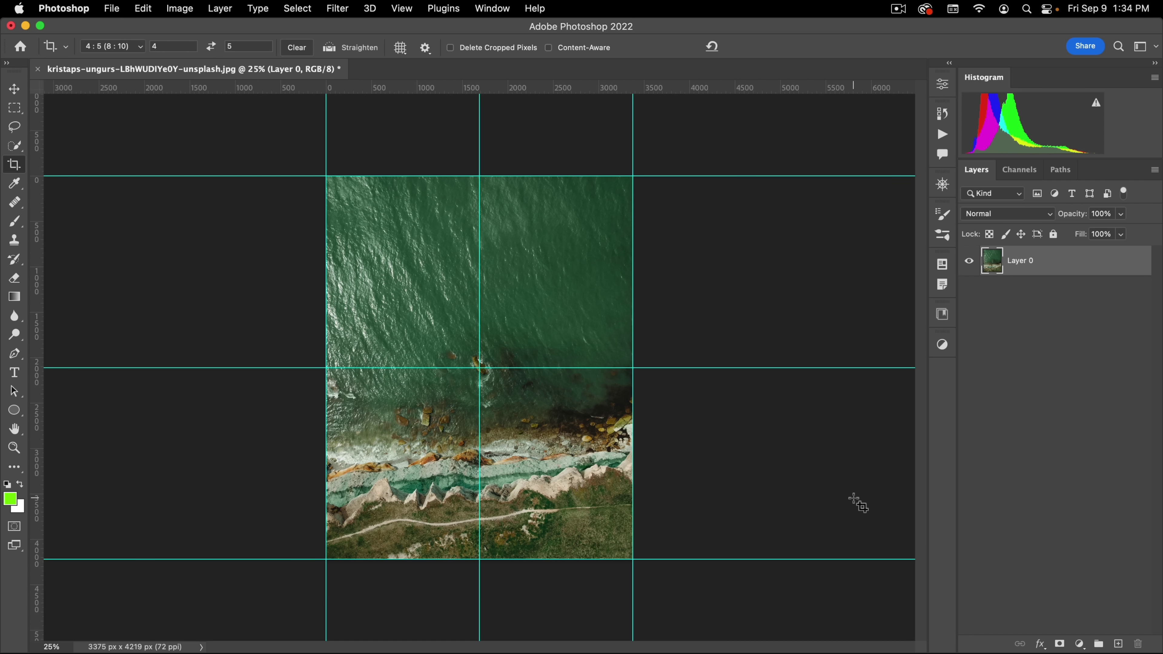
- Marquee-select a square spanning the full image width, centred on the intersection of the middle guides
click(18, 113)
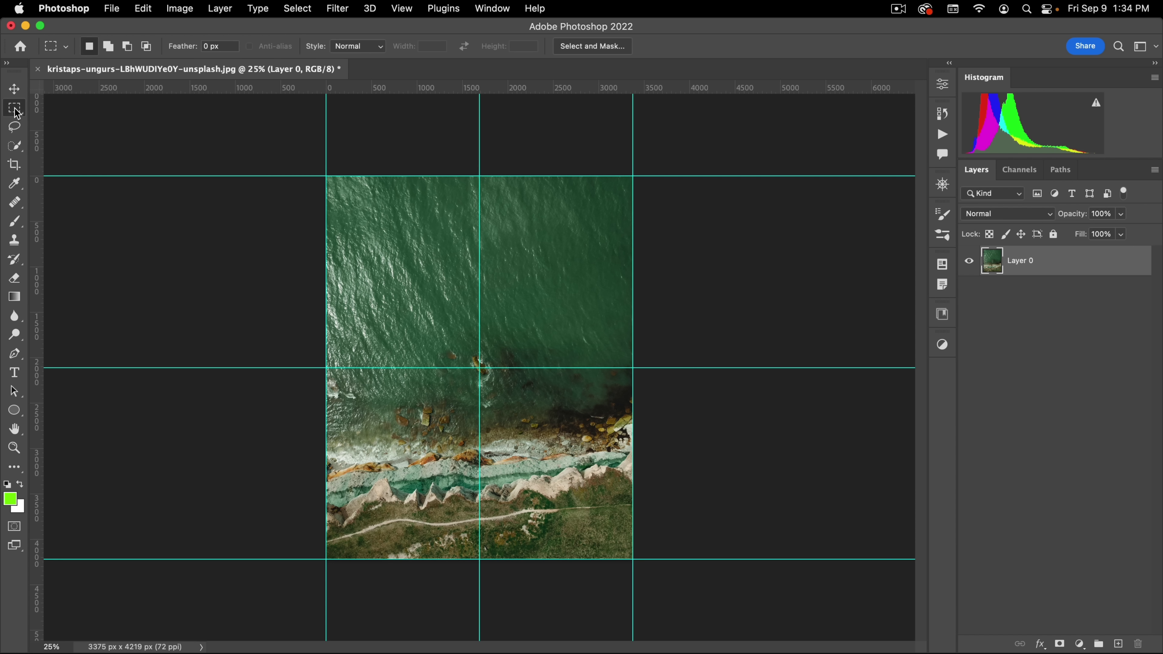
click(73, 110)
drag(480, 367, 629, 211)
- Place horizontal guides along the upper and lower edges of the square selection, deselect it, and switch to the Move tool
drag(441, 89, 442, 209)
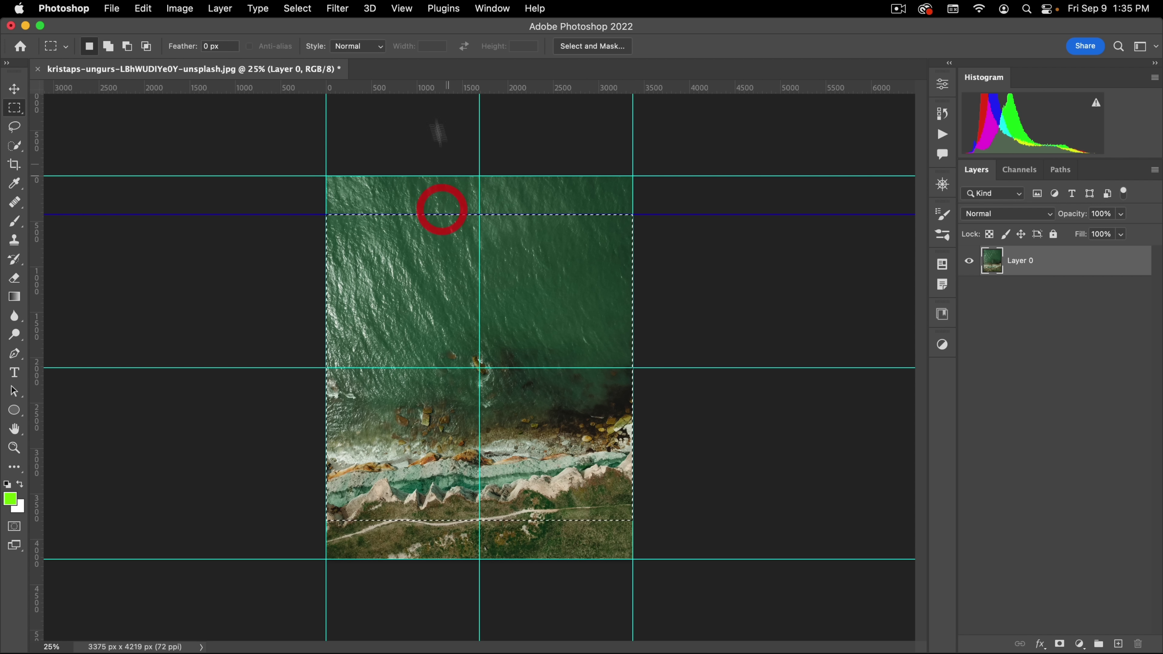
drag(415, 88, 422, 521)
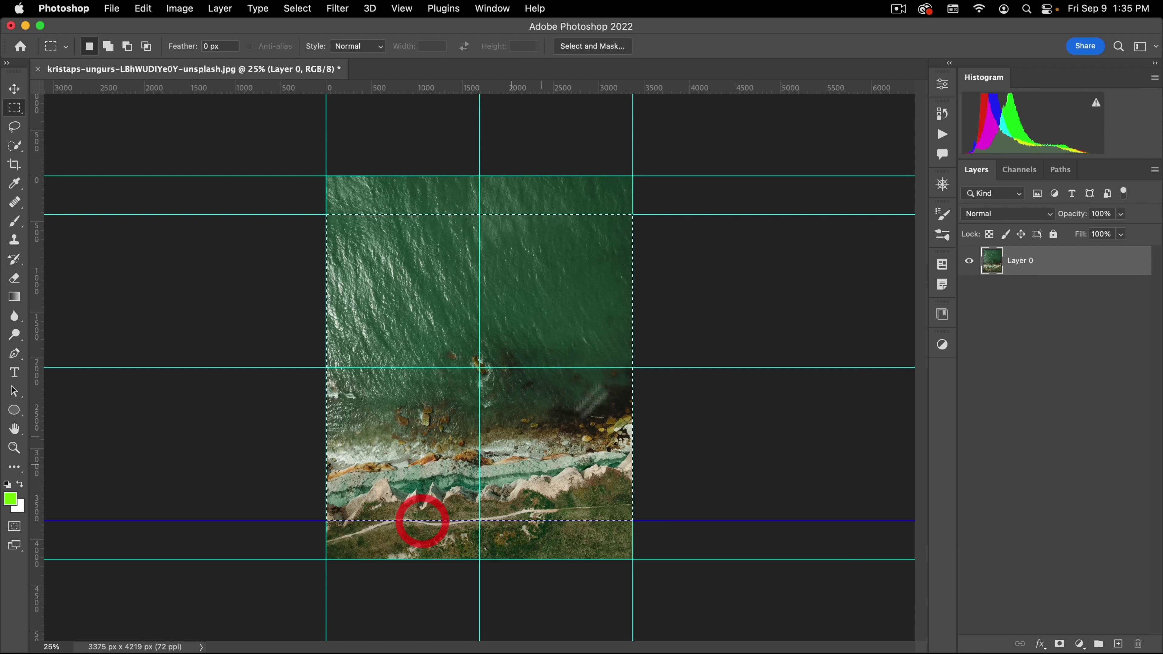
key(super+d)
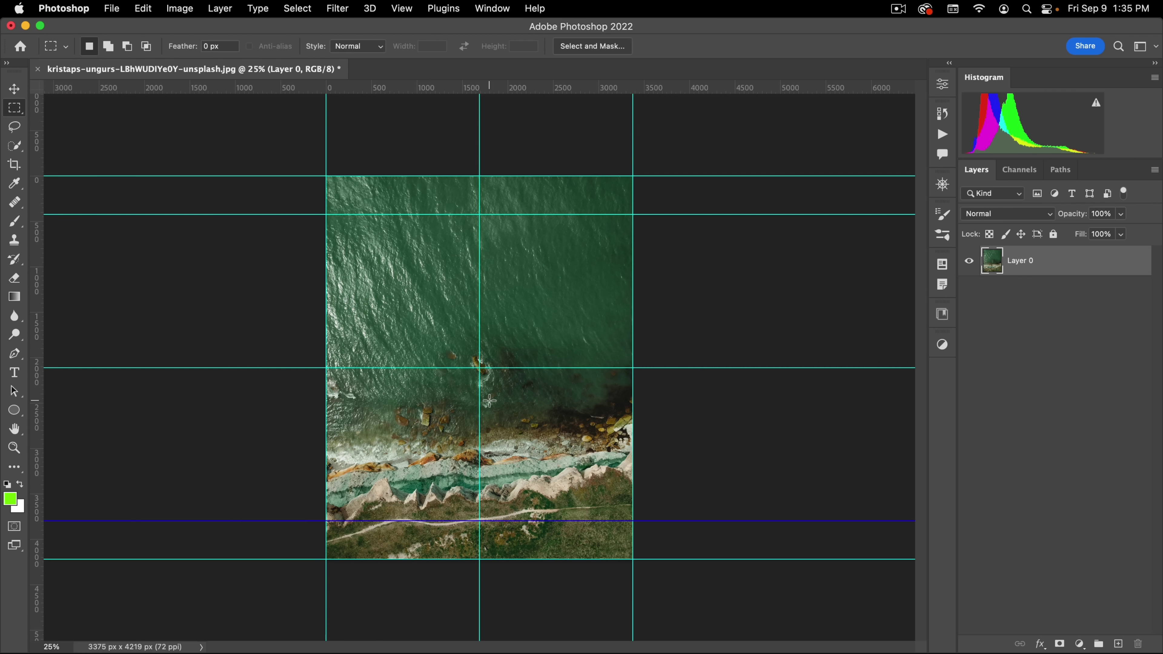
click(712, 256)
click(15, 88)
- Open the skull photo portuguese-gravity-KcyuMP0Yyao-unsplash.jpg from the assets folder
click(111, 8)
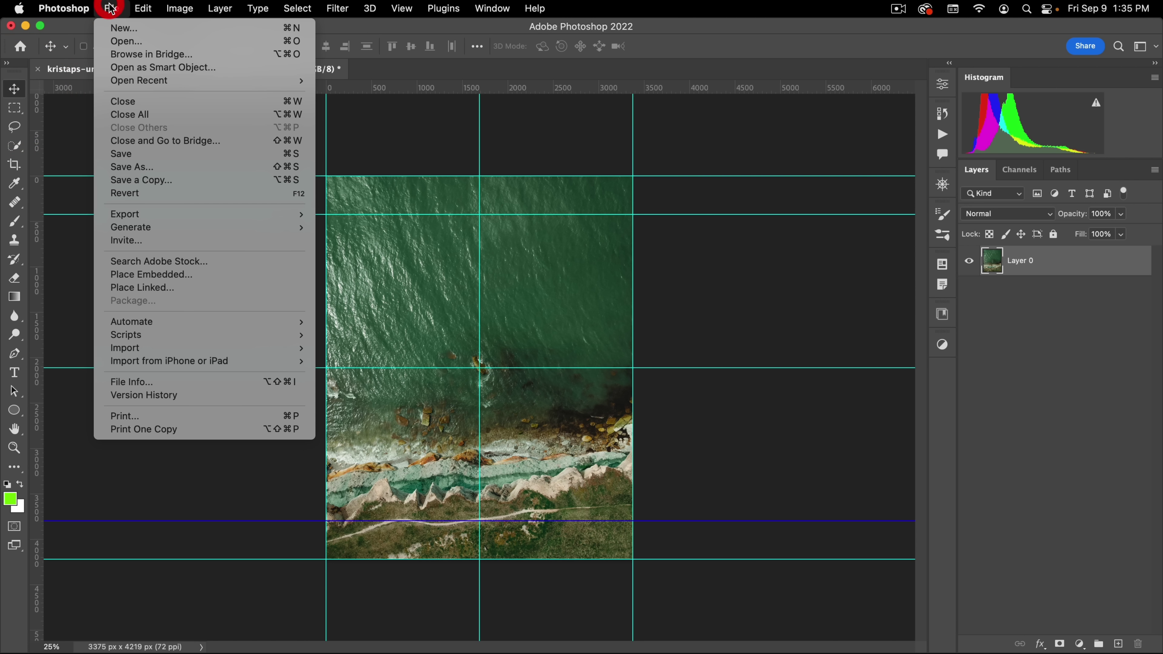
click(115, 41)
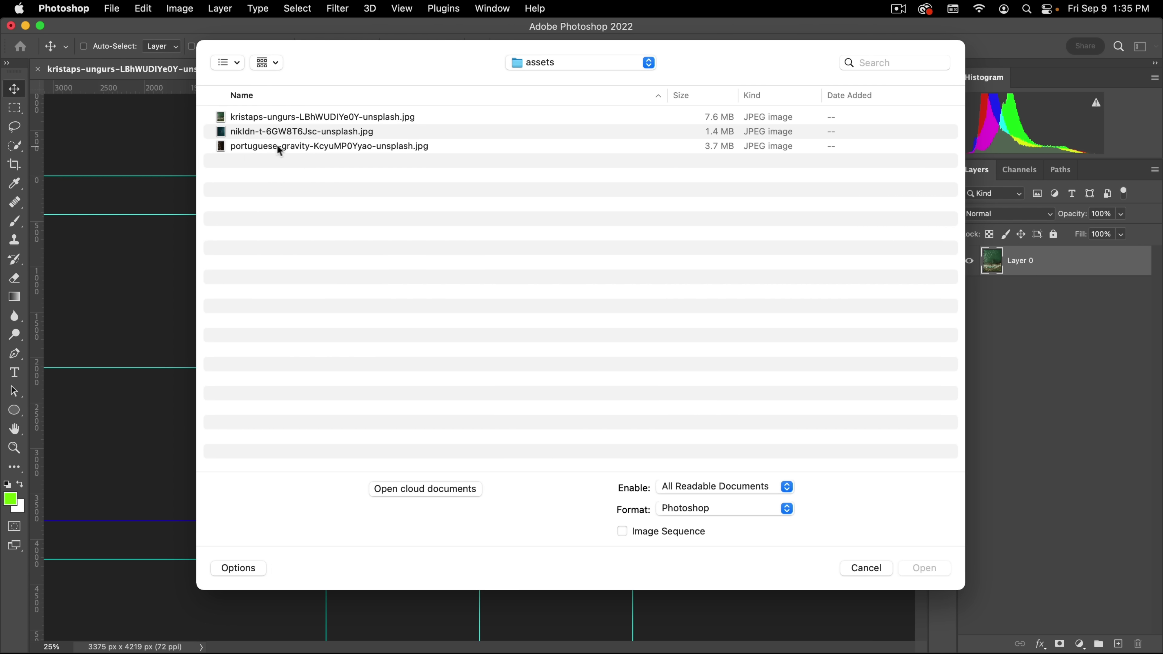
double_click(293, 144)
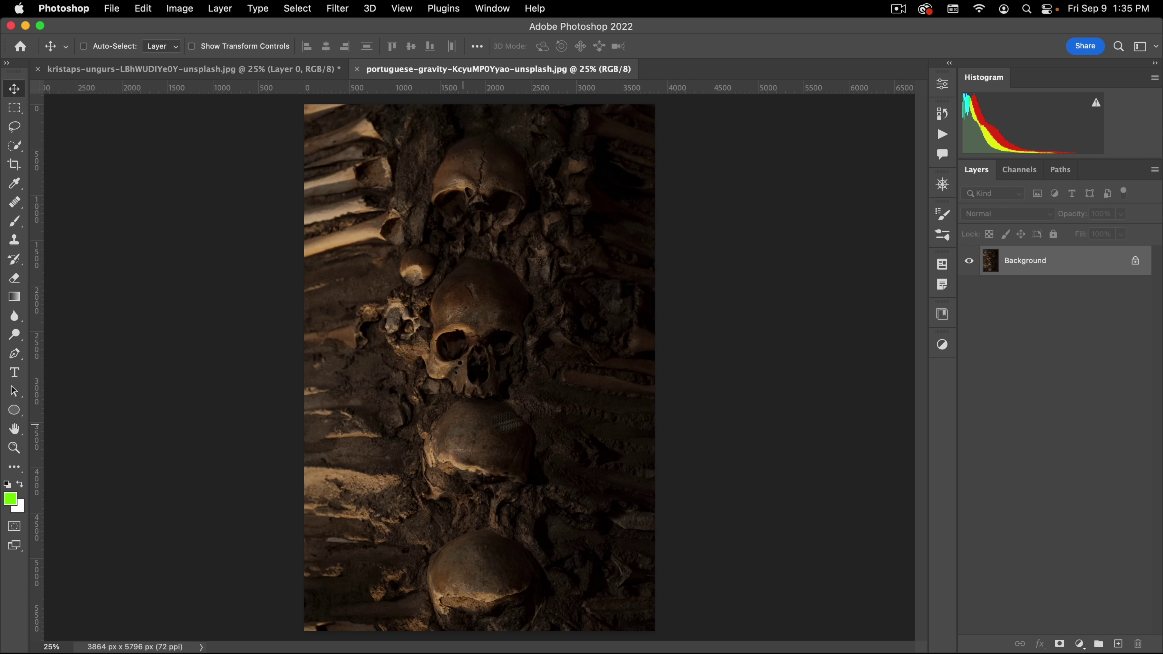
- Add a Curves adjustment layer and brighten the skull photo strongly with a curve point at input 62, output 216
click(1080, 643)
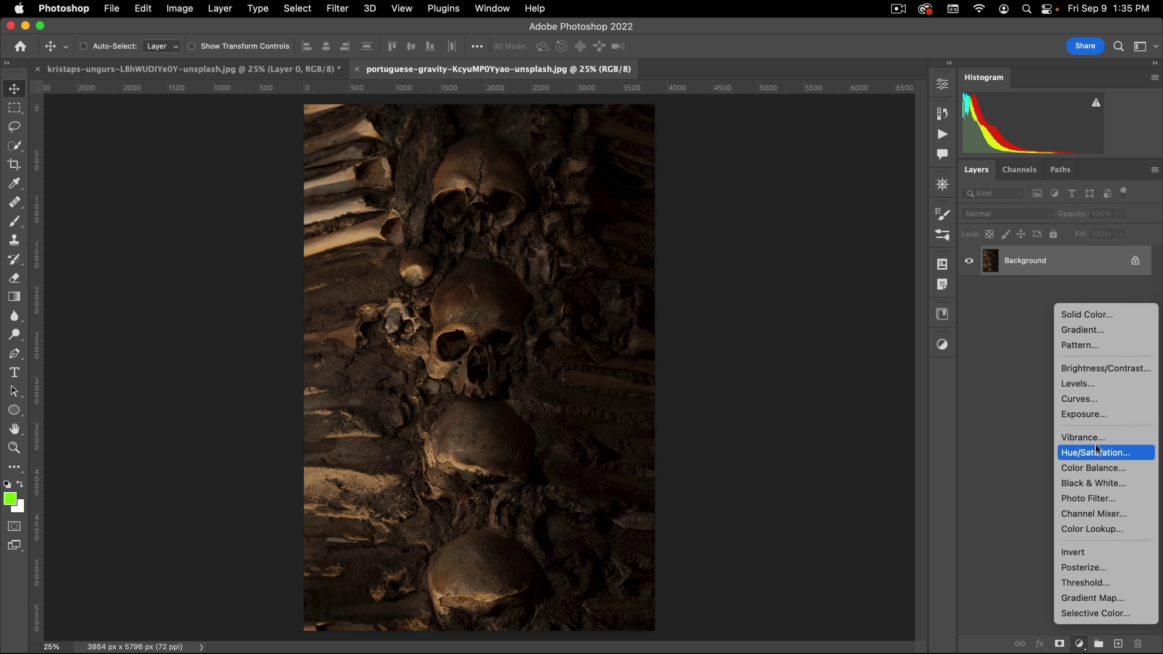
click(1102, 402)
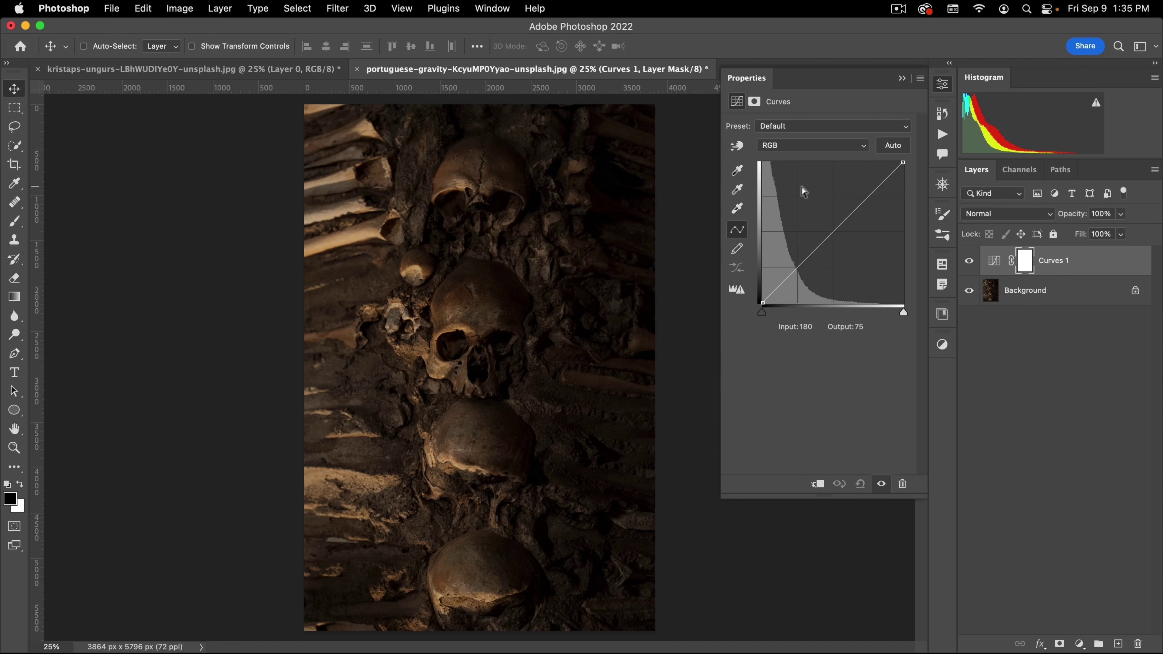
drag(819, 245, 796, 185)
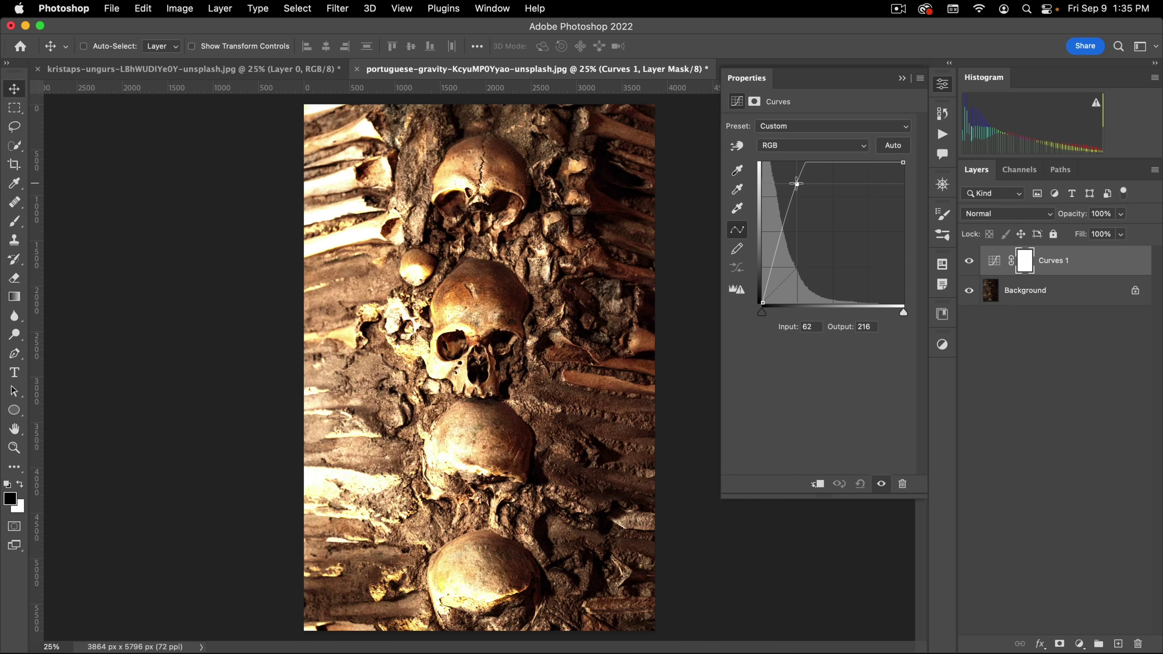
- Lower the opacity of the Curves 1 adjustment layer to 55% to soften the brightening
click(1037, 290)
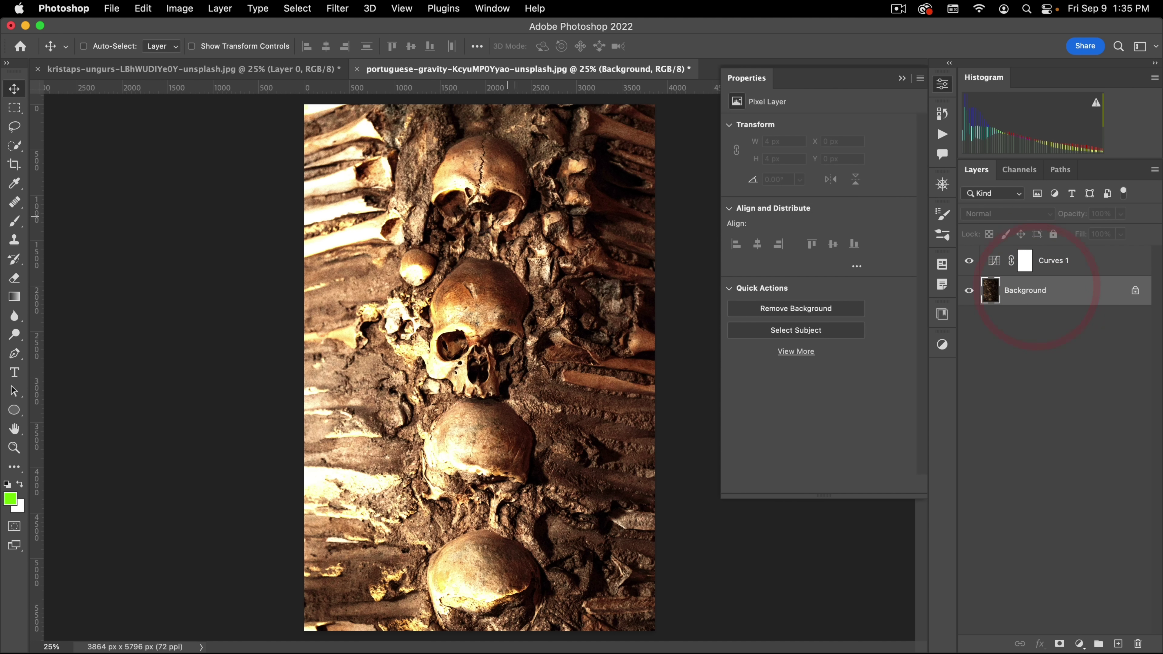
drag(489, 353, 535, 365)
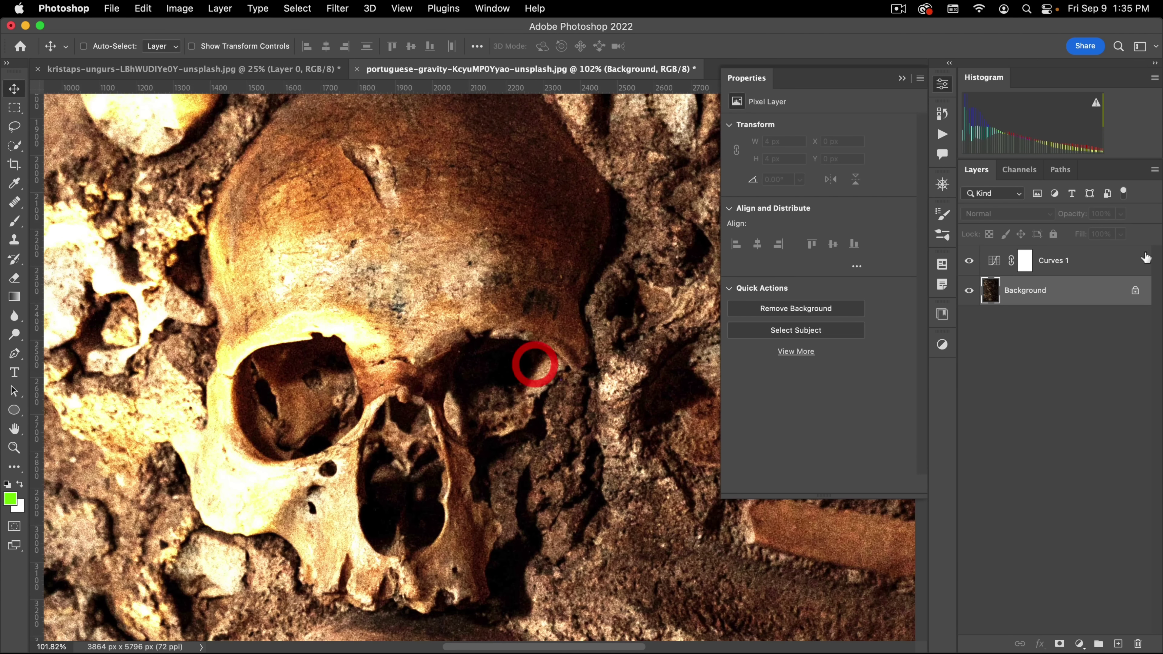
click(1007, 264)
drag(1071, 214, 1039, 224)
drag(468, 320, 488, 343)
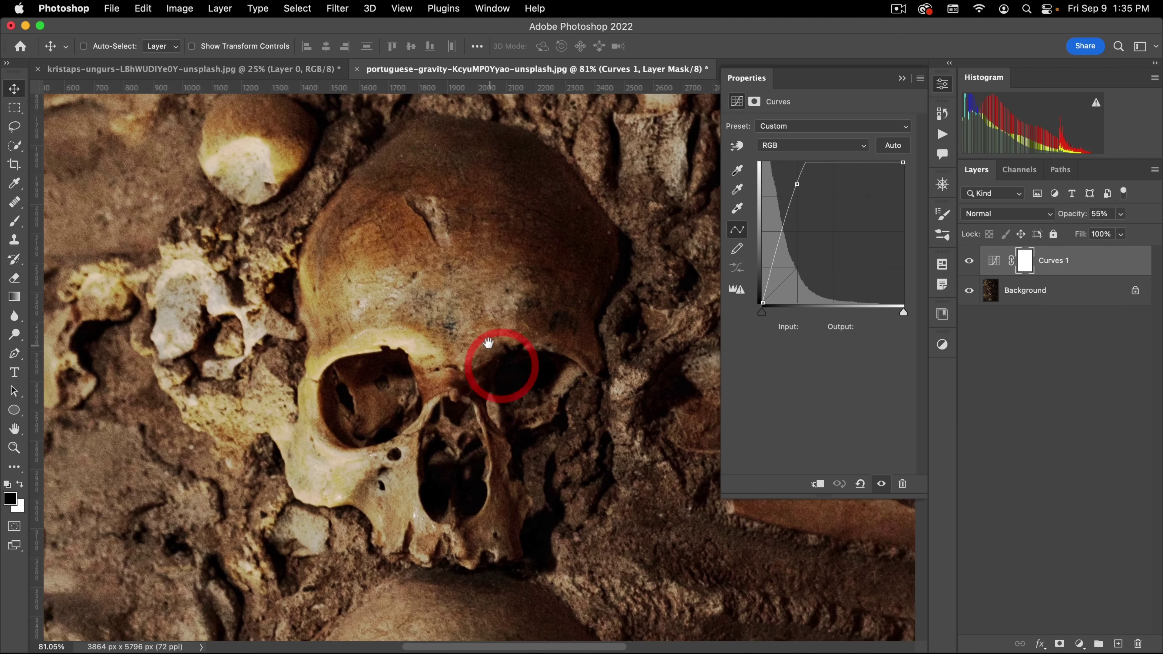
click(483, 340)
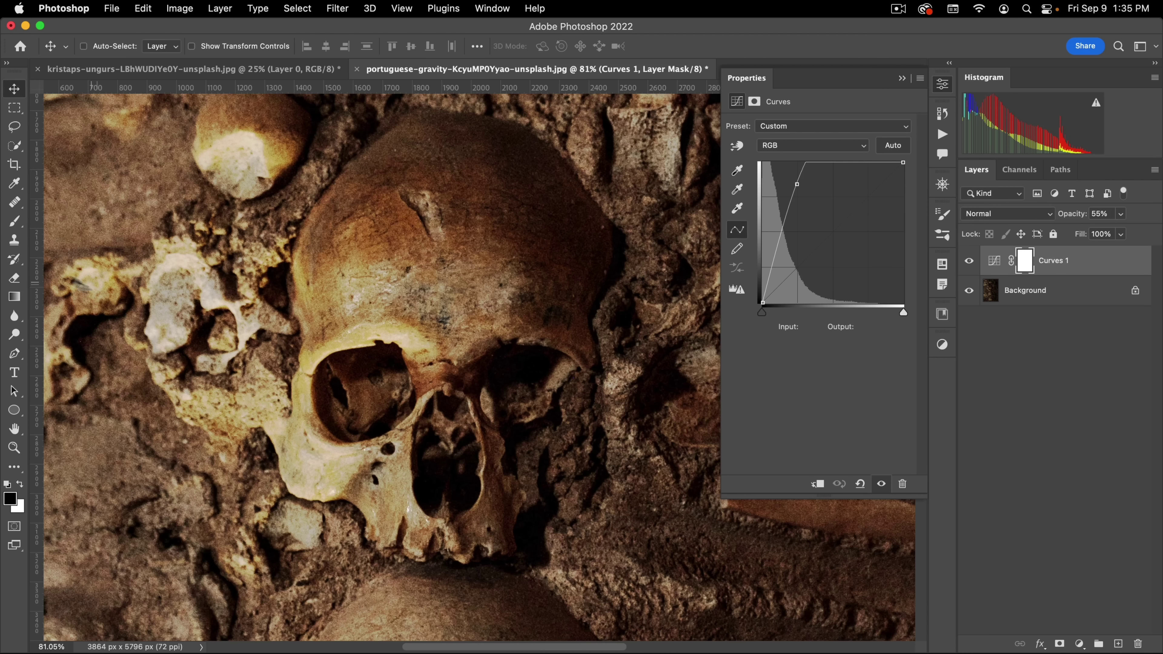
- Trace a closed Lasso selection around the whole skull, following the cranium, cheekbone, jaw and teeth edges
click(15, 129)
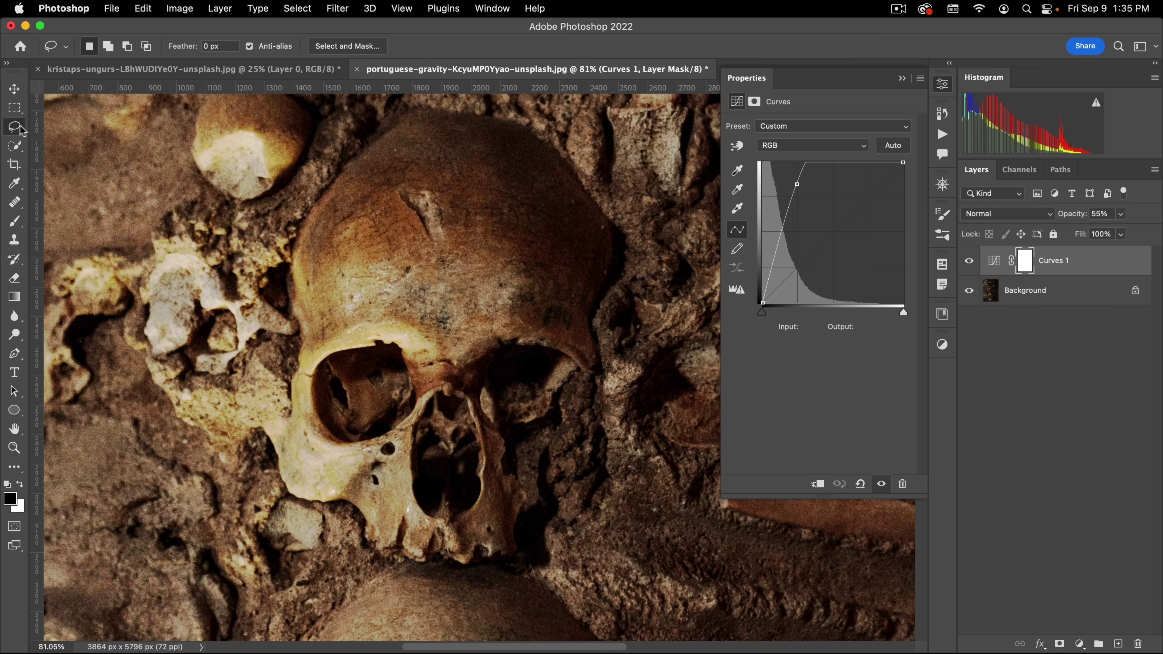
mouse_move(421, 110)
mouse_down()
mouse_move(389, 124)
mouse_move(294, 238)
mouse_up()
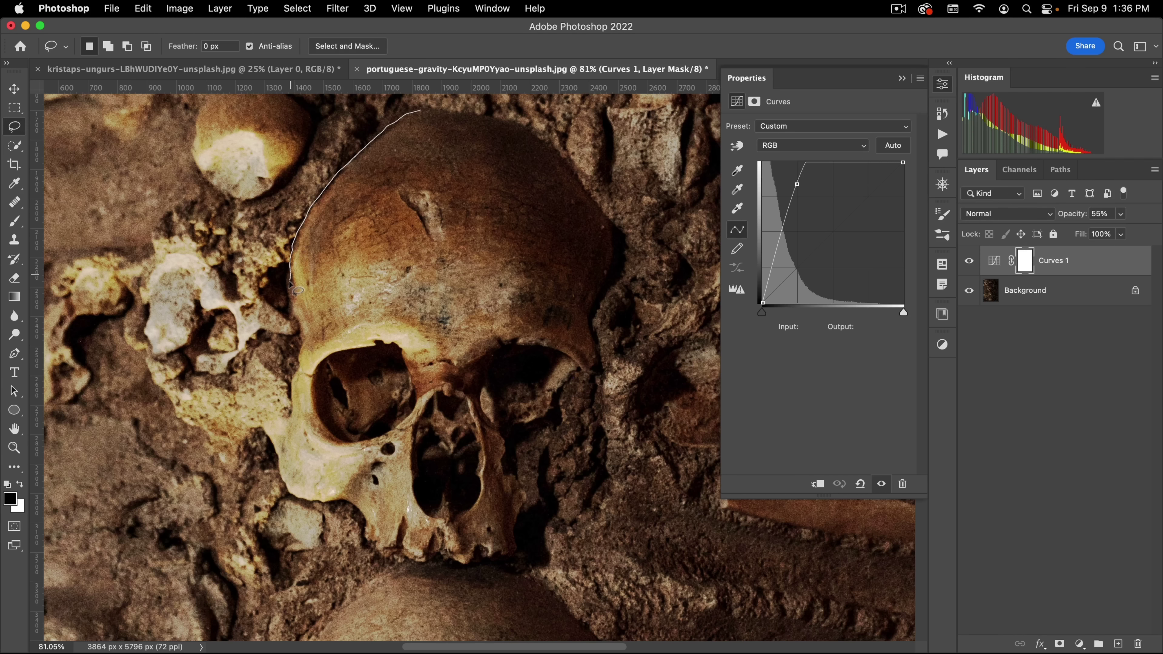
key(alt)
drag(290, 305, 301, 340)
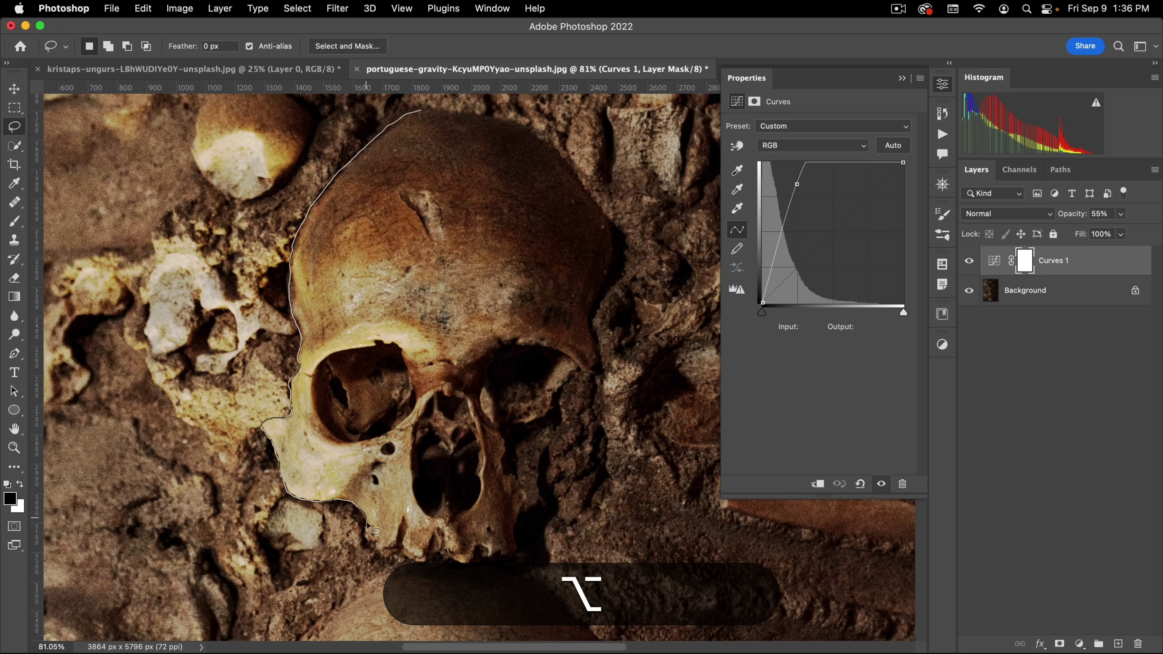
drag(366, 523, 366, 539)
mouse_move(448, 557)
mouse_down()
mouse_move(579, 183)
mouse_move(544, 137)
mouse_move(483, 111)
mouse_move(418, 109)
mouse_up()
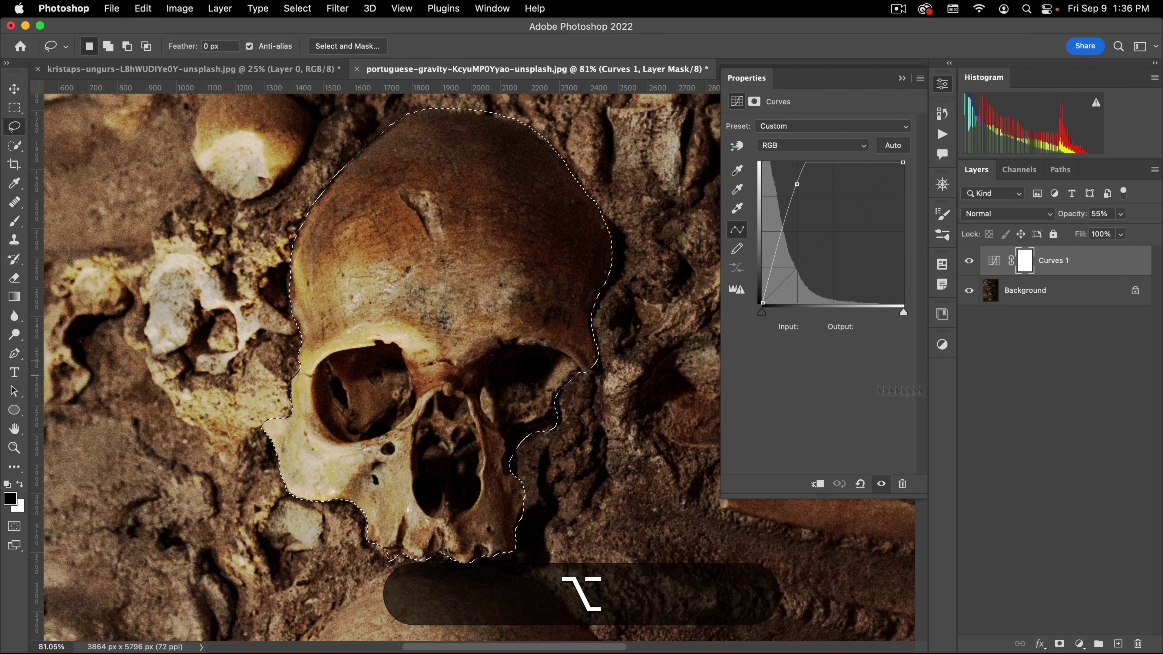
- Hide the Curves 1 adjustment, copy the selected skull from the Background layer, and paste it into the coastline document
click(968, 261)
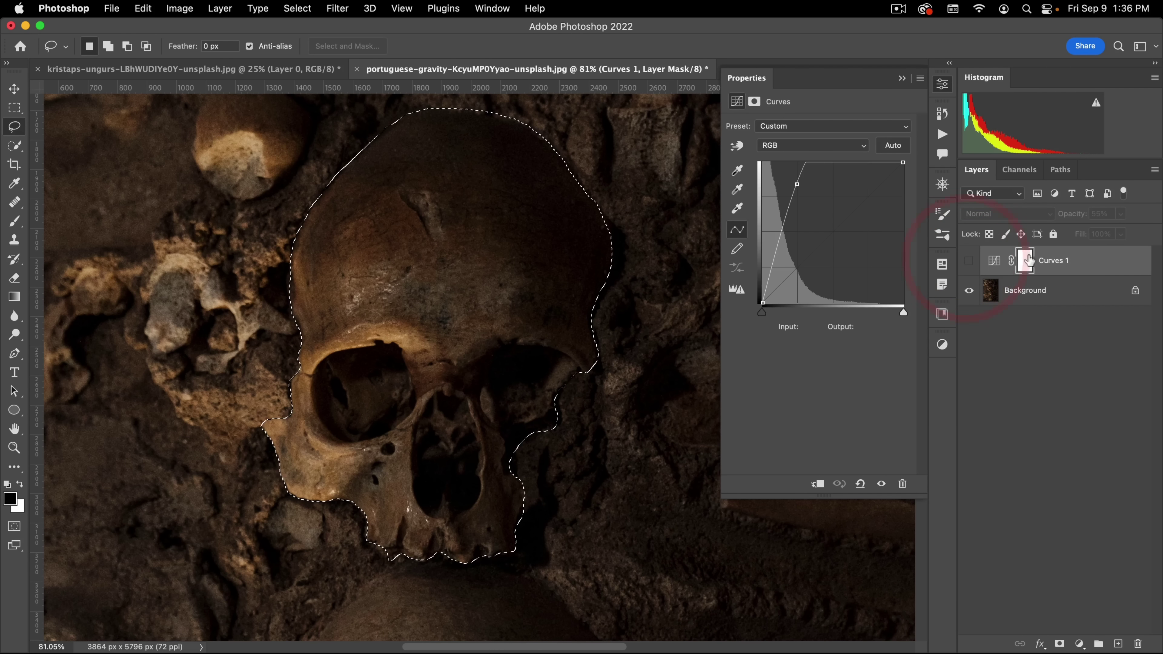
click(1016, 292)
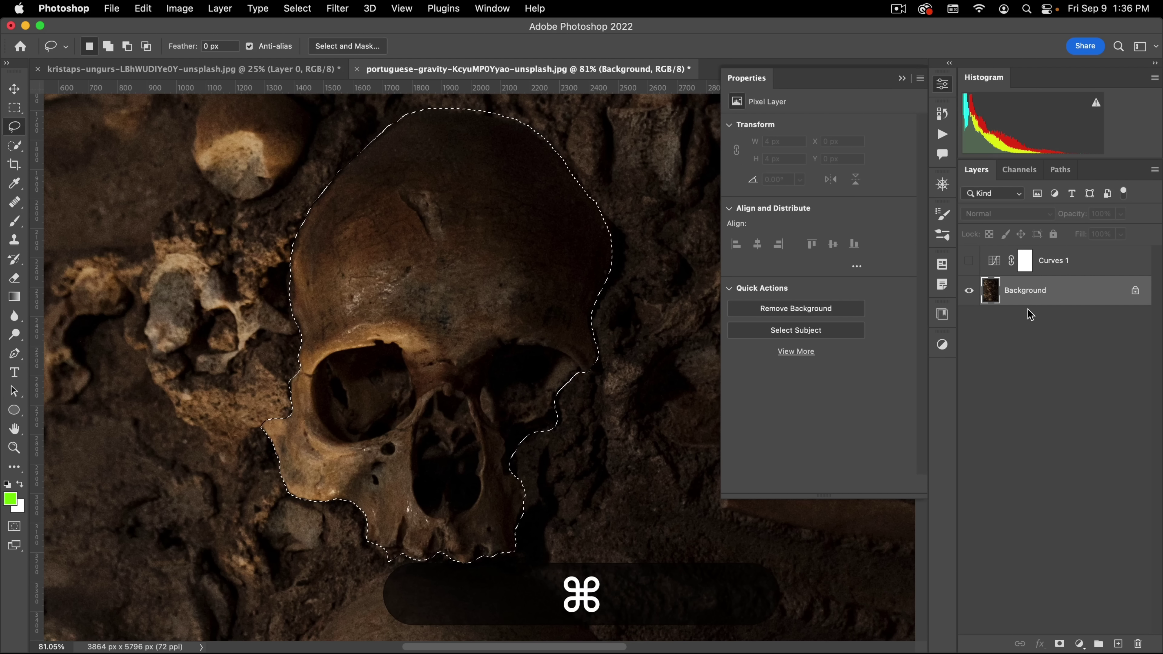
key(super+c)
click(242, 67)
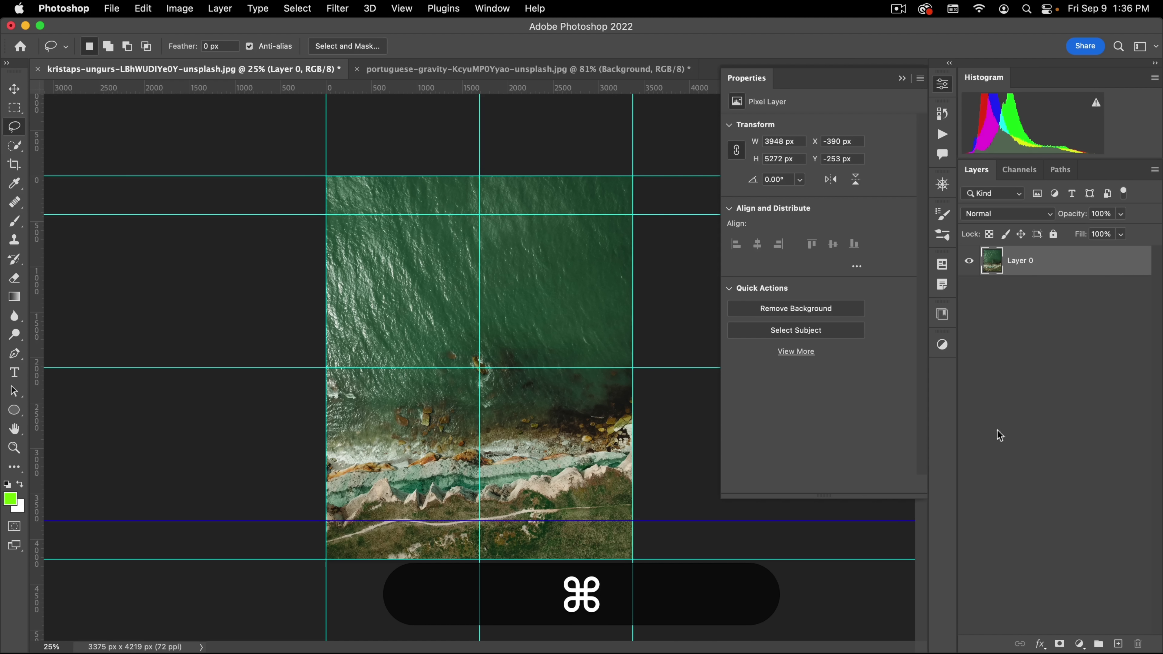
key(super+v)
- Rename the pasted layer as skull
double_click(1019, 260)
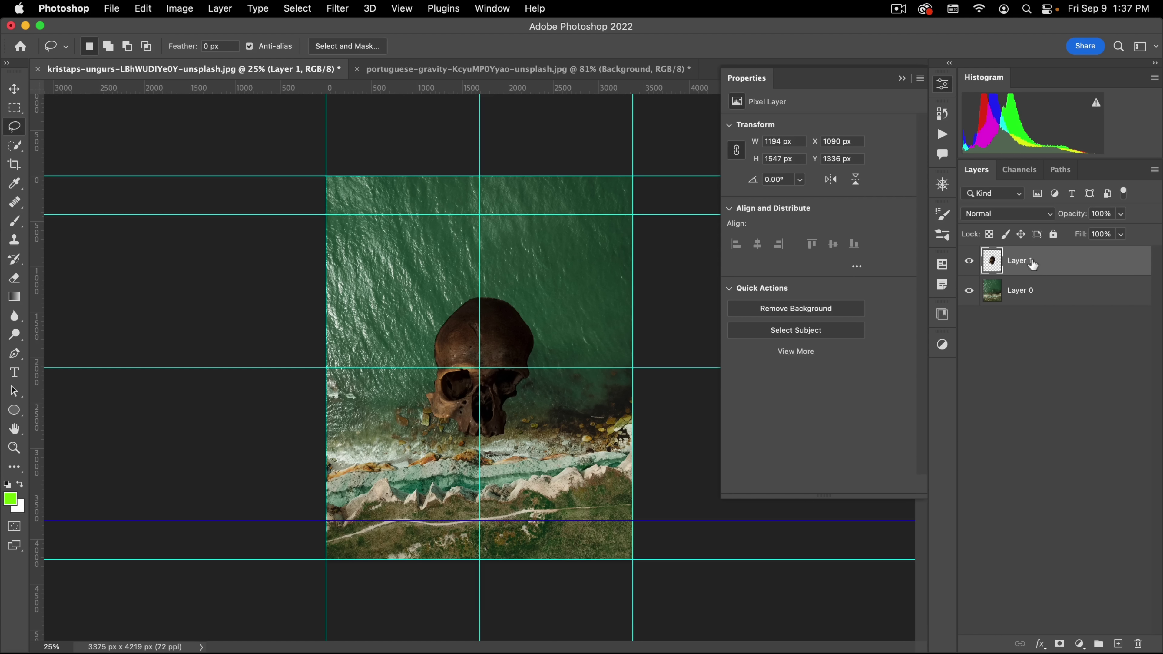
text(skull)
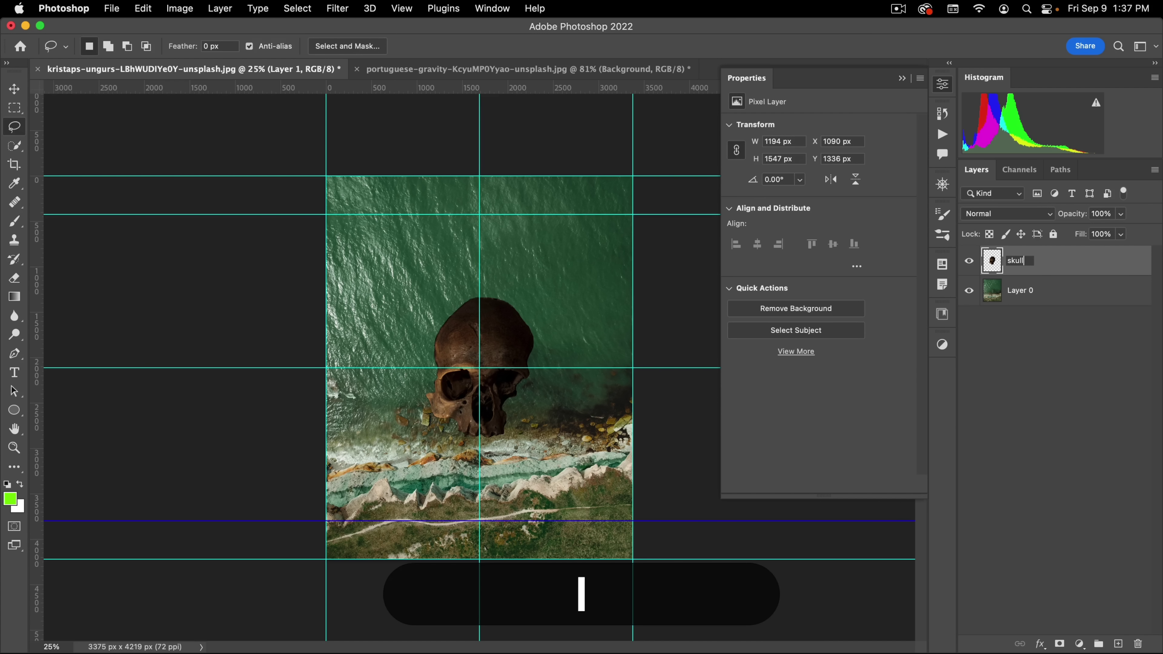
key(Return)
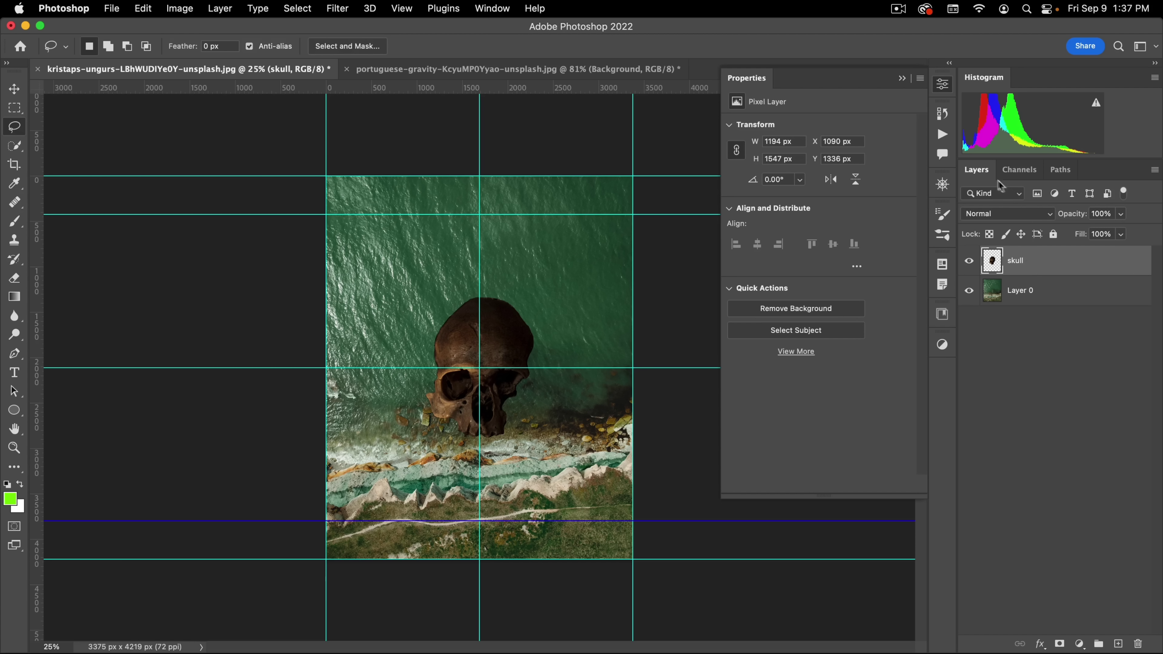
- Hide the guides in the coastline document and collapse the Properties panel to clear the canvas
click(341, 9)
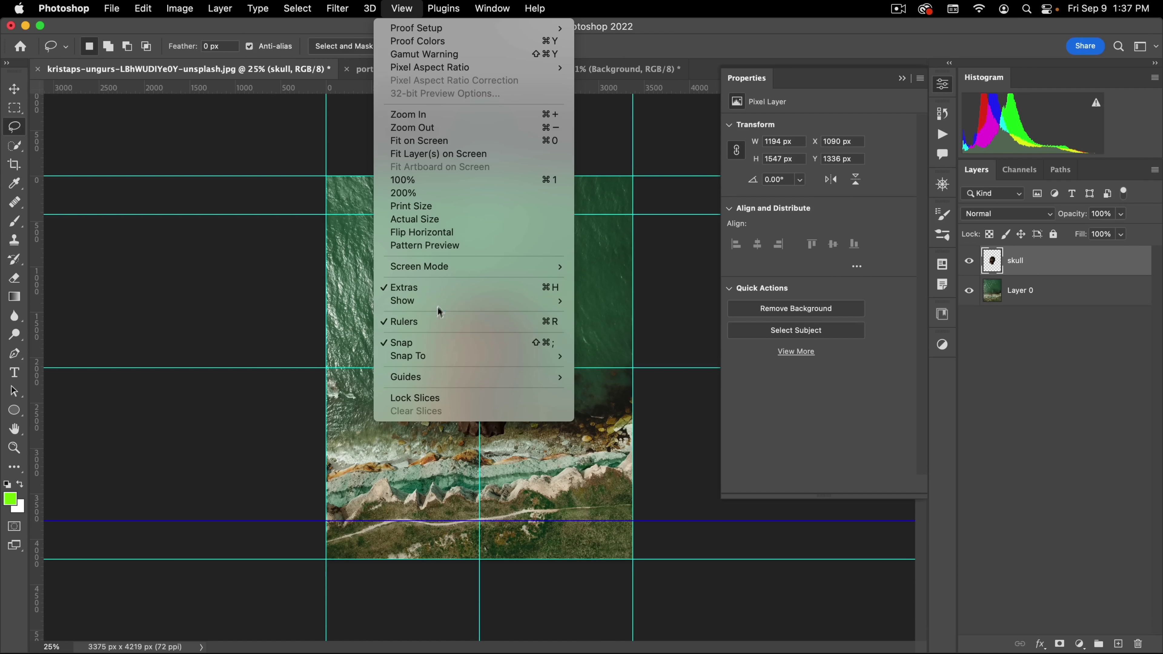
mouse_move(441, 300)
click(397, 10)
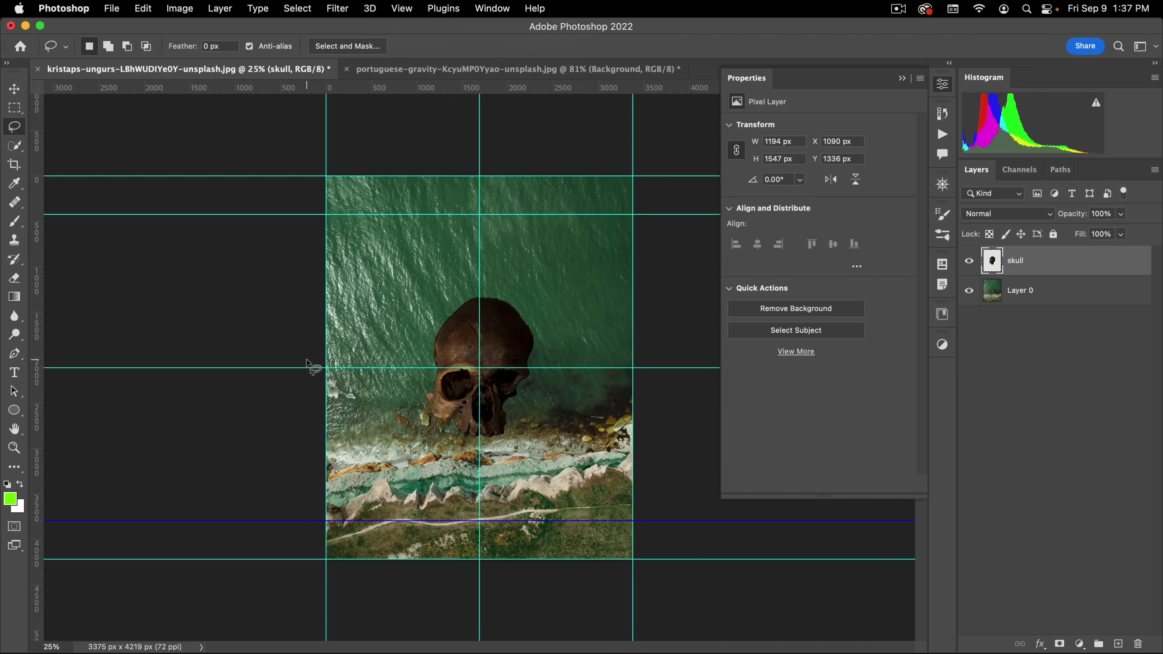
key(super)
key(super+semicolon)
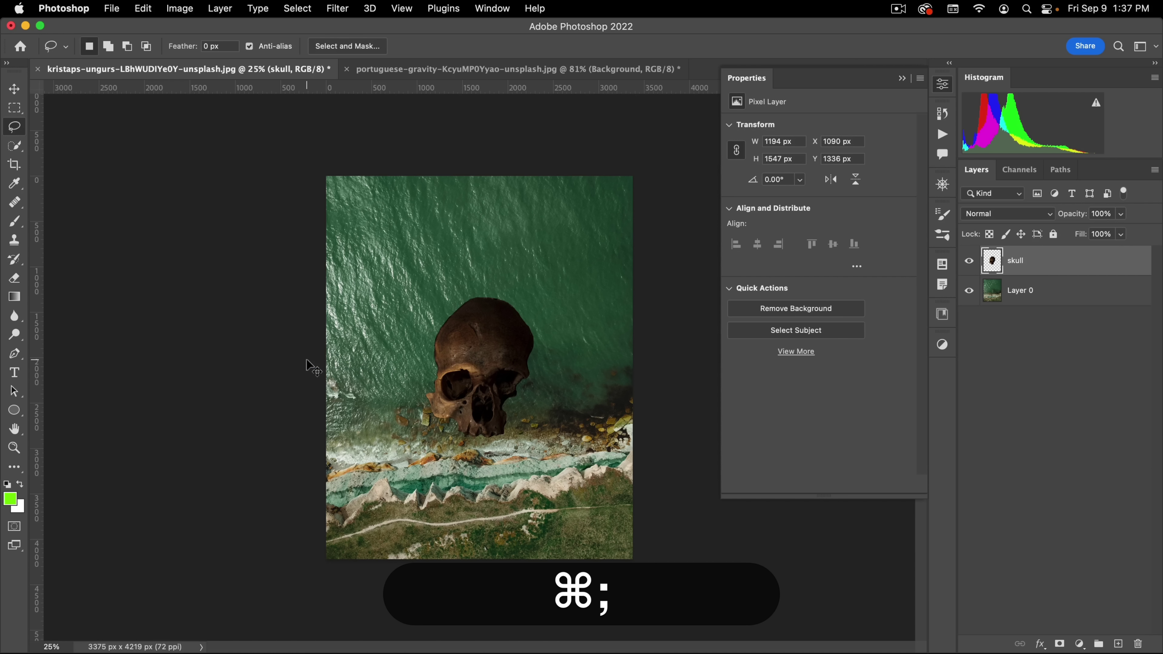
click(939, 83)
- Move the skull layer slightly upward so it sits over the green water, above the shoreline
key(space)
drag(437, 376, 445, 421)
key(space)
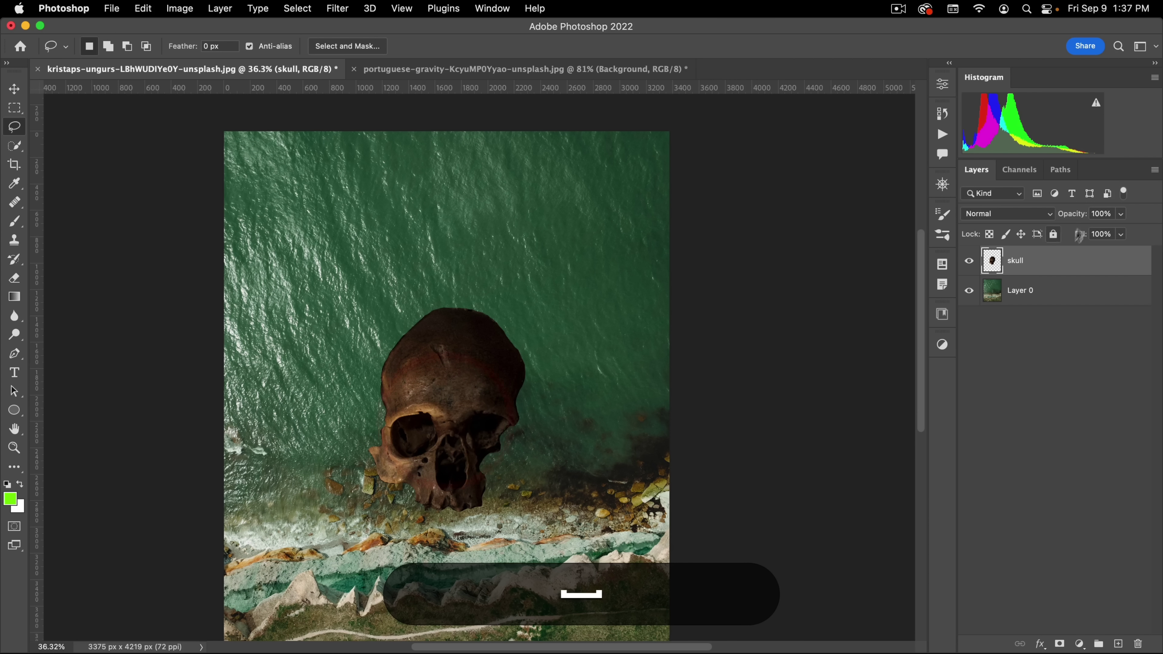
click(1080, 261)
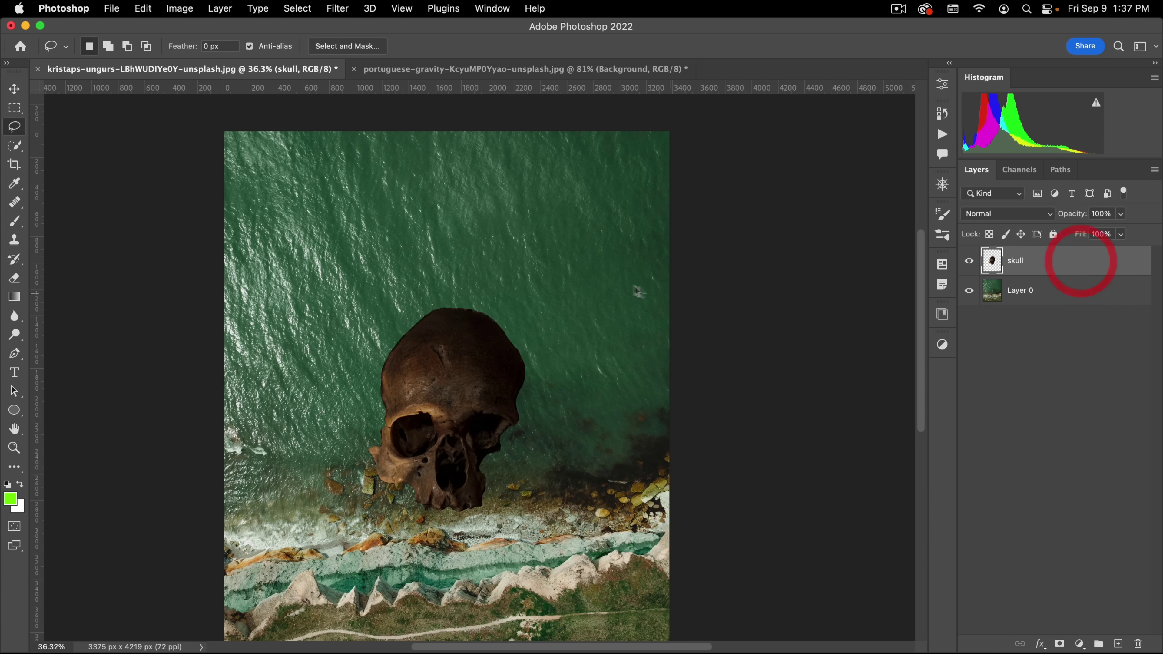
click(14, 88)
drag(458, 364, 464, 321)
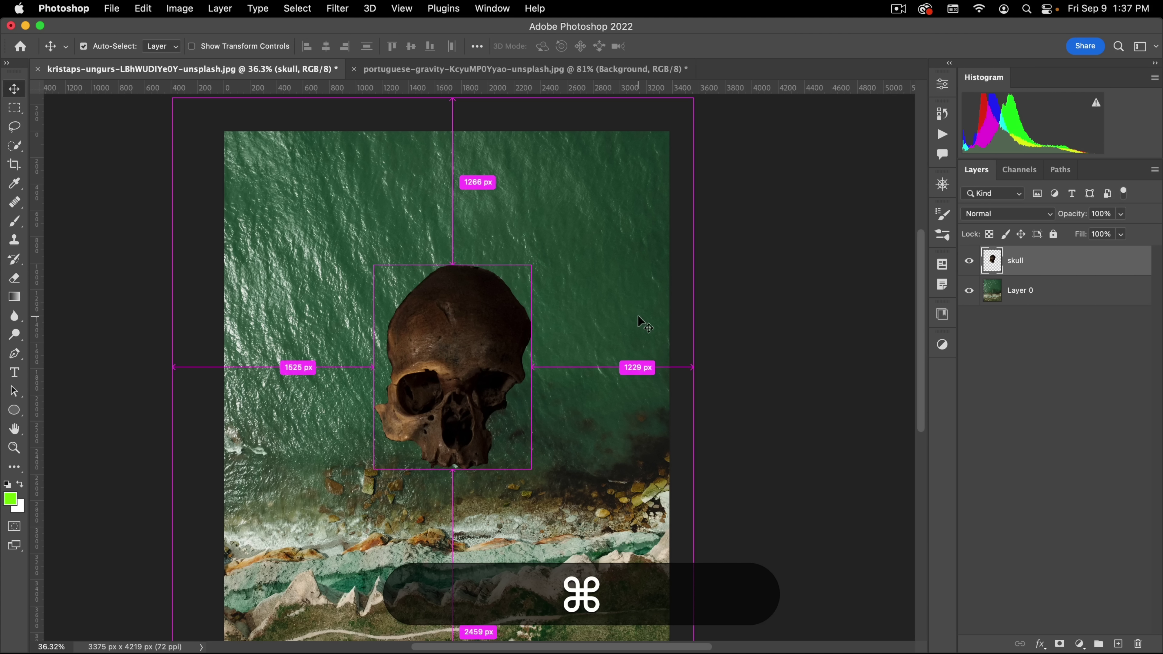
- Free-transform the skull to about 185% scale and 10.34° rotation, positioning its cranium past the canvas's upper edge, and apply
key(super+t)
drag(535, 263, 642, 199)
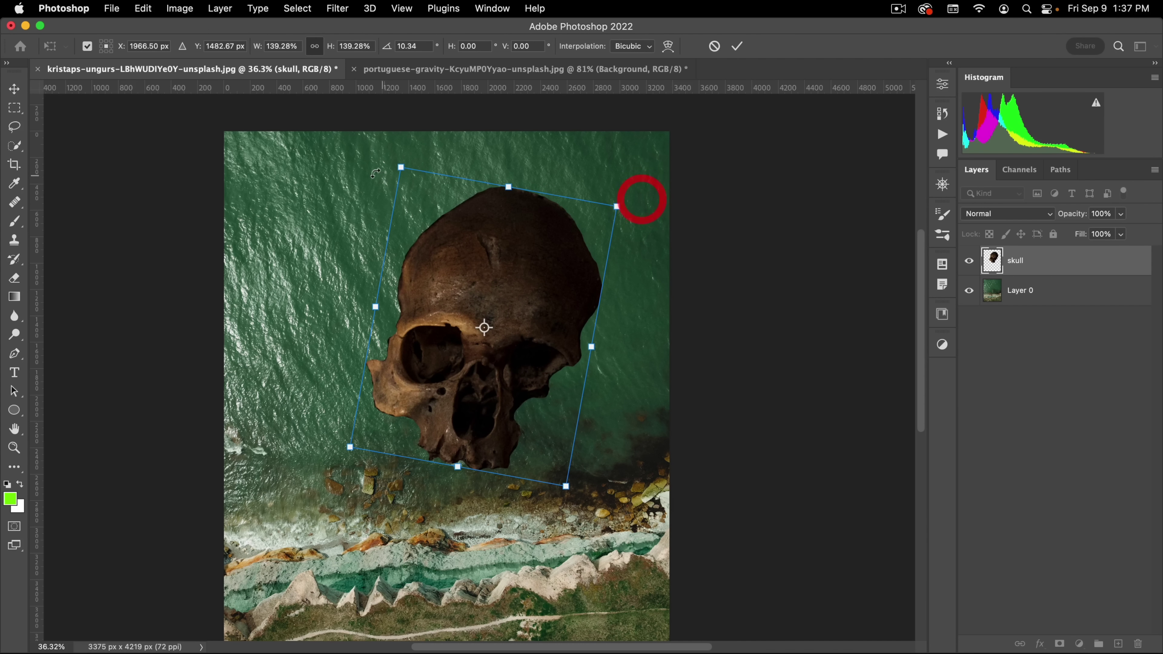
drag(399, 167, 334, 98)
click(427, 249)
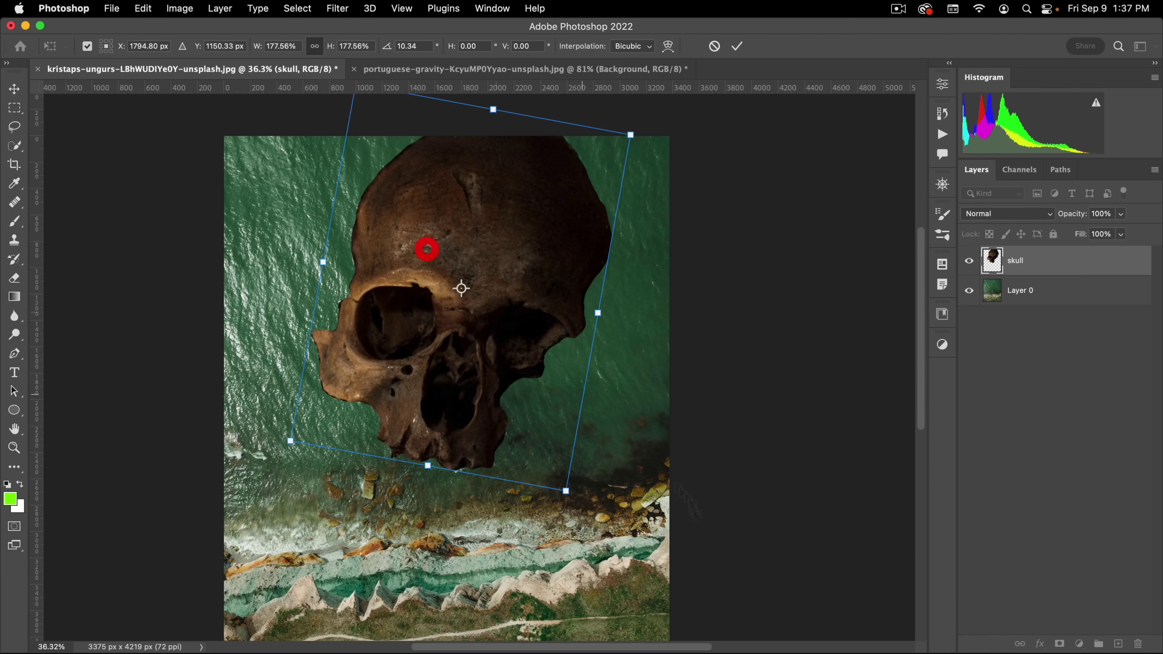
drag(565, 491, 575, 508)
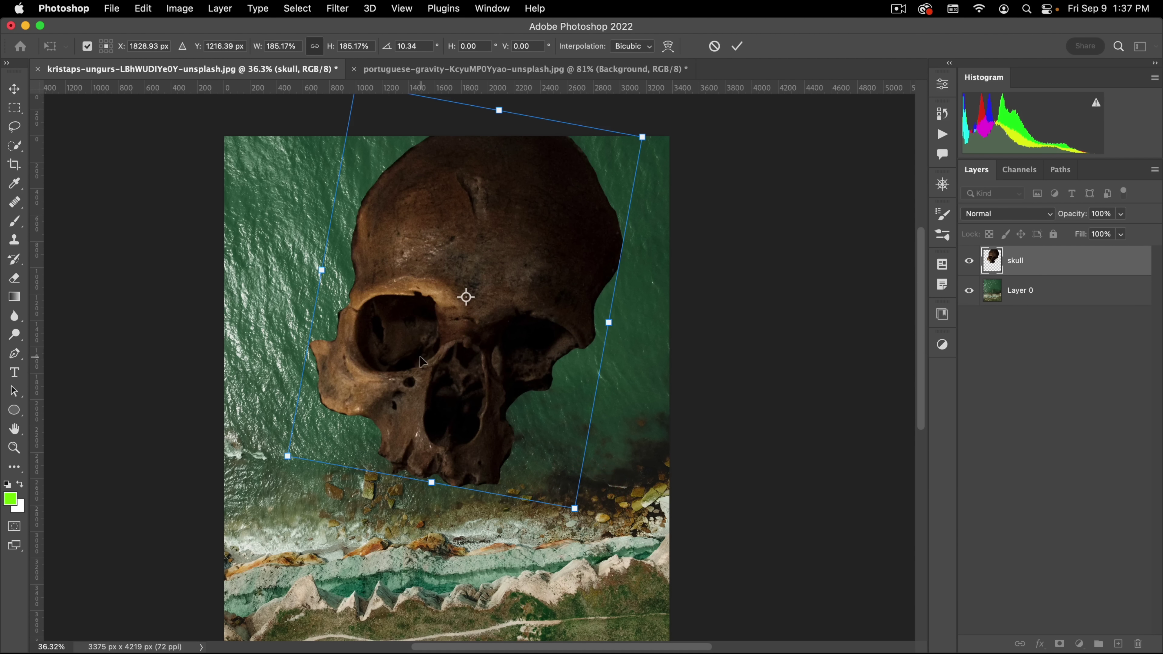
drag(452, 253, 515, 249)
click(522, 244)
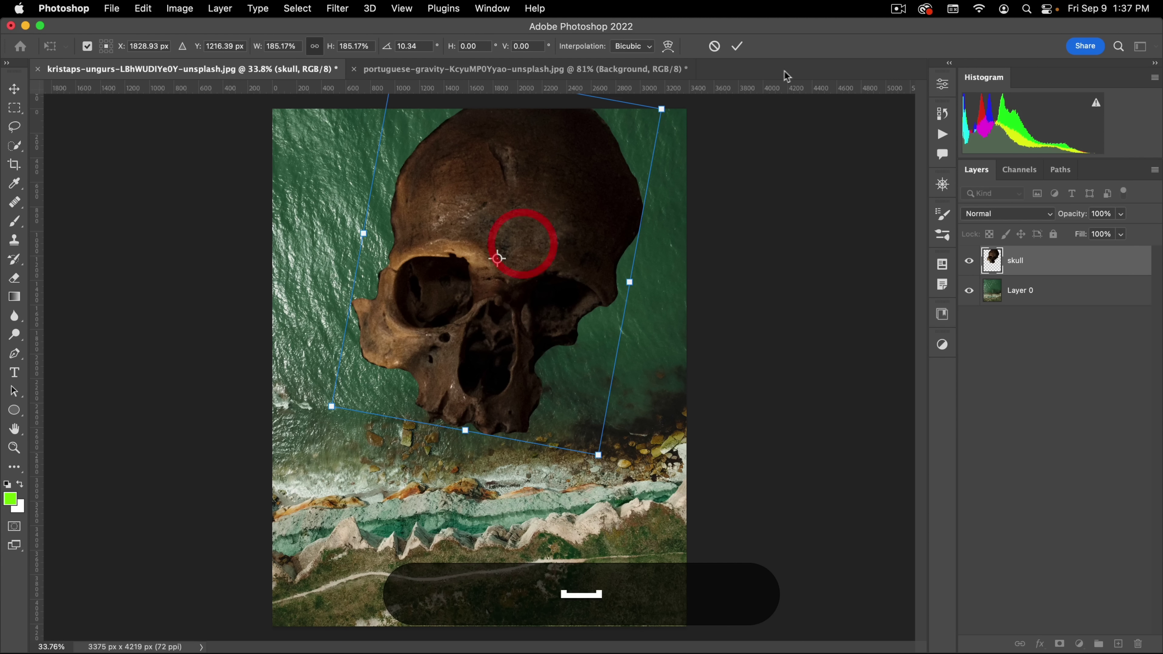
click(741, 48)
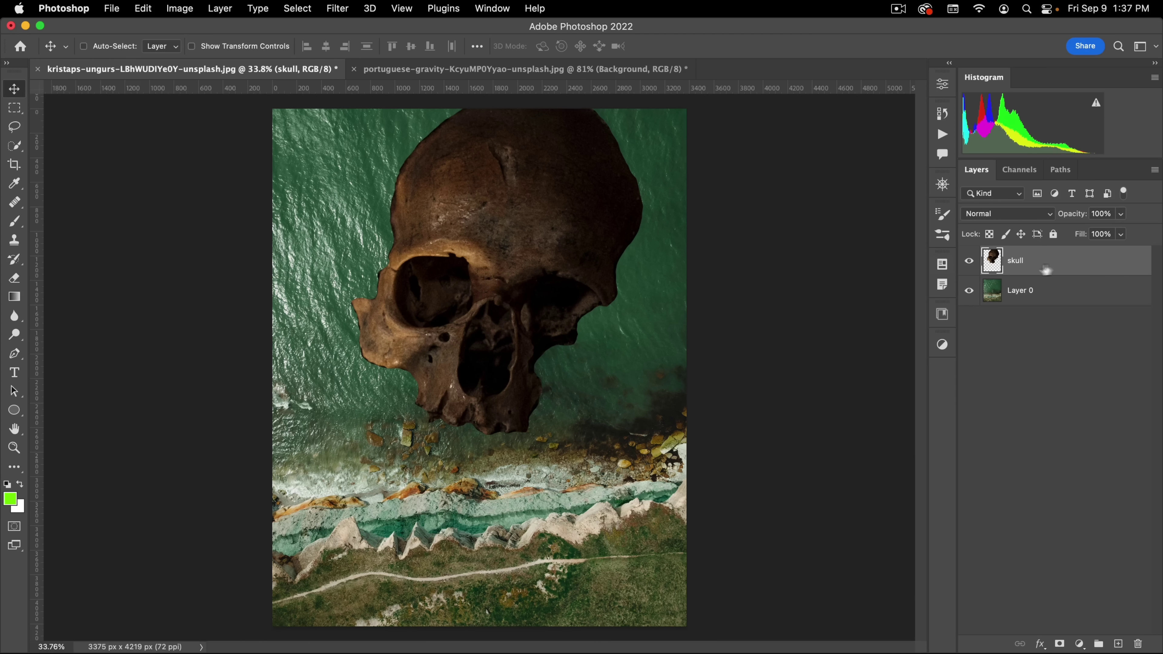
- Open the skull layer's blending options and lower the Underlying Layer white Blend If value to 91
double_click(1122, 265)
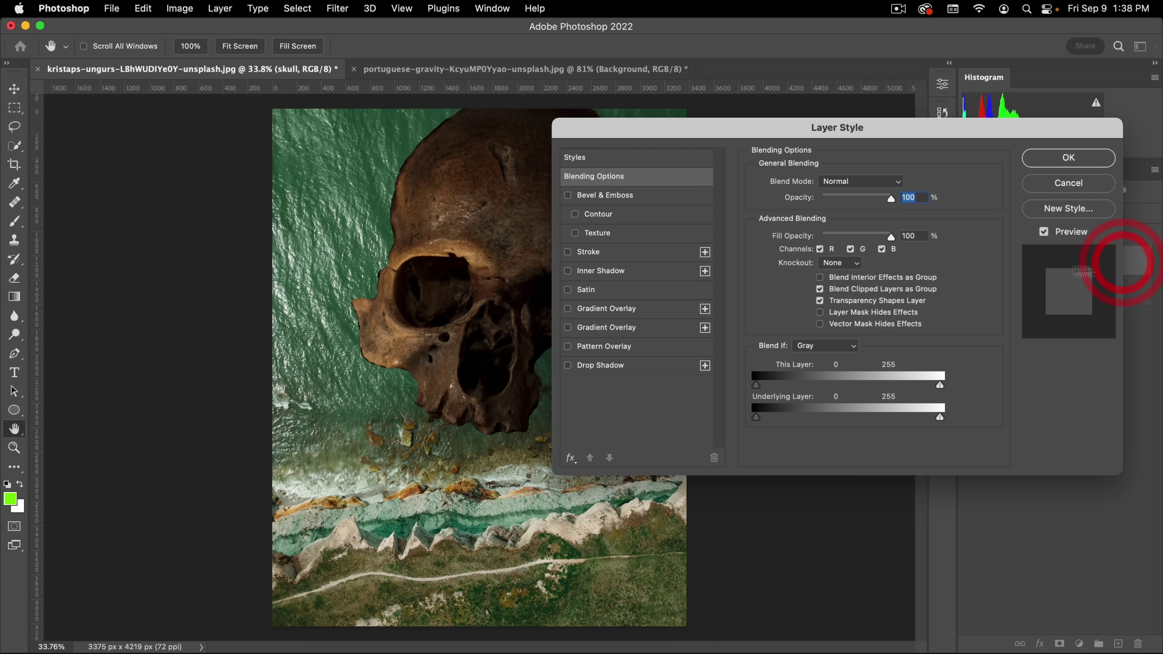
drag(723, 127, 724, 151)
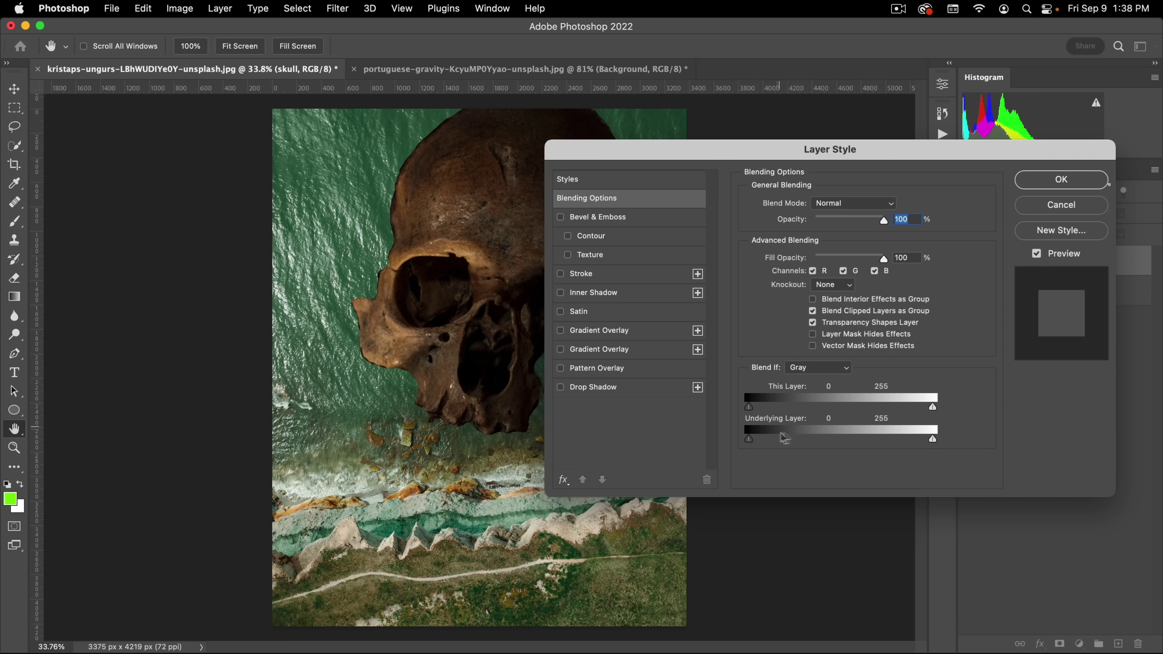
drag(932, 439, 847, 456)
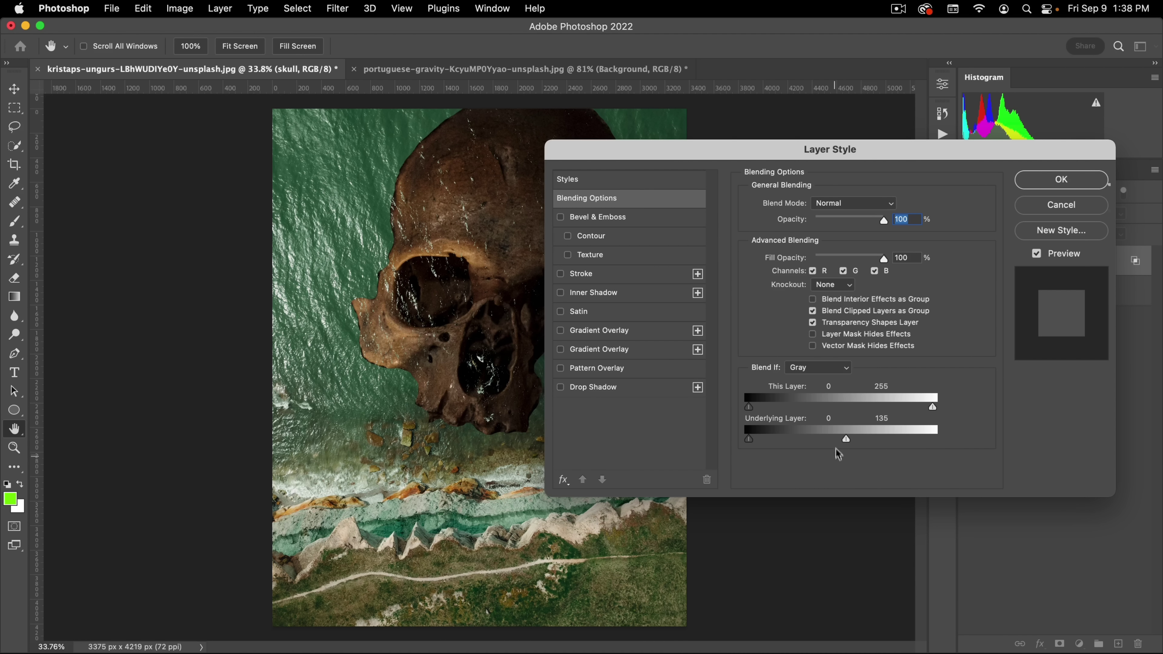
drag(847, 440, 814, 439)
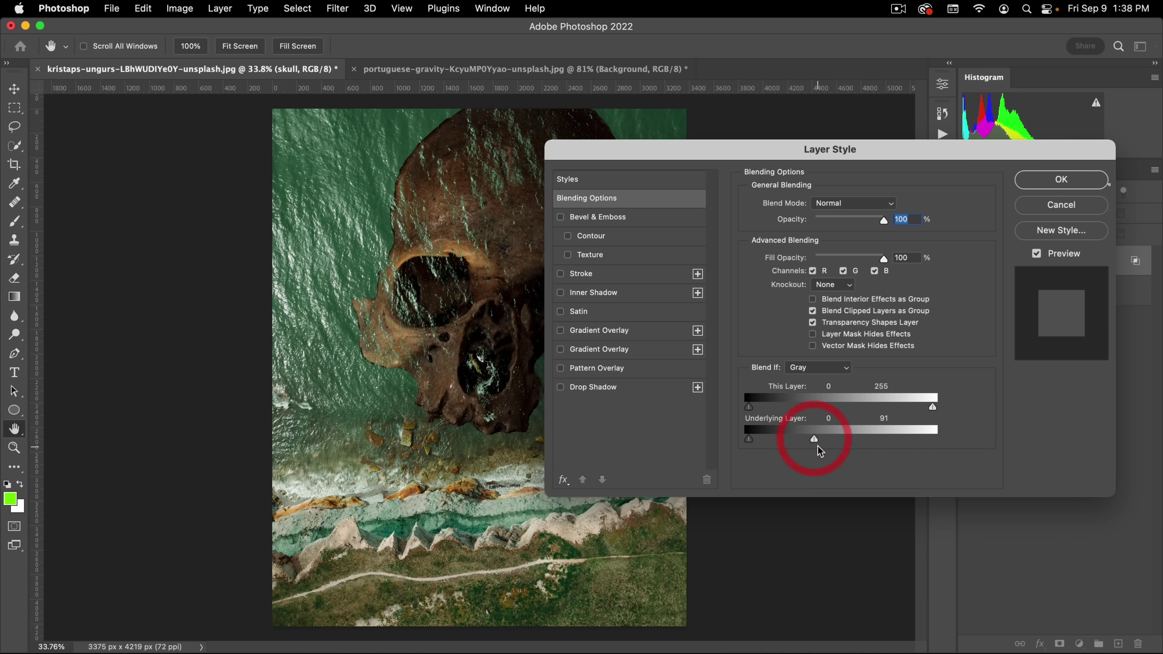
- Split the Underlying Layer white Blend If slider to 75 / 171 to soften how the water highlights show through
drag(422, 238, 517, 196)
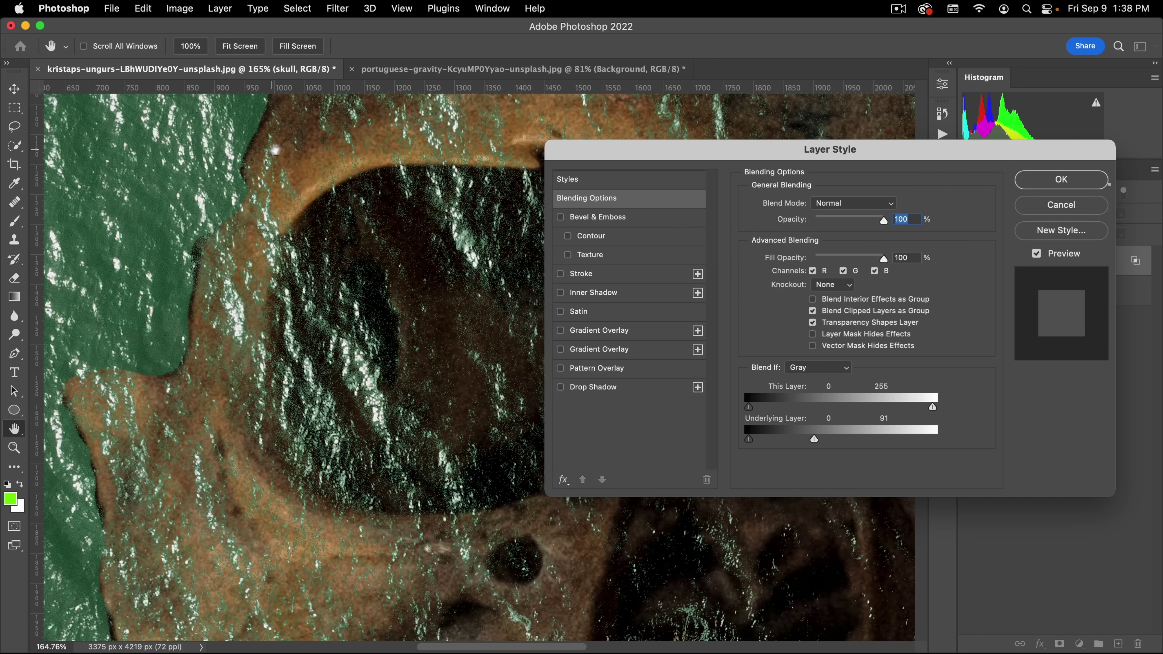
key(alt)
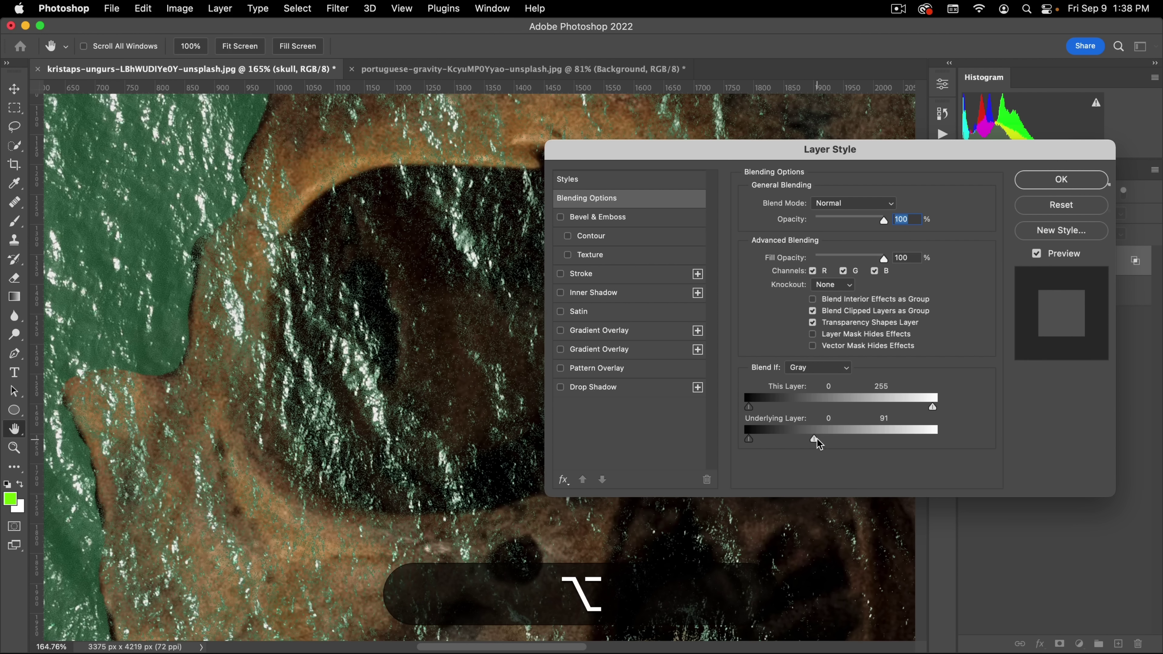
drag(819, 439, 871, 438)
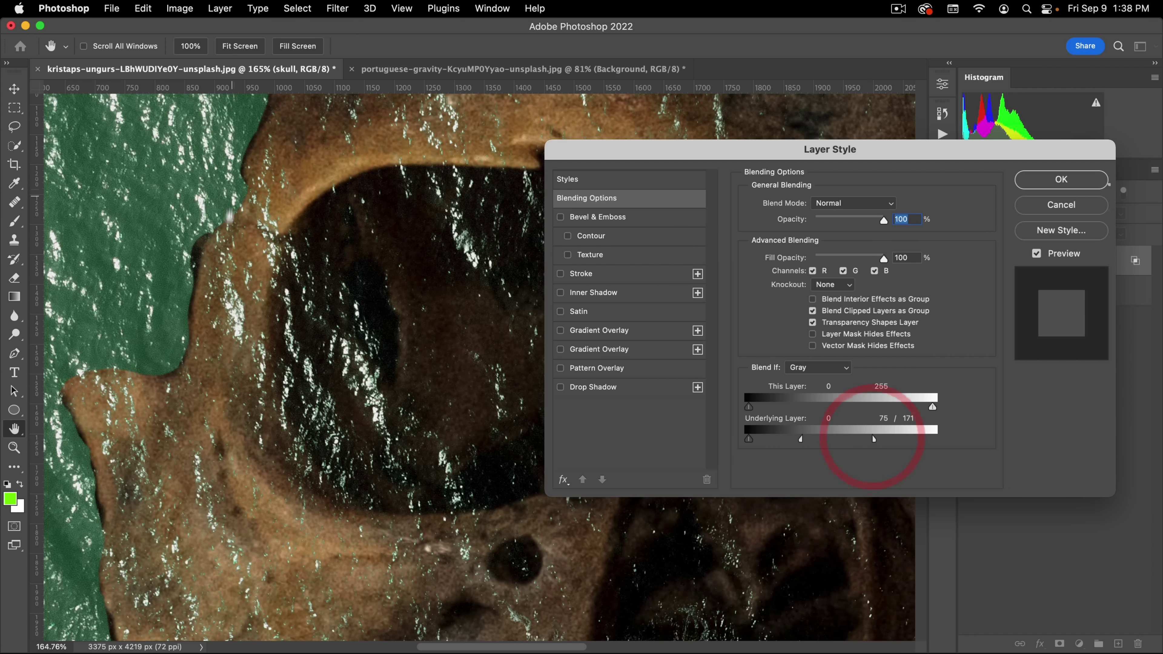
drag(371, 264, 281, 343)
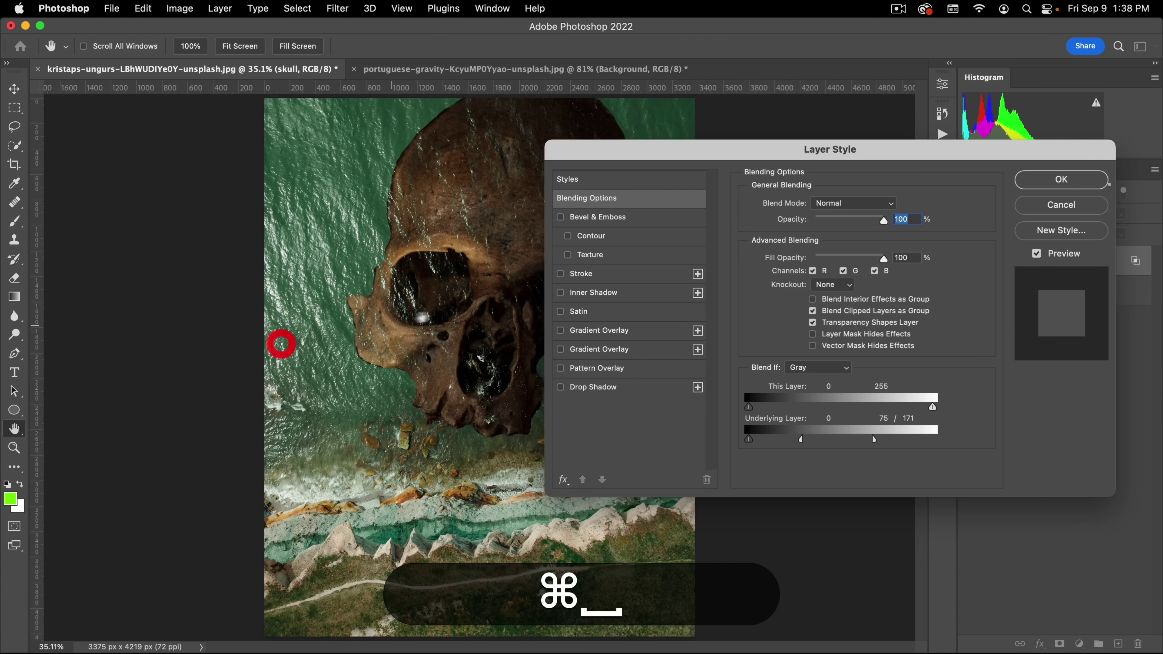
click(289, 422)
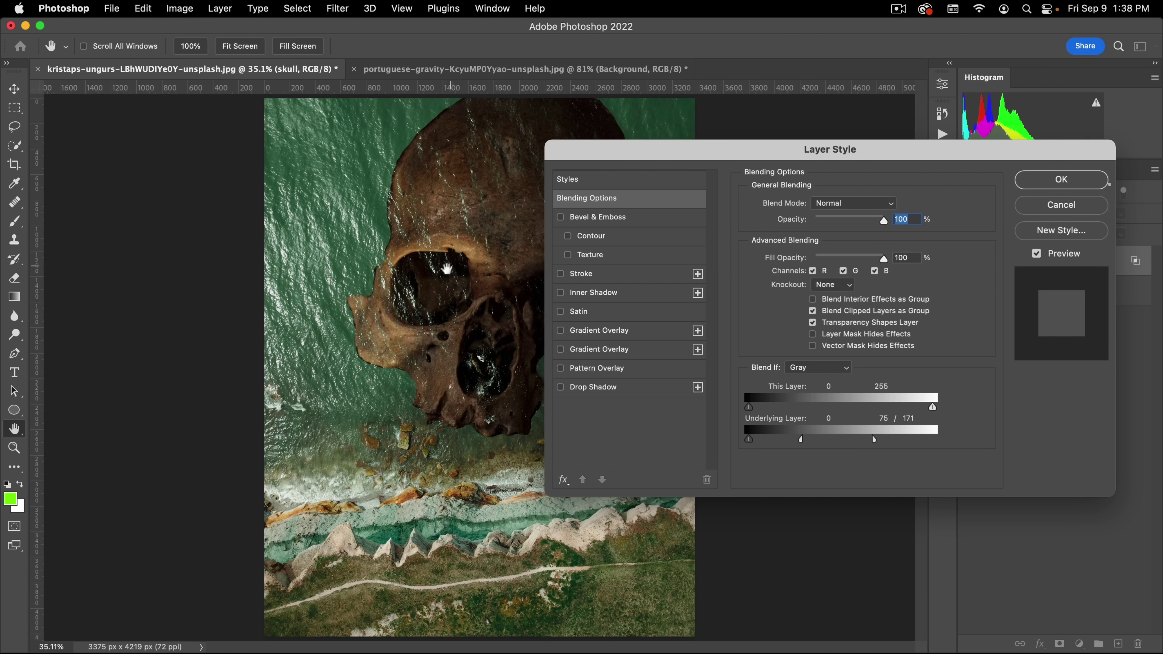
- Split the Underlying Layer black Blend If slider, set its upper half to 142, raise its lower half, and apply the layer style
drag(615, 144, 626, 182)
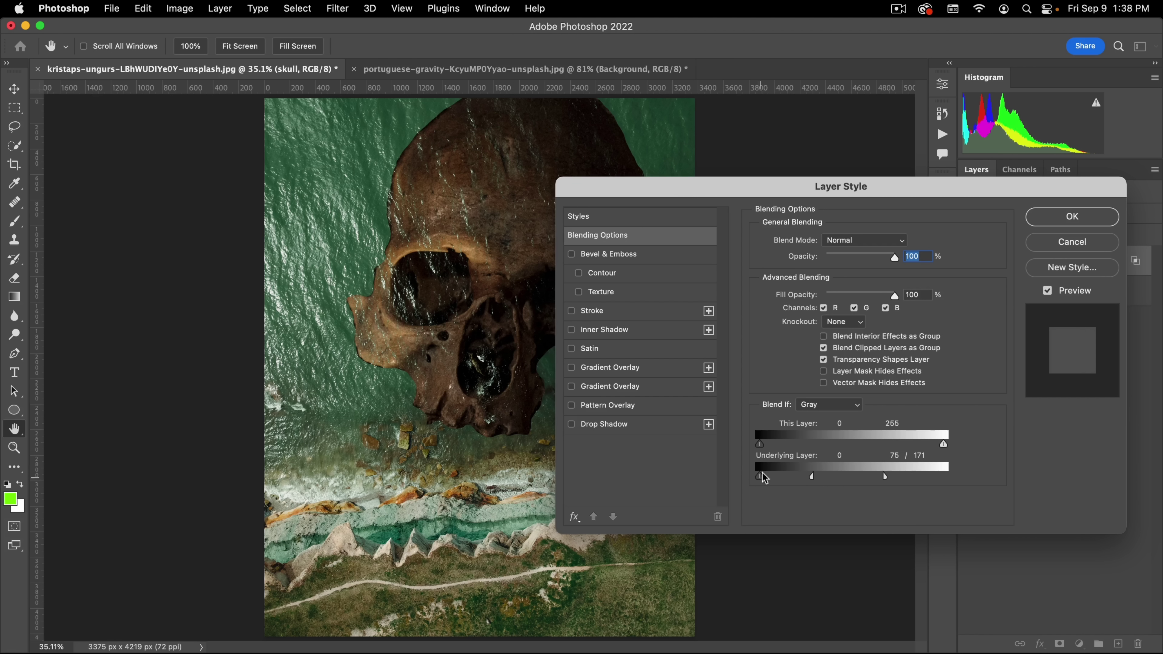
key(alt)
drag(760, 476, 875, 475)
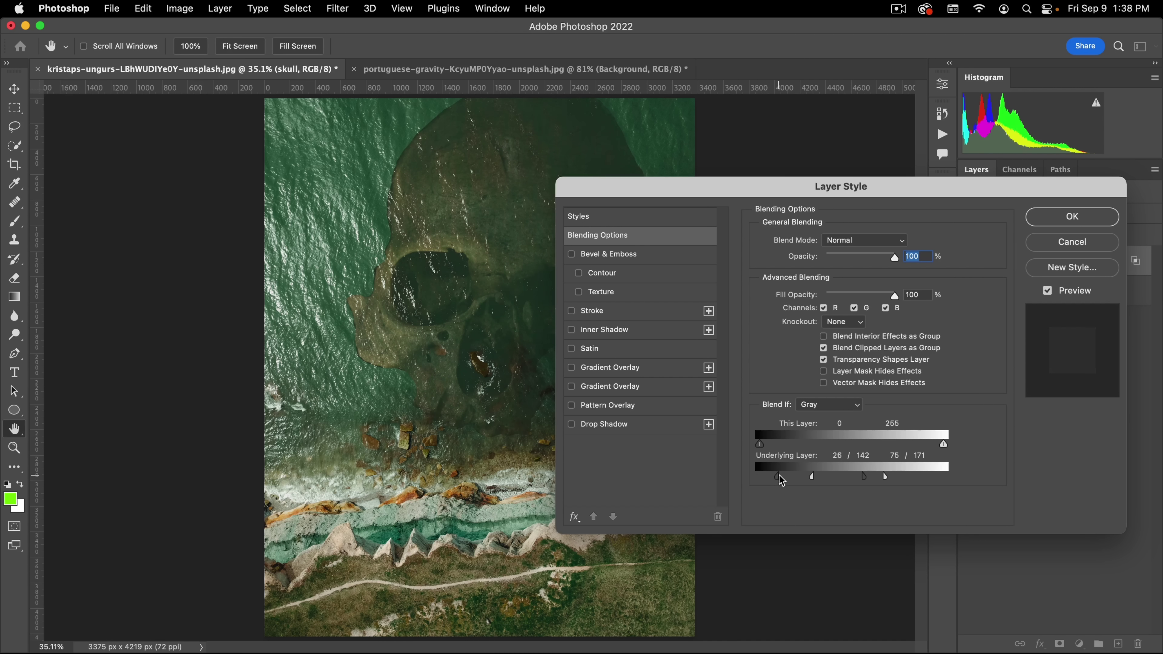
drag(762, 475, 797, 477)
click(1072, 220)
- Add a white layer mask to the skull layer
key(space)
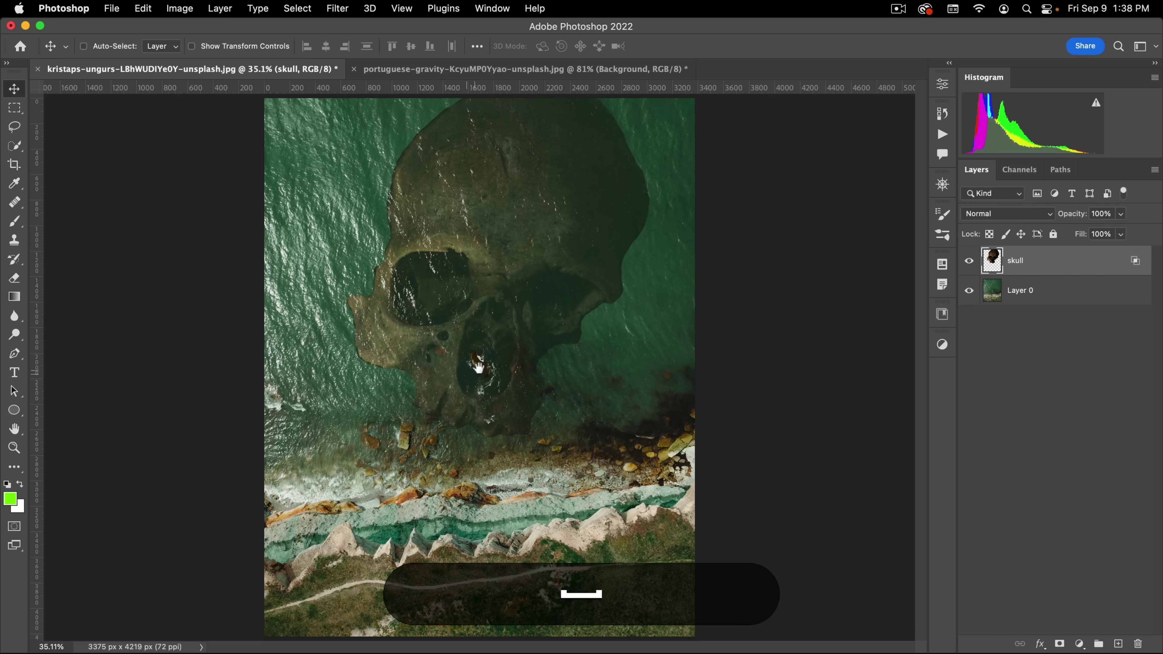
click(437, 336)
key(super+space)
drag(462, 271, 447, 292)
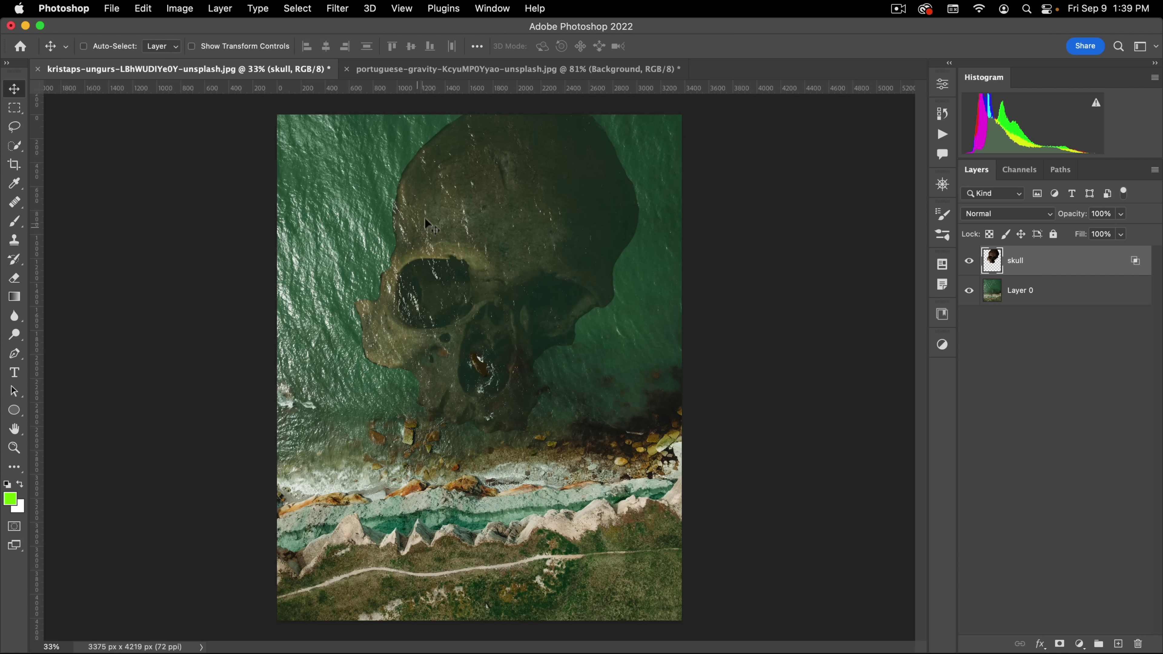
click(1059, 644)
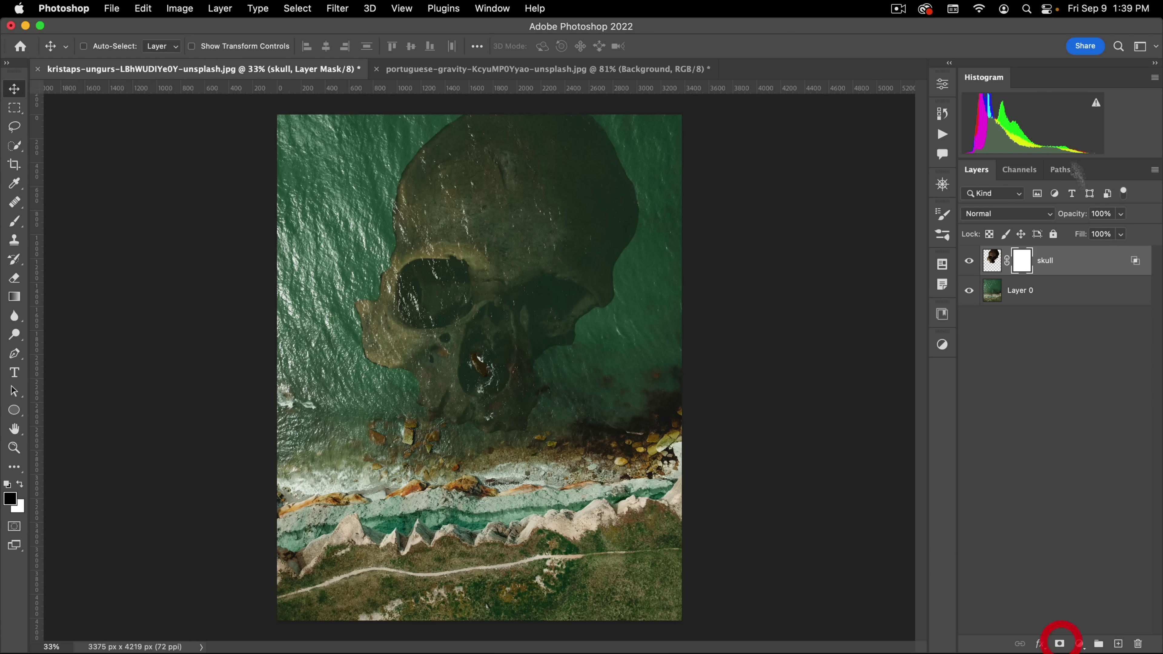
- Choose the Advanced Smoke 01 brush from the advanced smoke fog set and reduce its size to 456 px
click(15, 222)
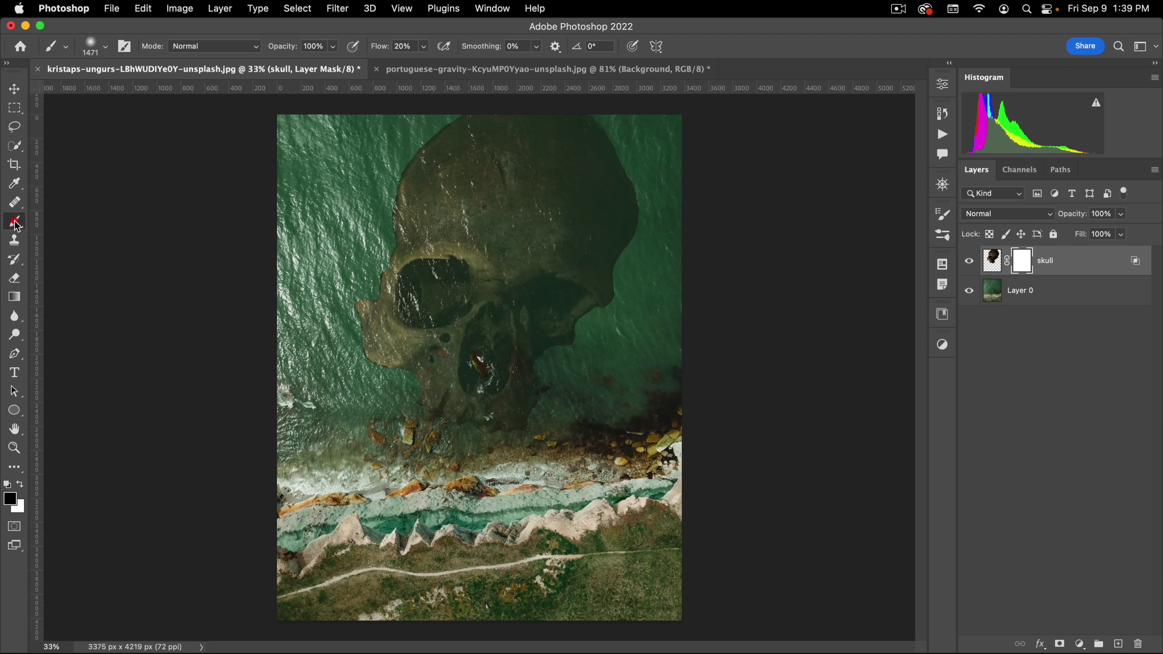
right_click(456, 295)
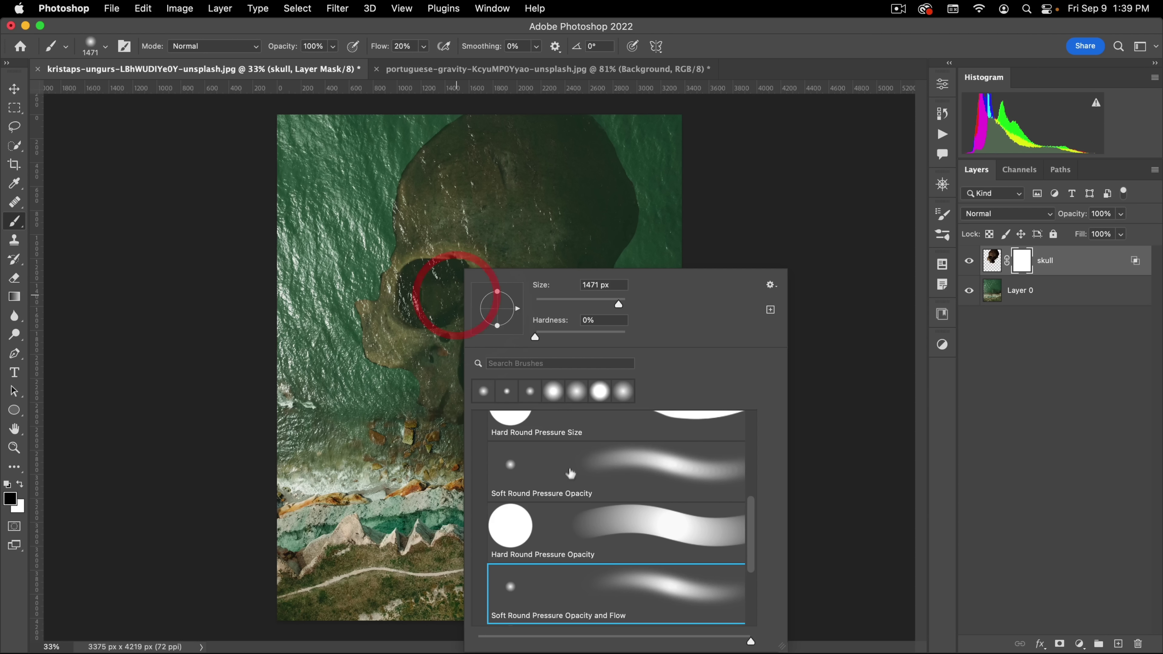
scroll(580, 445, down, 3)
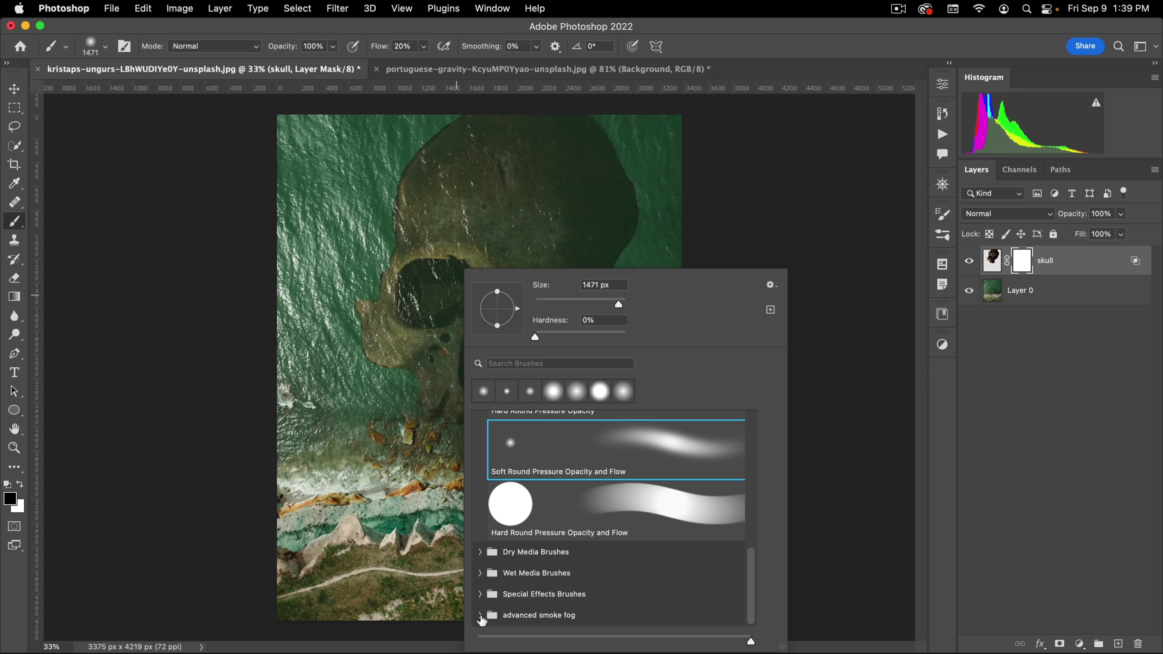
click(480, 615)
scroll(684, 520, down, 4)
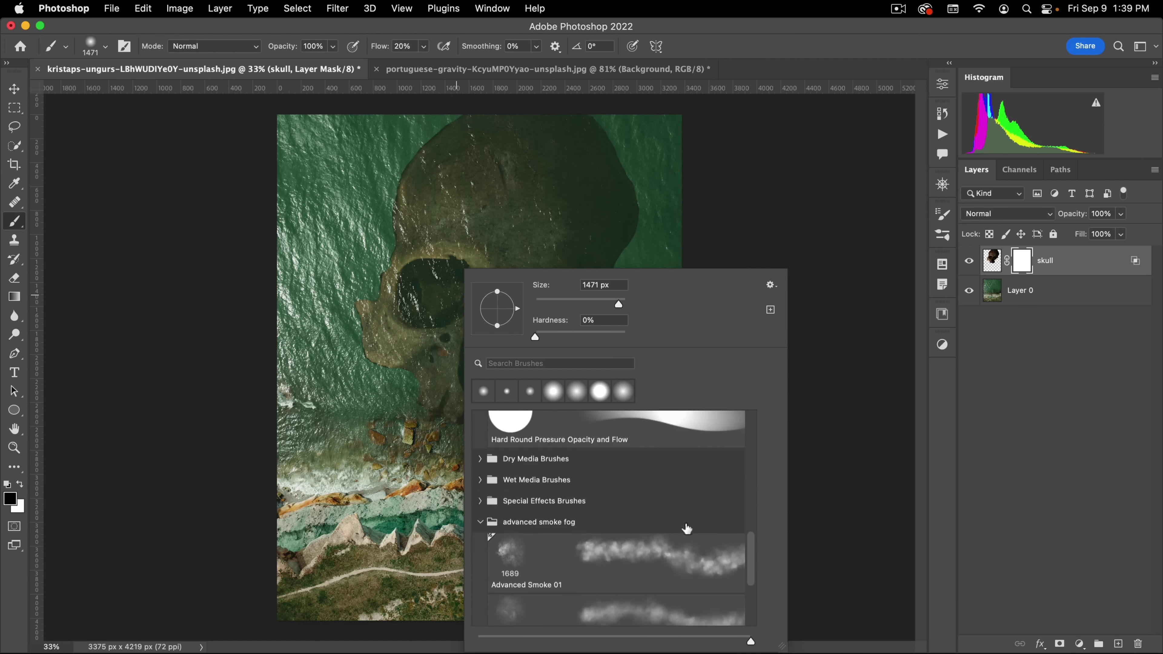
scroll(686, 529, down, 2)
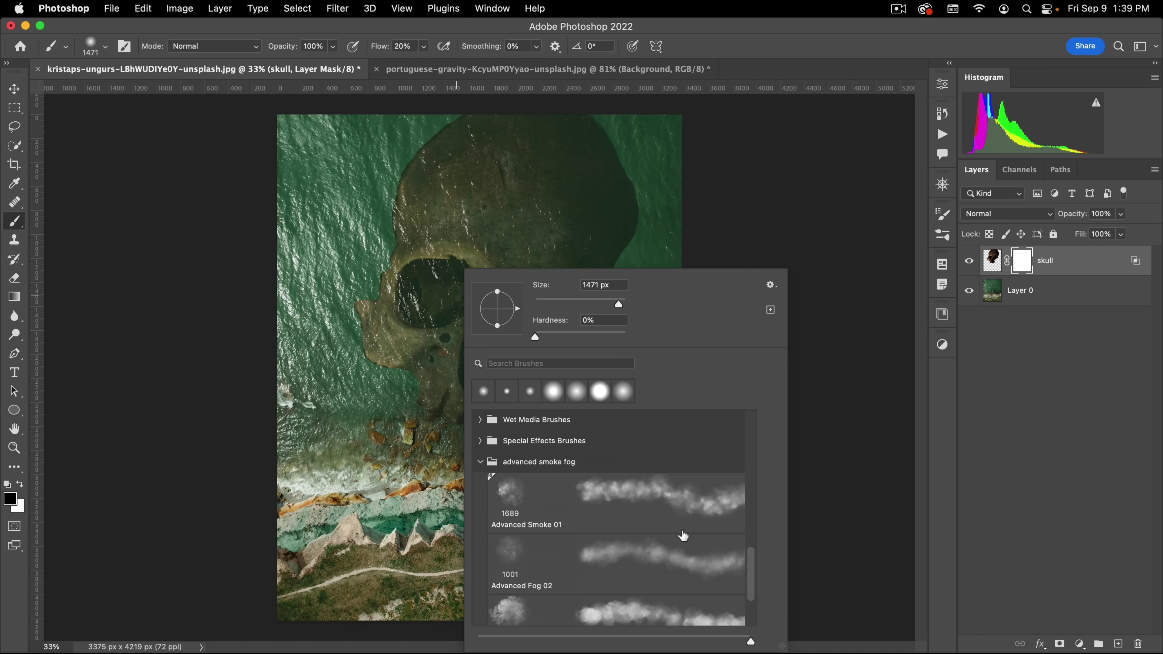
click(635, 563)
click(623, 492)
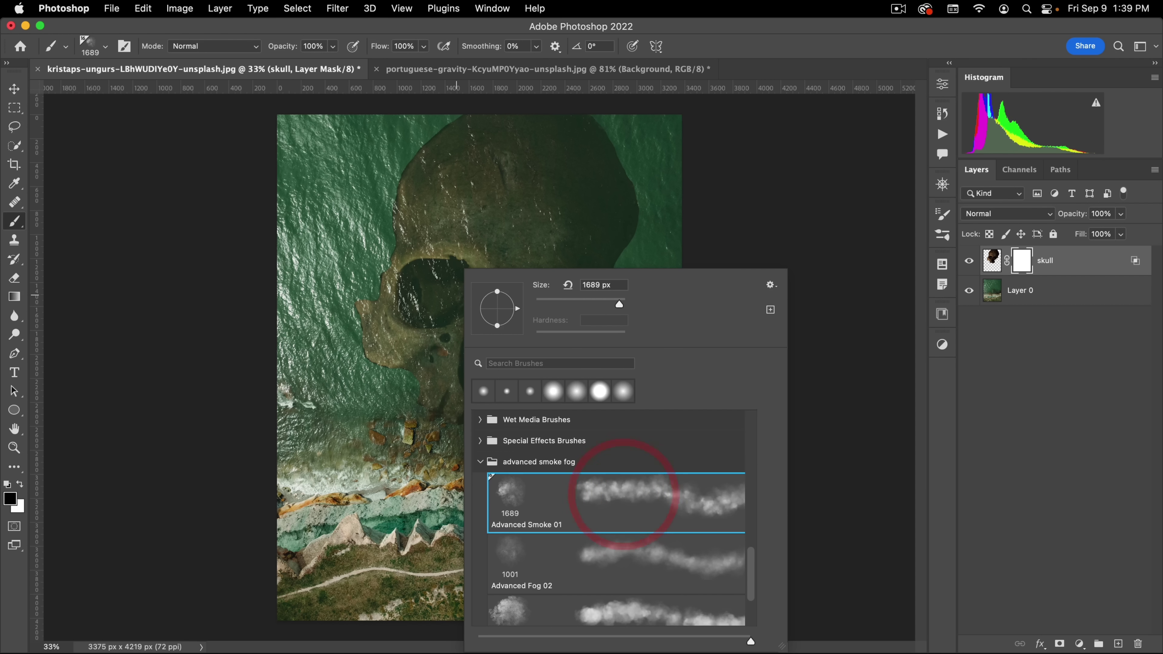
drag(582, 300, 596, 300)
- Paint black on the skull's mask to fade both sides of the cranium, enlarging the smoke brush to 662 px for the right side
mouse_move(397, 182)
mouse_down()
mouse_move(429, 188)
mouse_move(457, 134)
mouse_move(428, 143)
mouse_up()
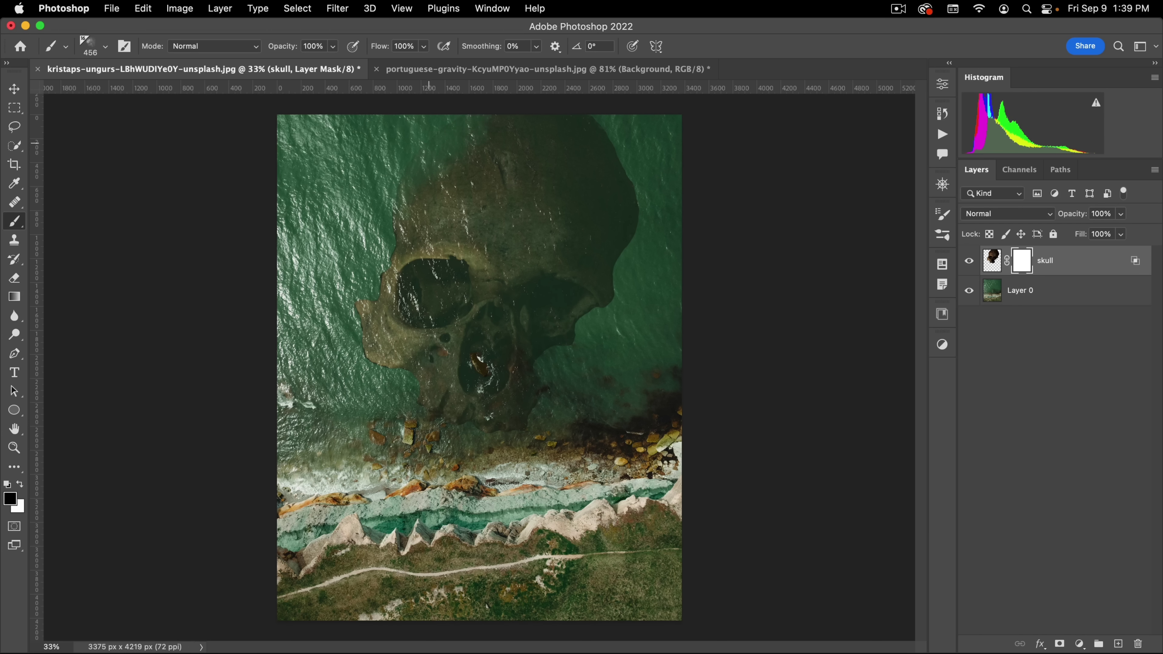
drag(393, 220, 470, 112)
ctrl+alt+click(336, 223)
drag(704, 162, 725, 163)
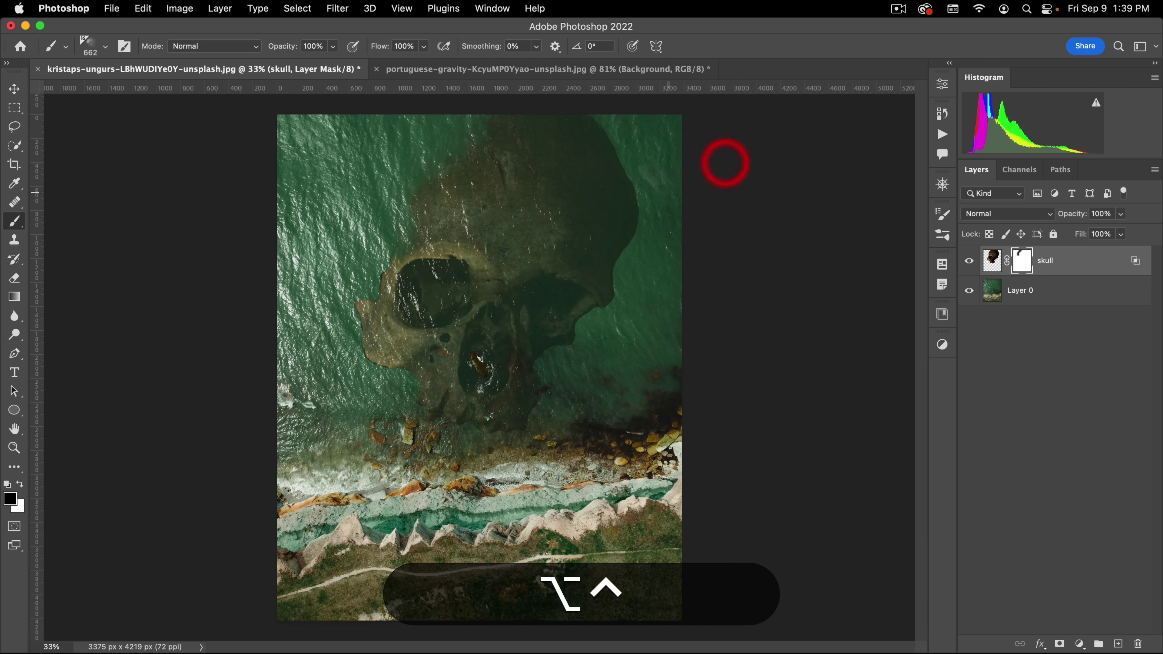
mouse_move(616, 163)
mouse_down()
mouse_move(546, 111)
mouse_move(627, 190)
mouse_move(626, 279)
mouse_move(616, 170)
mouse_move(558, 140)
mouse_up()
- Fade the skull's jaw and cheek edges on the mask using the smoke brush at 265 px
click(610, 359)
mouse_move(609, 359)
mouse_down()
mouse_move(580, 334)
mouse_move(603, 309)
mouse_up()
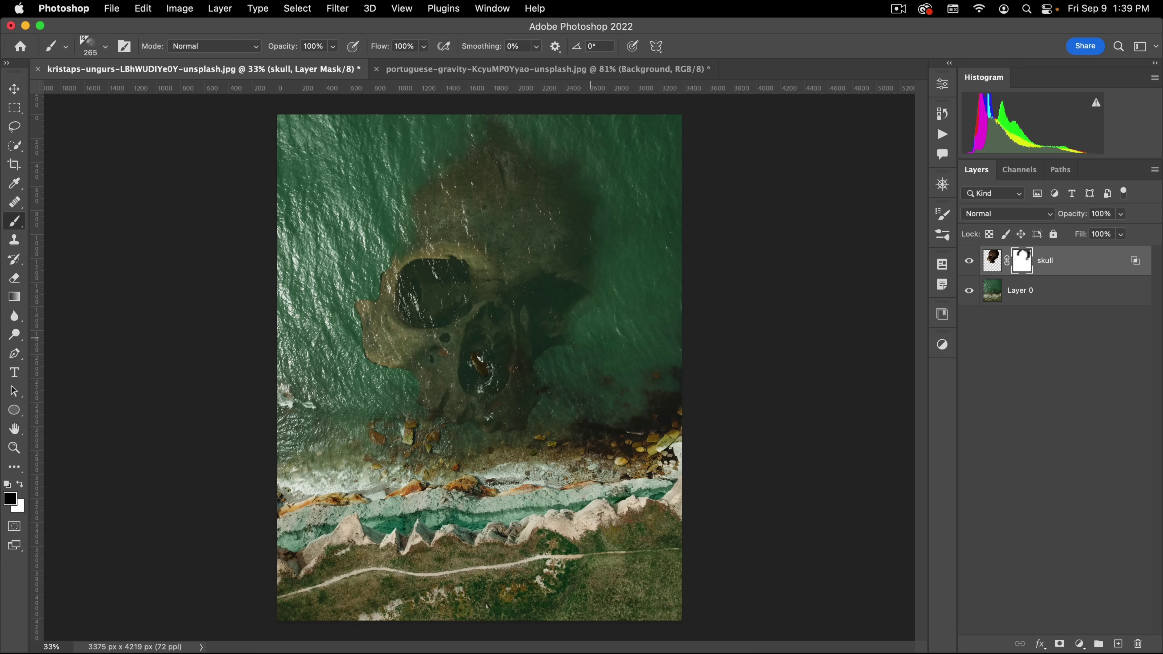
drag(556, 350, 547, 323)
mouse_move(579, 368)
mouse_down()
mouse_move(604, 368)
mouse_move(479, 460)
mouse_move(390, 396)
mouse_move(313, 381)
mouse_move(387, 257)
mouse_move(519, 233)
mouse_up()
- Partly fade the forehead on the skull's mask with one dab of the smoke brush at 2025 px
key(space)
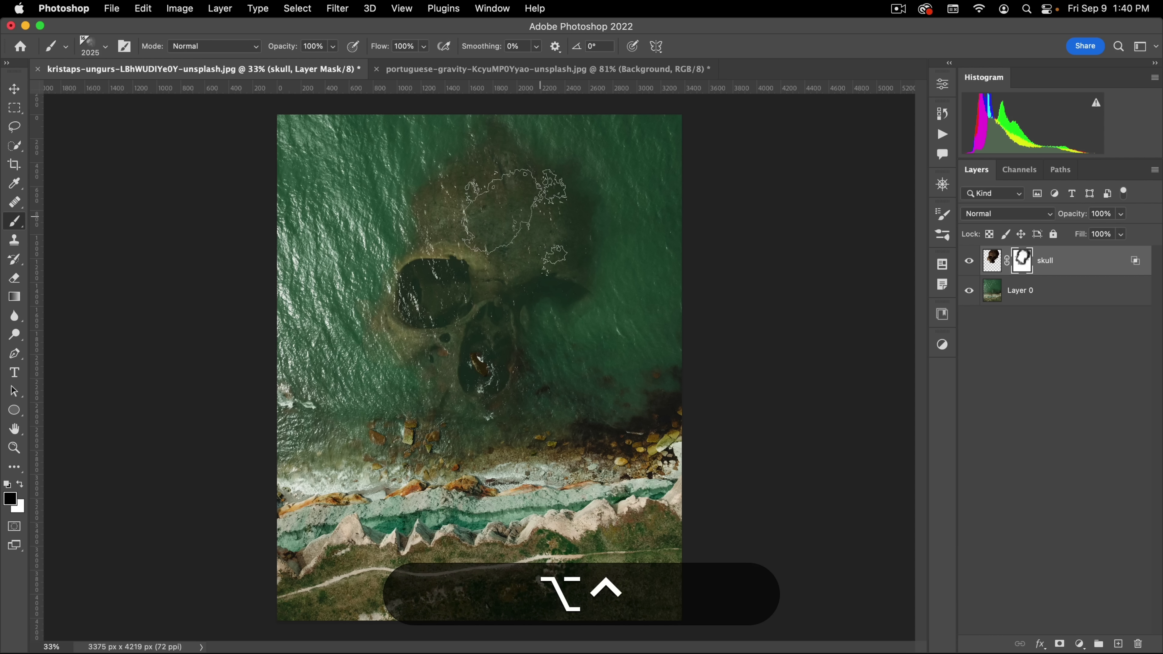
click(540, 183)
key(v)
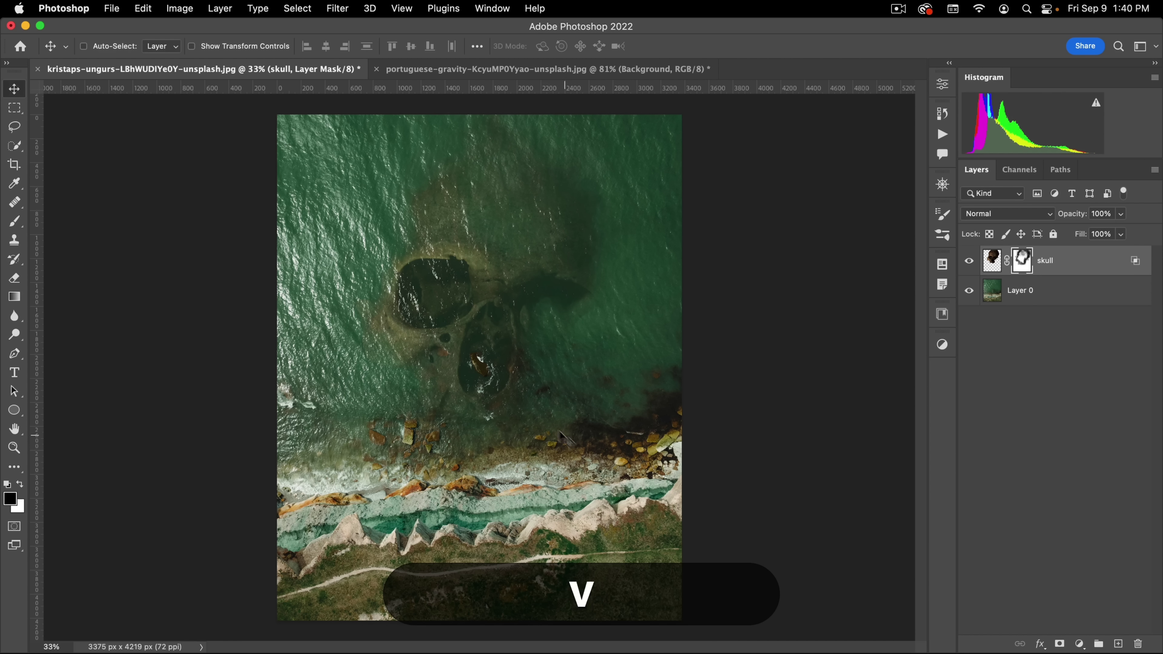
drag(488, 405, 496, 403)
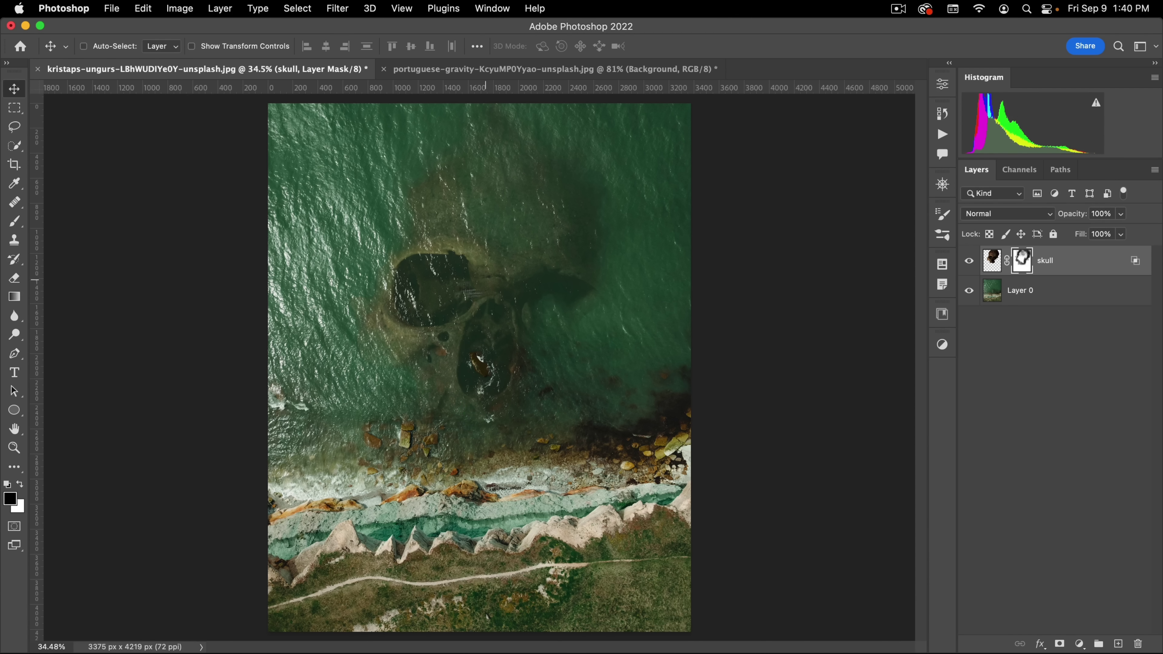
- Duplicate Layer 0 and apply the Average blur to a full-width rectangular selection of the copy's water above the shoreline
click(1020, 292)
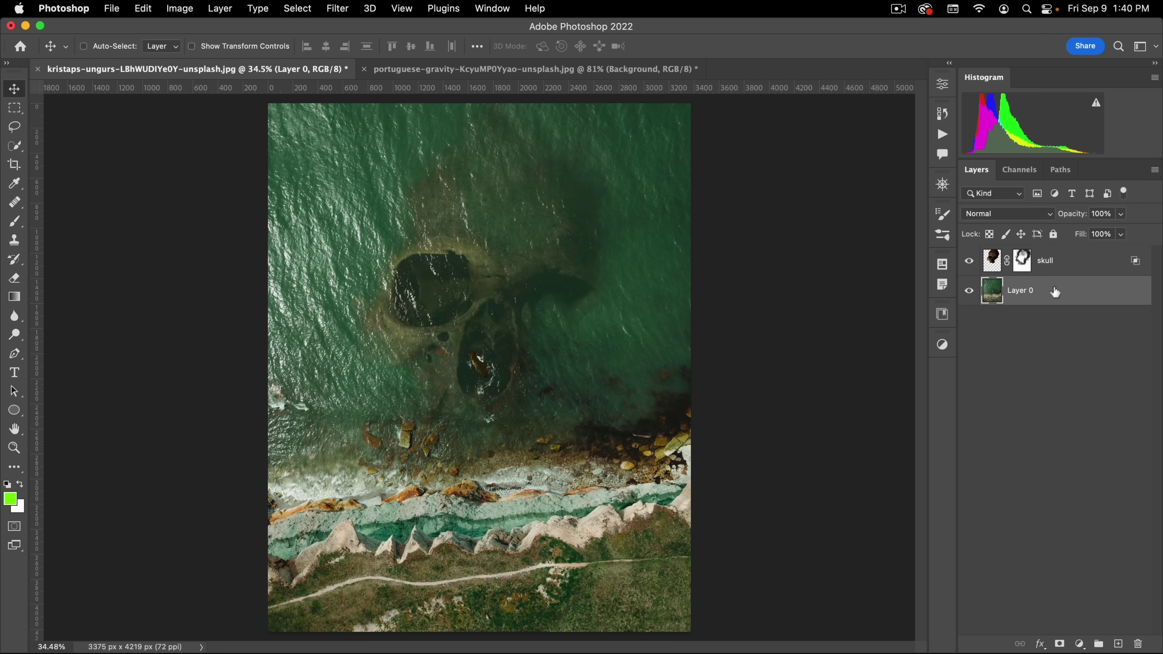
drag(1052, 293, 1118, 643)
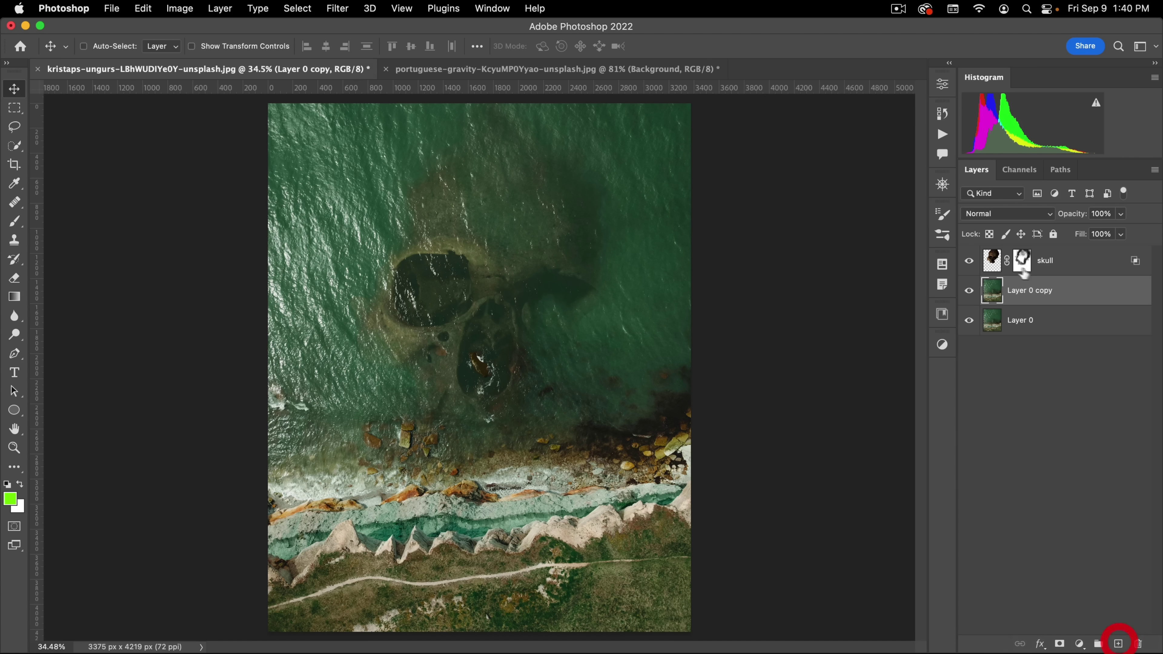
click(15, 108)
drag(249, 101, 878, 403)
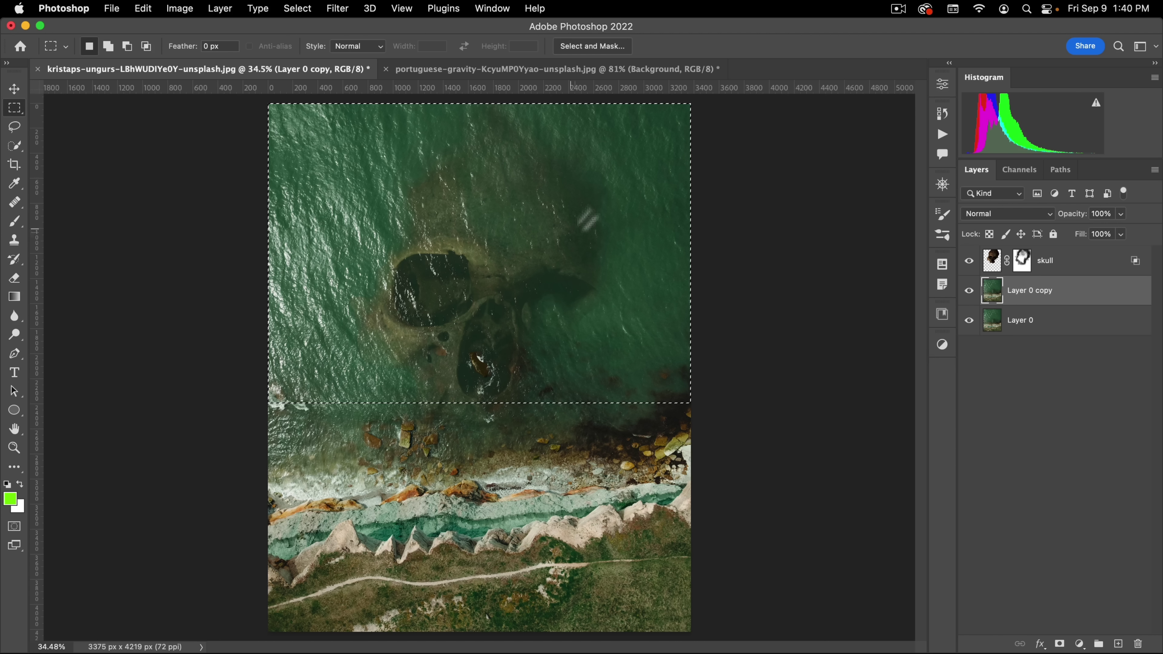
click(337, 9)
mouse_move(363, 210)
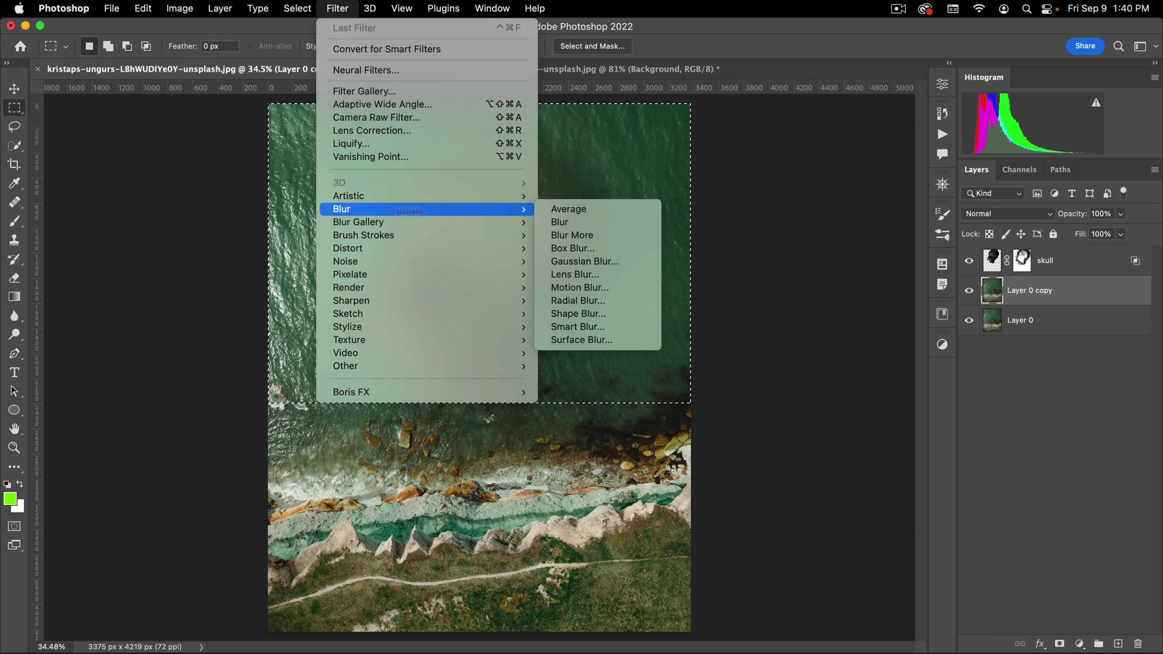
click(584, 211)
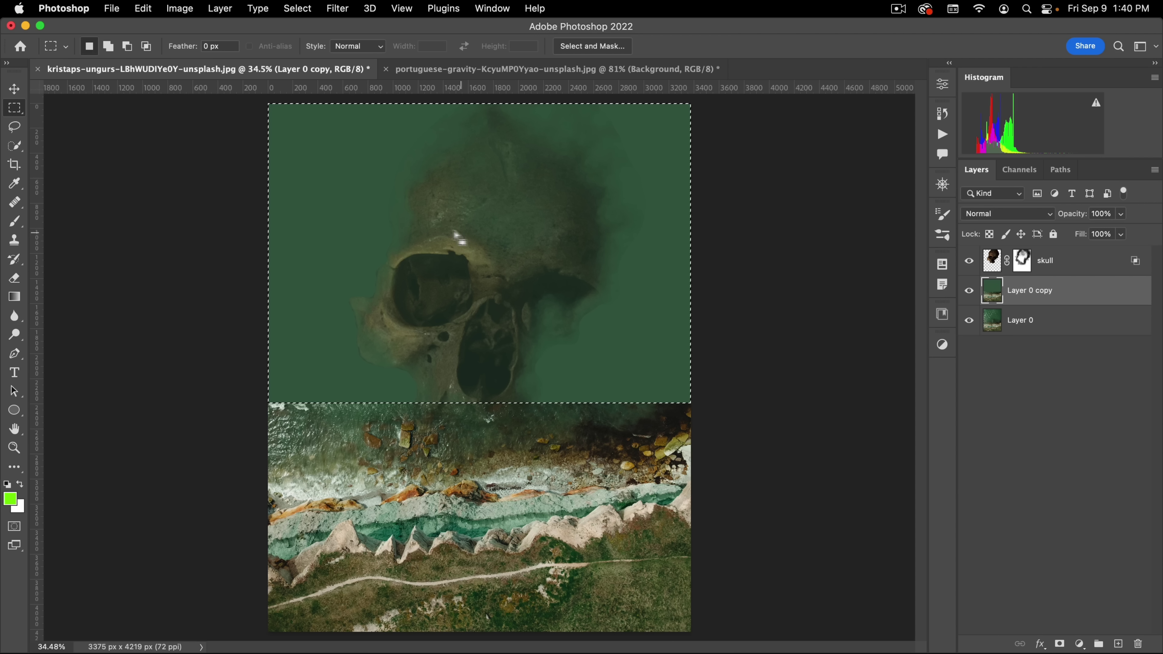
- Sample the averaged green as the foreground color, then delete the Layer 0 copy and clear the selection
key(i)
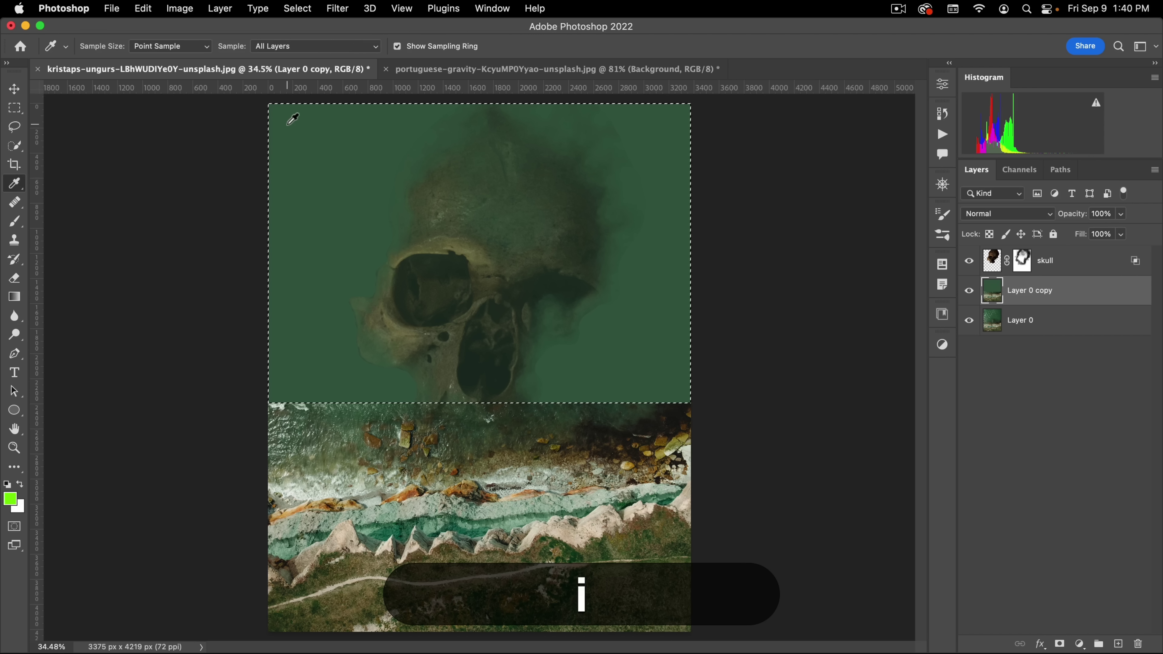
click(287, 125)
drag(1064, 297, 1138, 643)
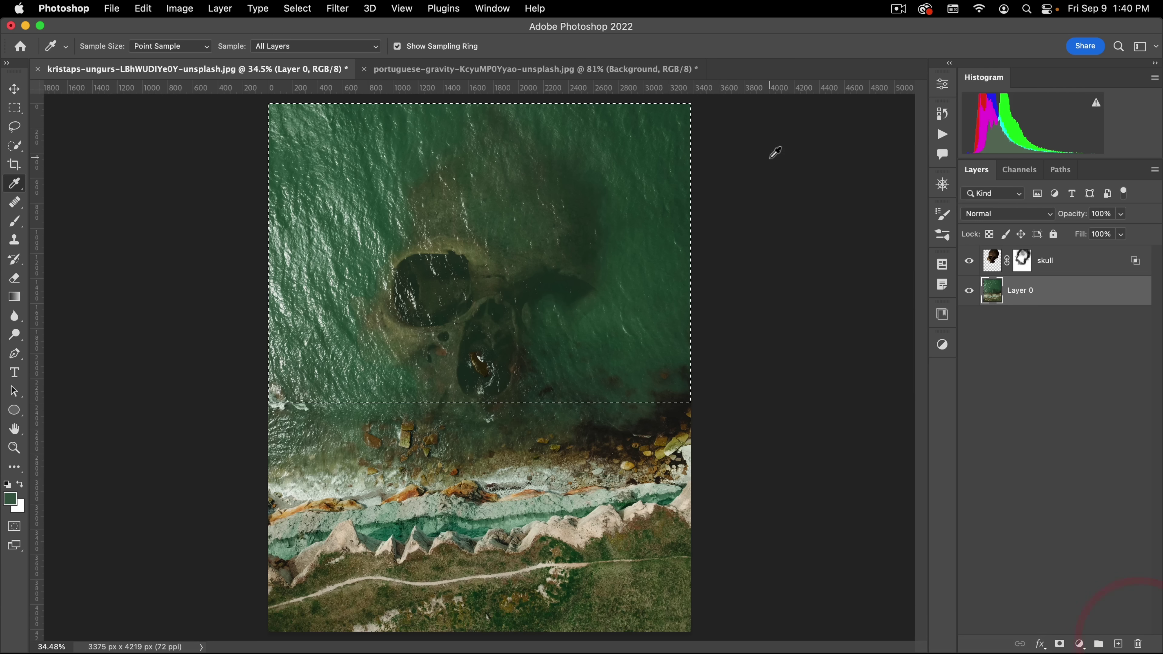
key(super+d)
- Add a layer above the skull, fill it with the sampled green, and name it "color overlay"
click(1099, 270)
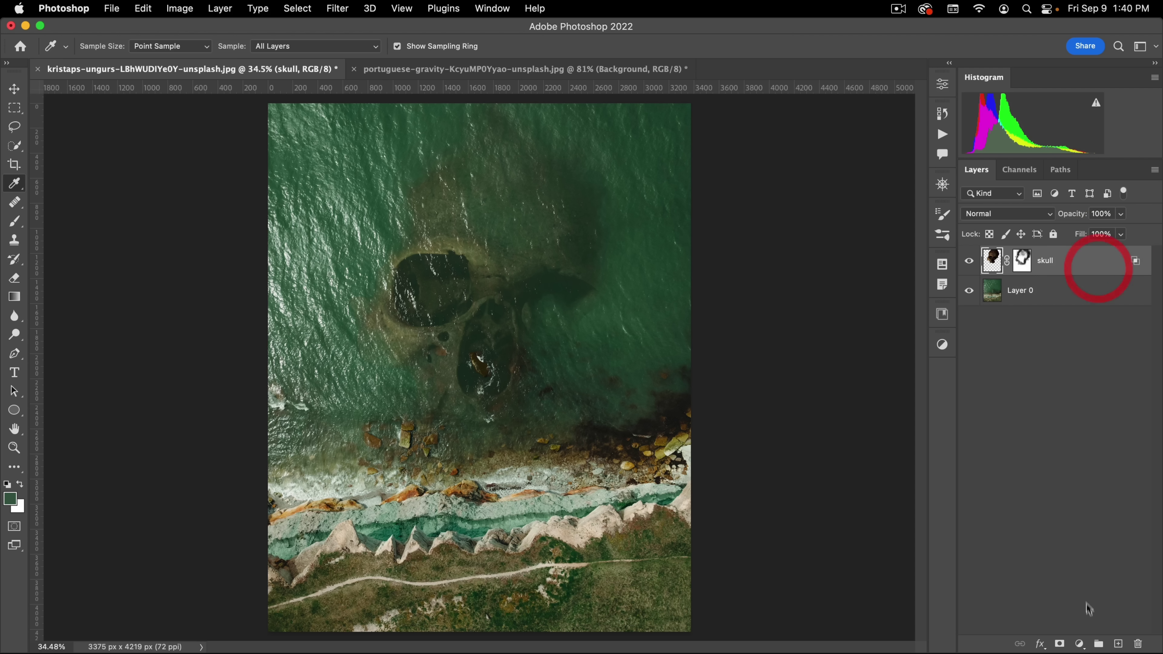
click(1117, 643)
key(alt)
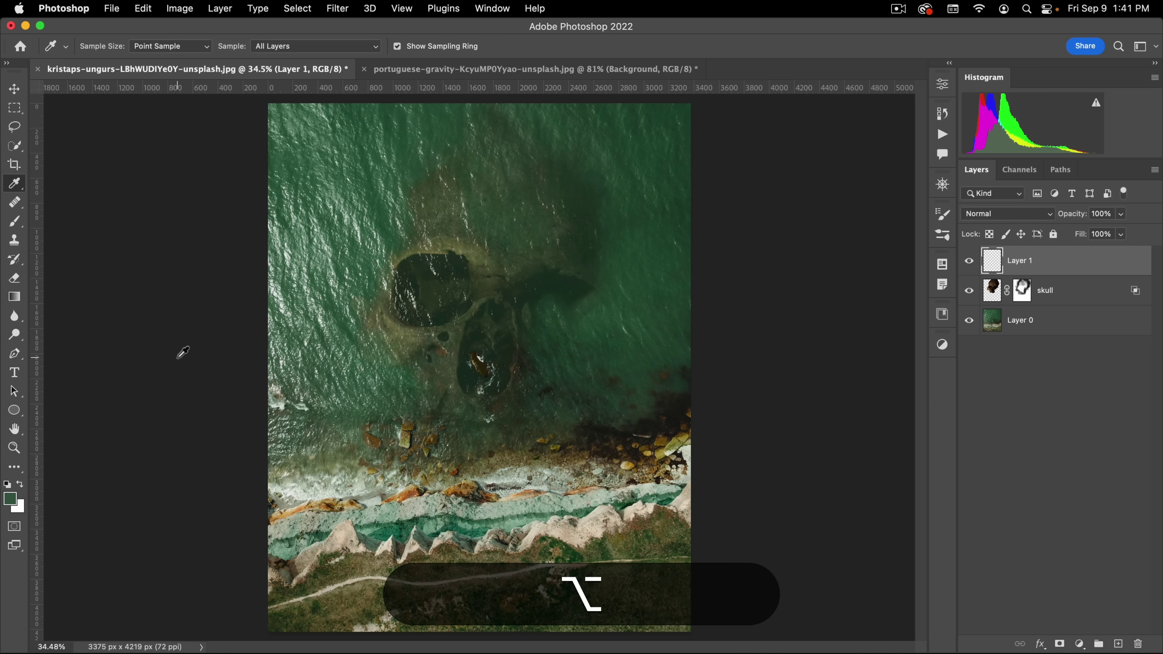
key(alt+BackSpace)
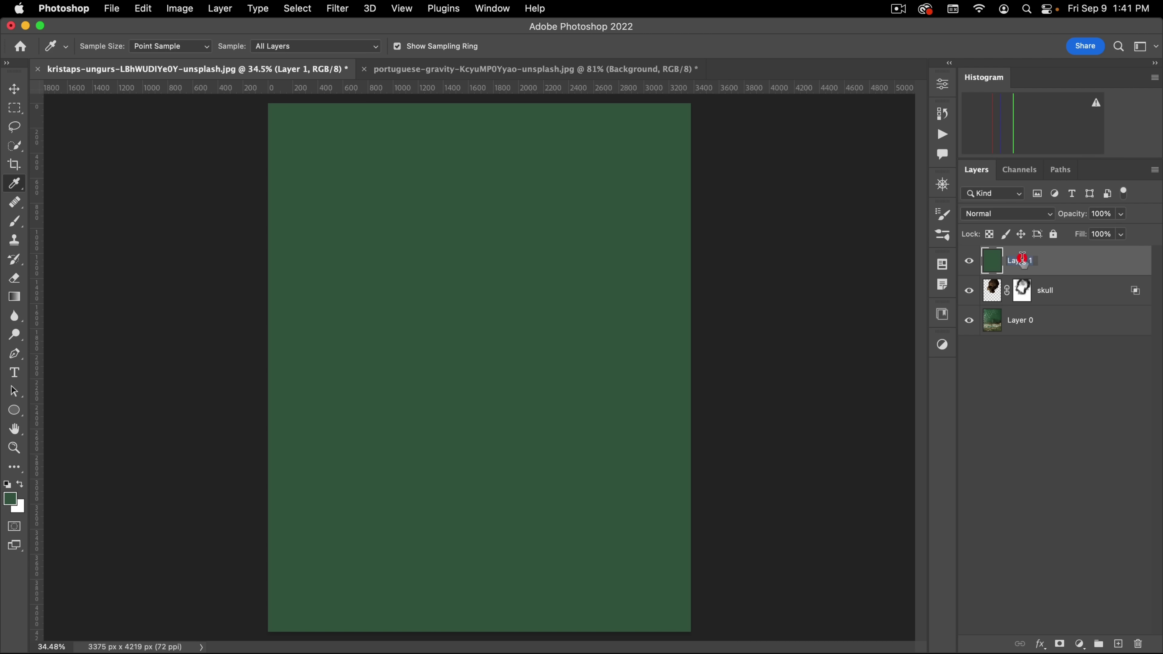
text(color overlay)
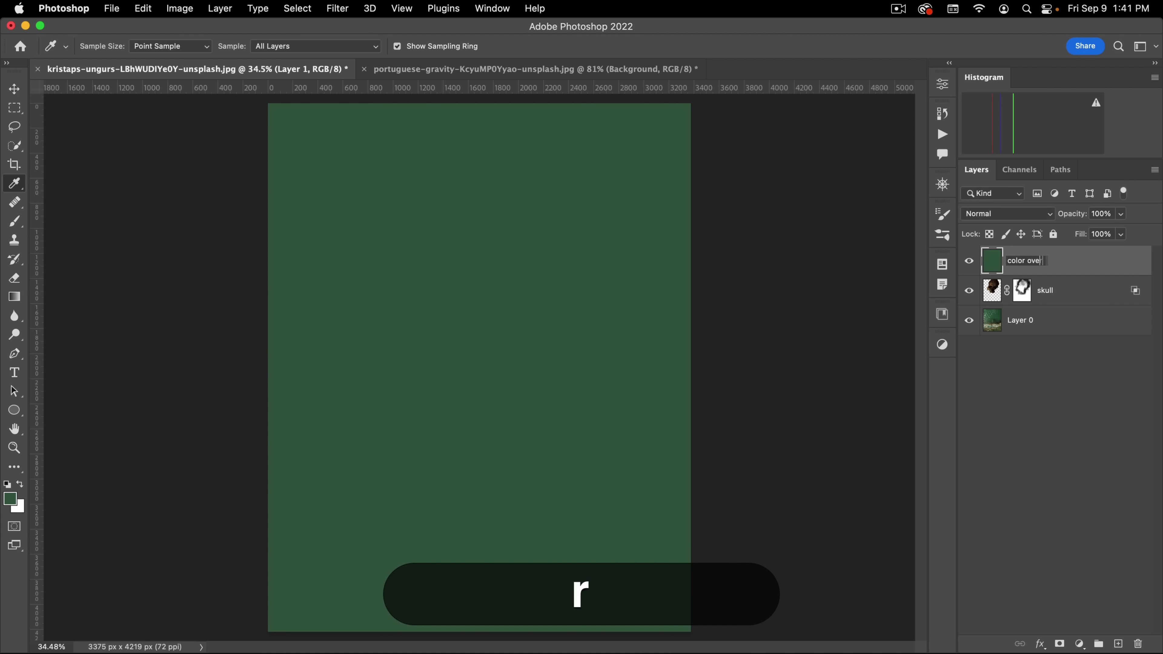
key(Return)
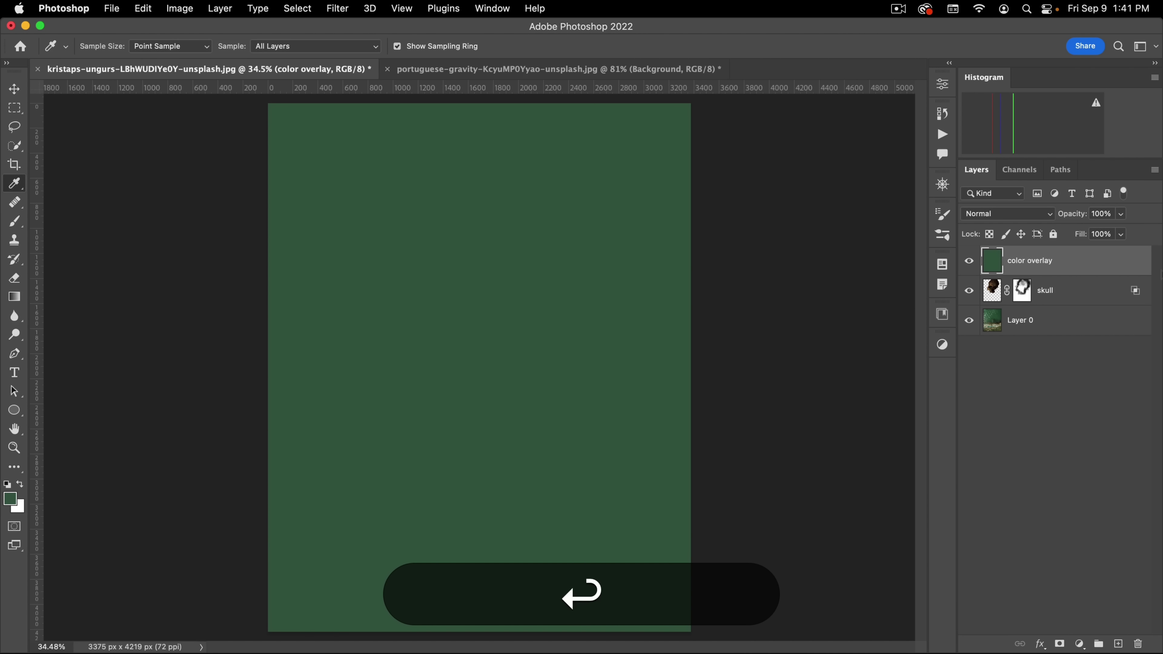
- Set the color overlay layer's blend mode to Soft Light and clip it to the skull layer
click(1000, 215)
click(1001, 417)
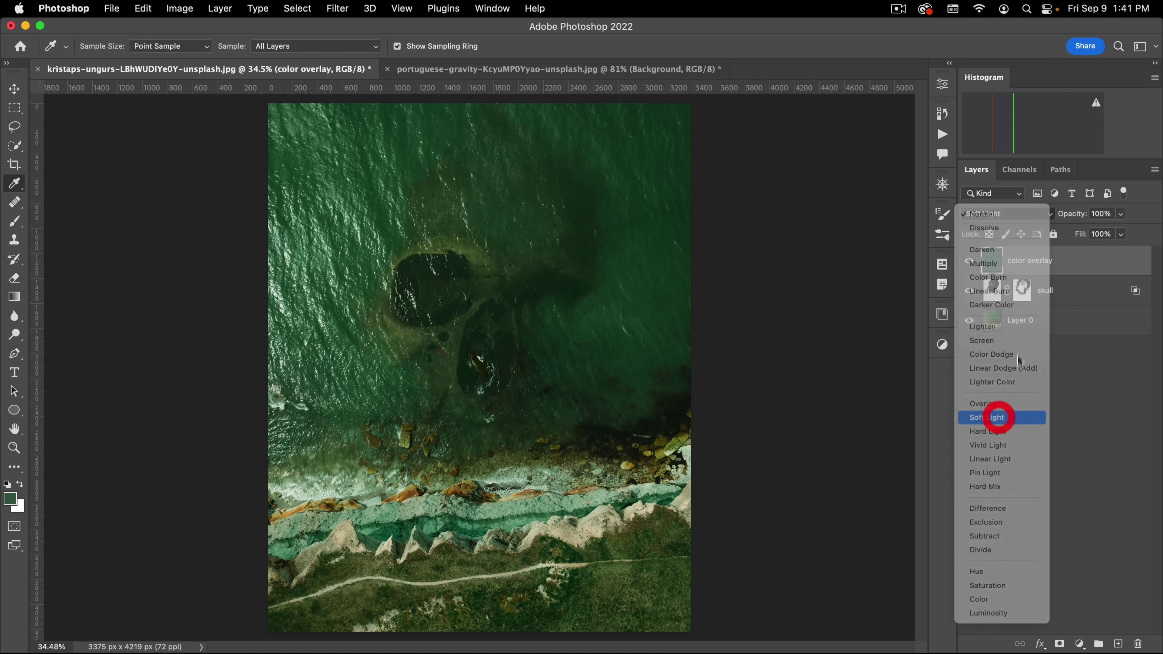
key(alt)
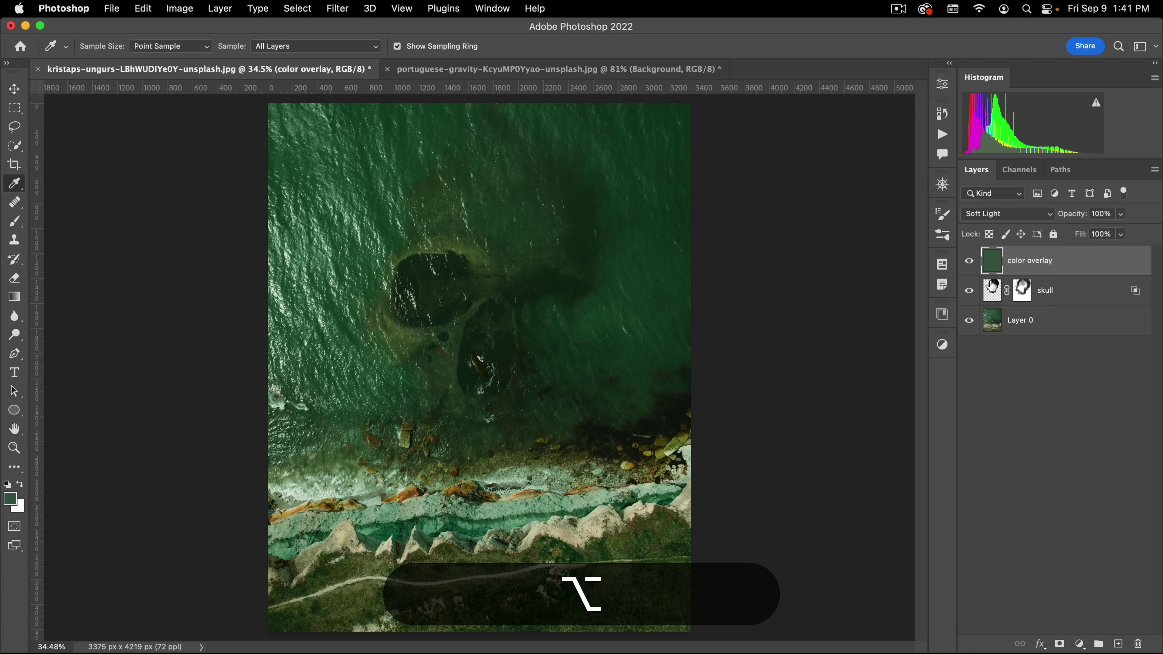
alt+click(990, 273)
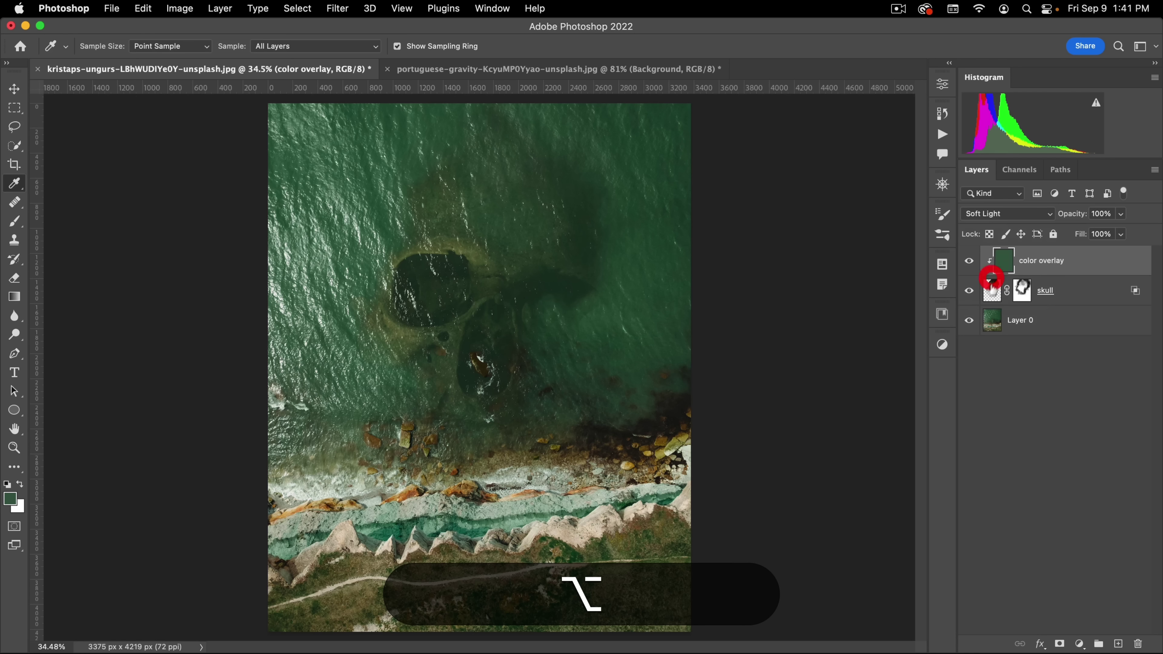
- Toggle the color overlay layer's visibility to compare the skull with and without the green tint
click(970, 264)
click(971, 264)
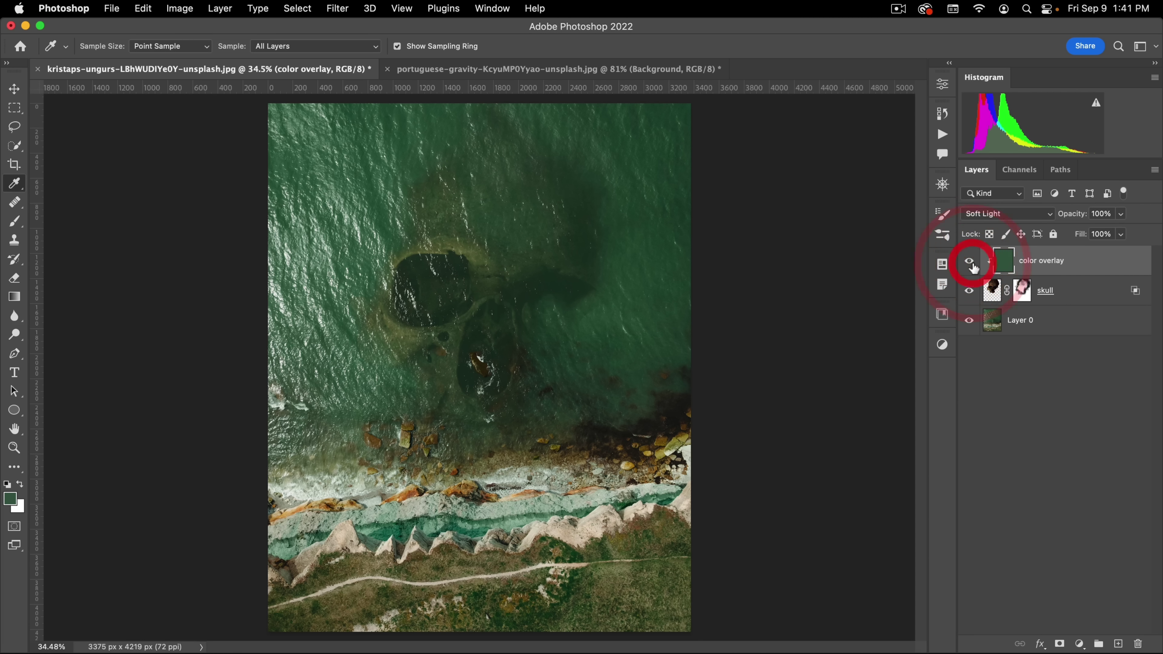
click(971, 264)
click(971, 264)
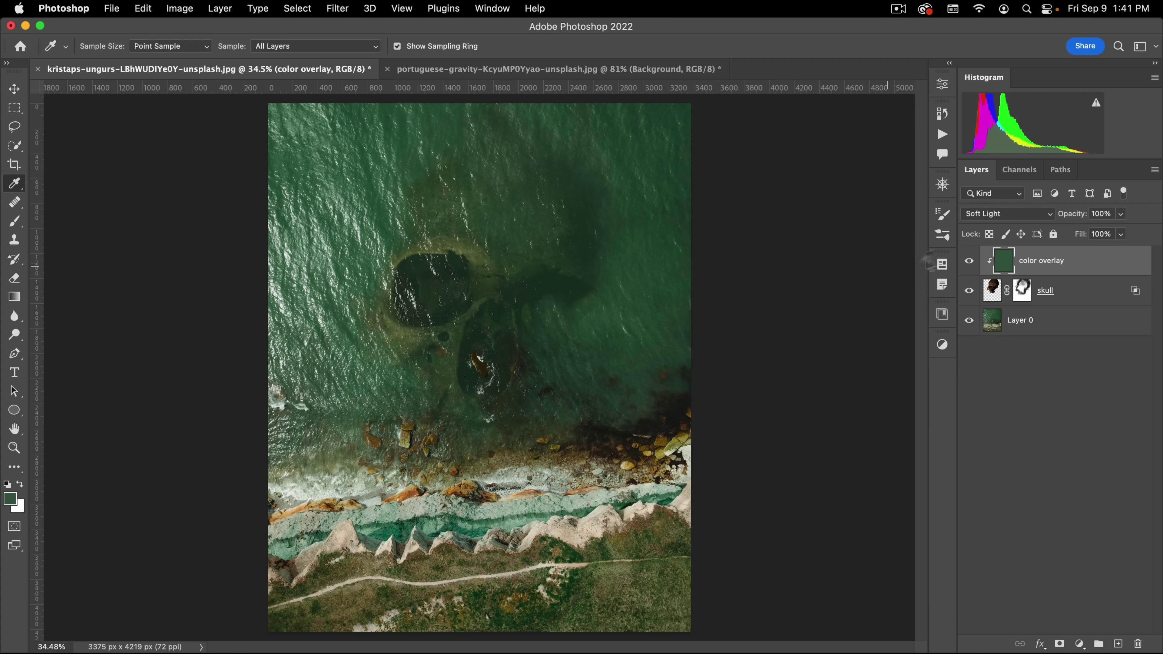
click(969, 264)
click(969, 265)
click(969, 264)
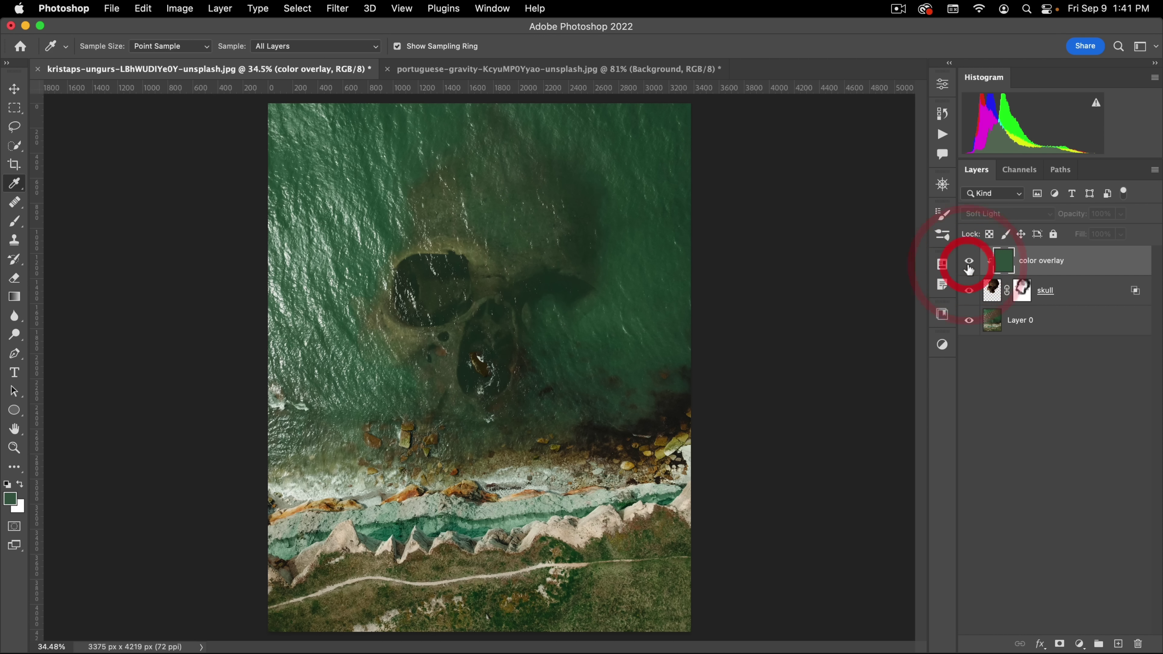
click(969, 265)
- Raise the color overlay's Lightness to +54 with Hue/Saturation and compare the skull with the overlay hidden and shown
key(super+u)
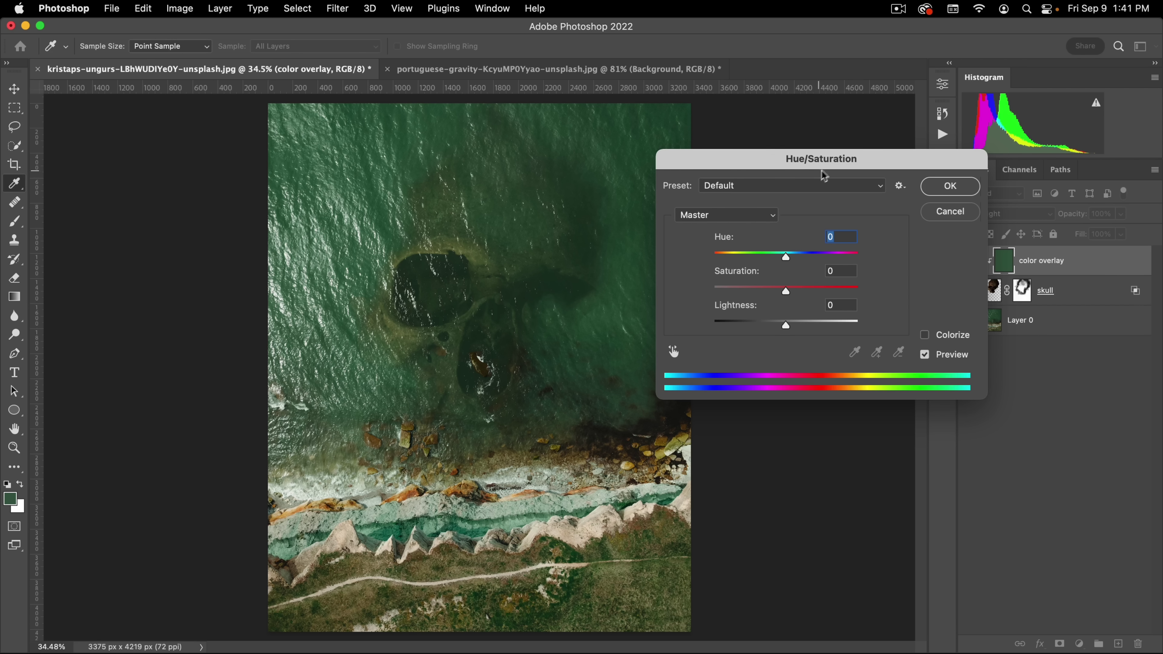
drag(827, 161, 803, 190)
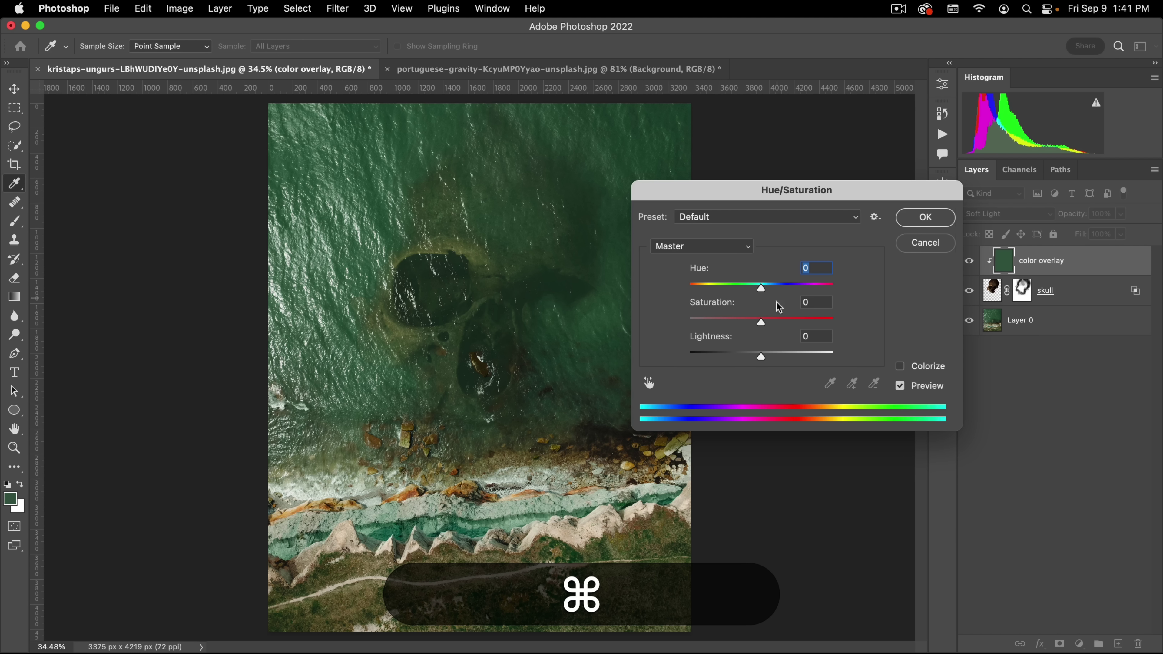
drag(765, 356, 800, 352)
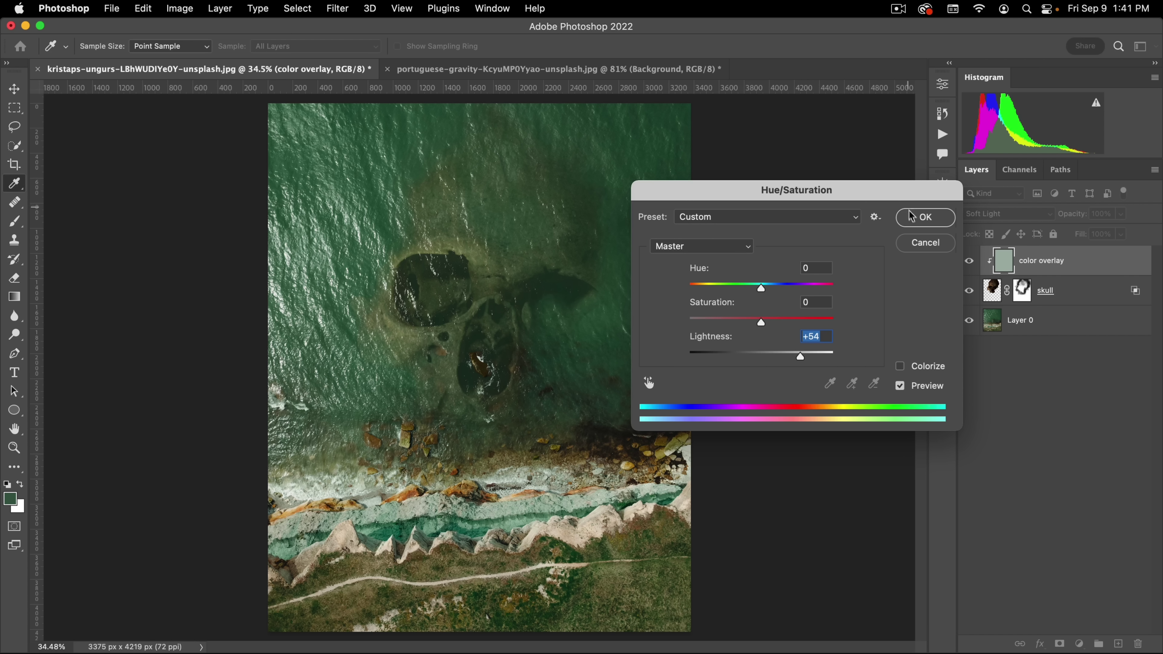
click(924, 220)
mouse_move(442, 337)
mouse_down()
mouse_move(433, 353)
mouse_move(448, 335)
mouse_up()
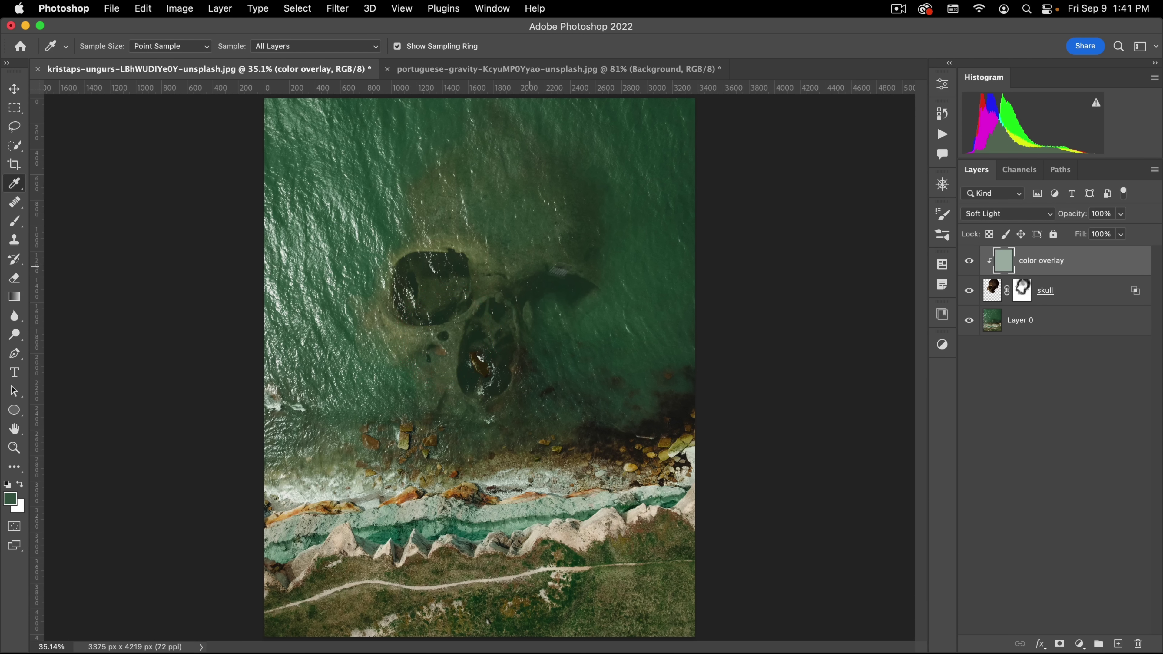
click(966, 261)
click(966, 261)
click(965, 260)
click(964, 260)
- Add a layer named "burn" above the color overlay and set its blend mode to Overlay
click(1116, 643)
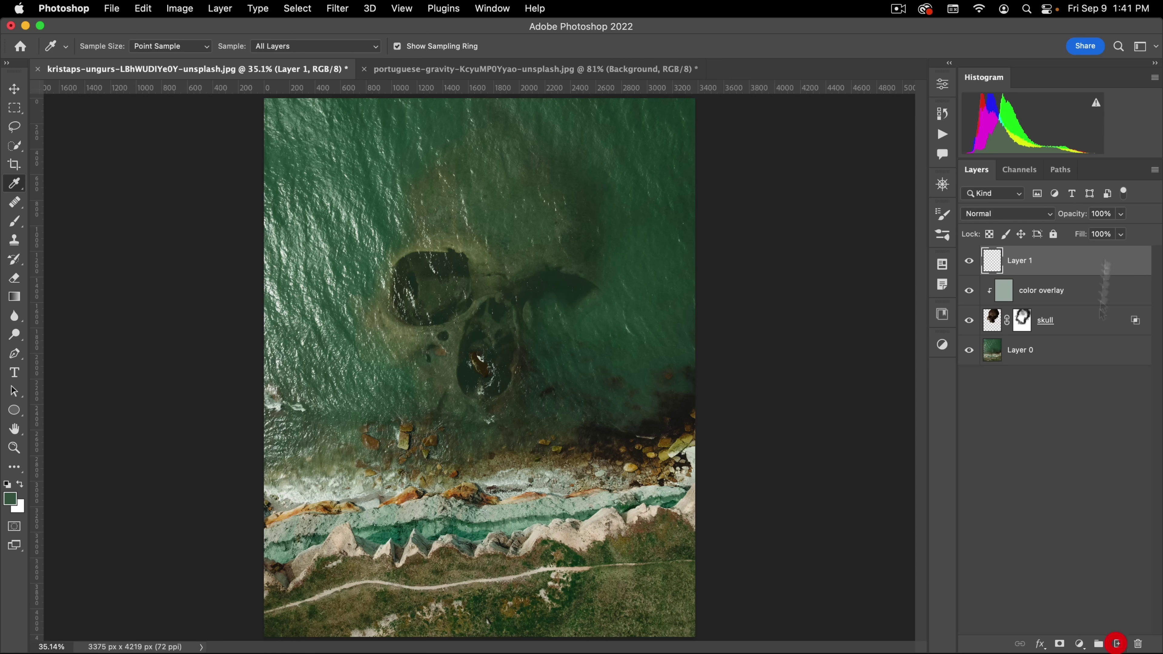
double_click(1021, 261)
text(burn)
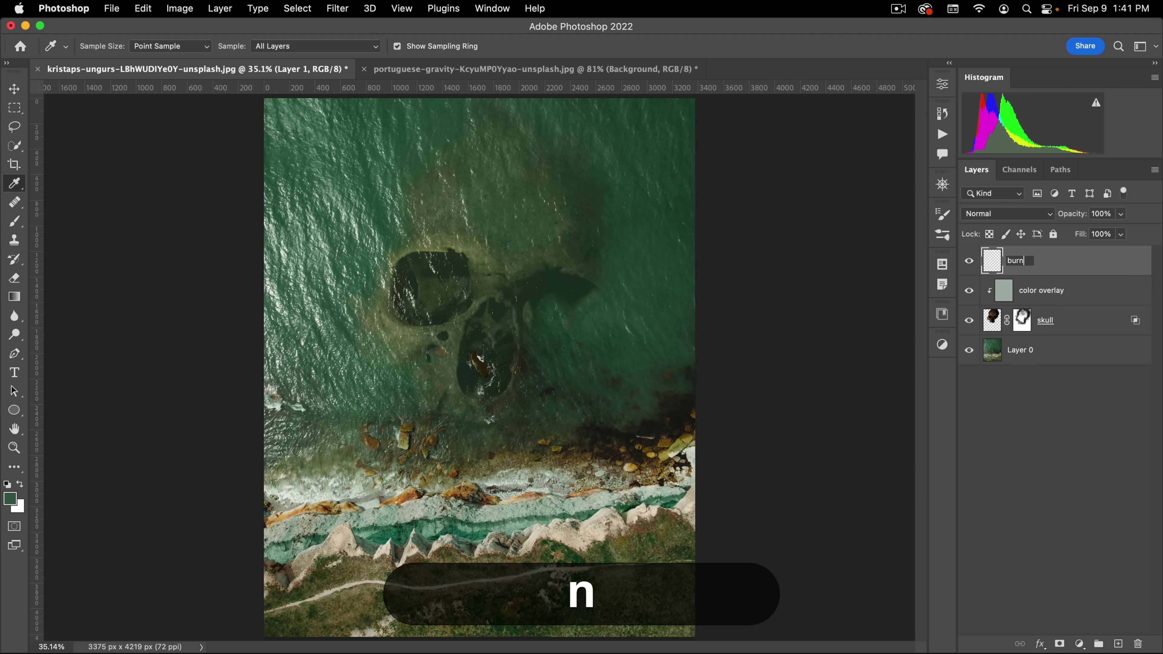
key(Return)
click(984, 213)
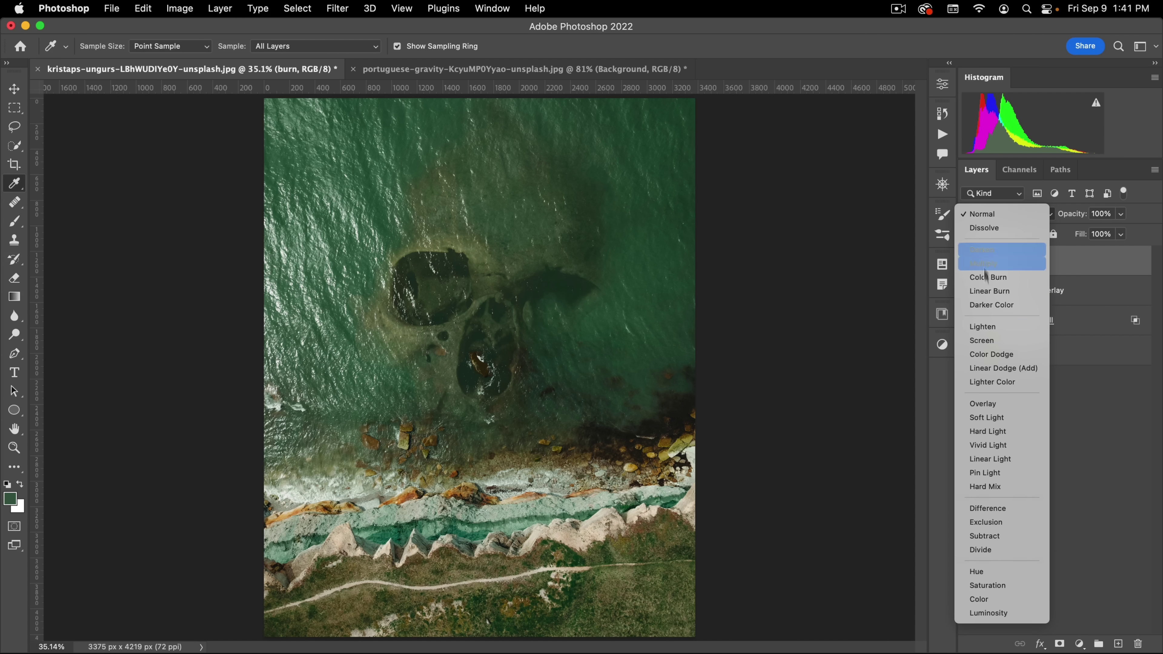
click(975, 404)
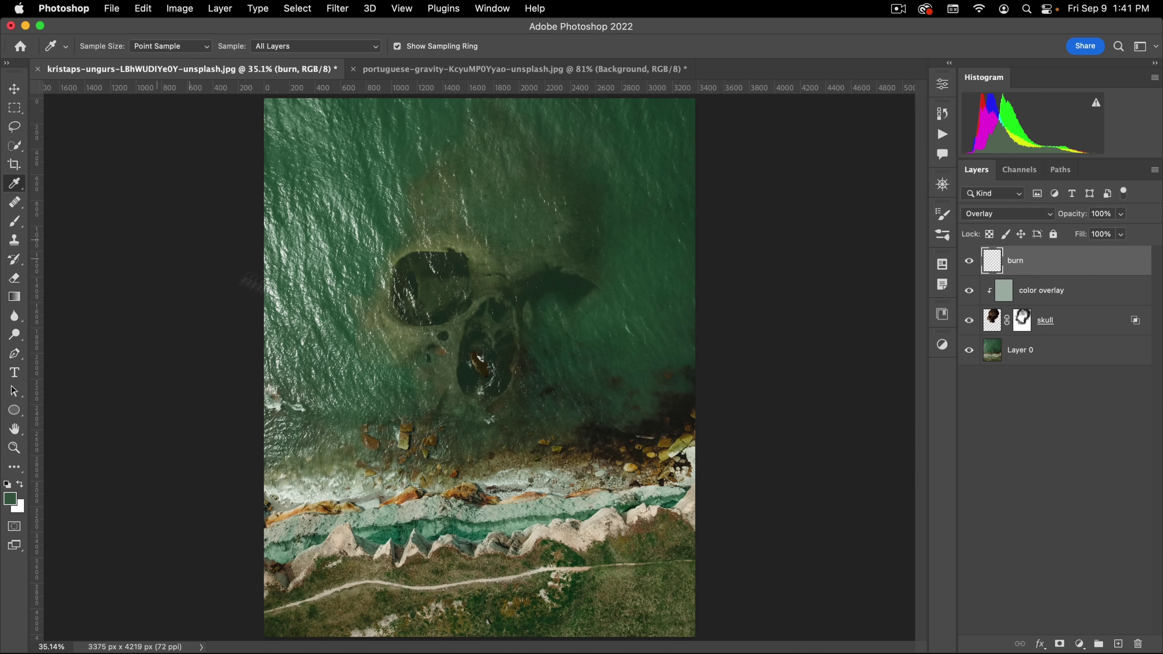
- Paint black with the smoke brush on the burn layer over the skull's shaded right side and the adjoining water, reducing the brush to 1160 px
key(b)
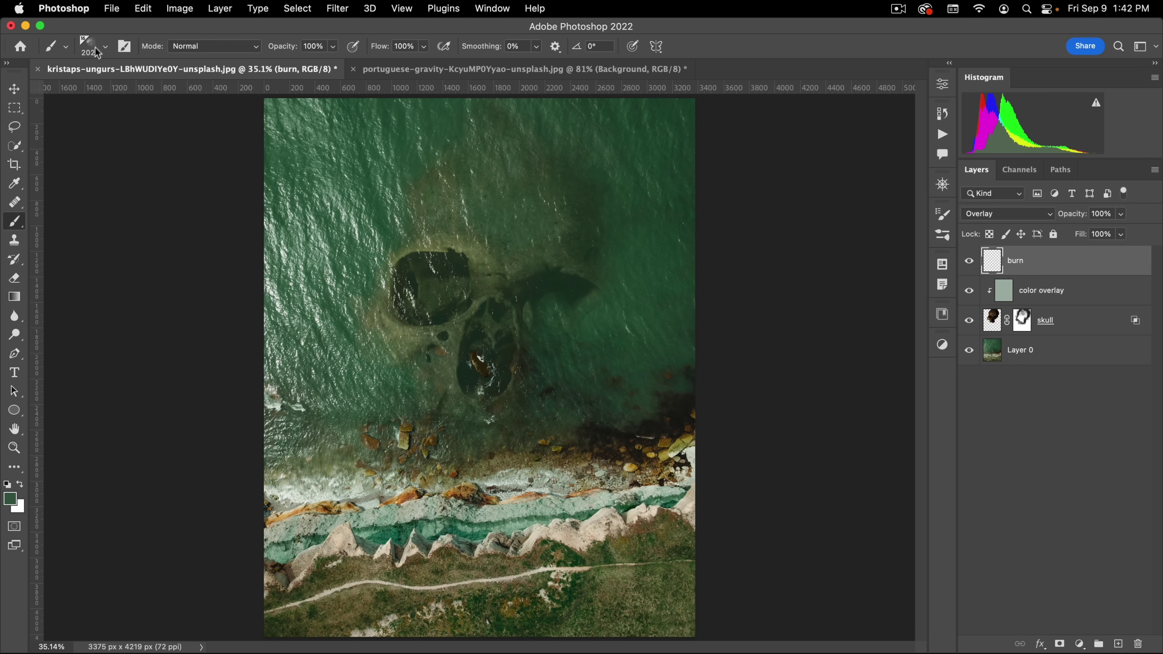
right_click(577, 301)
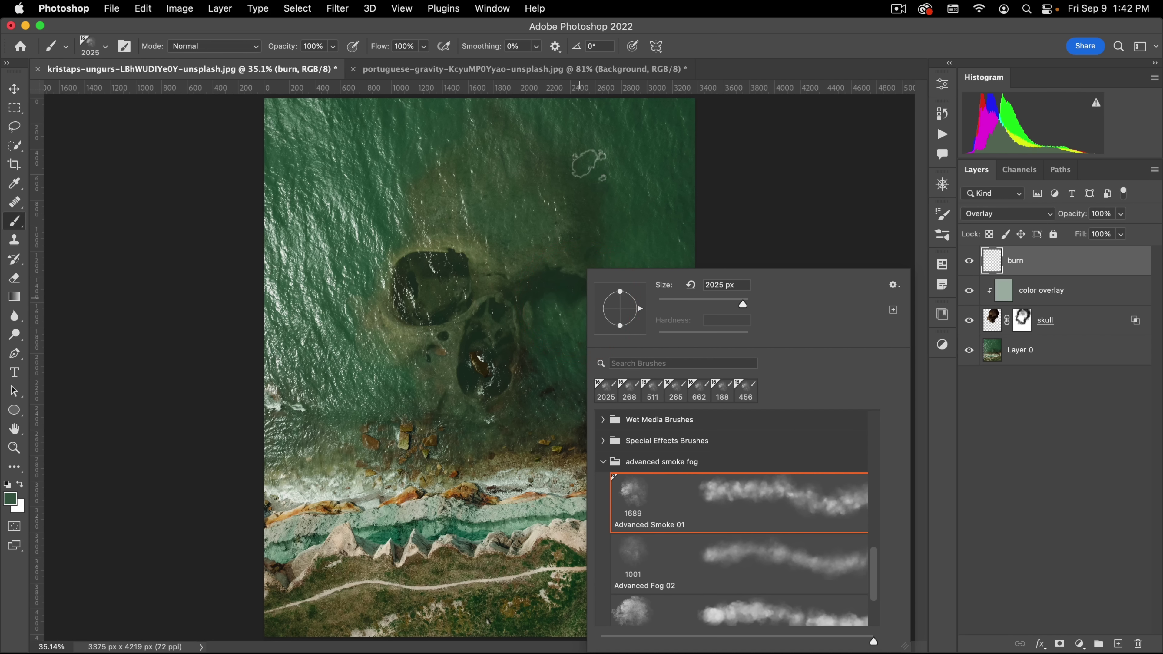
click(293, 79)
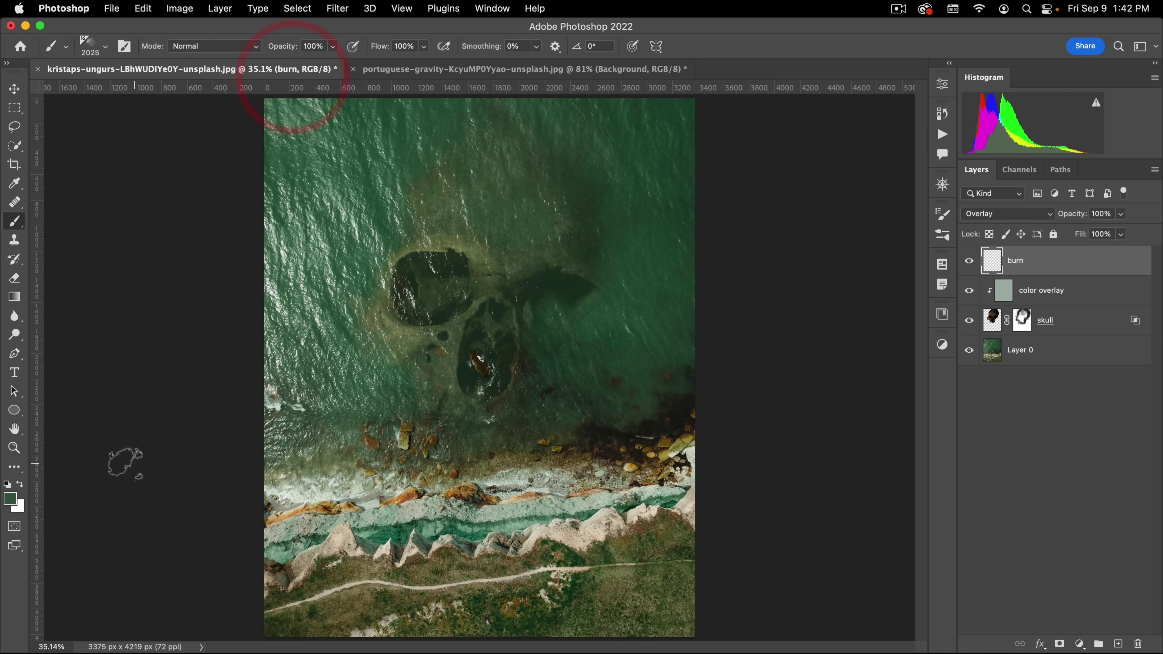
key(d)
click(578, 330)
click(583, 319)
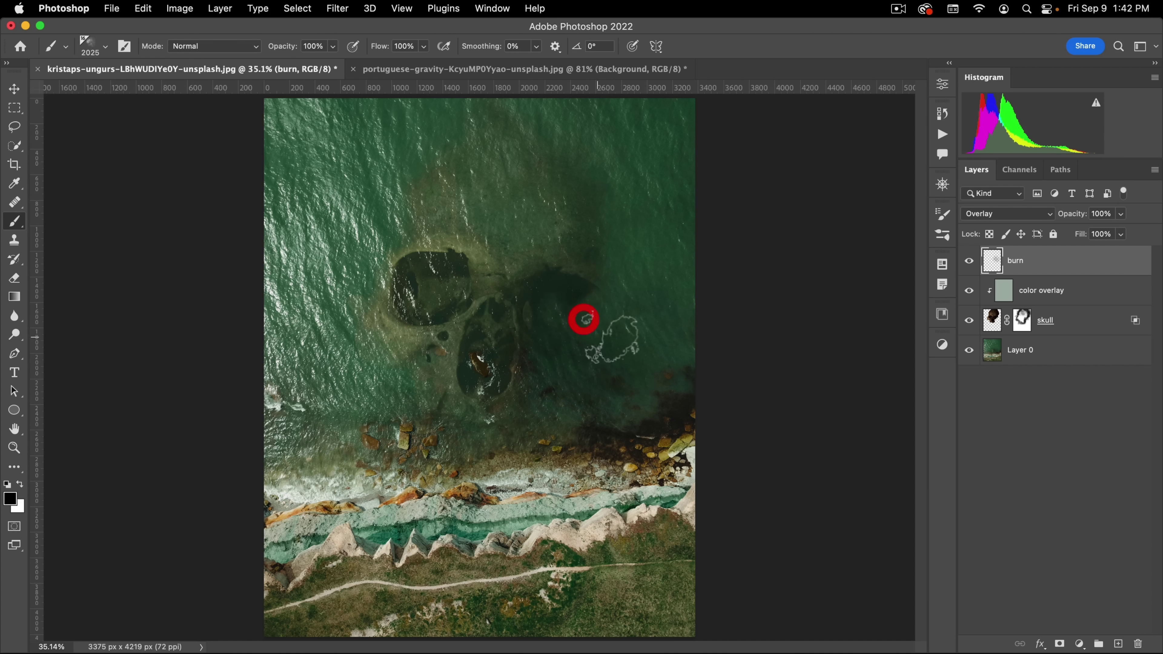
mouse_move(593, 333)
mouse_down()
mouse_move(477, 347)
mouse_move(581, 338)
mouse_up()
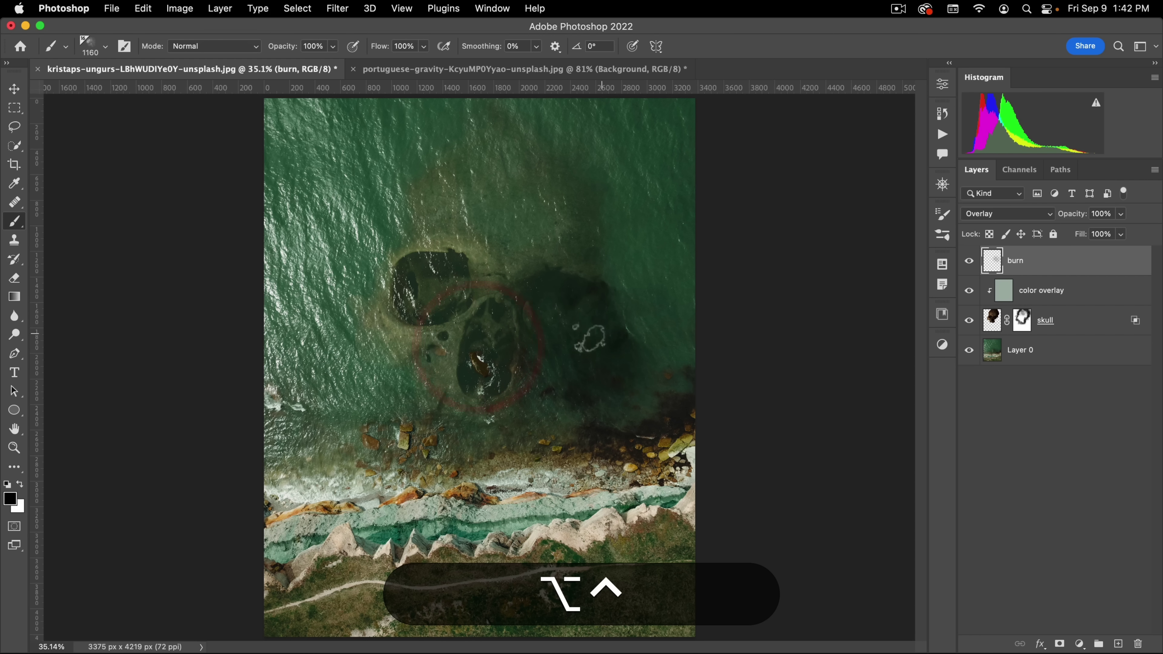
click(613, 341)
click(677, 293)
click(653, 252)
click(684, 277)
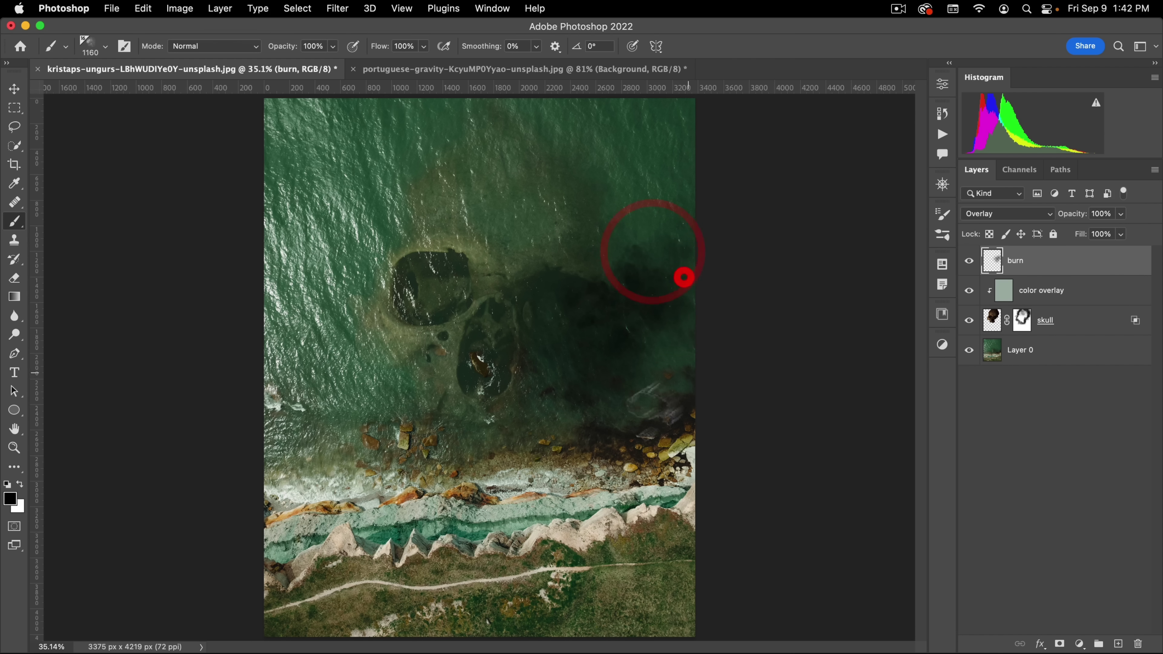
click(639, 392)
click(552, 352)
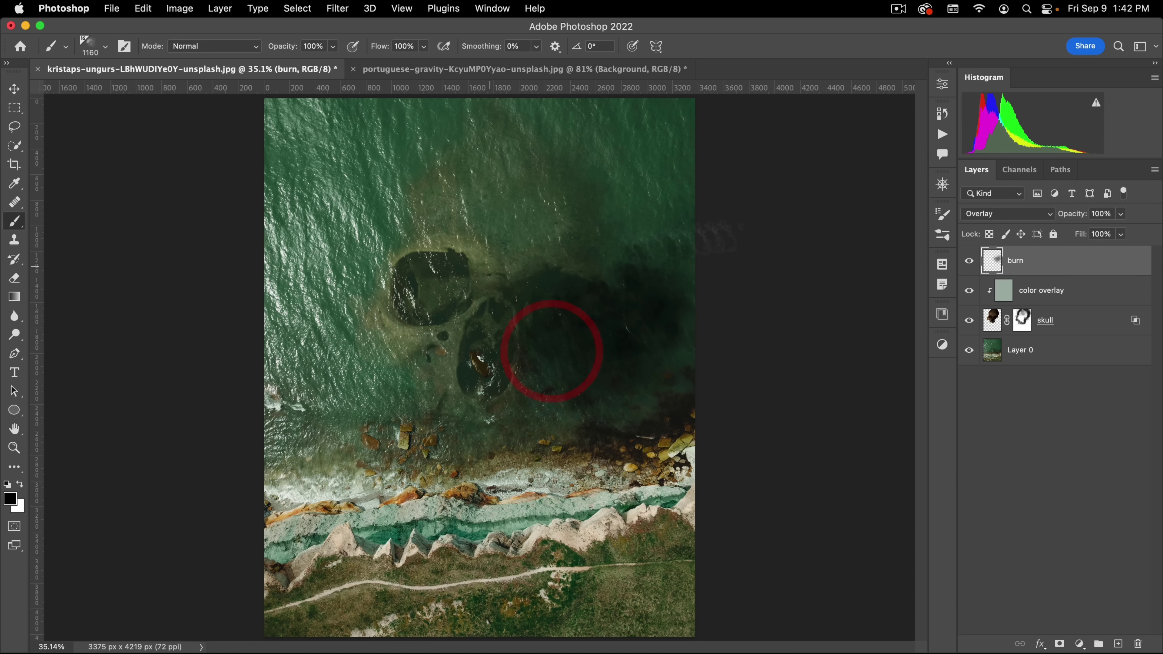
- Lower the burn layer's Fill to 40% and compare the image with the layer hidden and shown
drag(1086, 240, 1042, 245)
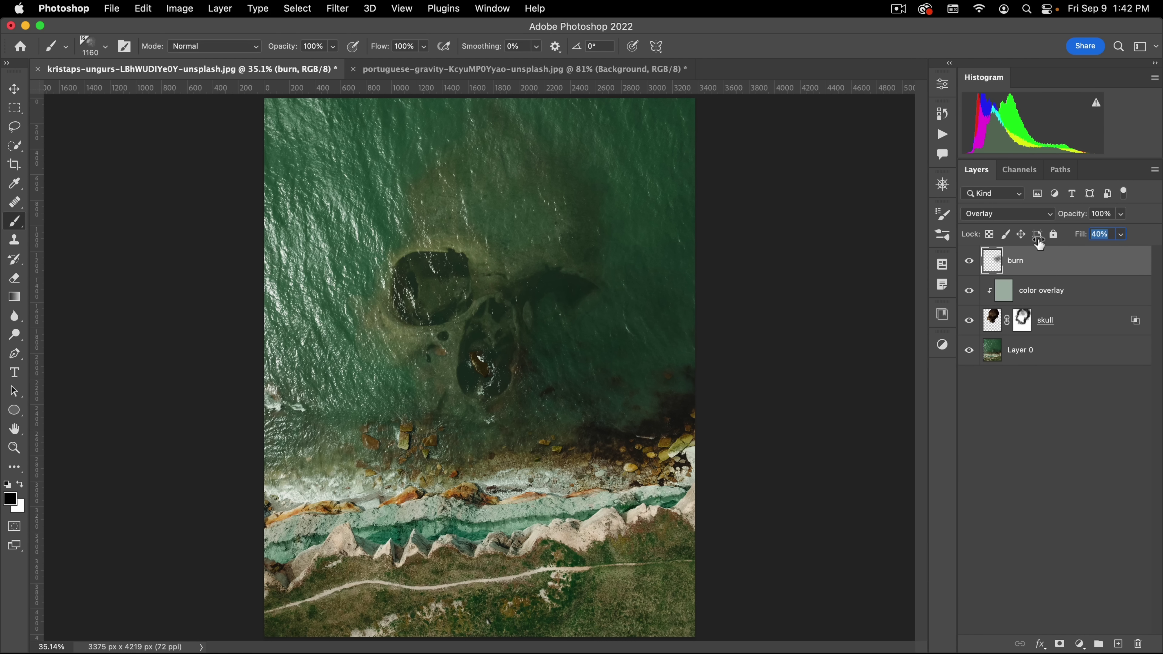
drag(1038, 242, 1038, 242)
click(969, 265)
click(970, 265)
click(970, 265)
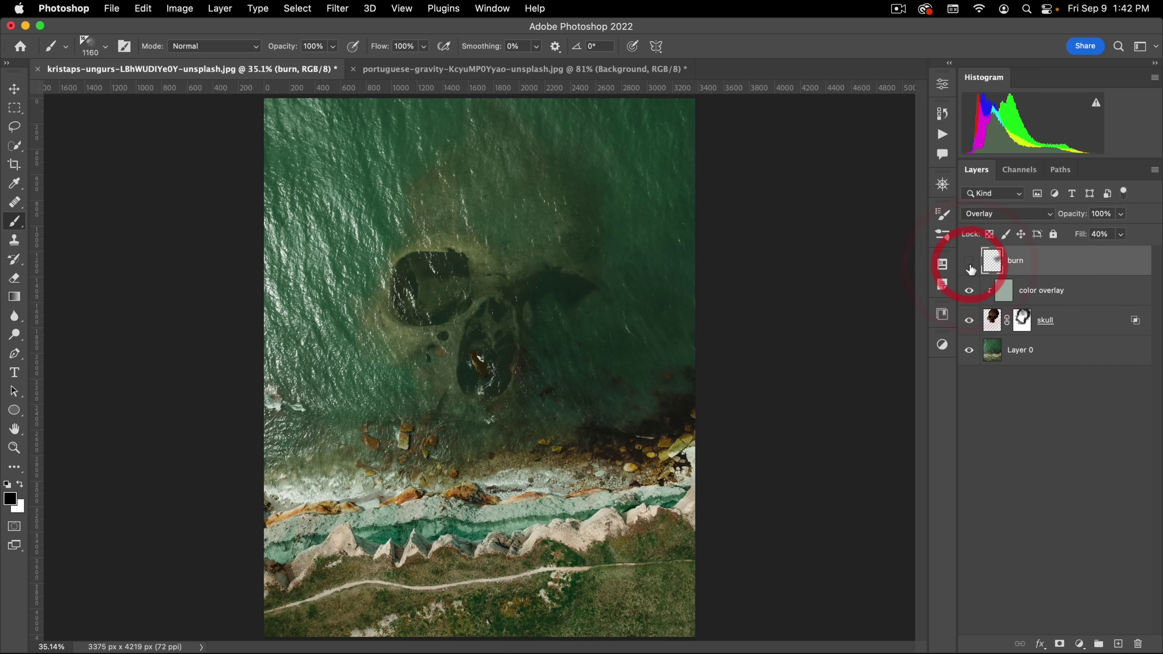
click(969, 266)
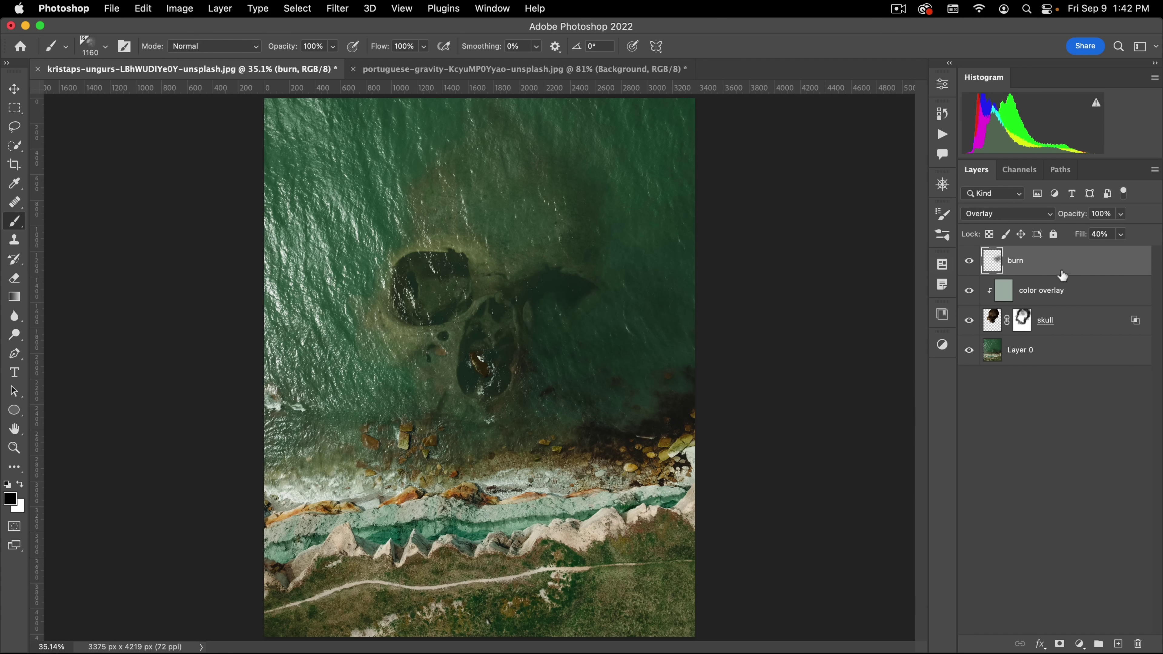
- Add a layer named "dodge" above the burn layer and set its blend mode to Overlay
click(1118, 644)
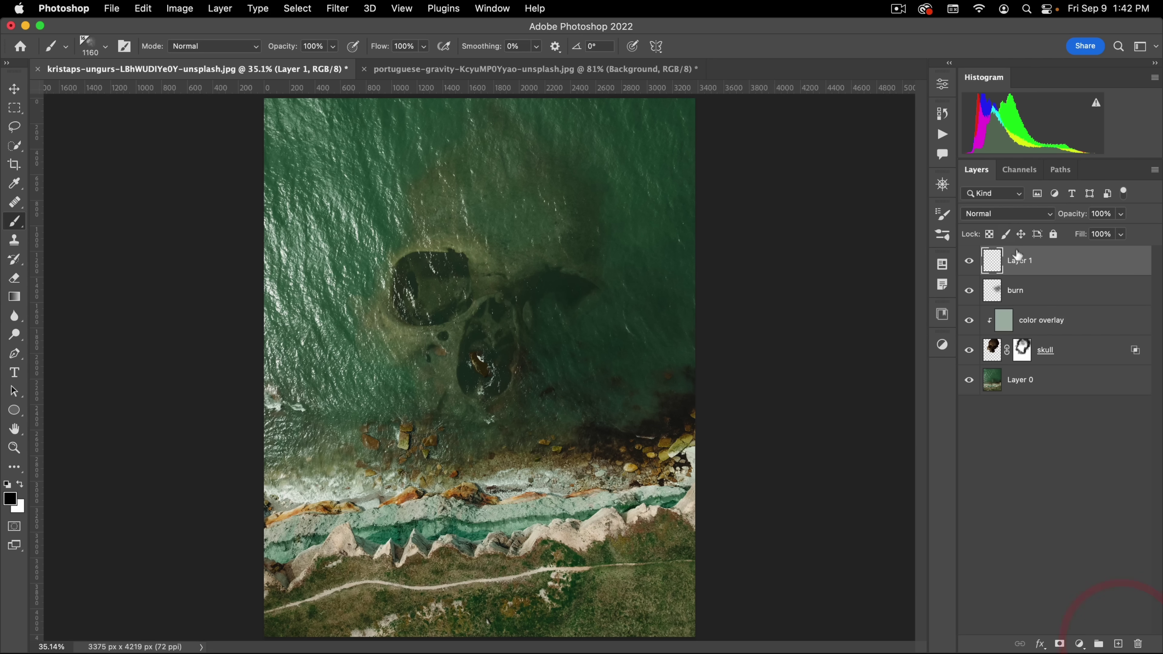
text(dod)
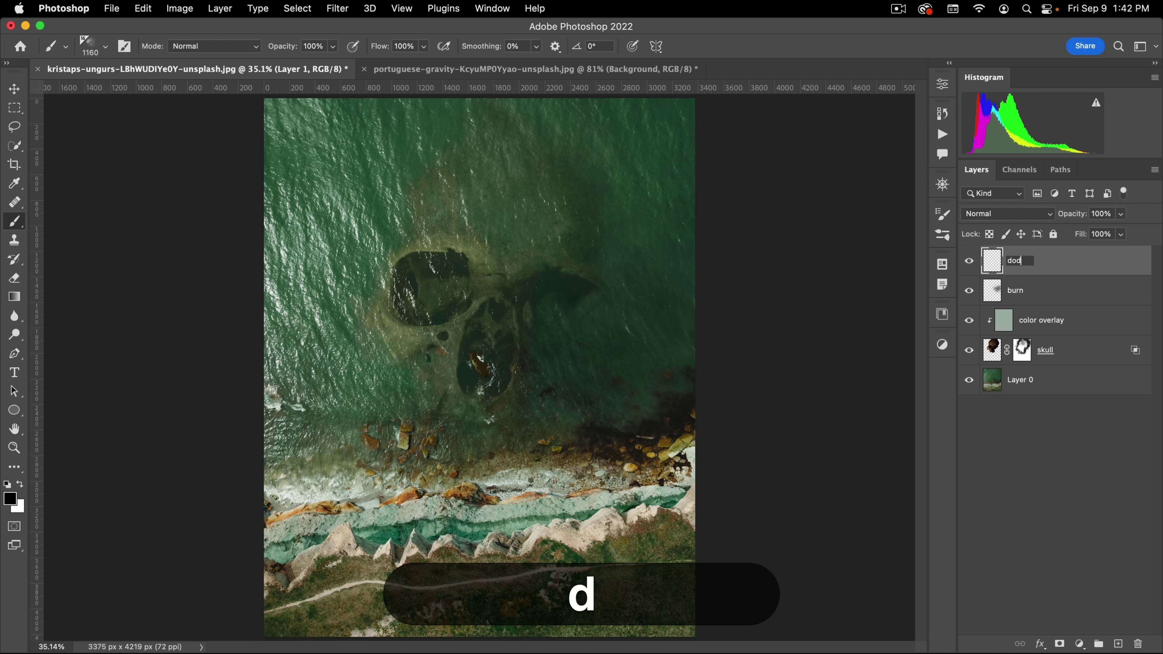
text(ge)
key(Return)
click(984, 215)
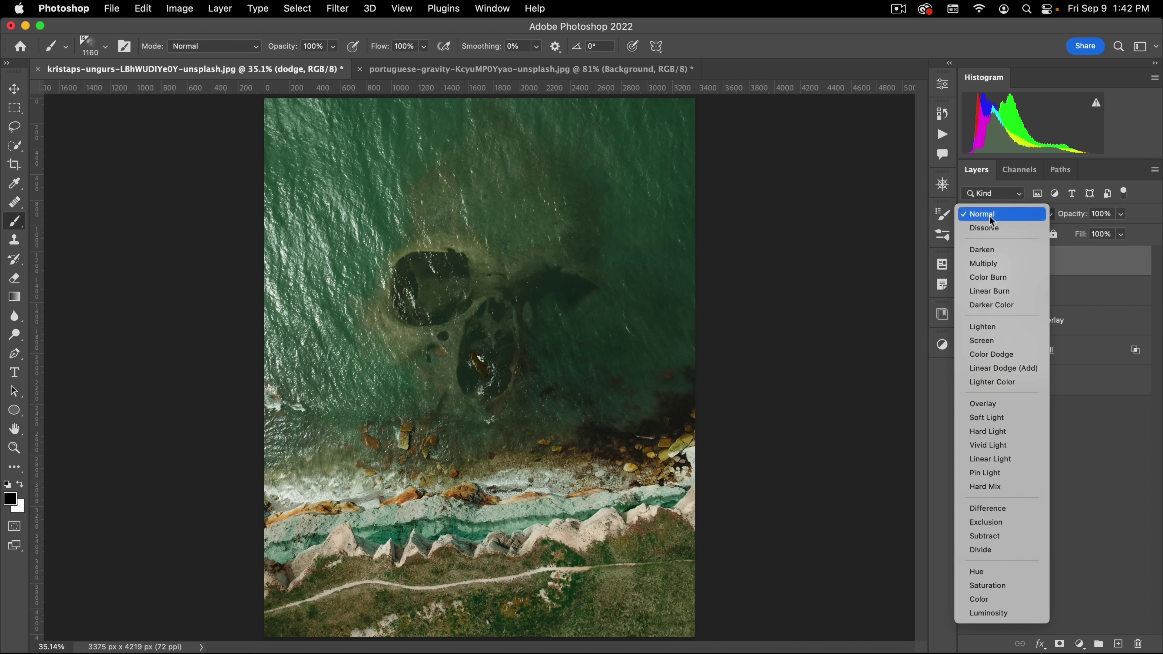
click(979, 409)
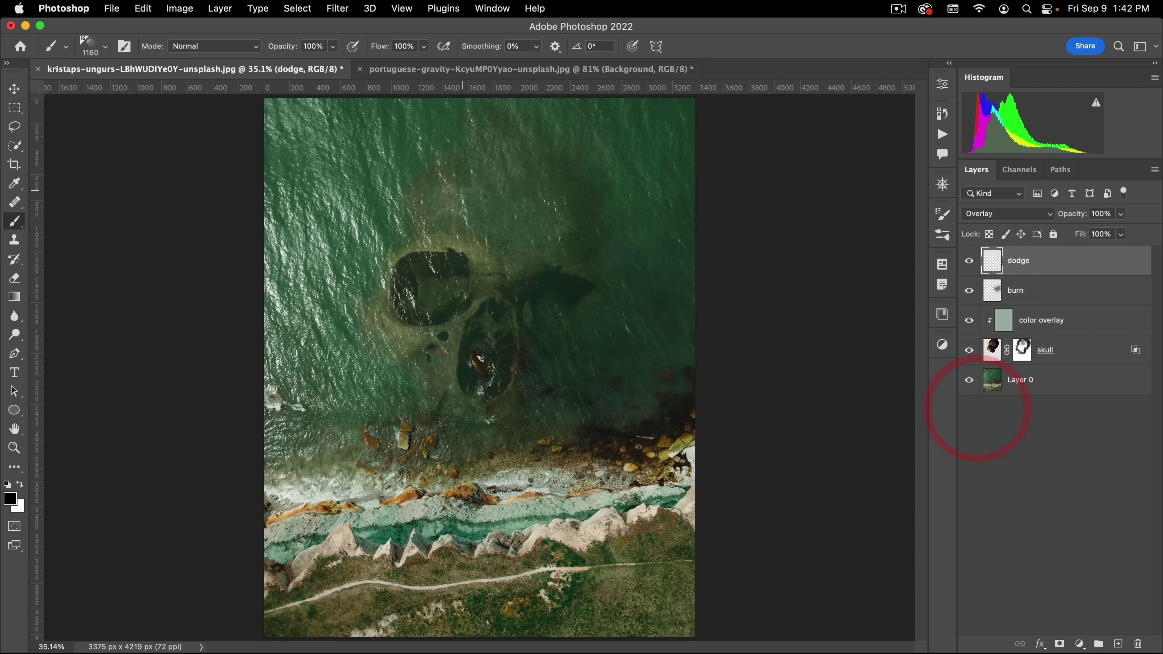
- Paint white on the dodge layer above the skull's left eye socket and reduce the smoke brush to 475 px
click(20, 486)
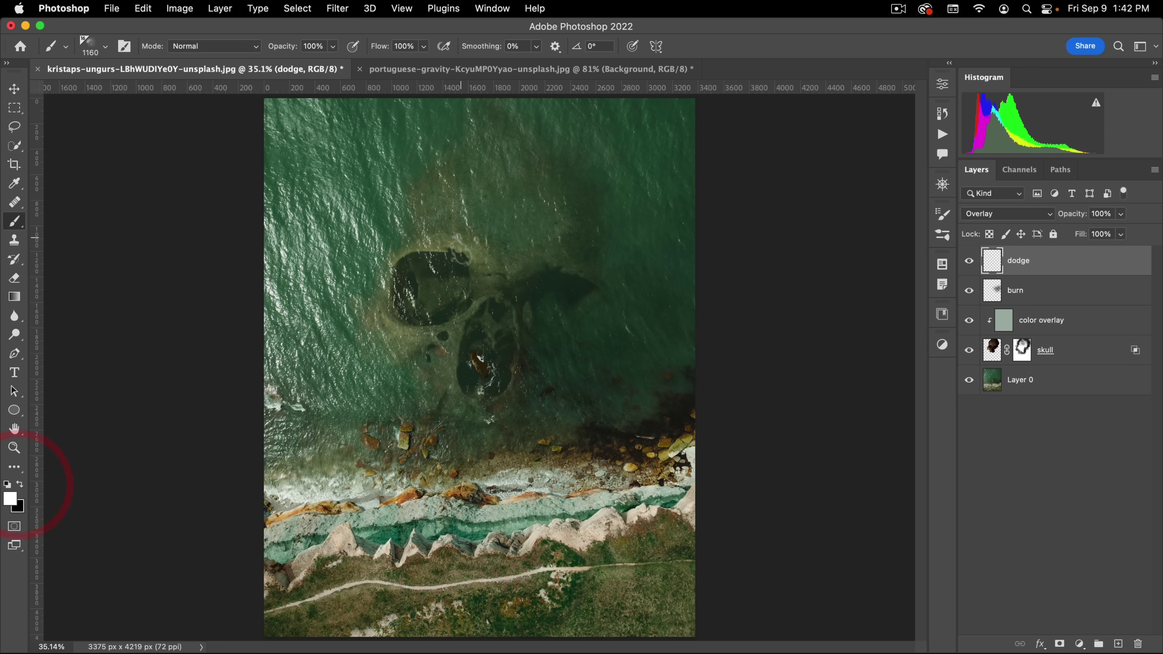
drag(465, 250, 423, 248)
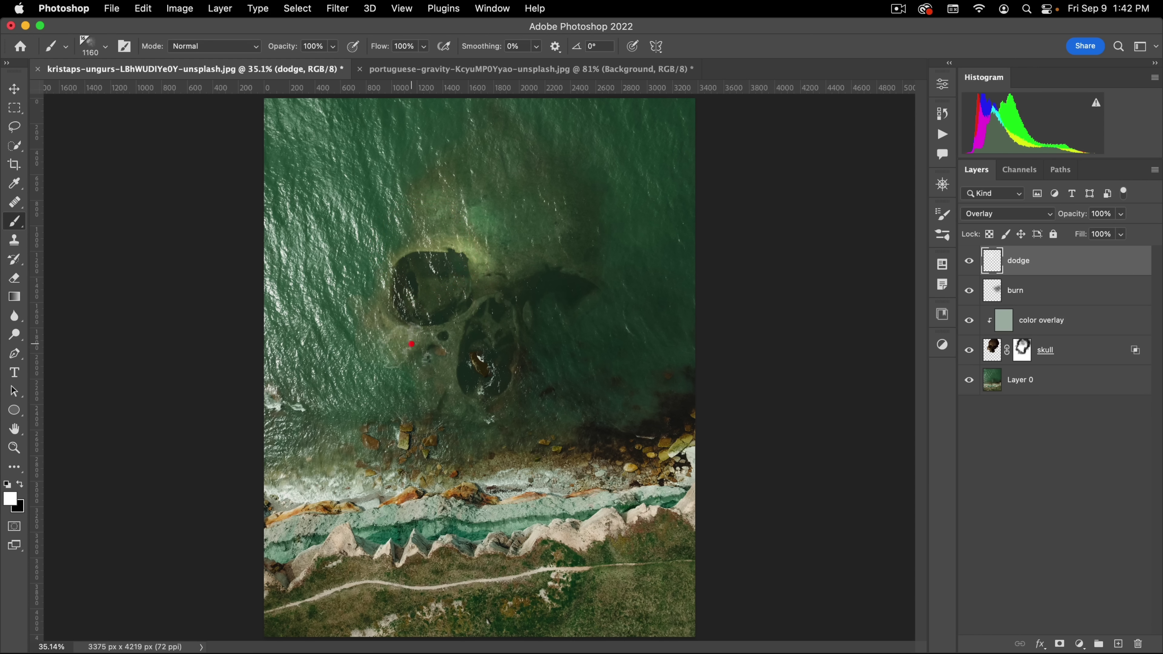
click(410, 343)
drag(441, 289, 350, 301)
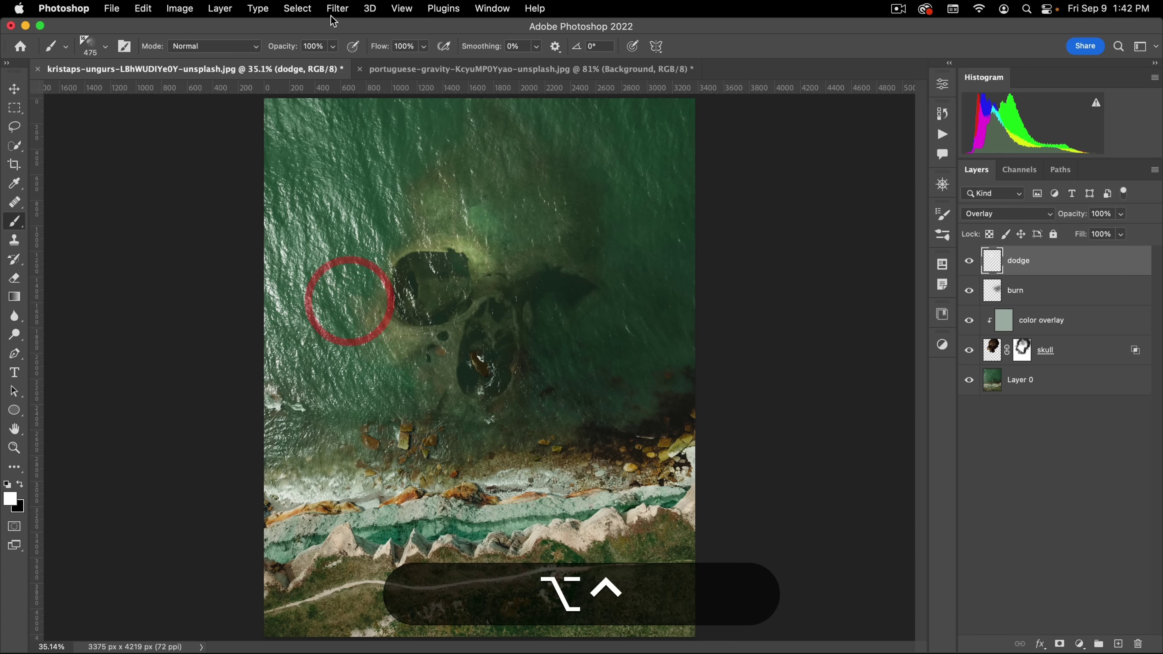
- Set the brush flow to 20% and paint white highlights around the skull's eye sockets, nose, cheek and forehead on the dodge layer
drag(374, 47, 343, 50)
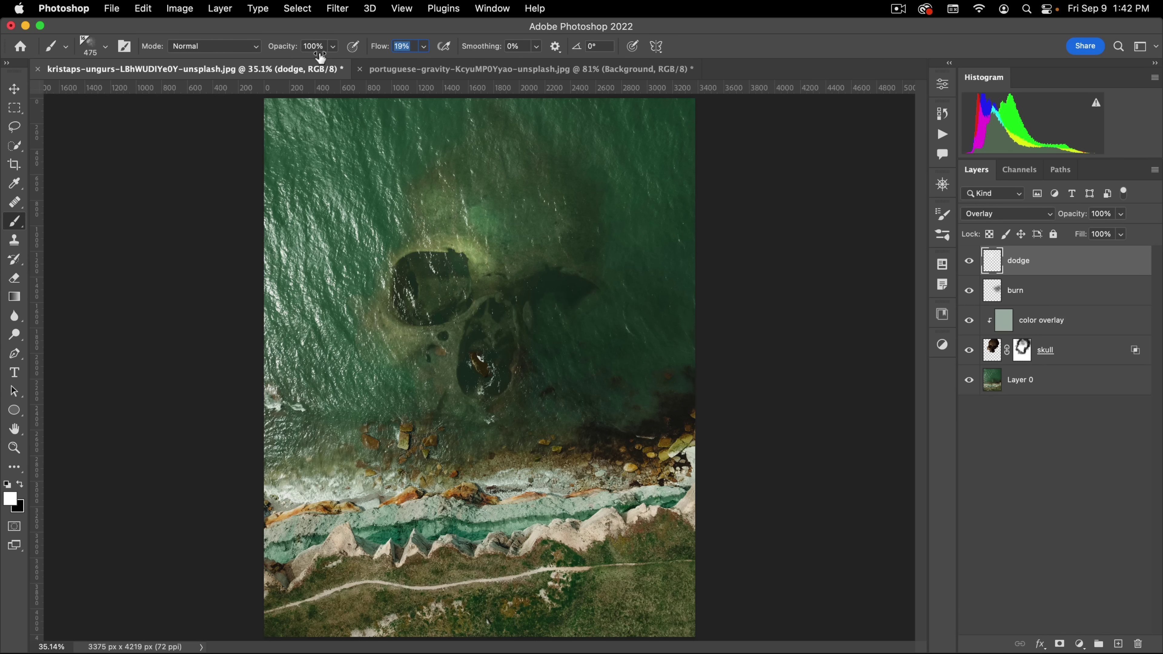
mouse_move(427, 222)
mouse_down()
mouse_move(451, 229)
mouse_move(479, 286)
mouse_up()
mouse_move(441, 323)
mouse_down()
mouse_move(509, 302)
mouse_move(524, 274)
mouse_move(566, 261)
mouse_up()
drag(477, 298, 466, 331)
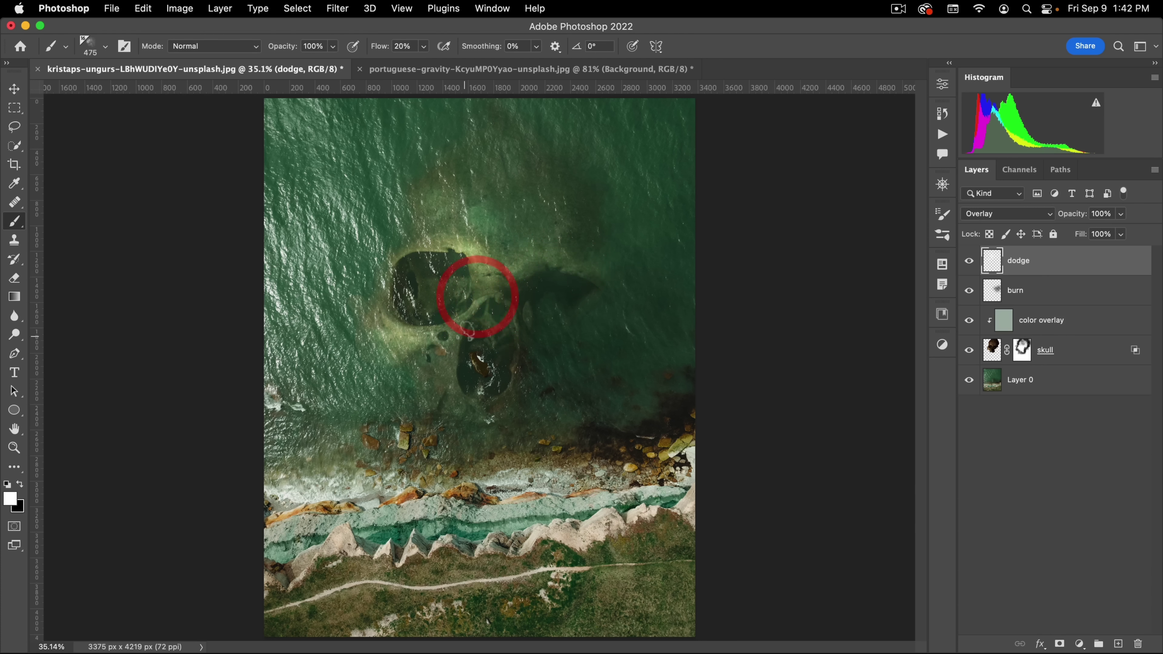
click(466, 412)
mouse_move(423, 448)
mouse_down()
mouse_move(389, 481)
mouse_move(412, 421)
mouse_up()
mouse_move(423, 407)
mouse_down()
mouse_move(437, 417)
mouse_move(449, 372)
mouse_up()
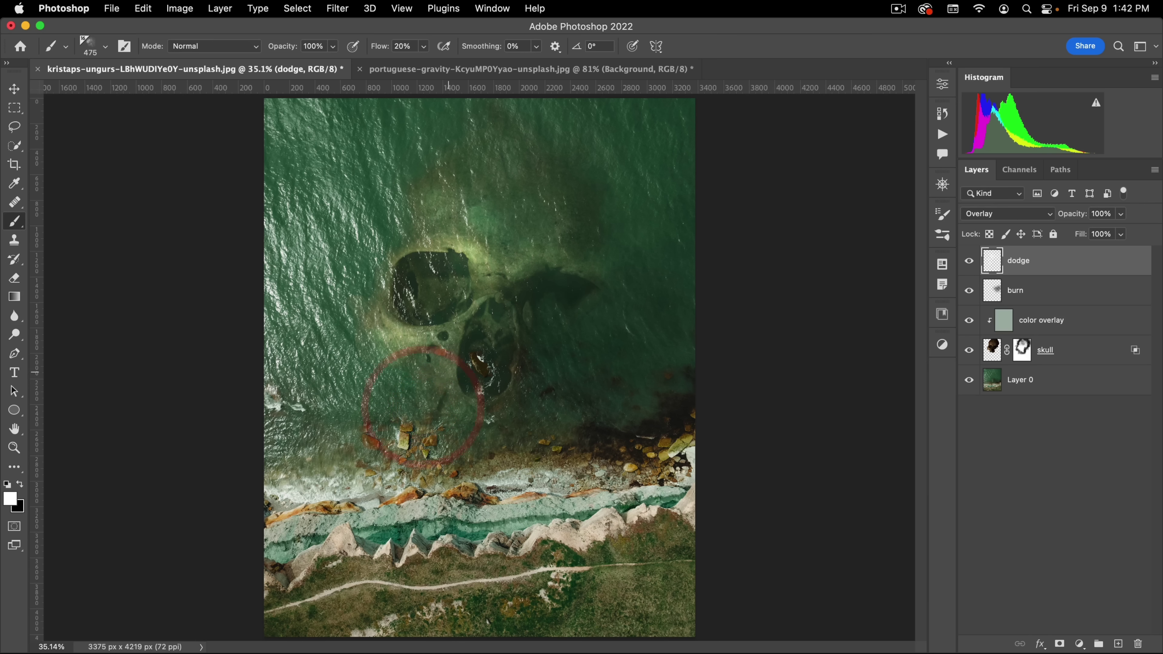
click(451, 397)
mouse_move(365, 214)
mouse_down()
mouse_move(385, 221)
mouse_move(399, 172)
mouse_up()
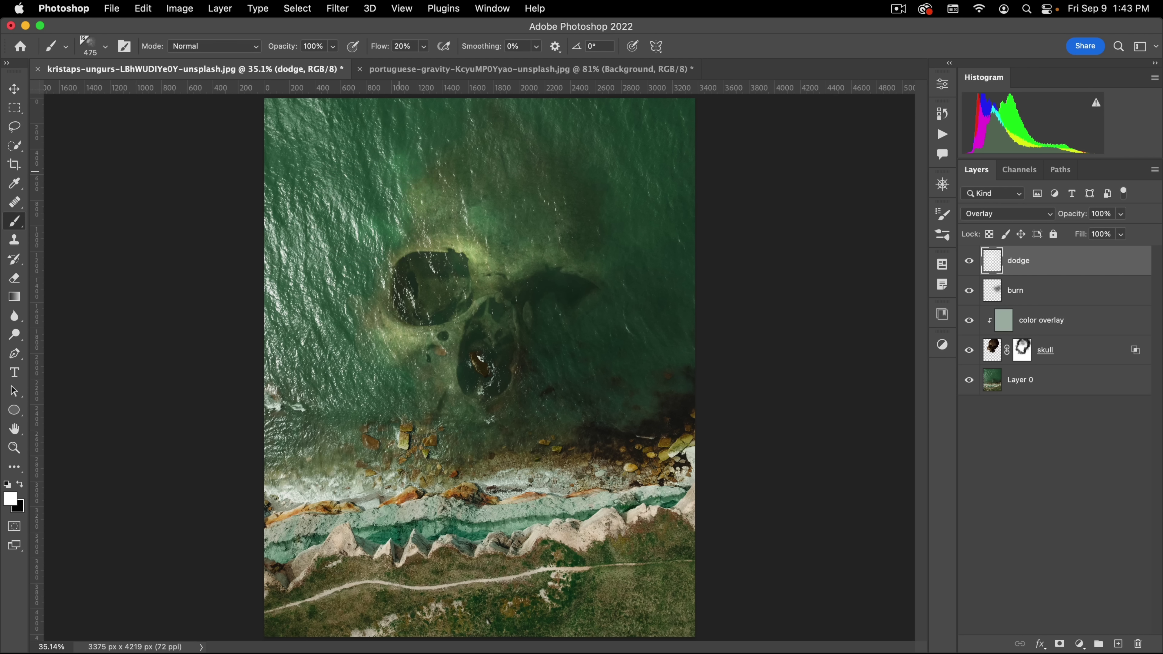
click(381, 120)
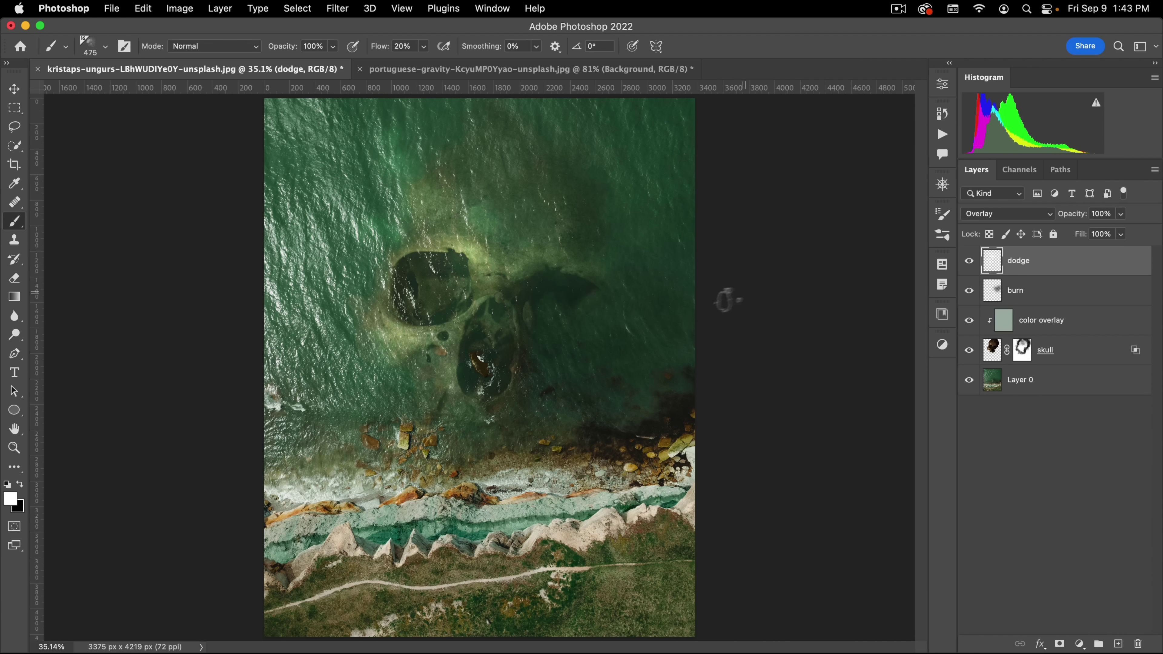
- Lower the dodge layer's Fill to 40%, try a lower Fill on the burn layer, and settle the burn layer at 40%
drag(463, 359, 578, 353)
key(v)
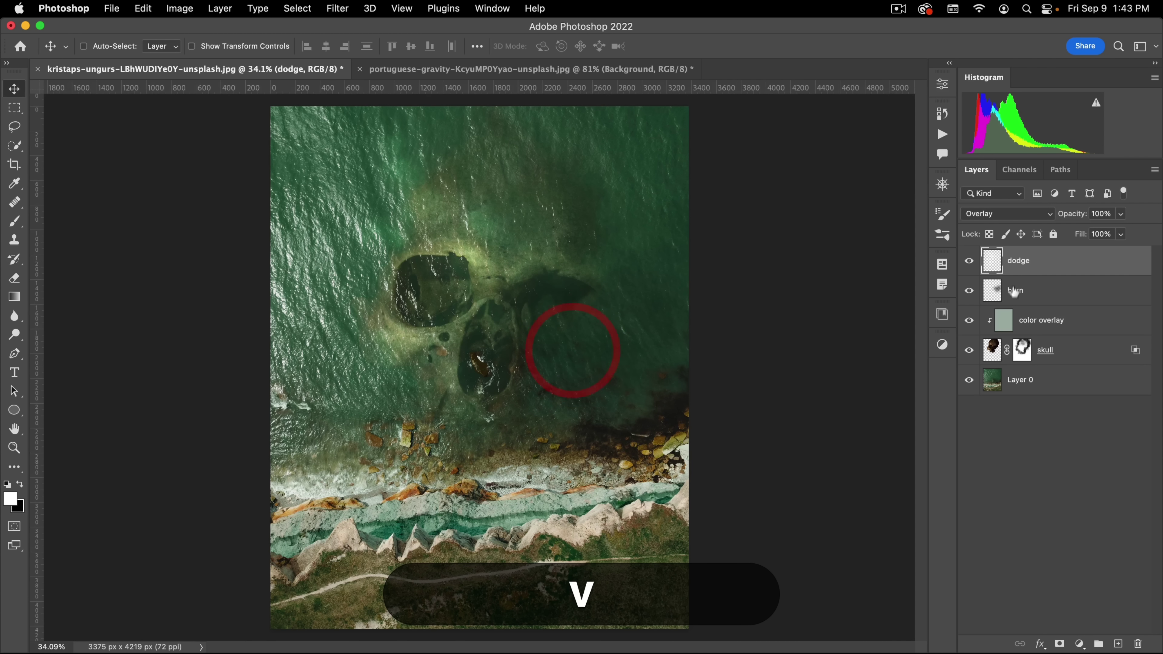
drag(1080, 238, 1050, 244)
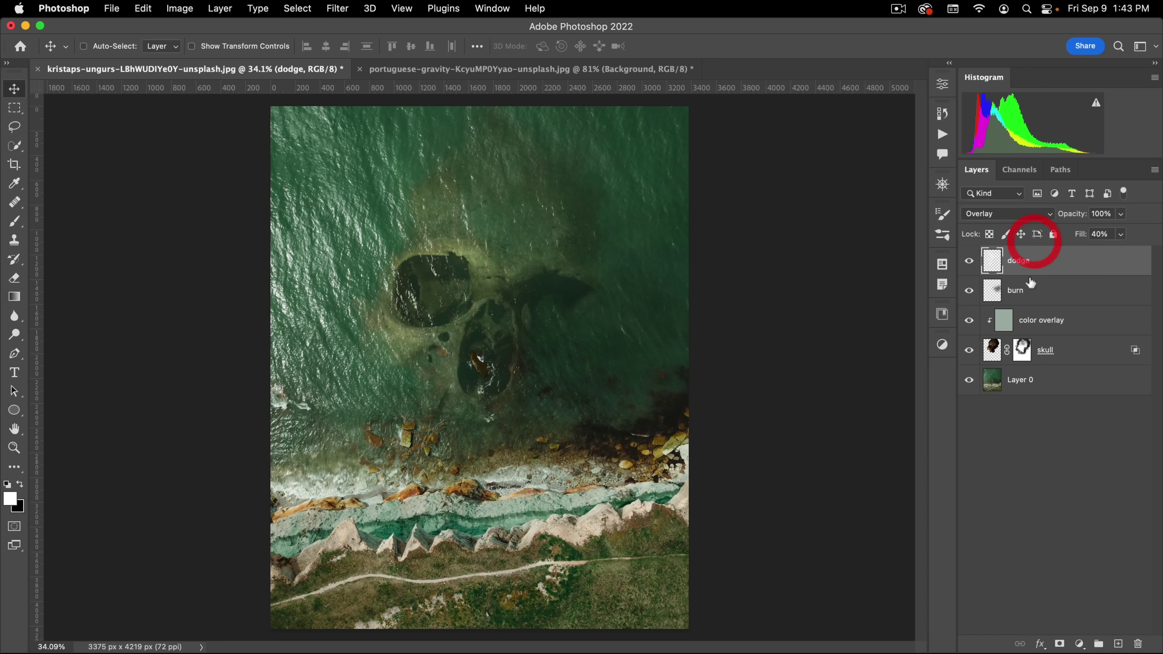
click(1031, 286)
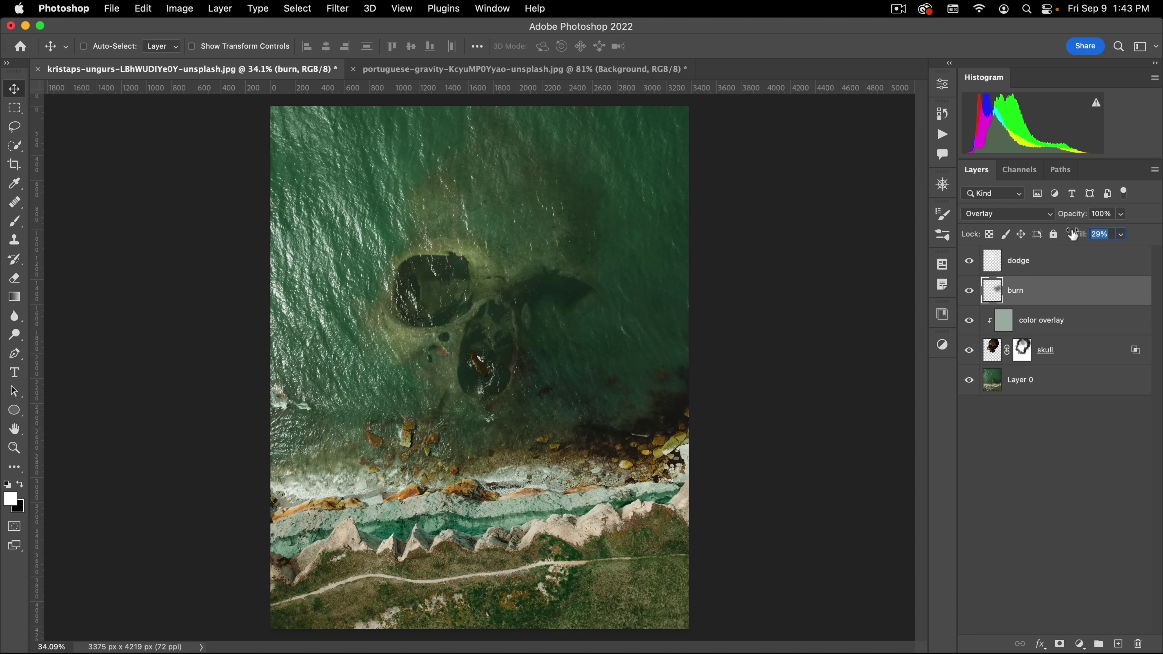
drag(1076, 234, 1080, 233)
- Open the yacht photo nikldn-t-6GW8T6Jsc-unsplash.jpg from the assets folder
click(112, 9)
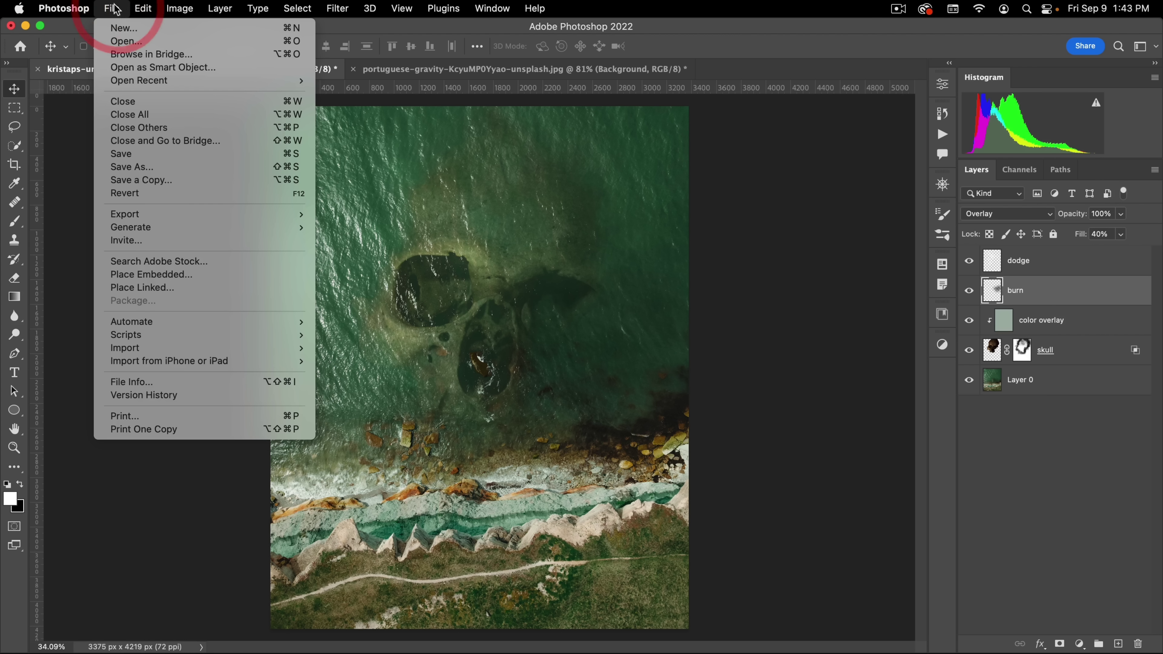
click(123, 41)
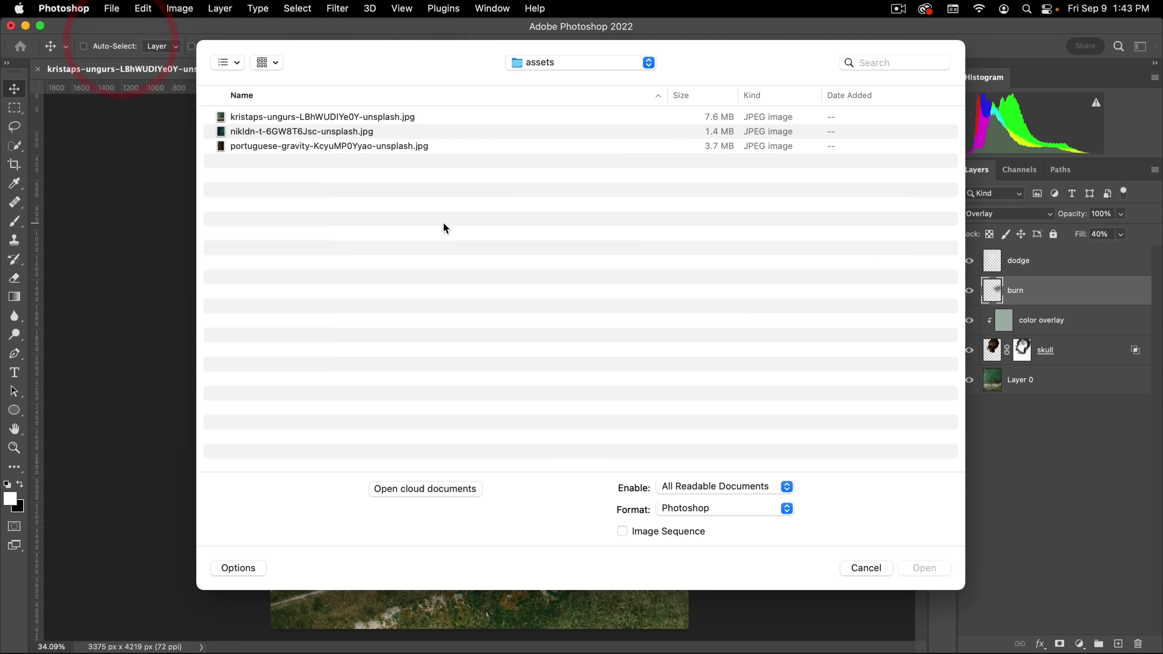
double_click(253, 133)
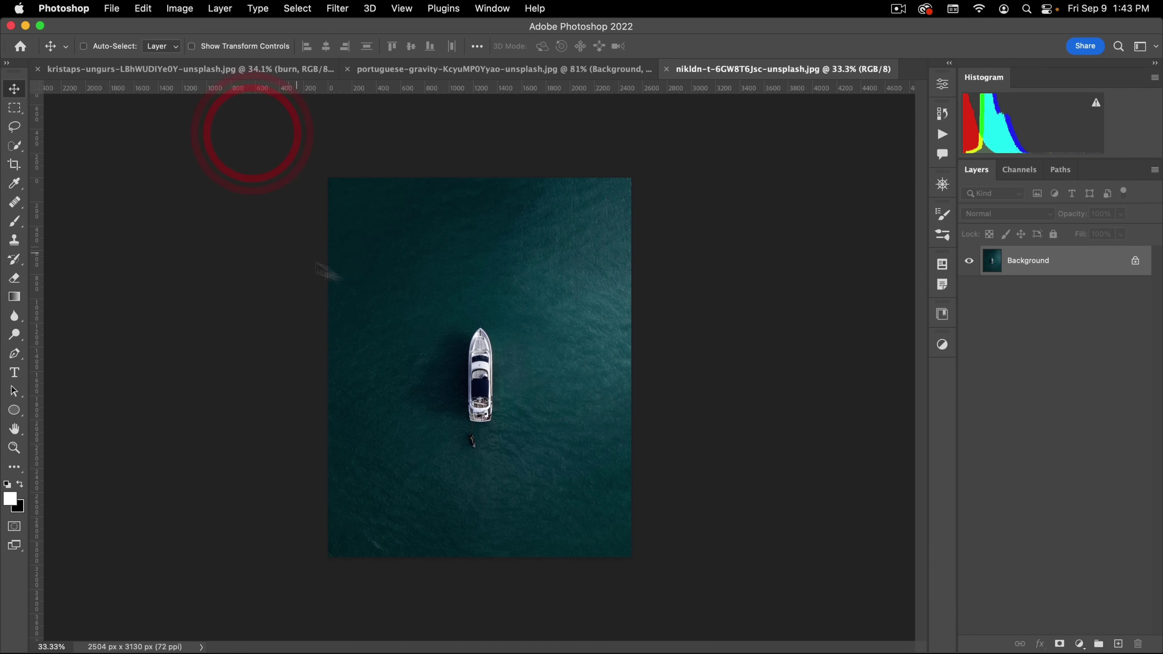
- Select the yacht with the Object Selection tool by enclosing it in a rectangle
drag(483, 360, 540, 316)
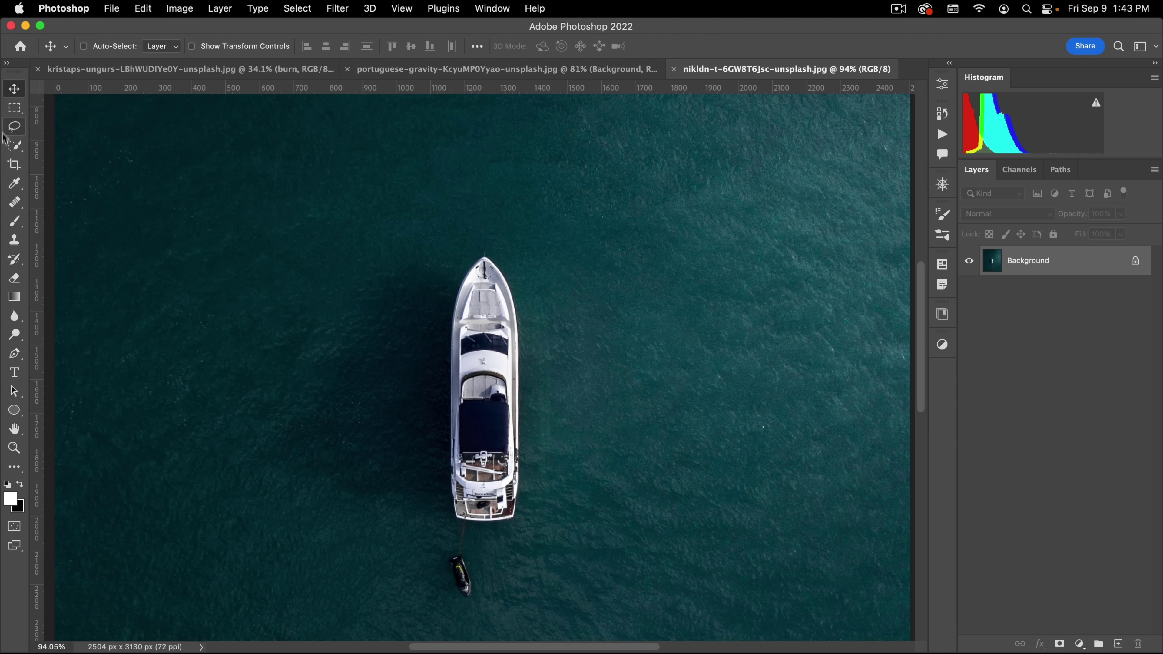
click(16, 149)
right_click(13, 146)
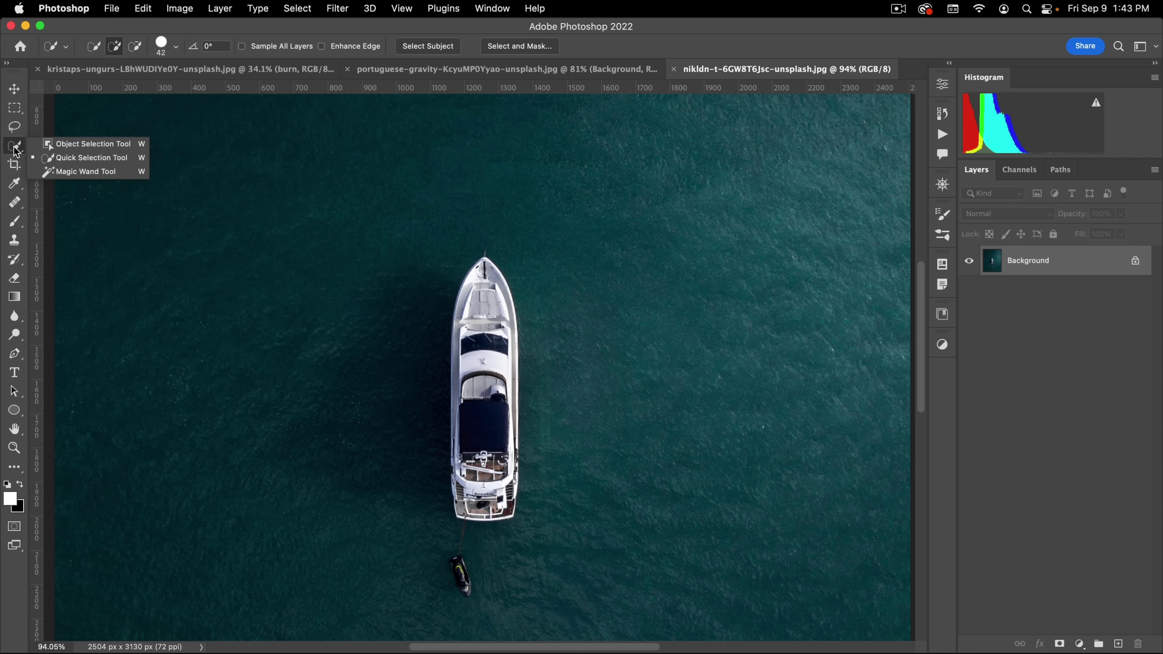
click(111, 146)
drag(415, 225, 554, 544)
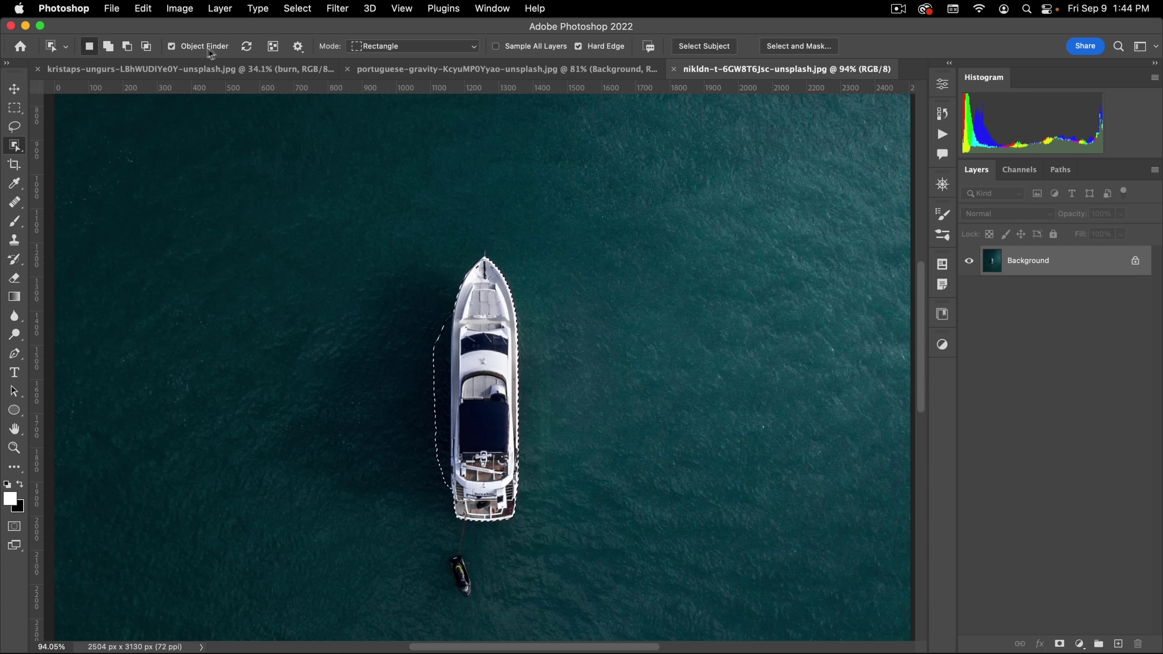
- Select only the yacht with the Object Finder and copy it into the coastline composite above the dodge layer
click(481, 306)
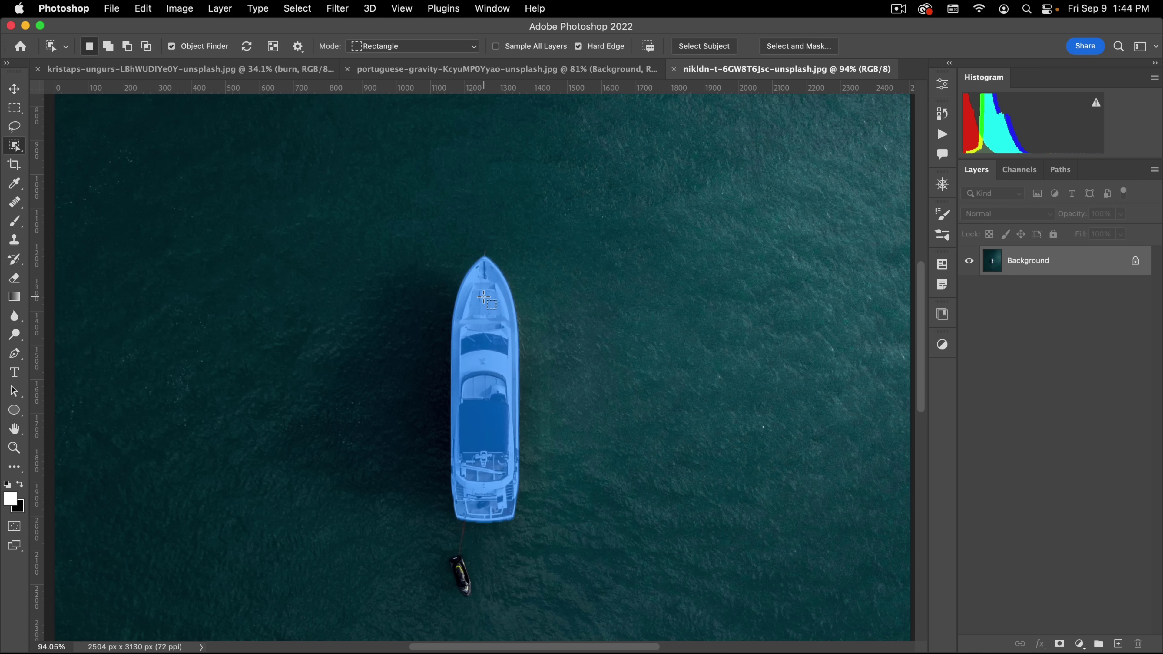
click(484, 298)
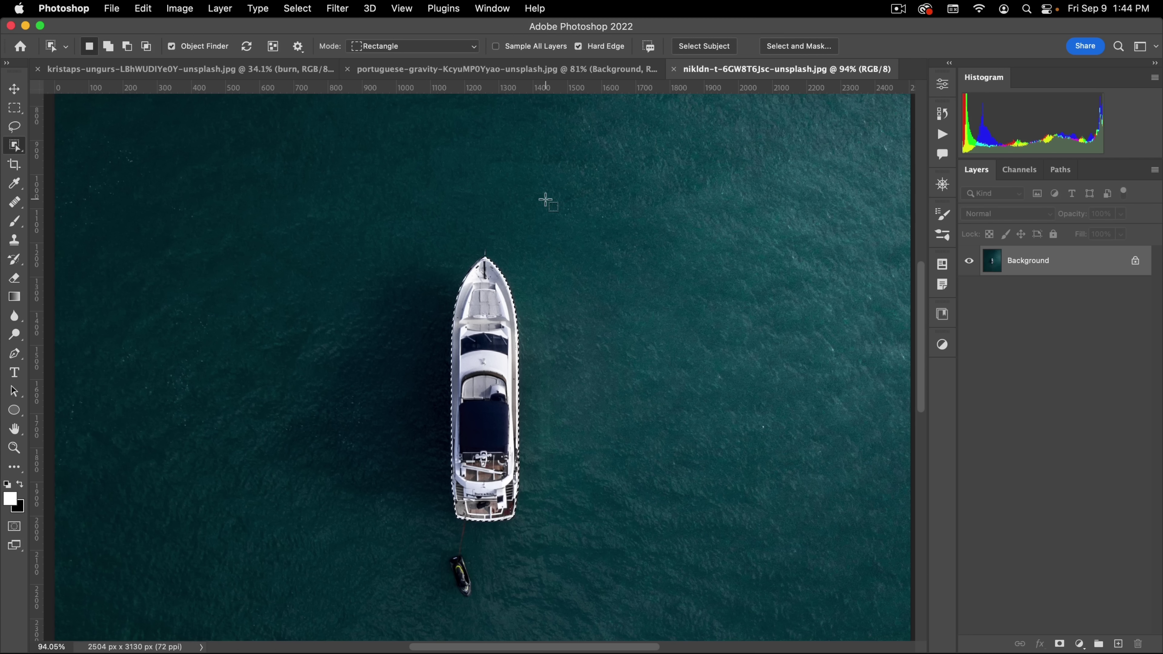
key(super+c)
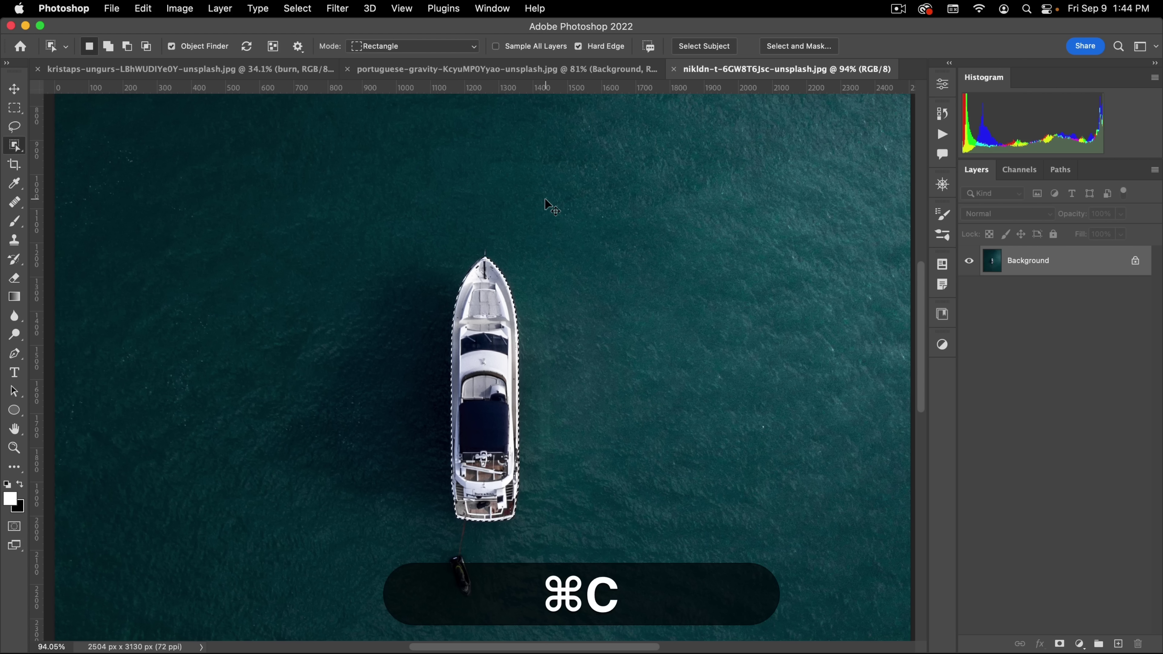
click(233, 70)
click(1025, 262)
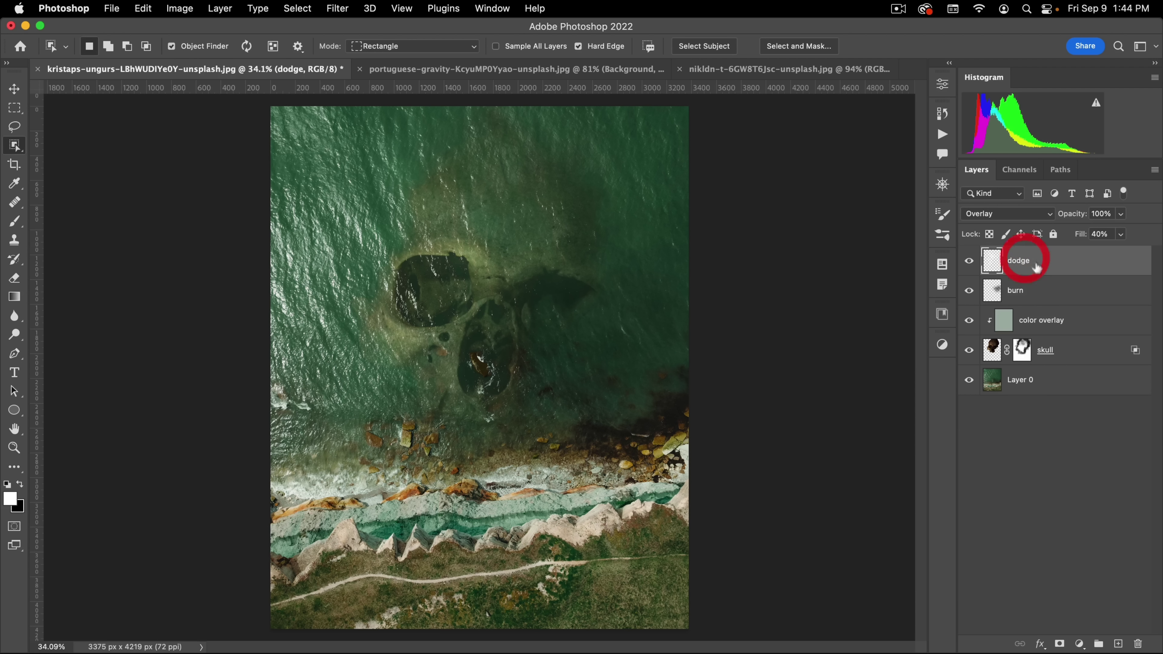
key(super+v)
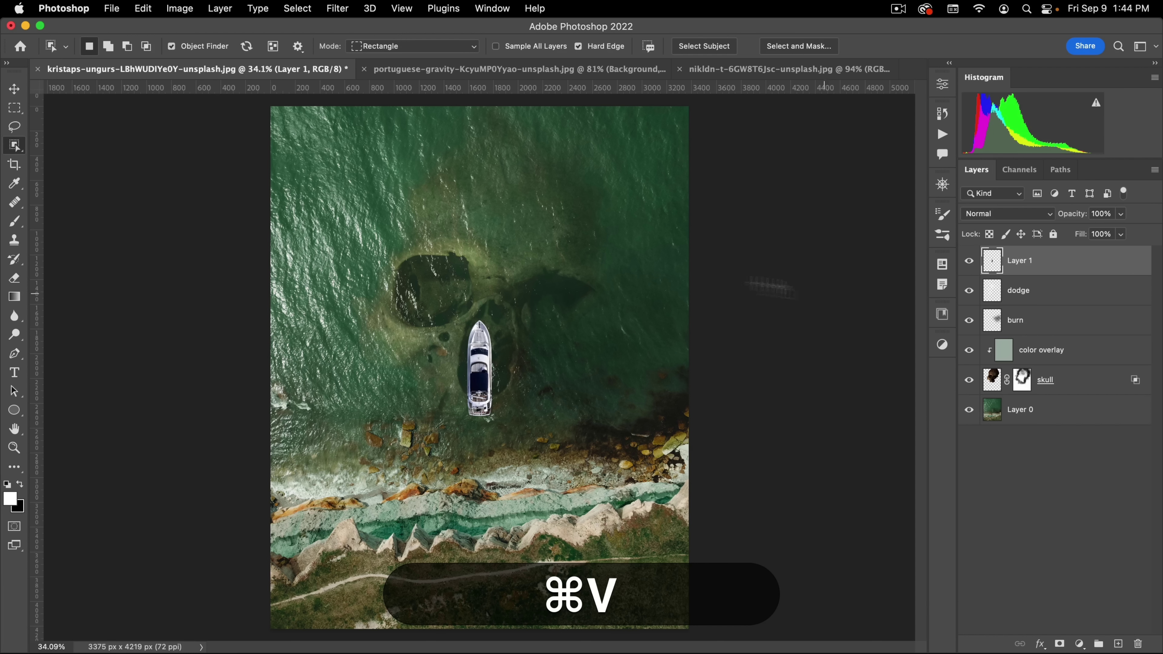
- Move the pasted yacht over the skull's shadowed right-hand eye socket and show the guides
key(v)
drag(499, 356, 559, 279)
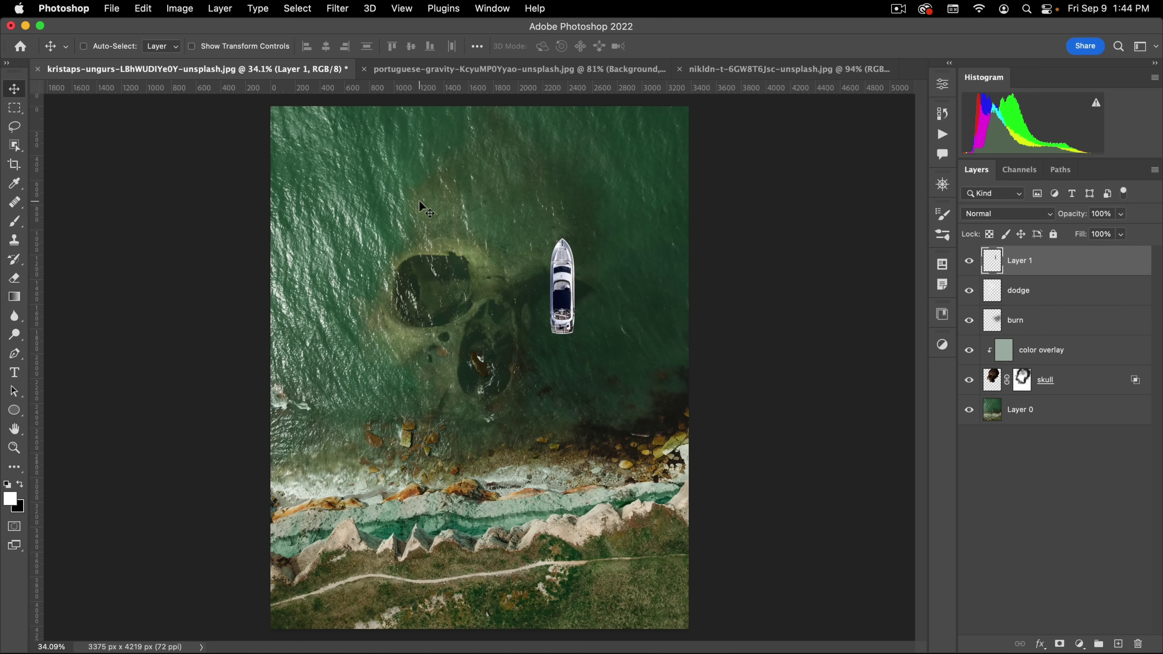
key(super+semicolon)
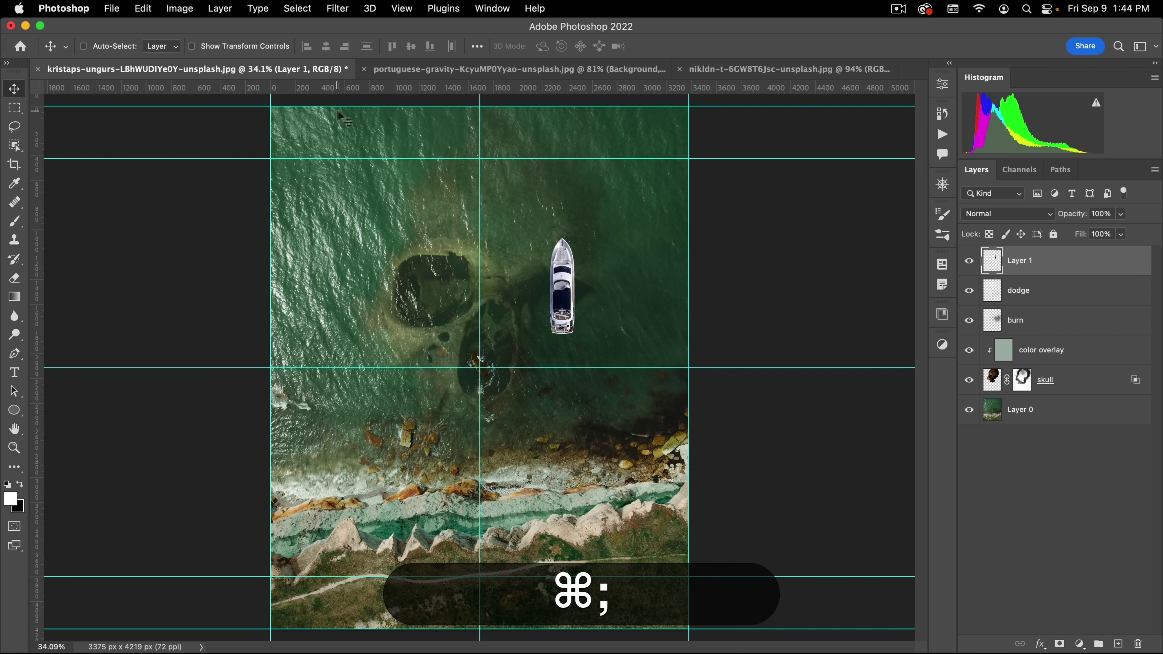
mouse_move(569, 277)
mouse_down()
mouse_move(554, 154)
mouse_move(540, 238)
mouse_move(564, 261)
mouse_up()
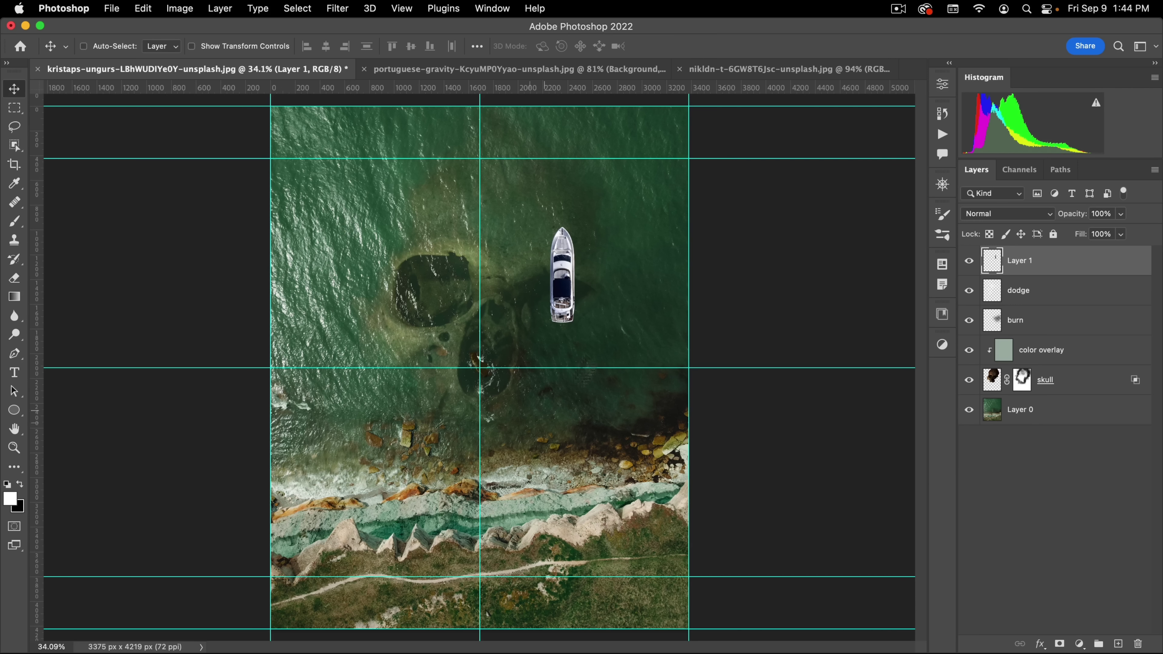
- Scale the skull, color overlay, burn and dodge layers together to about 123%, rotate them about 3° and reposition them in the water
click(1052, 293)
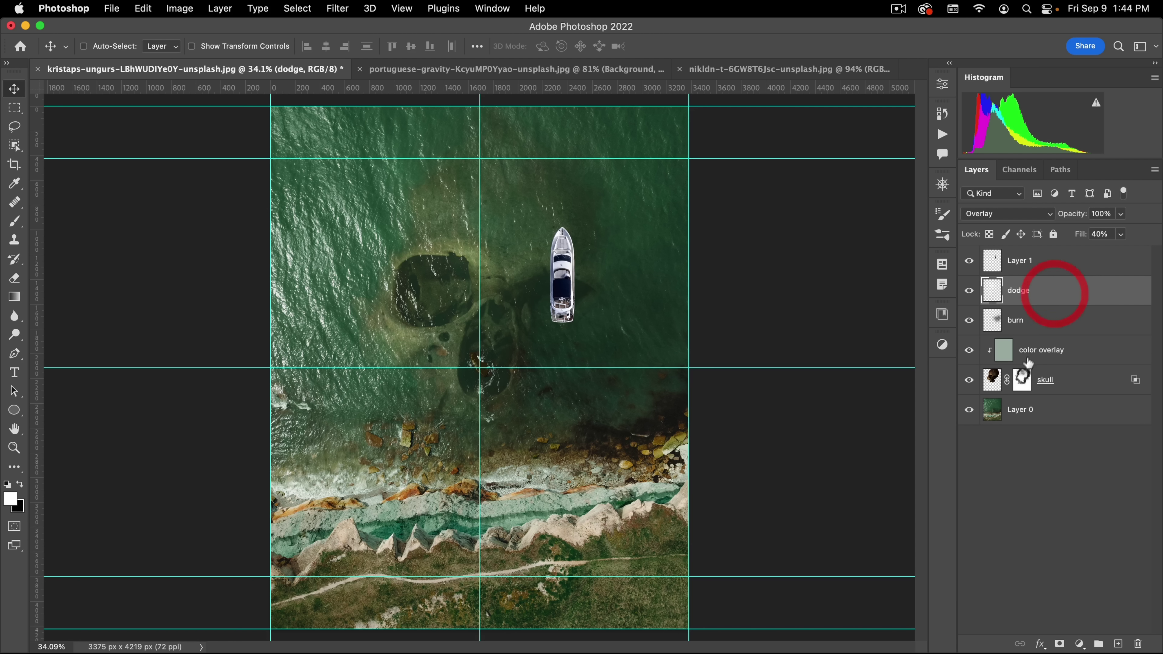
shift+click(1064, 380)
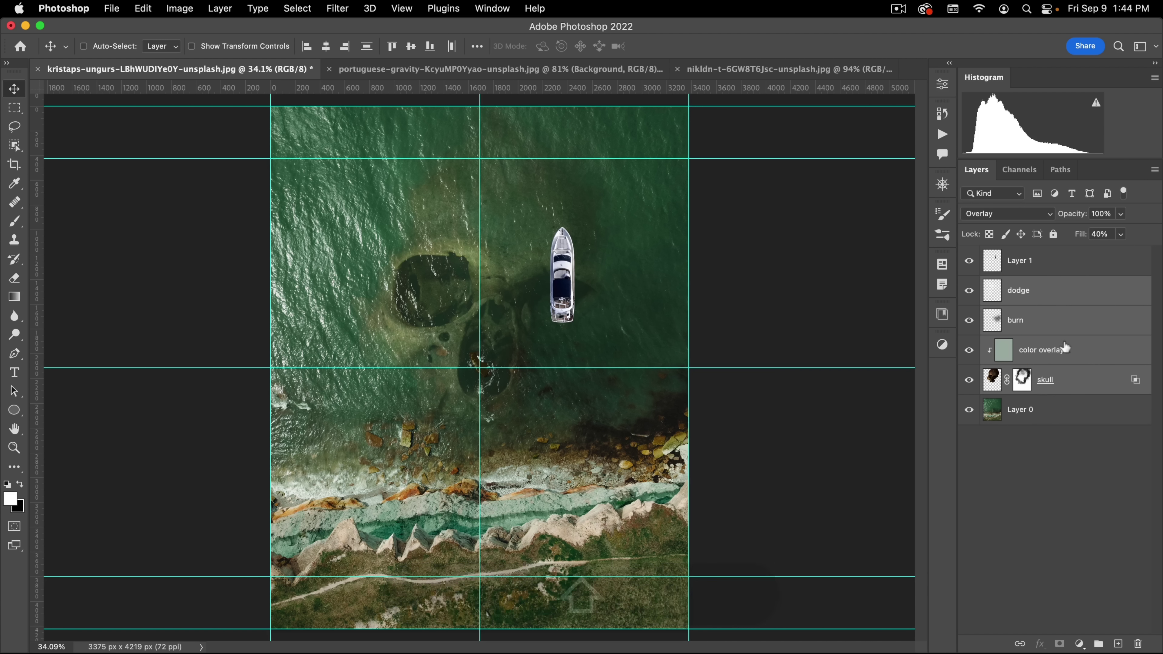
key(super+t)
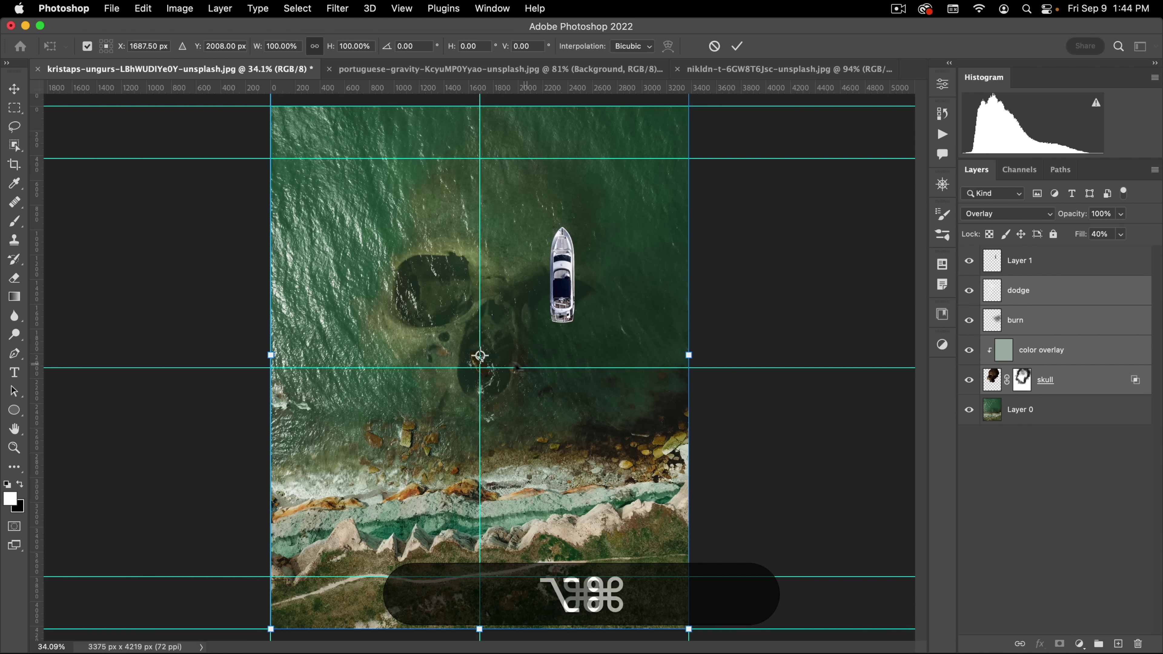
drag(483, 354, 467, 393)
drag(688, 354, 742, 338)
drag(675, 305, 675, 292)
drag(785, 279, 793, 295)
click(735, 48)
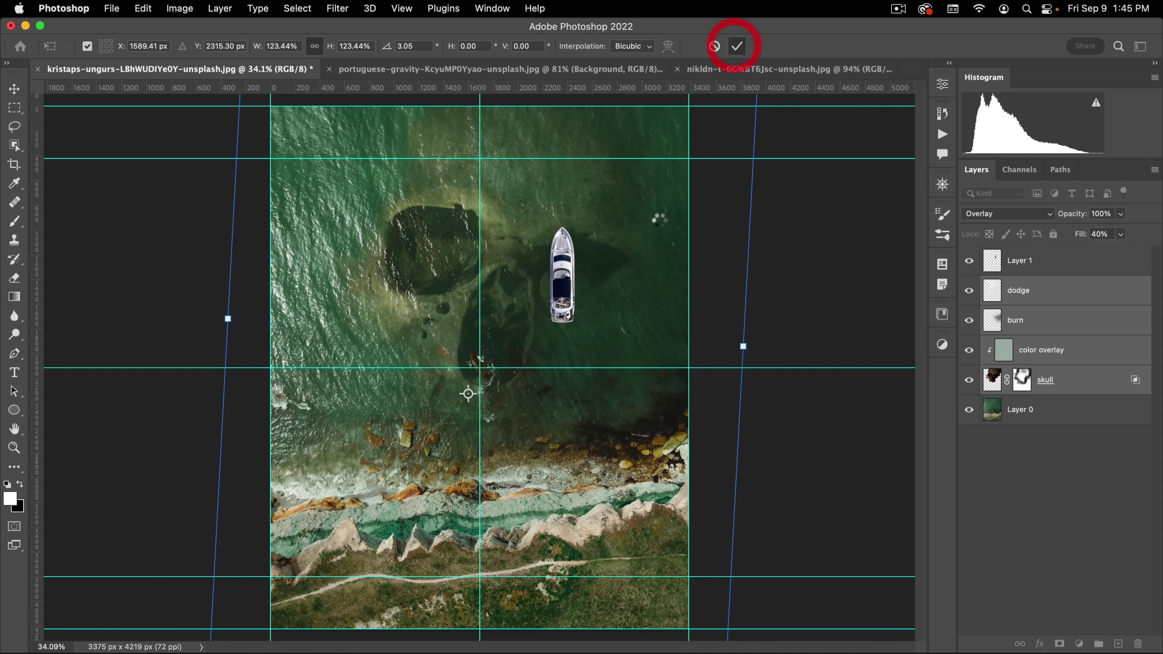
- Rename the yacht layer as boat
click(1038, 258)
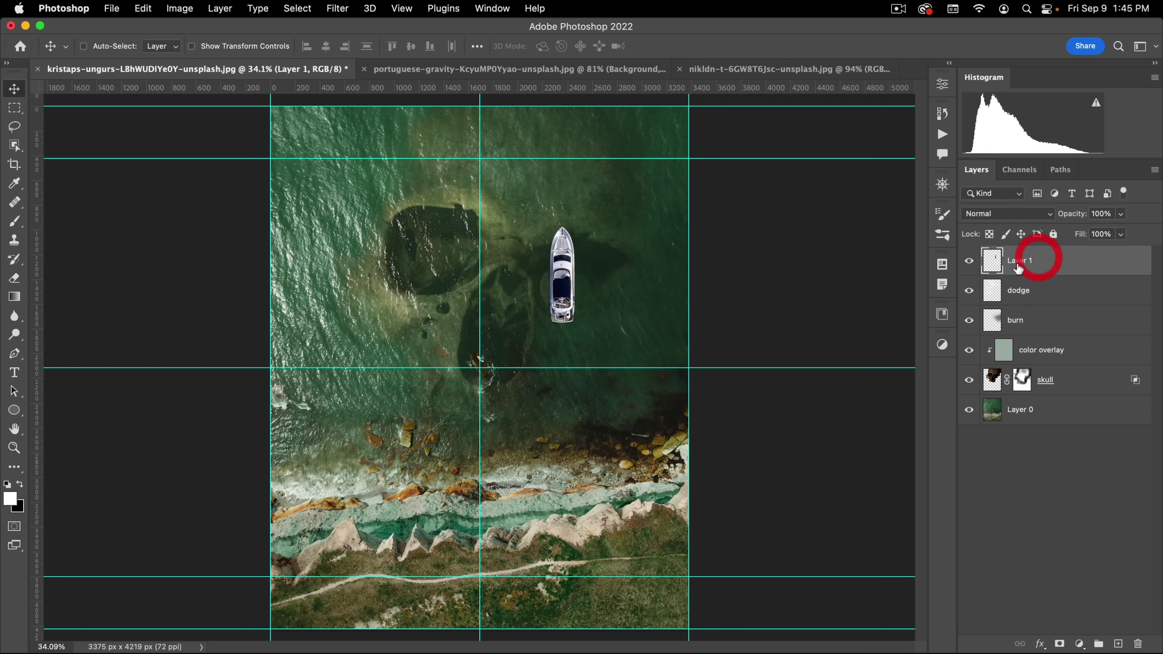
double_click(1018, 261)
text(boat)
key(Return)
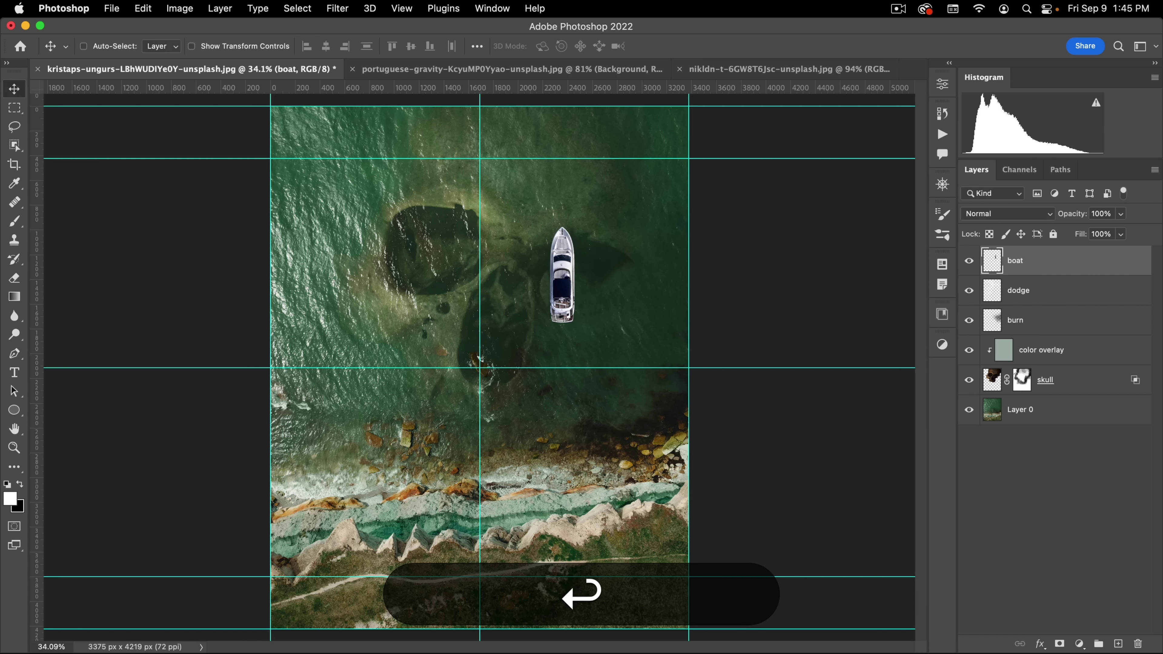
- Rotate the boat about 16.6°, move it up and to the right over the eye socket, and hide the guides
key(super+t)
drag(596, 208, 621, 208)
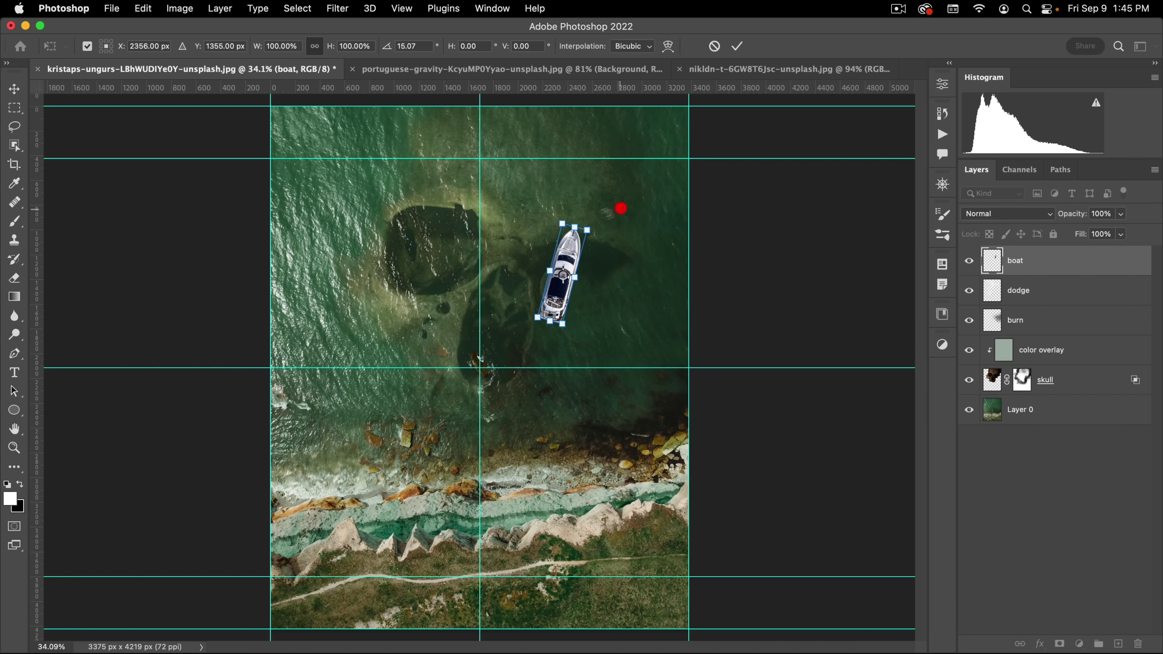
drag(564, 253, 637, 225)
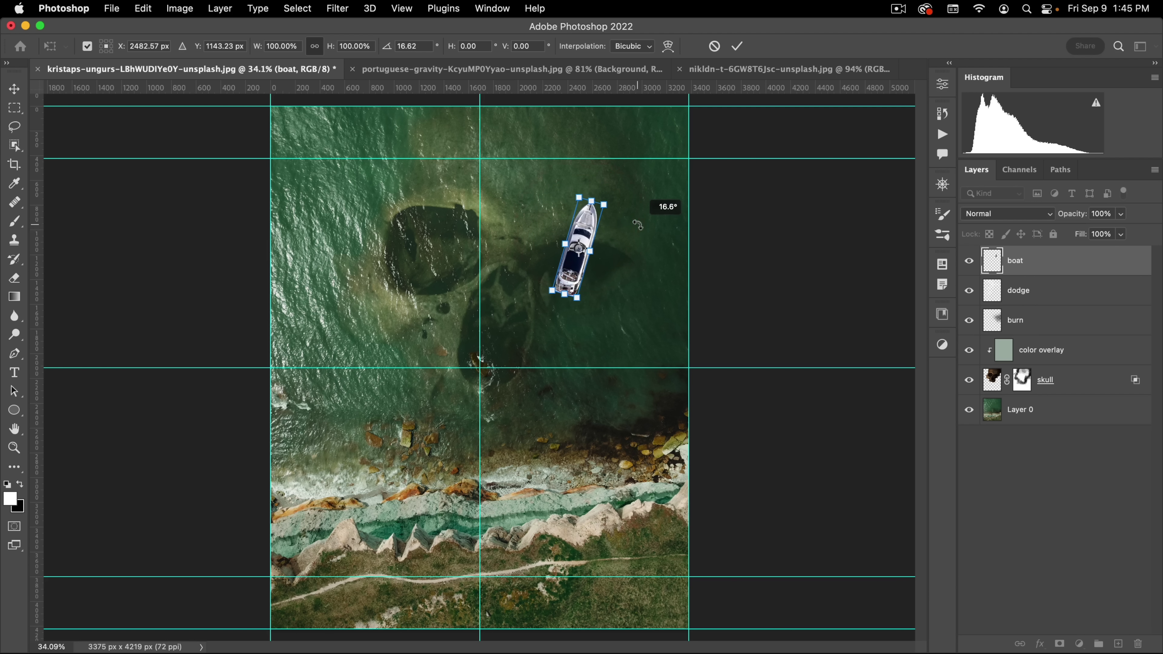
double_click(592, 222)
key(space)
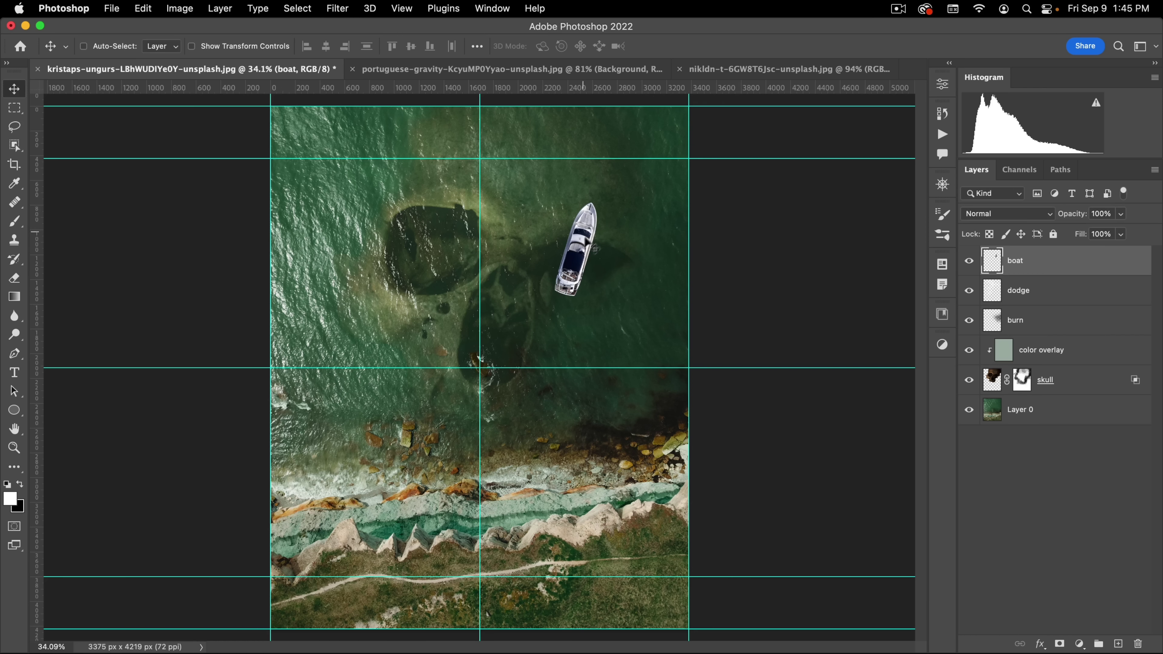
key(super+space)
drag(595, 232, 675, 174)
key(super+;)
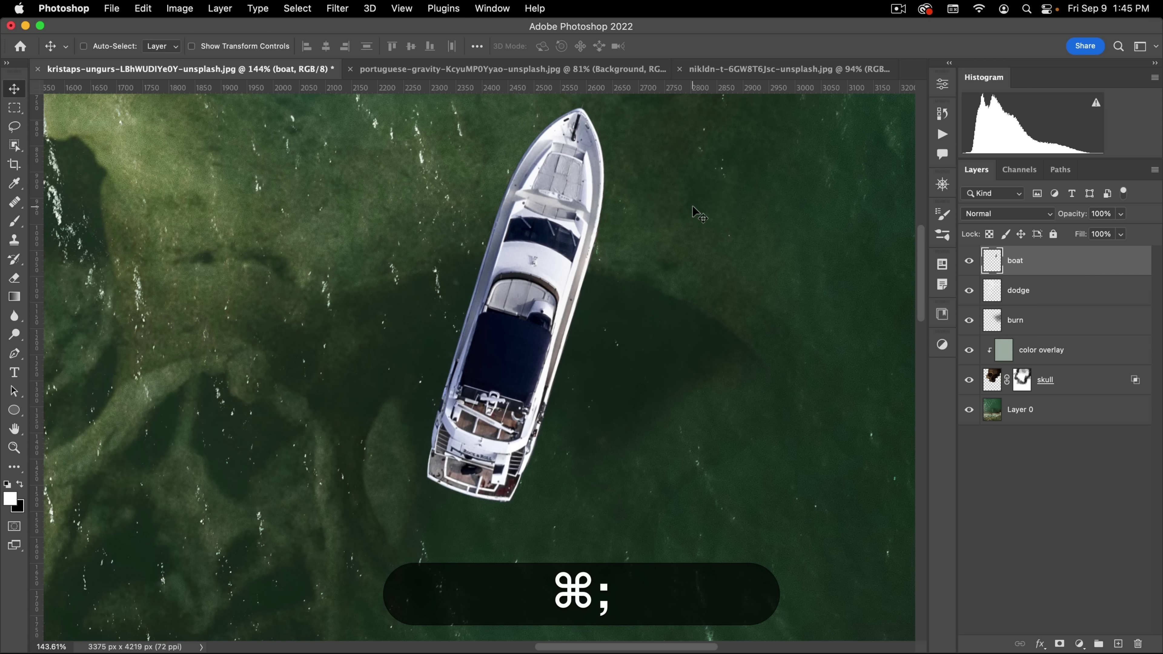
- Open Curves for the boat layer and lower the Red channel's midpoint to input 132, output 103
key(super+space)
drag(555, 318, 502, 348)
drag(590, 300, 592, 321)
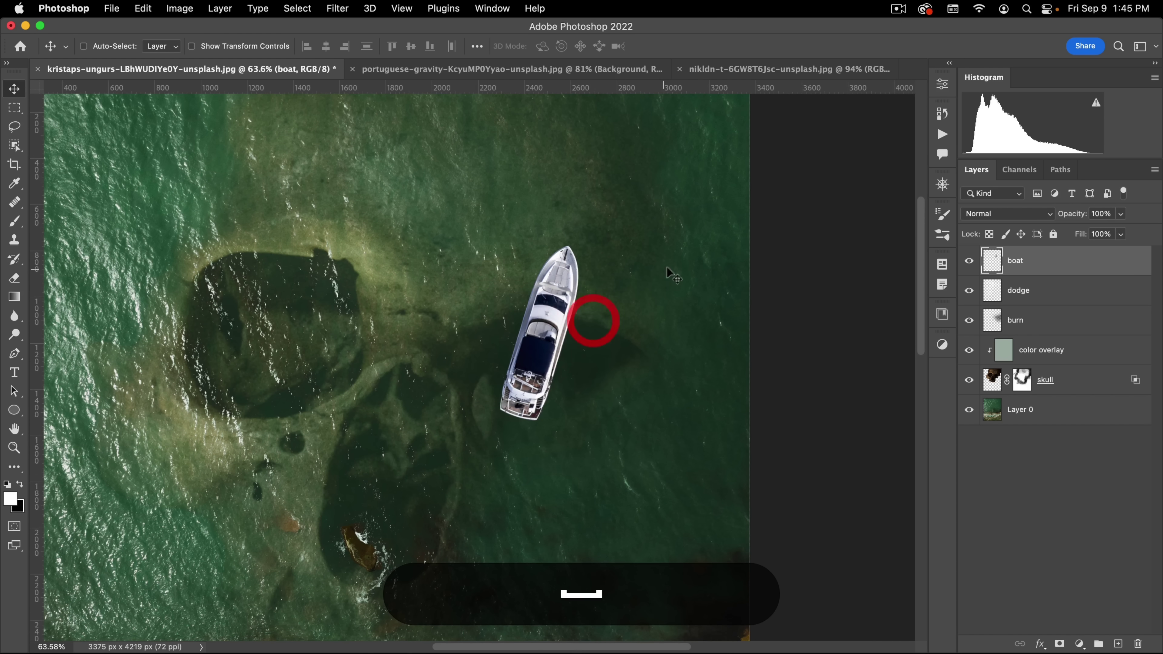
key(super)
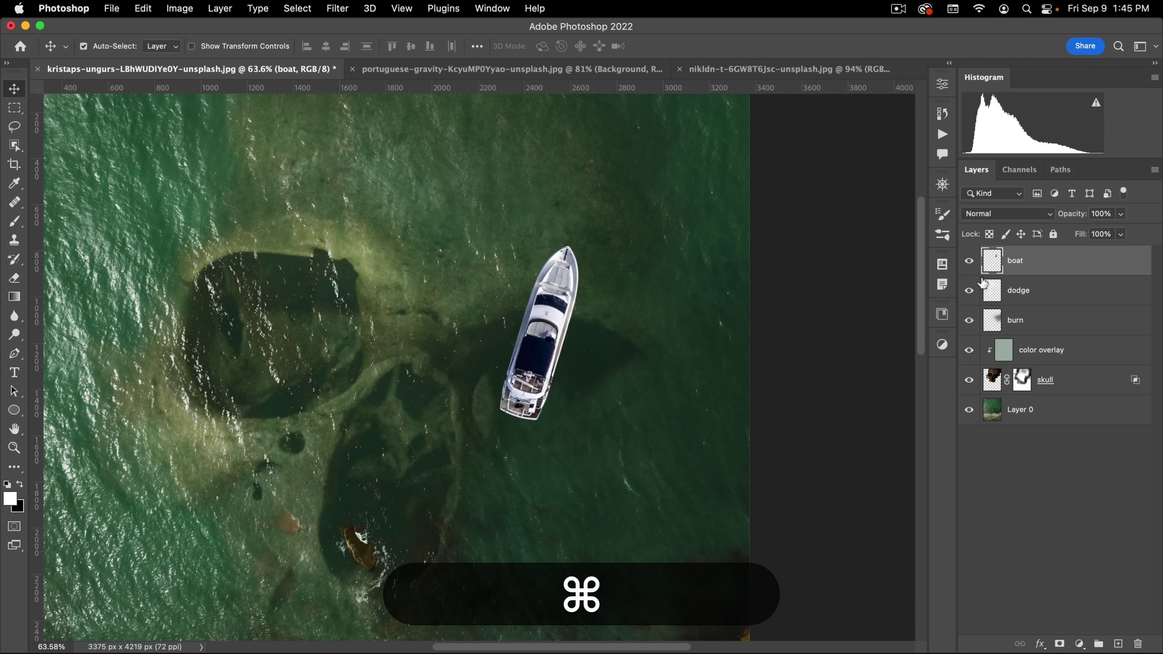
key(super+m)
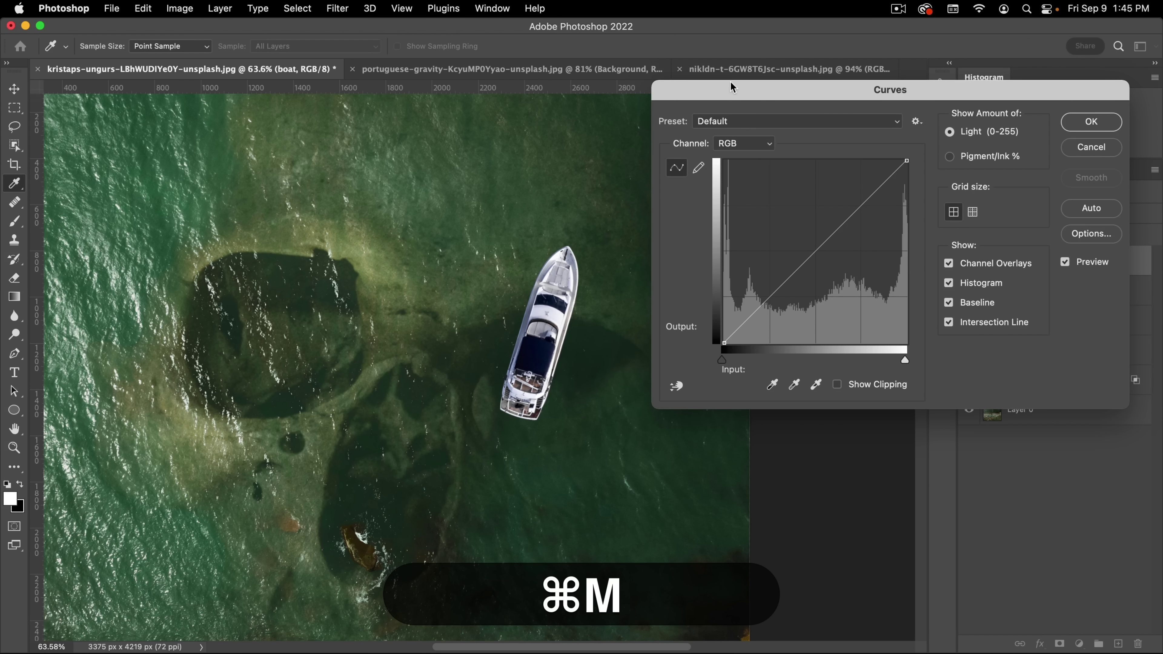
drag(733, 86, 709, 144)
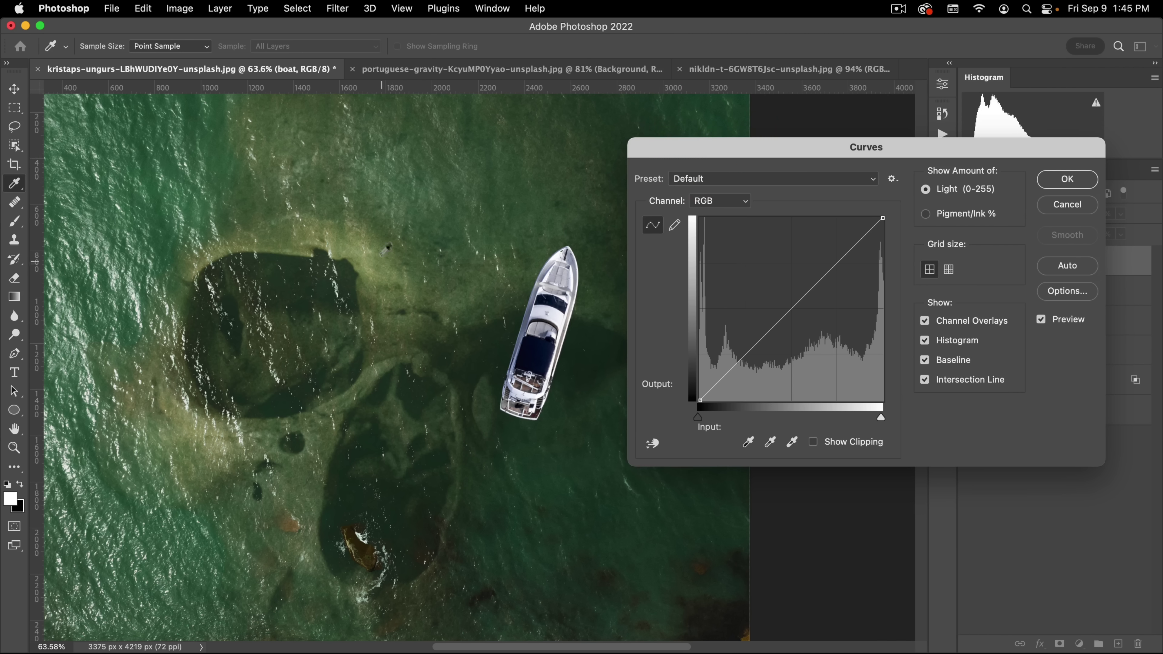
click(745, 202)
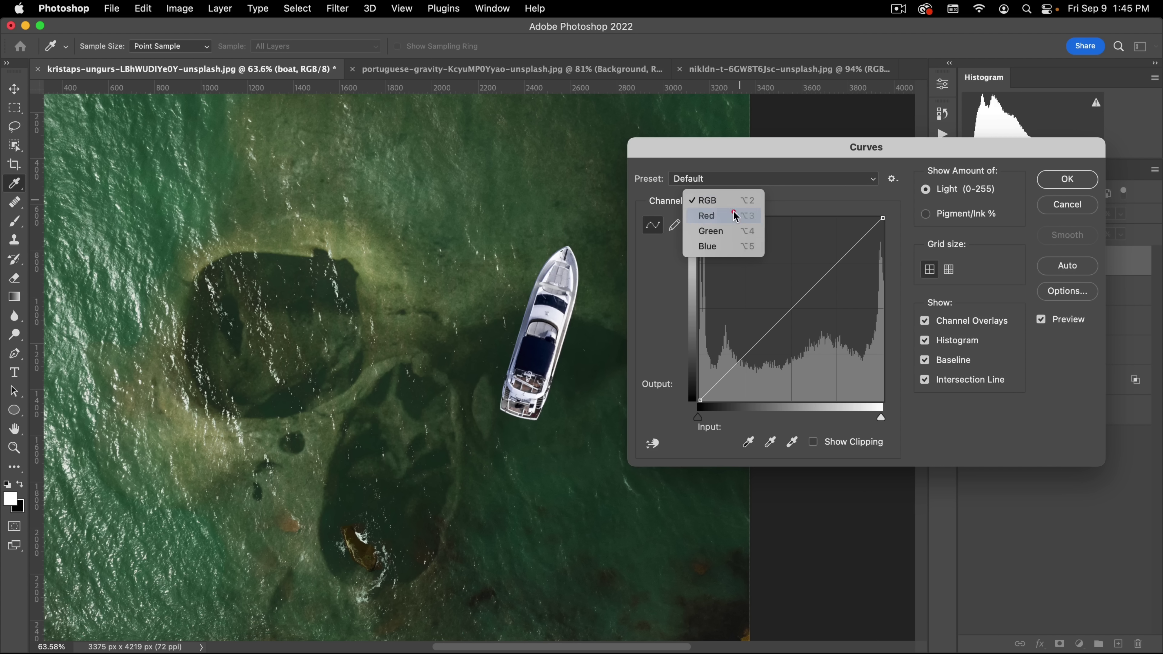
click(741, 217)
drag(790, 314, 793, 323)
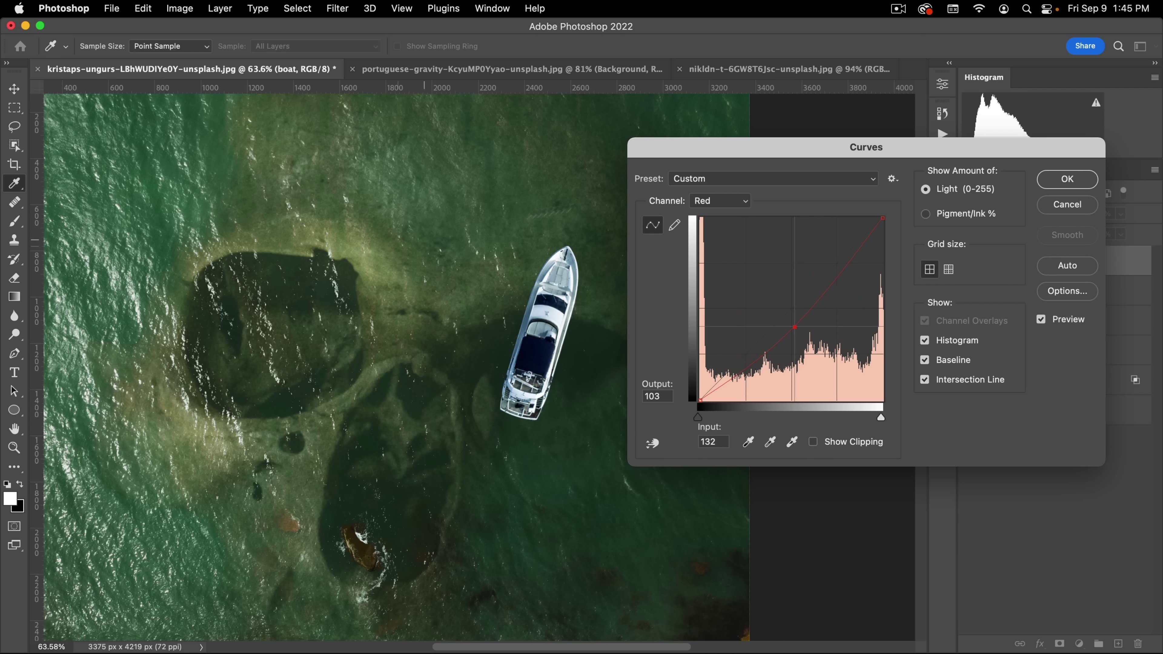
- Lower the Blue channel's midpoint to around input 145, output 87, fine-tune it and apply the Curves adjustment to the boat
click(723, 202)
click(720, 230)
click(791, 314)
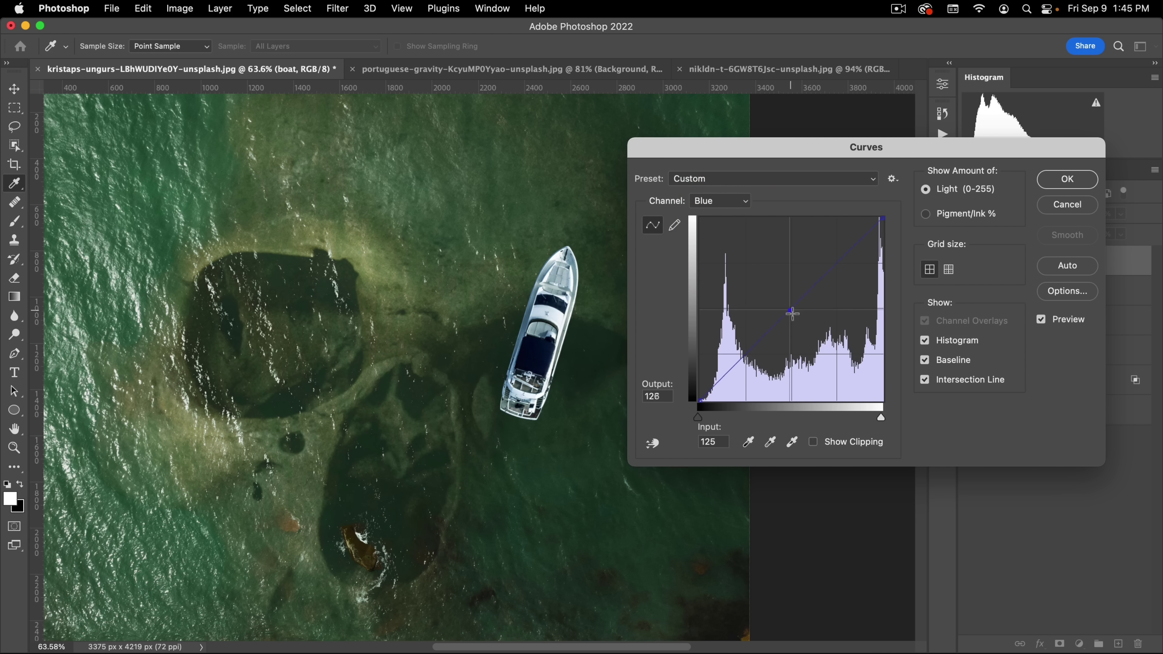
drag(791, 314, 805, 338)
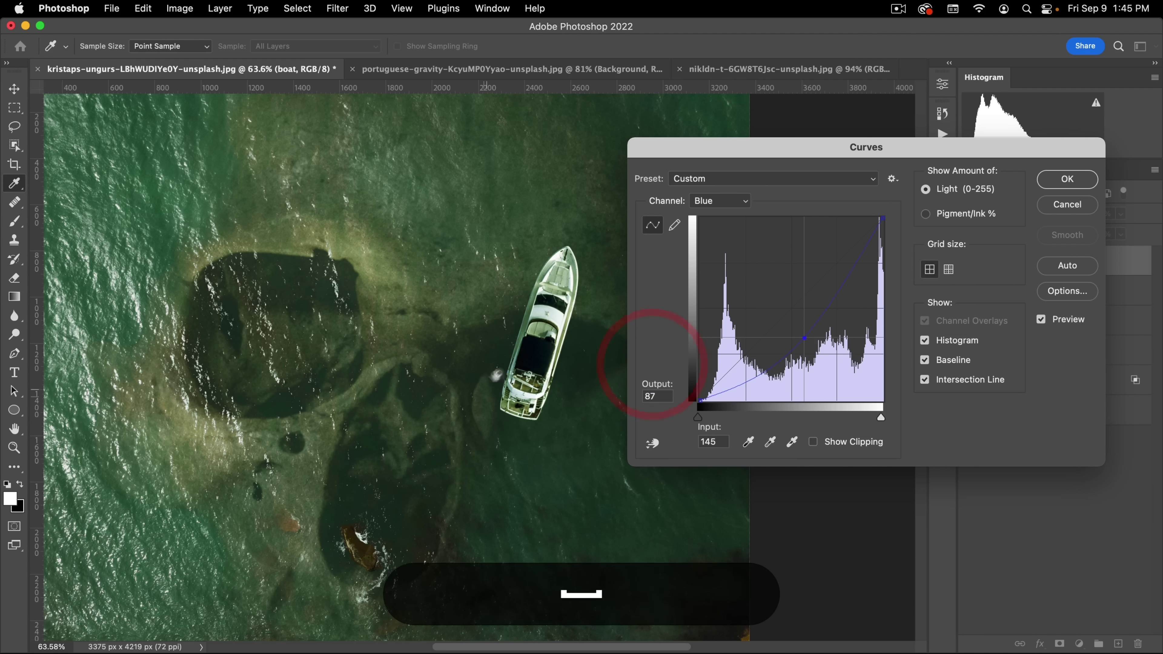
drag(496, 376, 452, 407)
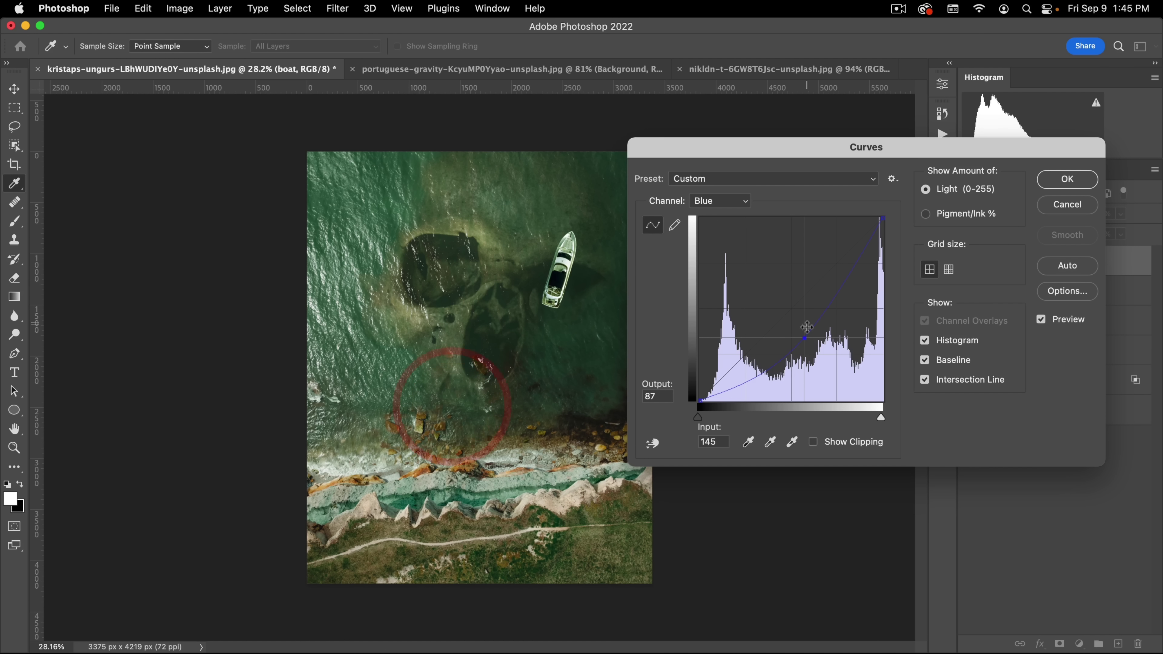
drag(799, 337, 798, 335)
click(1067, 179)
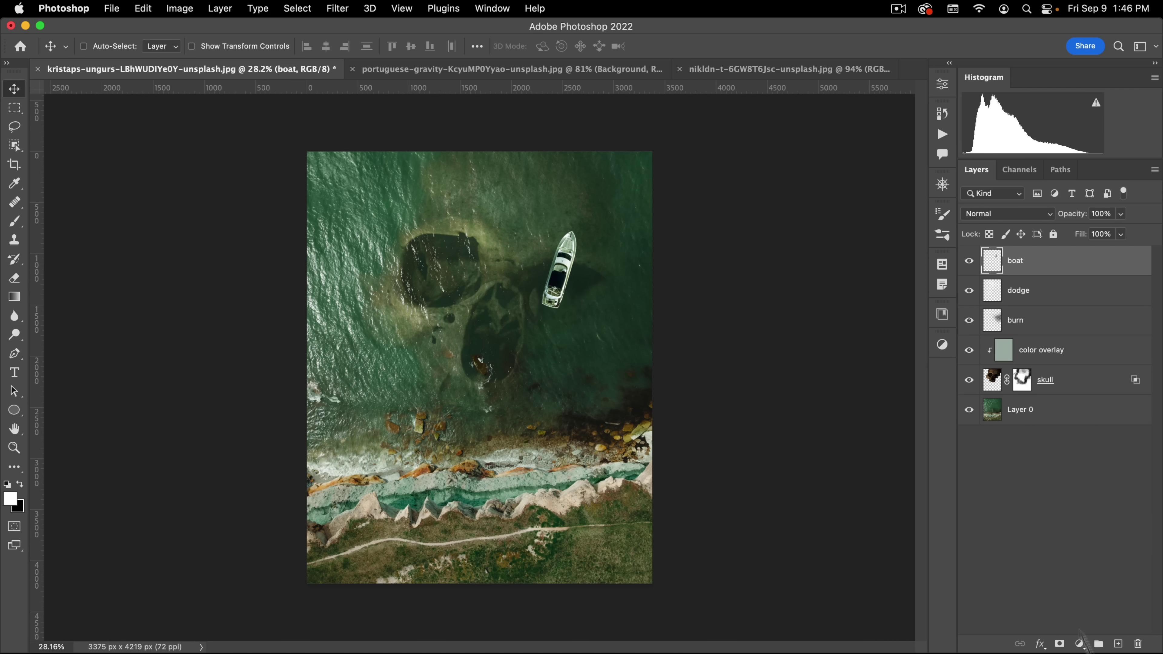
- Add a drop shadow to the boat layer and place it on the yacht's right side at angle -166° and distance 202 px
click(1043, 644)
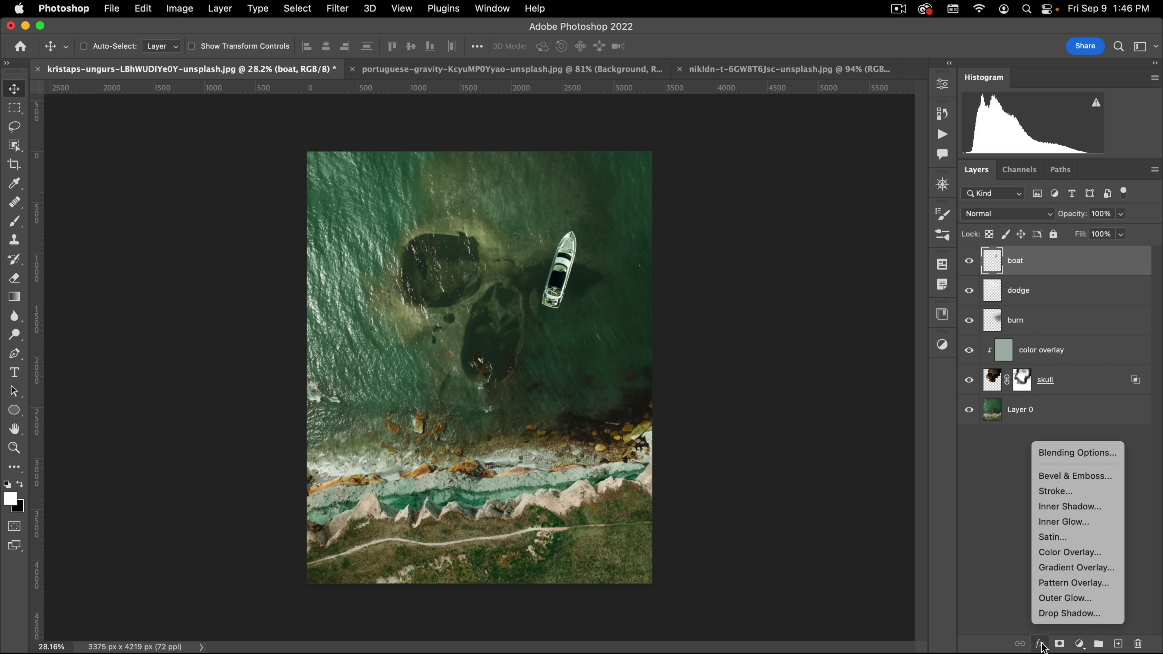
click(1059, 614)
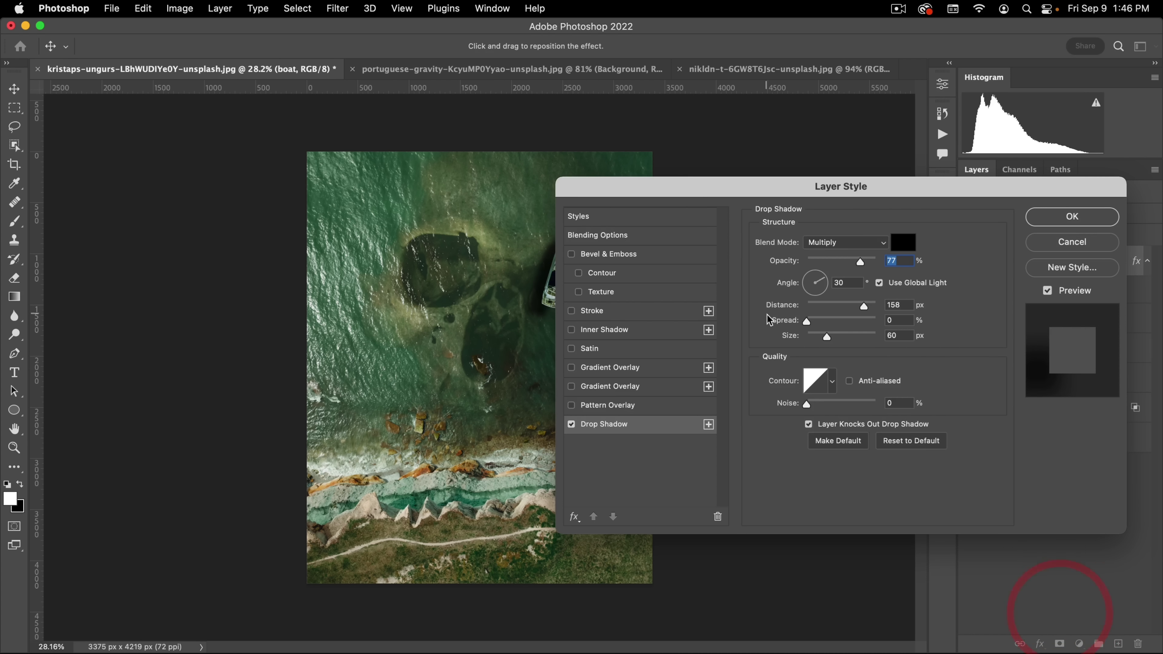
drag(695, 190, 749, 151)
key(space)
click(306, 207)
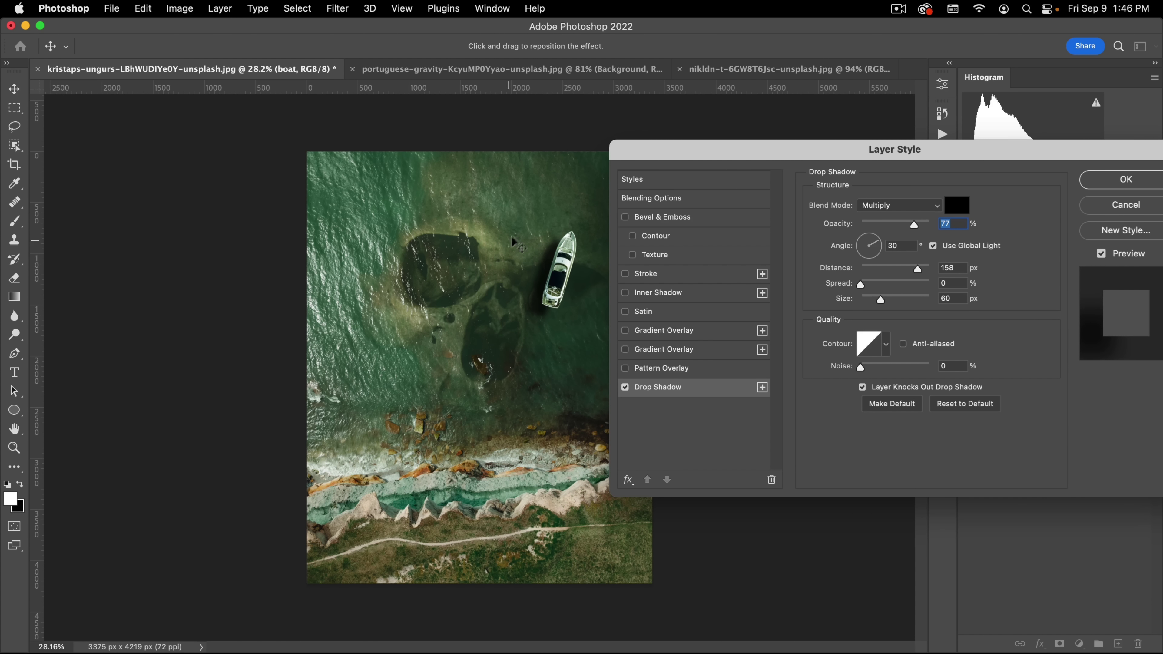
drag(512, 240, 485, 235)
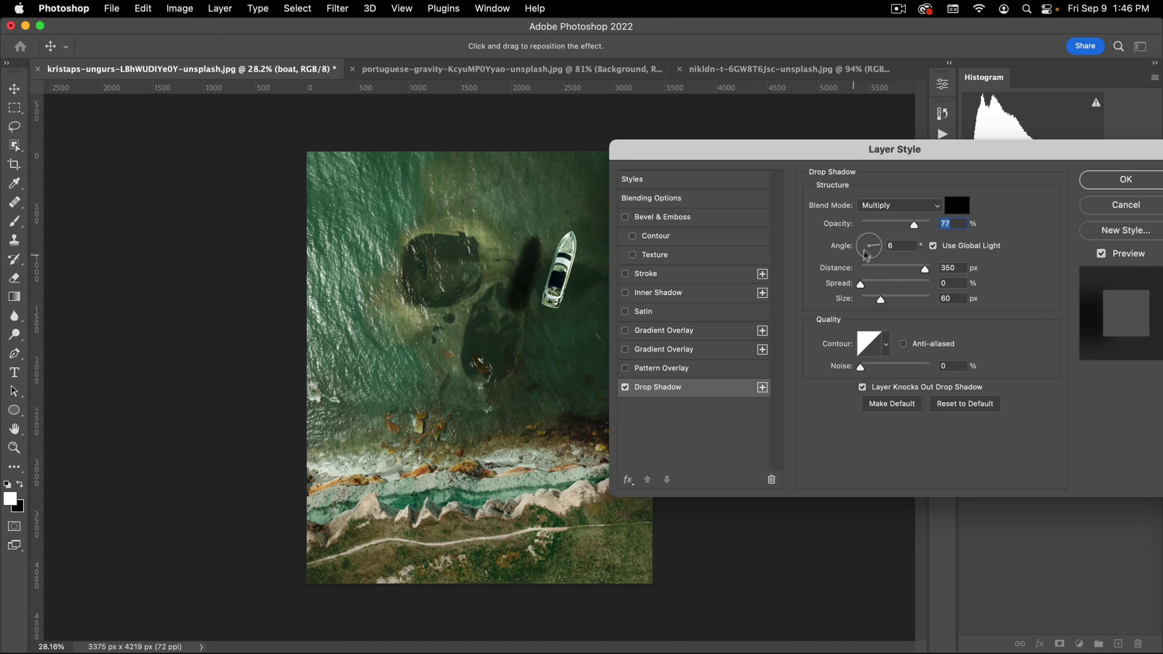
drag(538, 274, 599, 257)
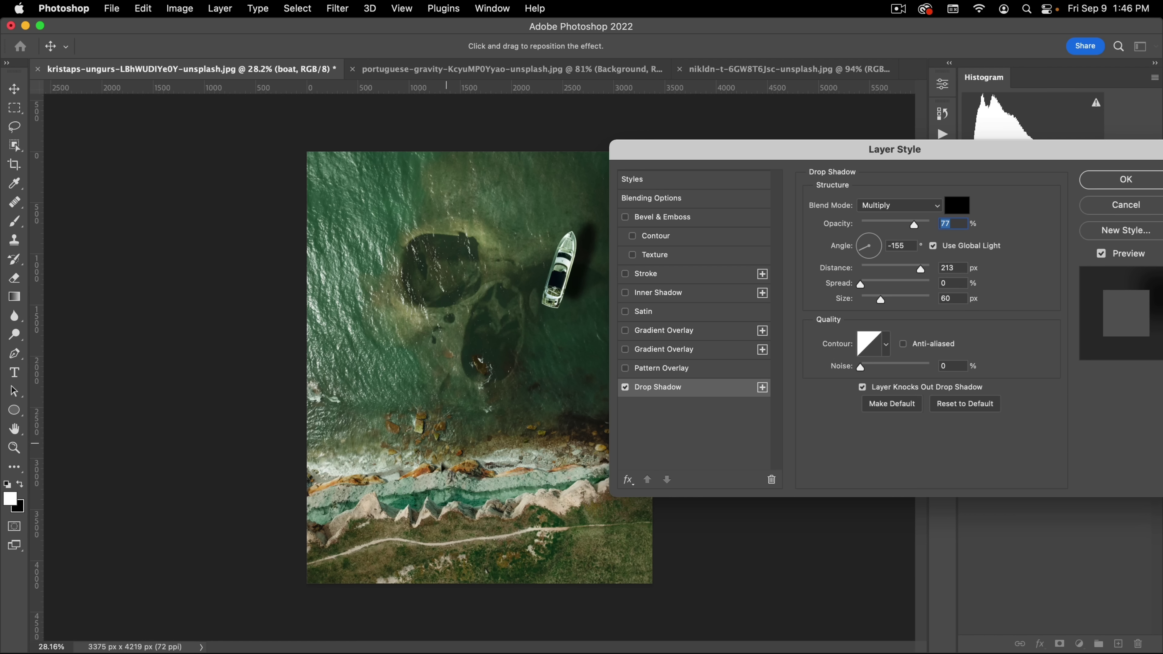
mouse_move(590, 270)
mouse_down()
mouse_move(589, 286)
mouse_move(589, 269)
mouse_up()
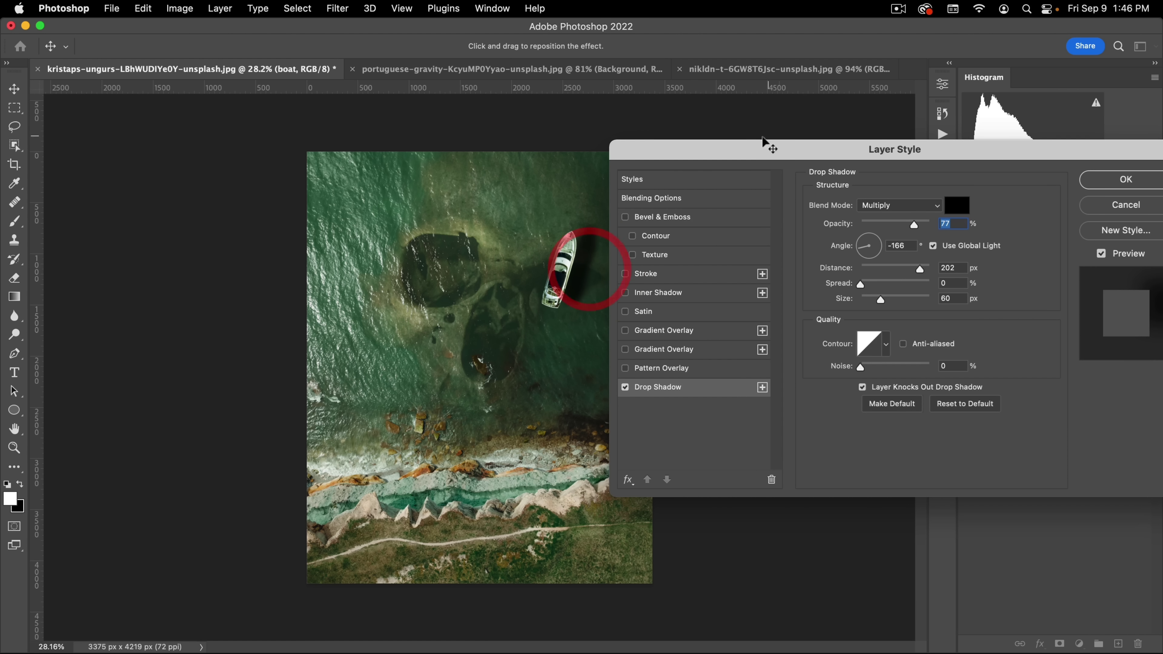
mouse_move(764, 152)
mouse_down()
mouse_move(784, 148)
mouse_move(774, 137)
mouse_up()
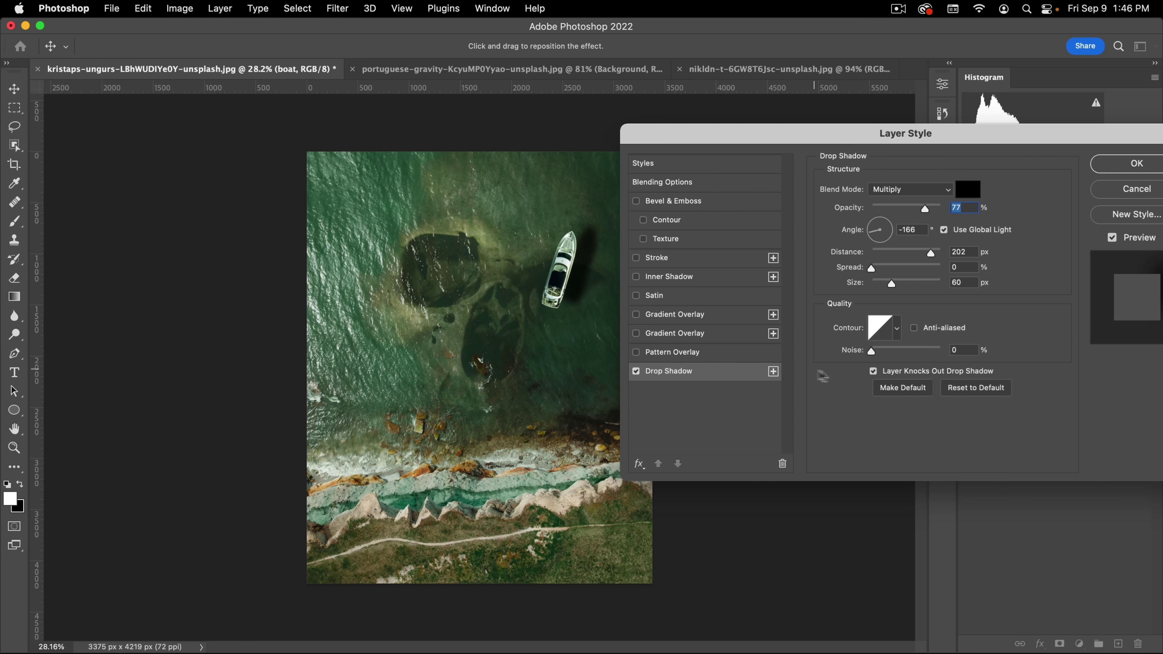
- Set the yacht's drop shadow to Soft Light at 53% opacity, size 21 px, angle -173° and distance 160 px
drag(879, 285, 881, 286)
click(901, 188)
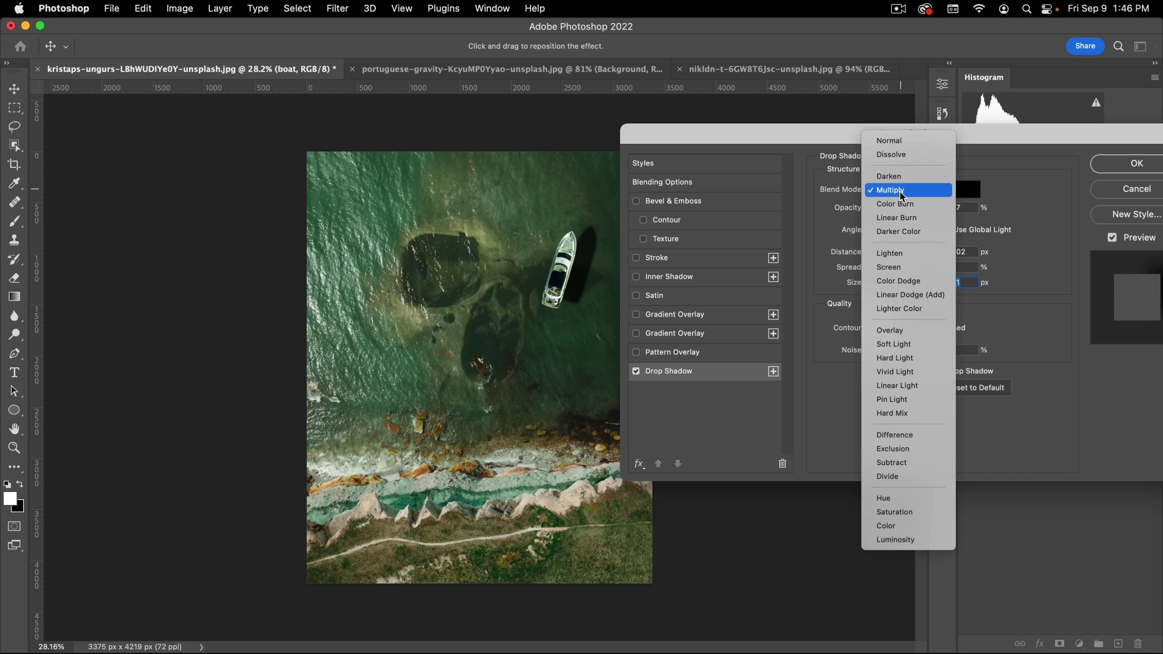
click(900, 343)
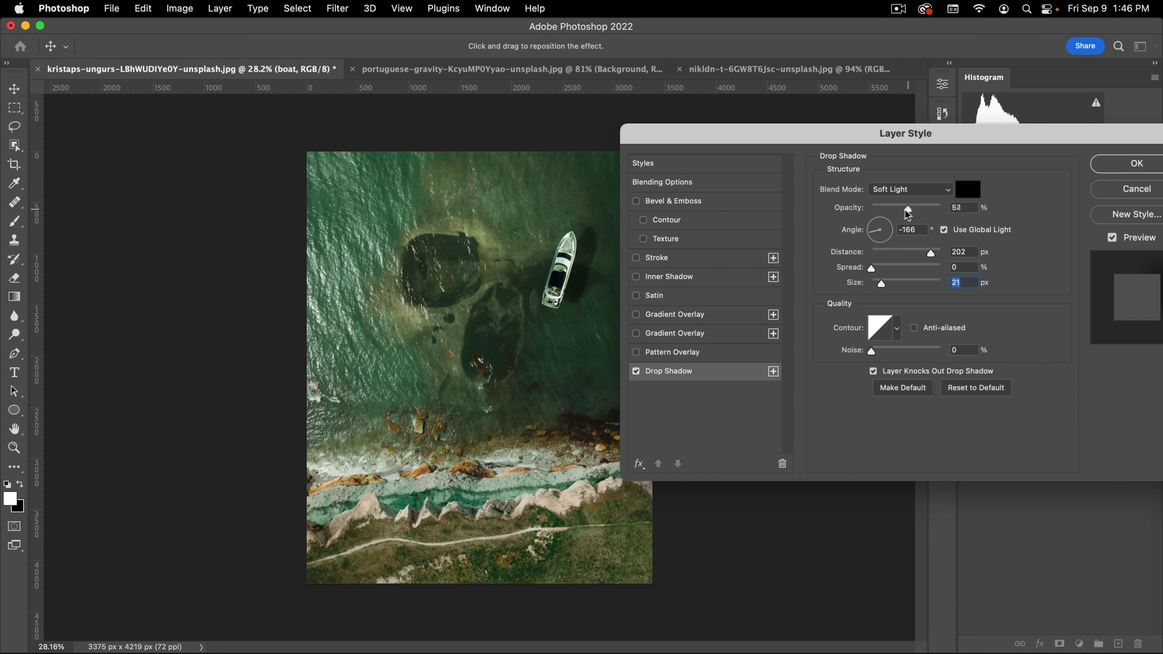
drag(907, 213, 901, 213)
drag(897, 205, 907, 207)
drag(587, 270, 587, 270)
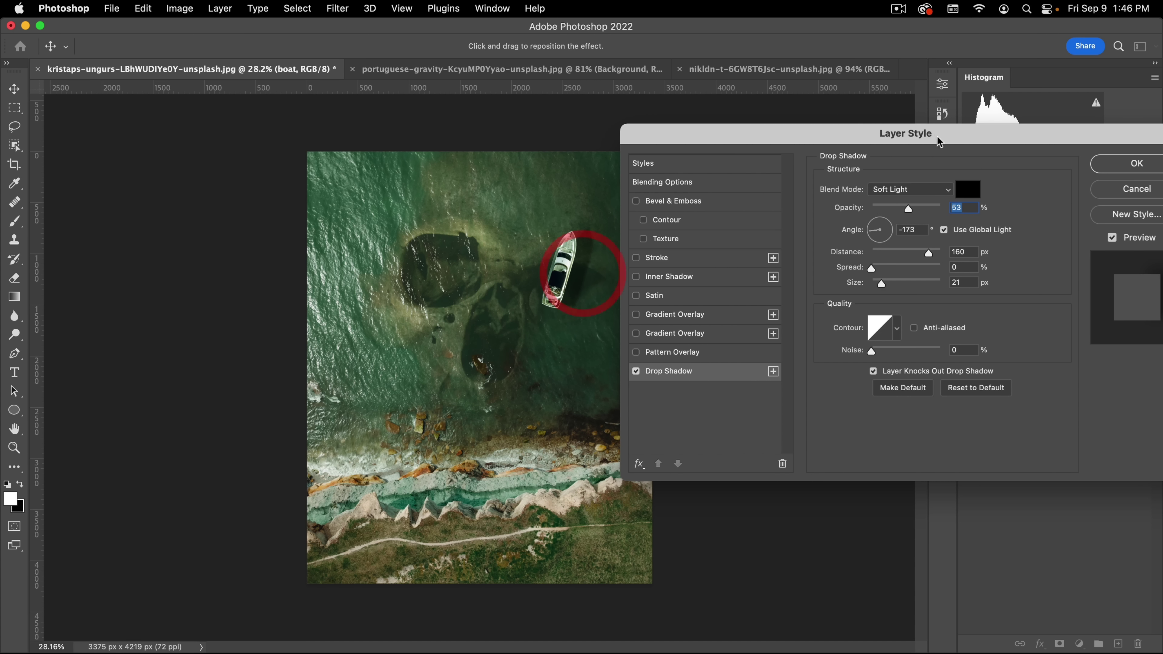
- Add a second drop shadow to the boat in Overlay mode, size 237 px, angle -174°, distance 163 px, and apply the layer style
drag(939, 134, 941, 151)
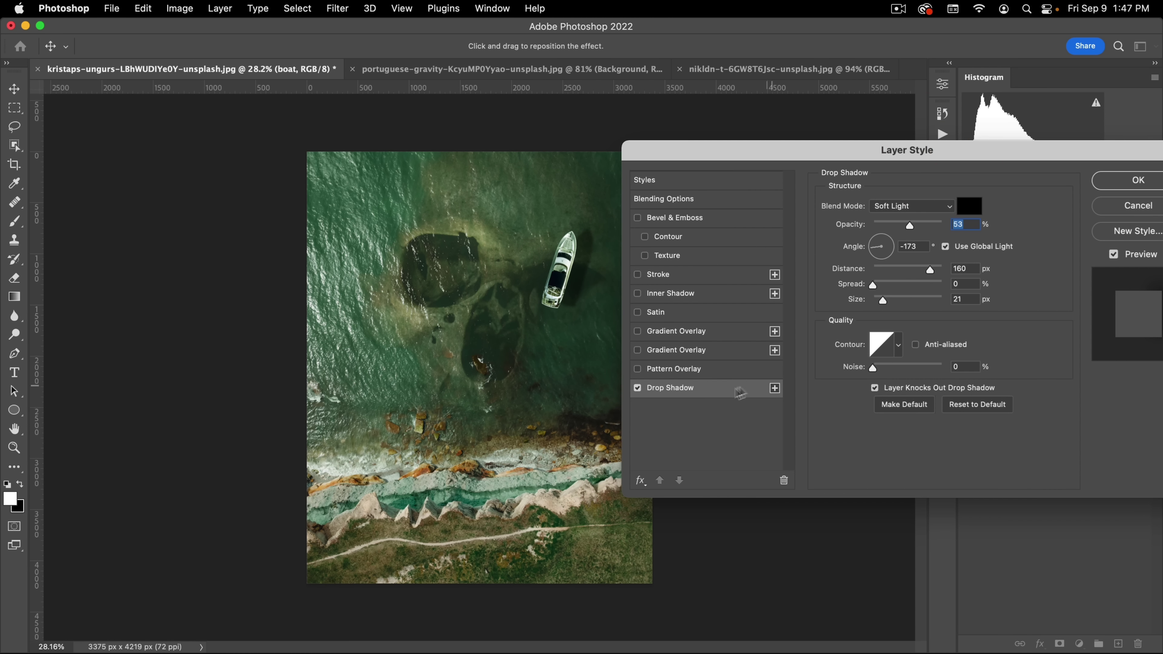
click(774, 387)
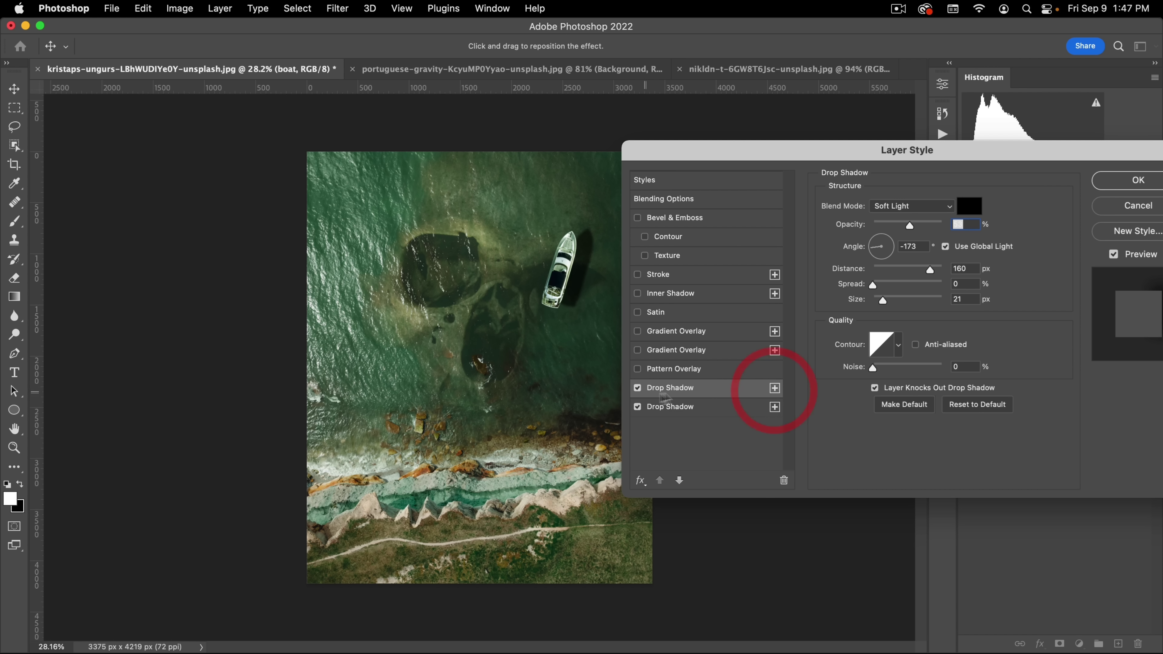
click(909, 212)
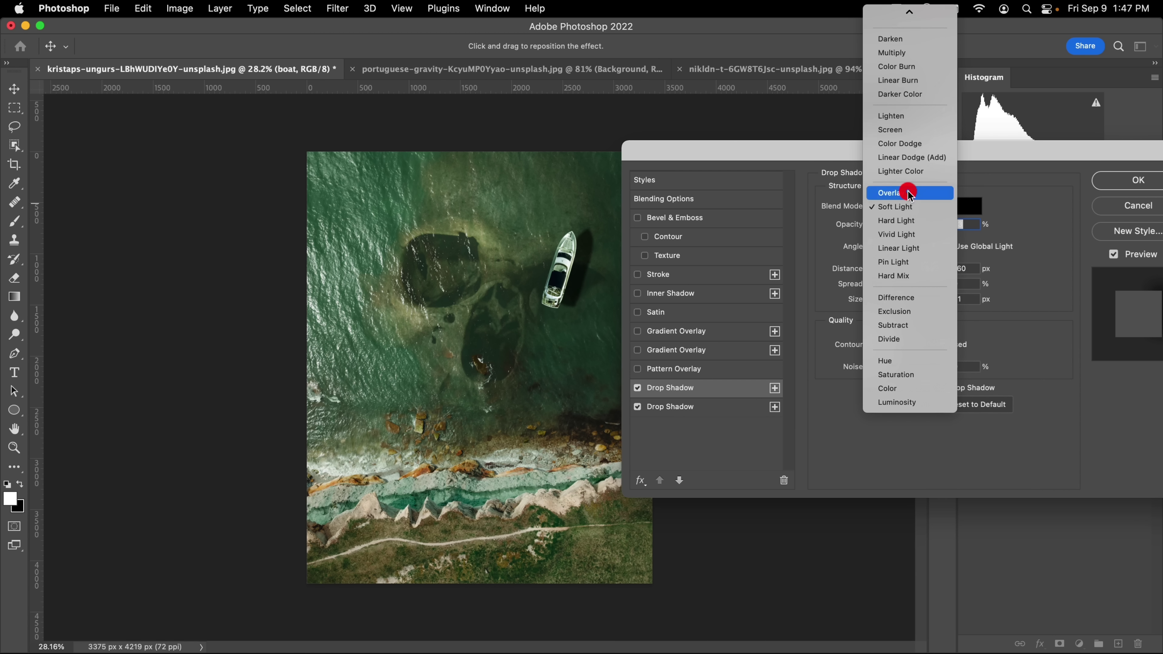
click(908, 194)
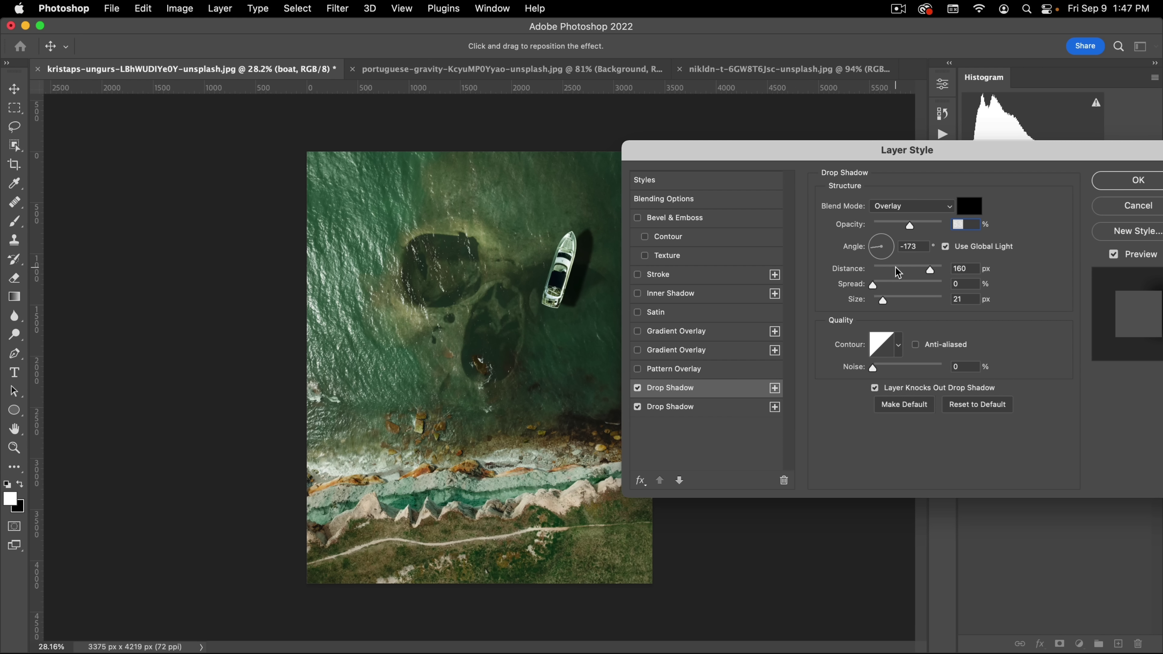
drag(895, 267, 734, 263)
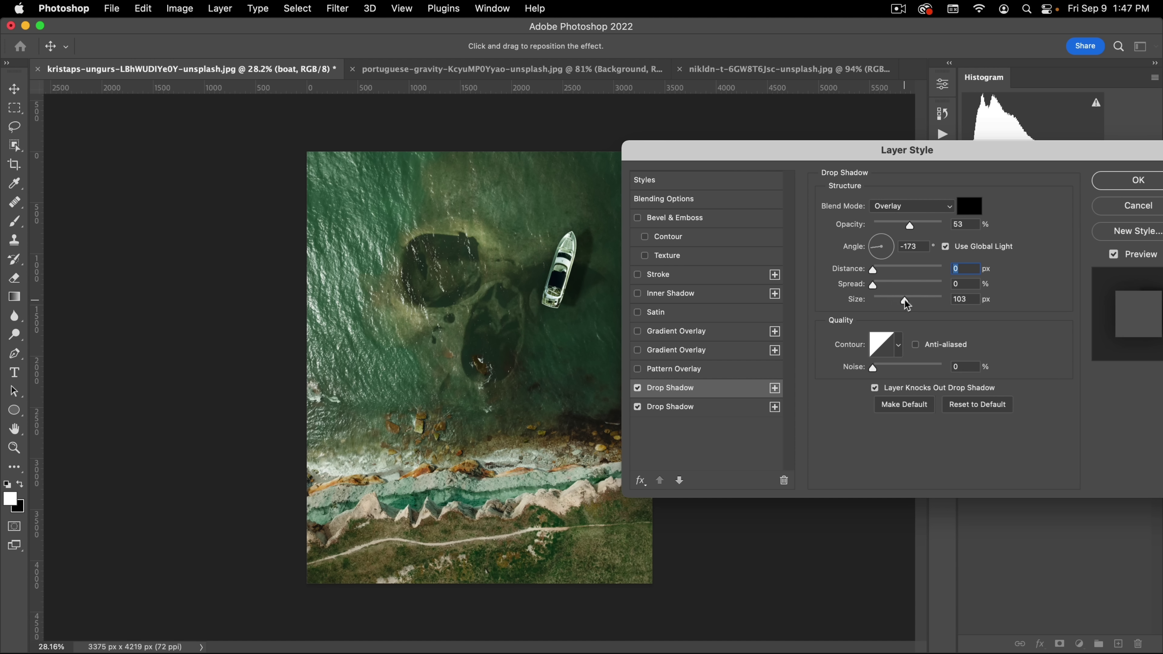
click(940, 295)
mouse_move(575, 236)
mouse_down()
mouse_move(588, 235)
mouse_move(559, 223)
mouse_move(572, 243)
mouse_up()
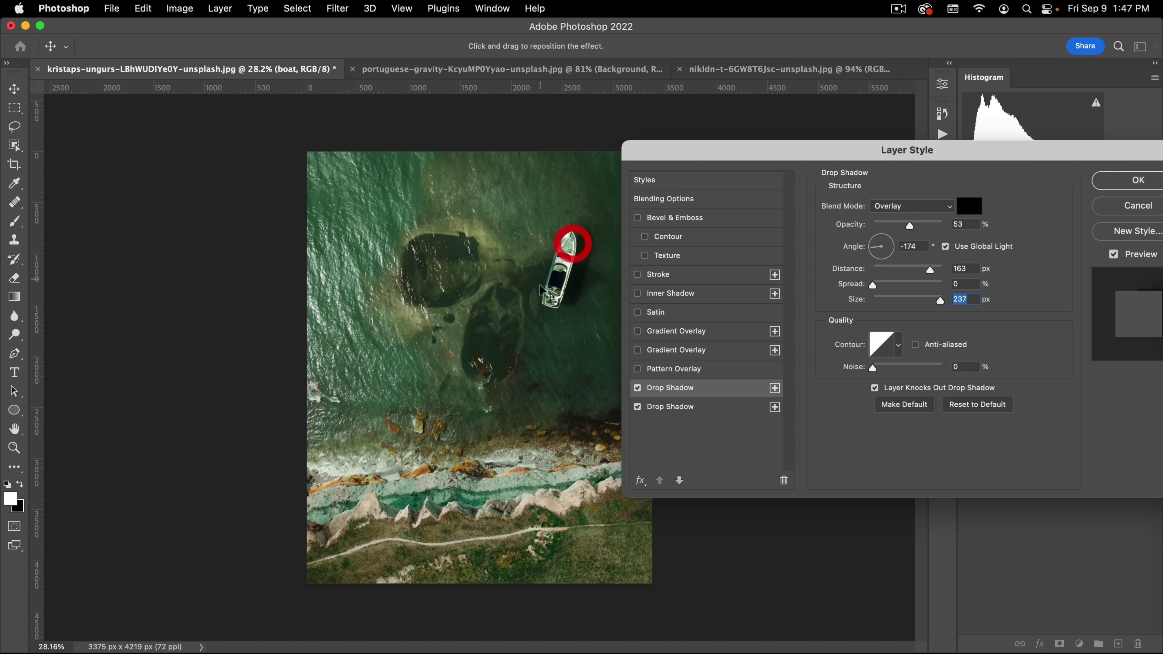
drag(964, 155, 854, 179)
click(1057, 209)
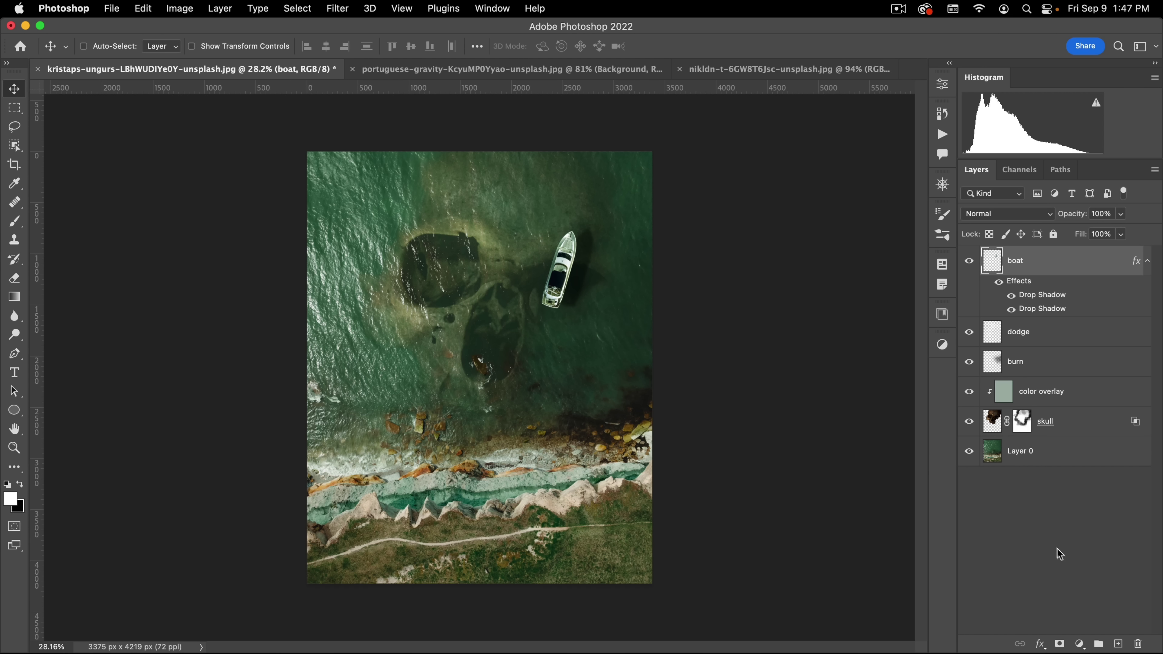
- Add a Curves adjustment layer above the boat and lower the Red channel's midpoint to input 128, output 104
click(1079, 644)
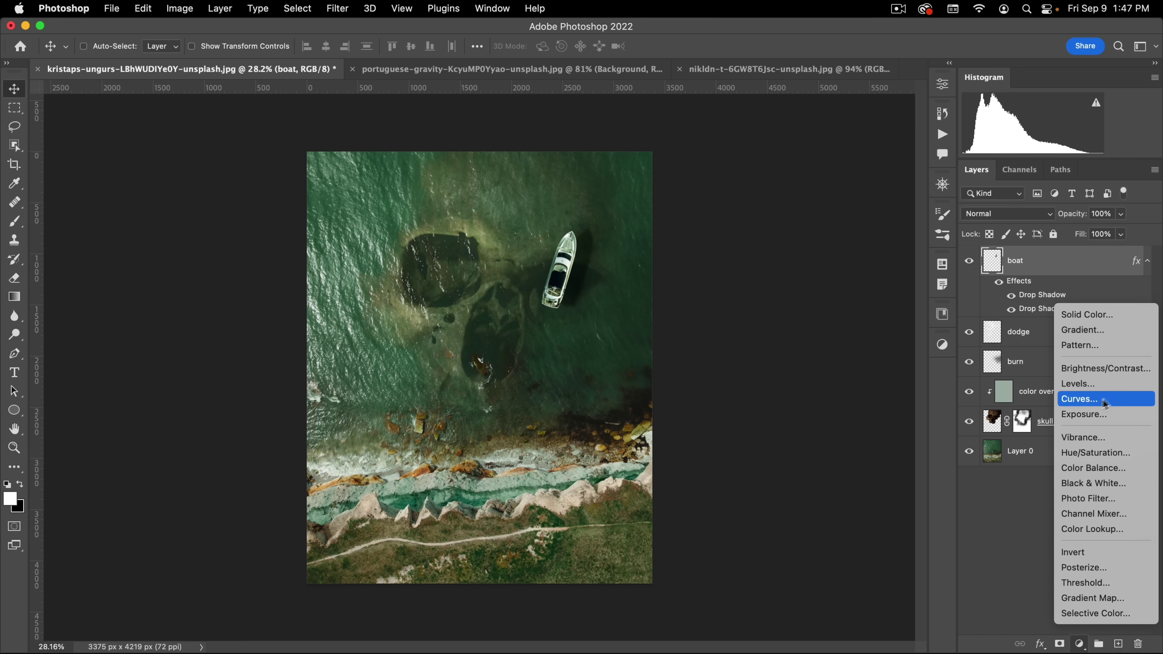
click(1092, 399)
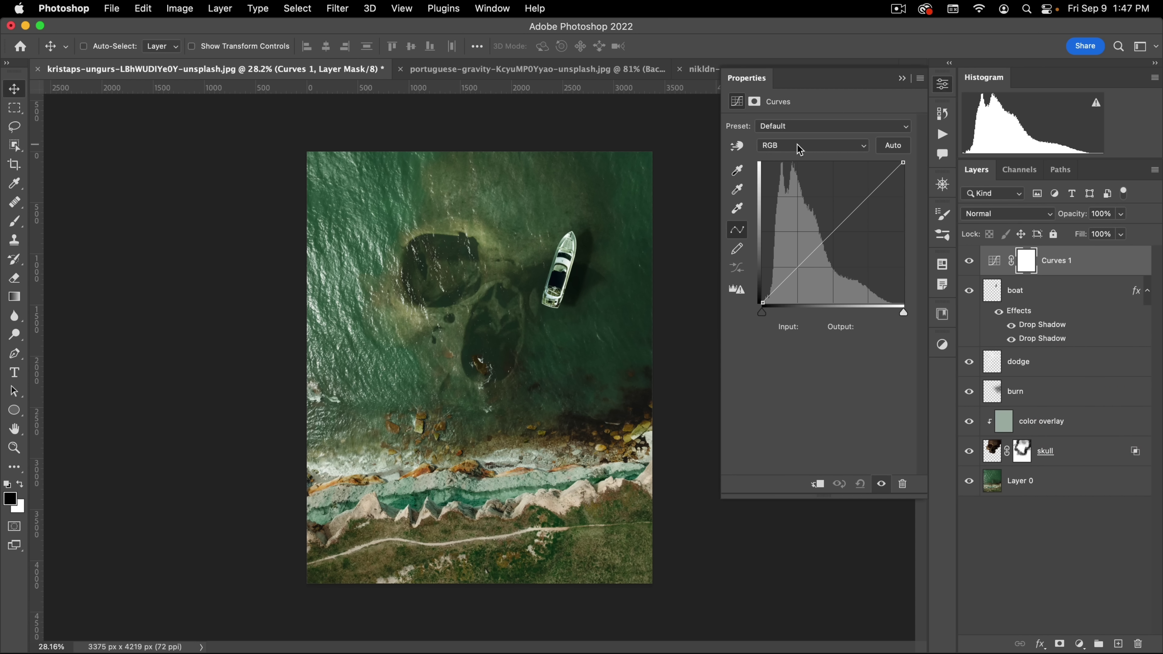
click(799, 149)
click(797, 156)
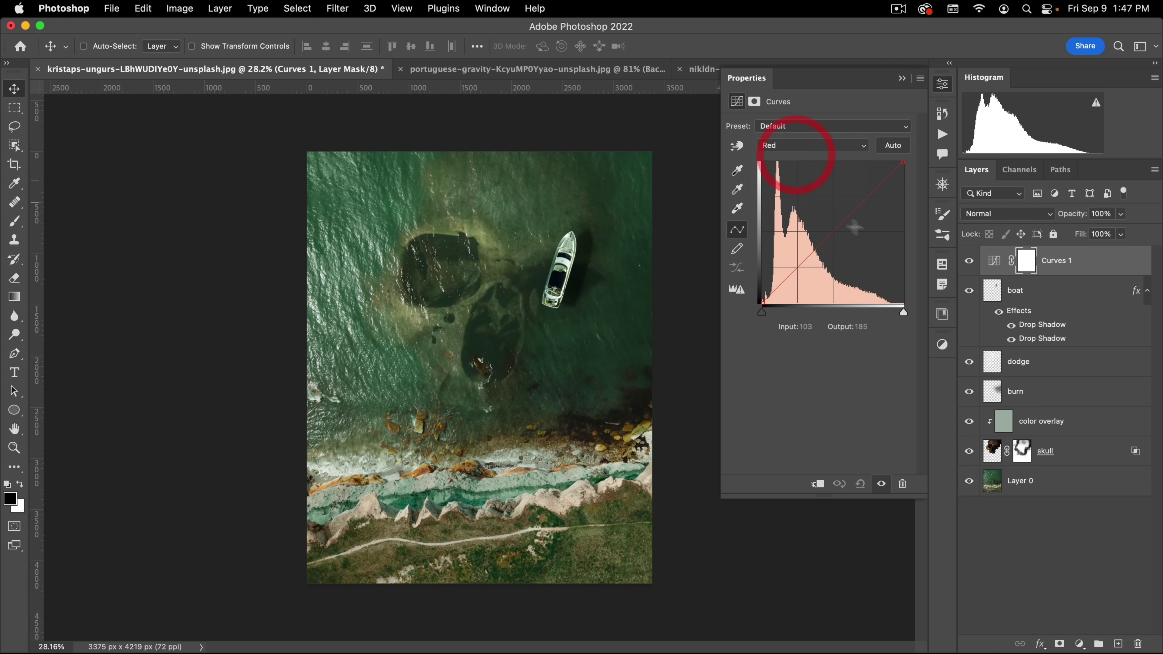
drag(825, 239, 825, 230)
- Raise the Blue channel's midpoint to input 115, output 129, and adjust the Green channel's curve slightly
click(798, 148)
click(796, 173)
click(809, 146)
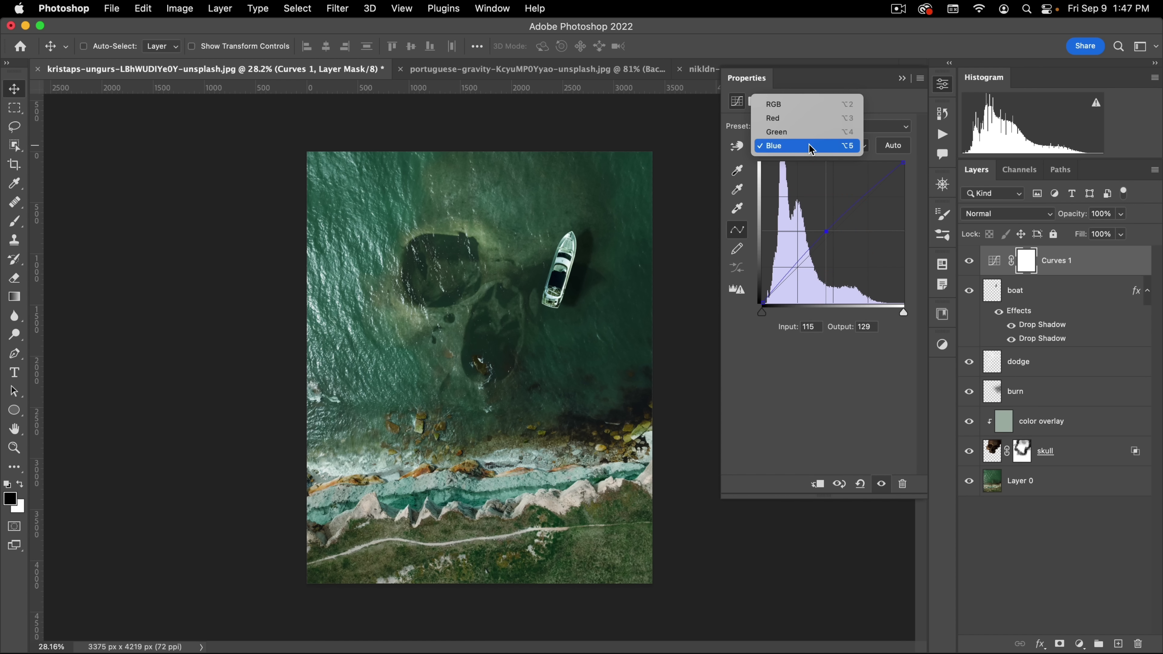
click(810, 132)
drag(828, 236, 810, 256)
click(792, 145)
click(803, 120)
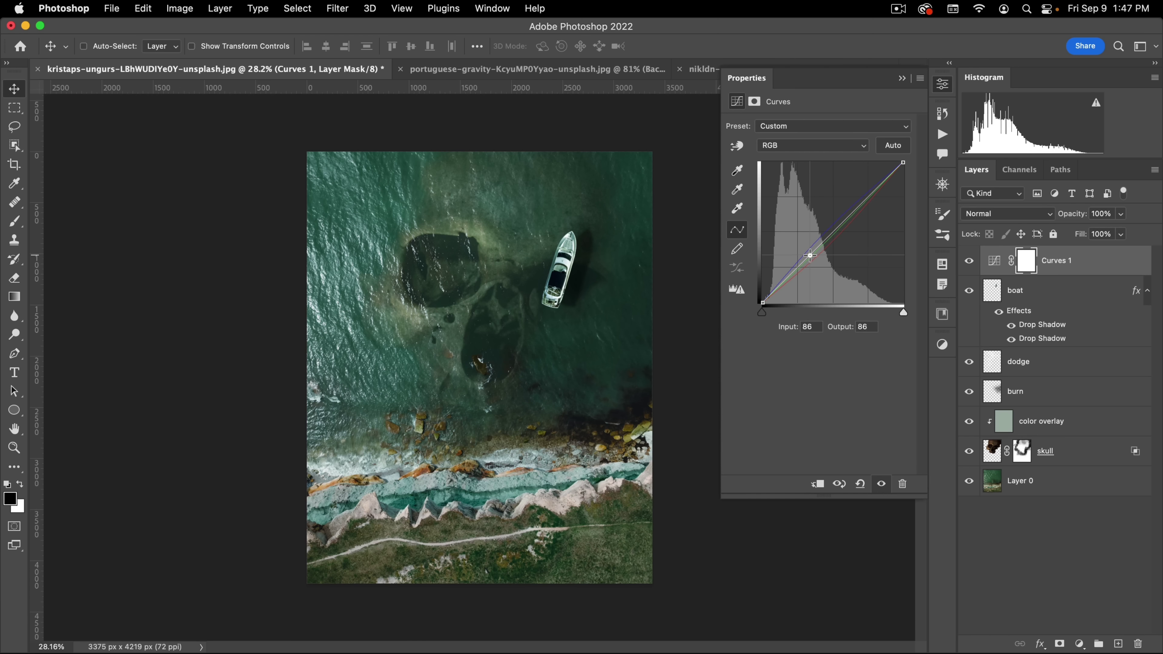
click(854, 209)
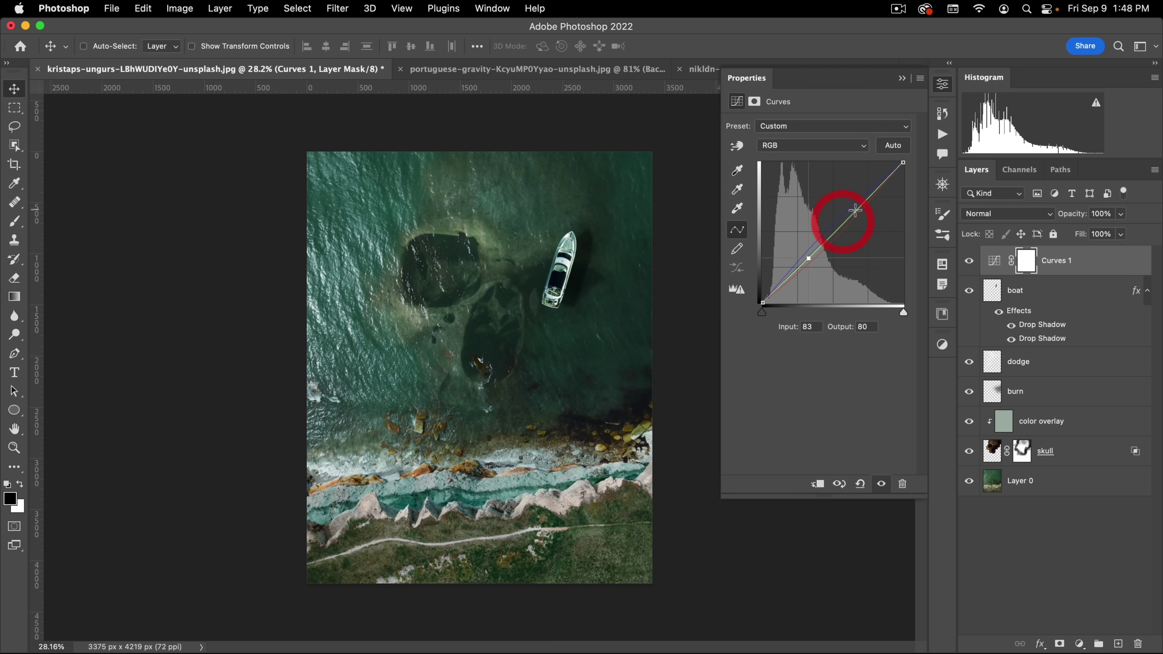
drag(854, 210, 838, 52)
drag(809, 257, 773, 3)
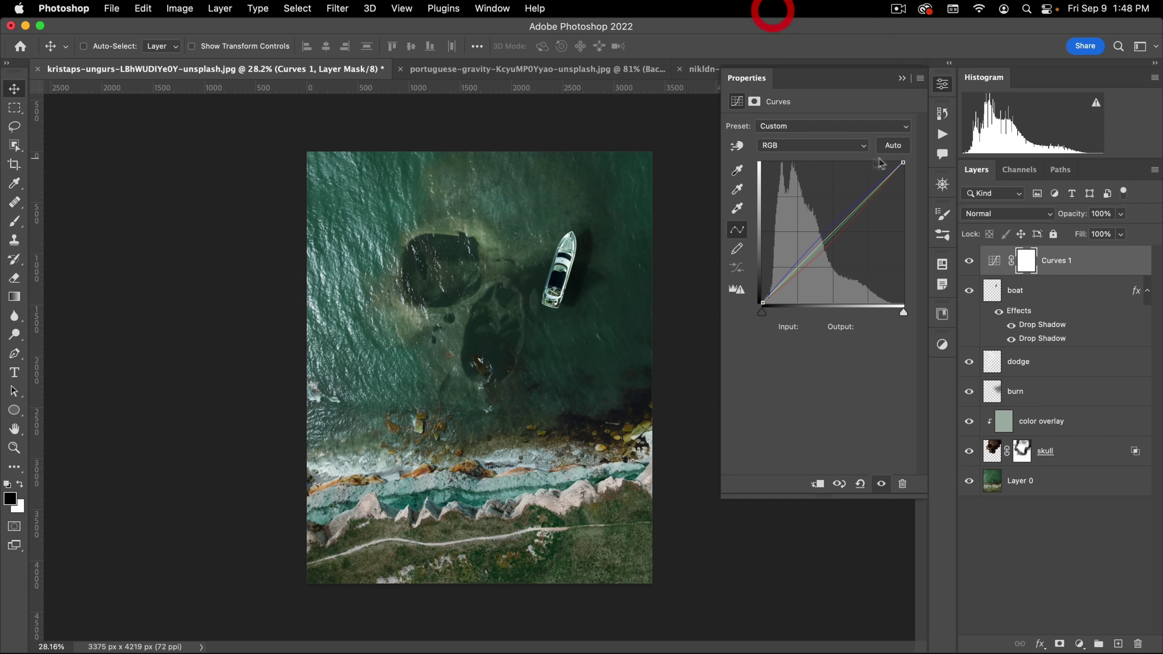
- Recheck the Red curve point, raise the Blue channel's midpoint to input 114, output 137, and close the Curves properties
click(805, 145)
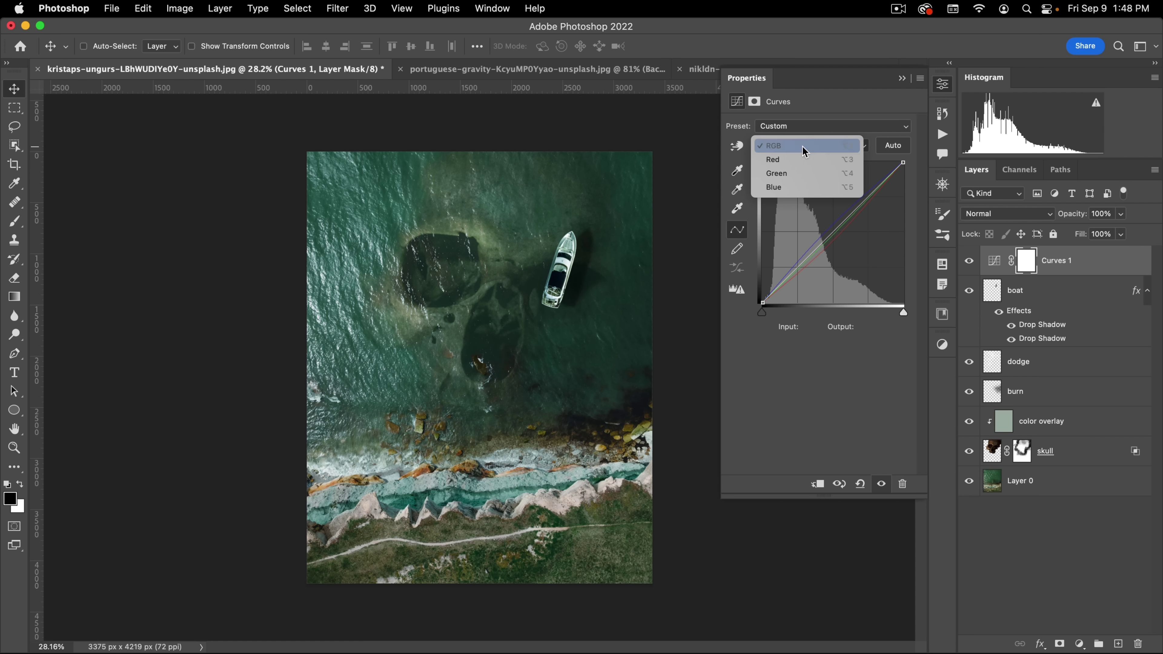
click(804, 156)
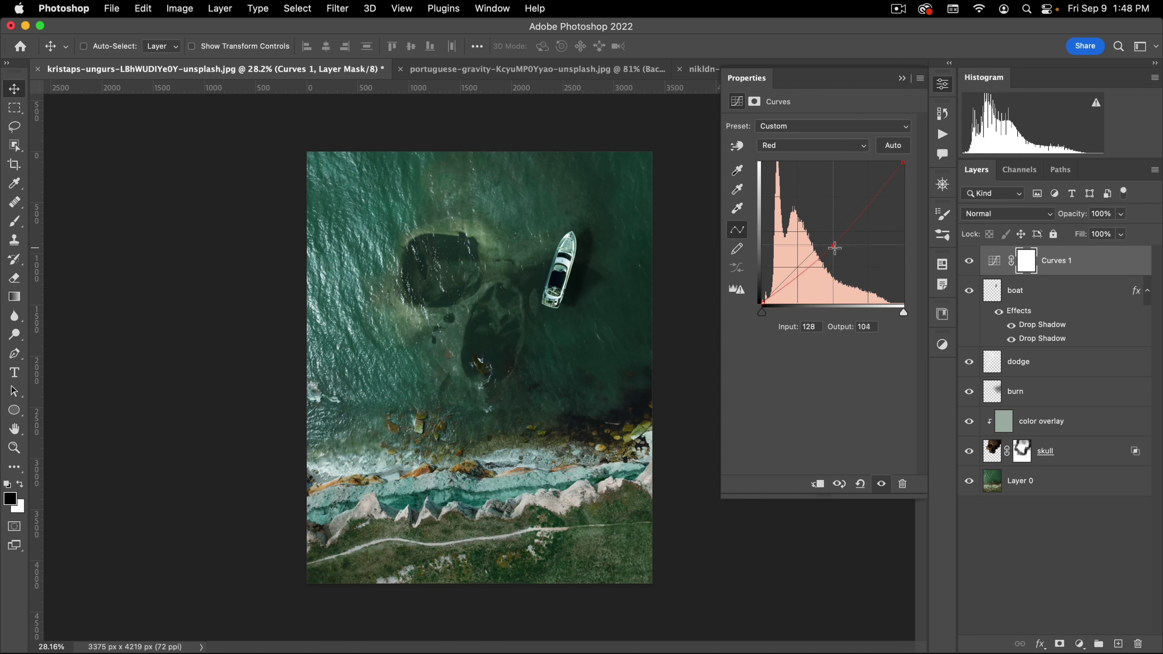
click(832, 246)
click(806, 145)
click(806, 173)
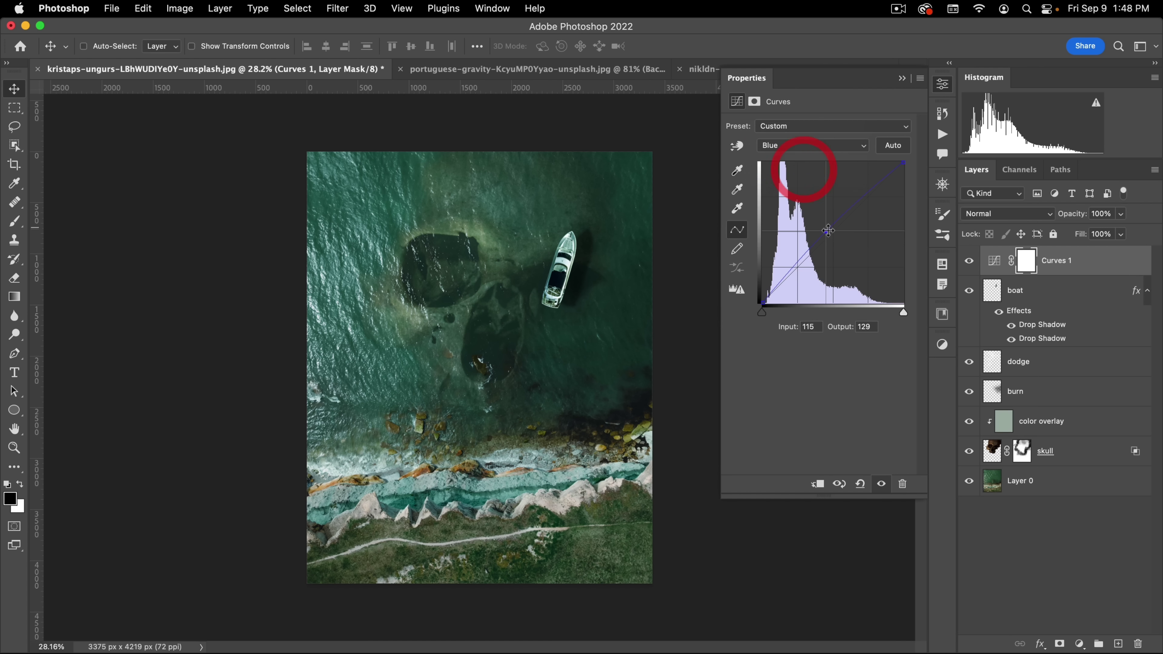
drag(824, 240, 825, 226)
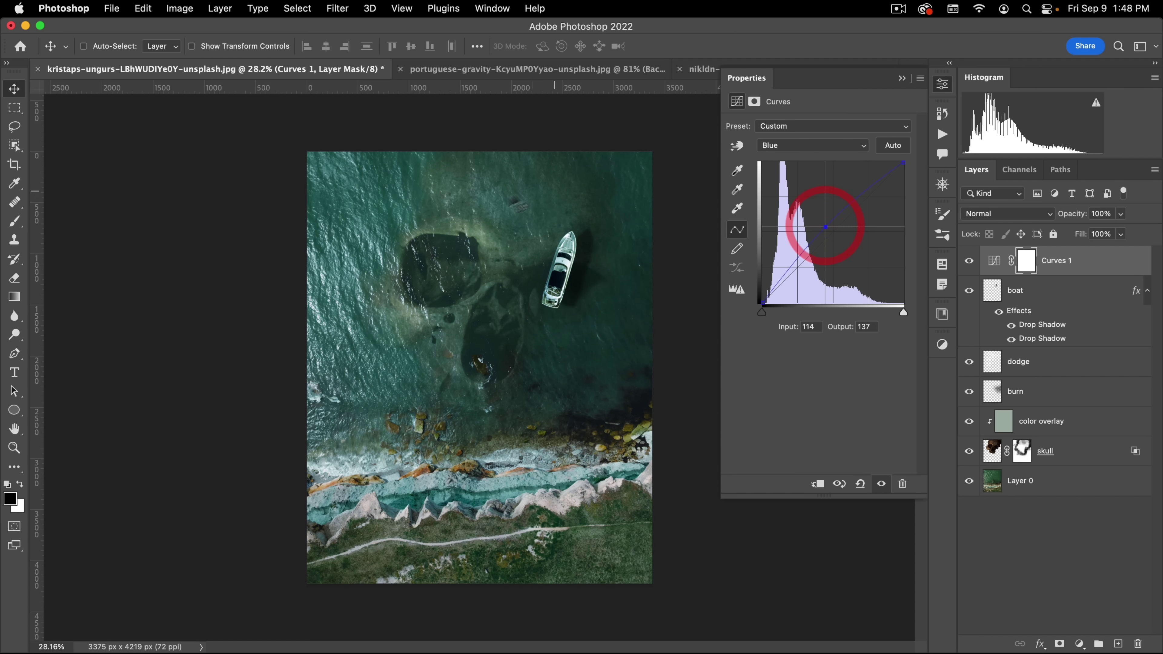
click(944, 85)
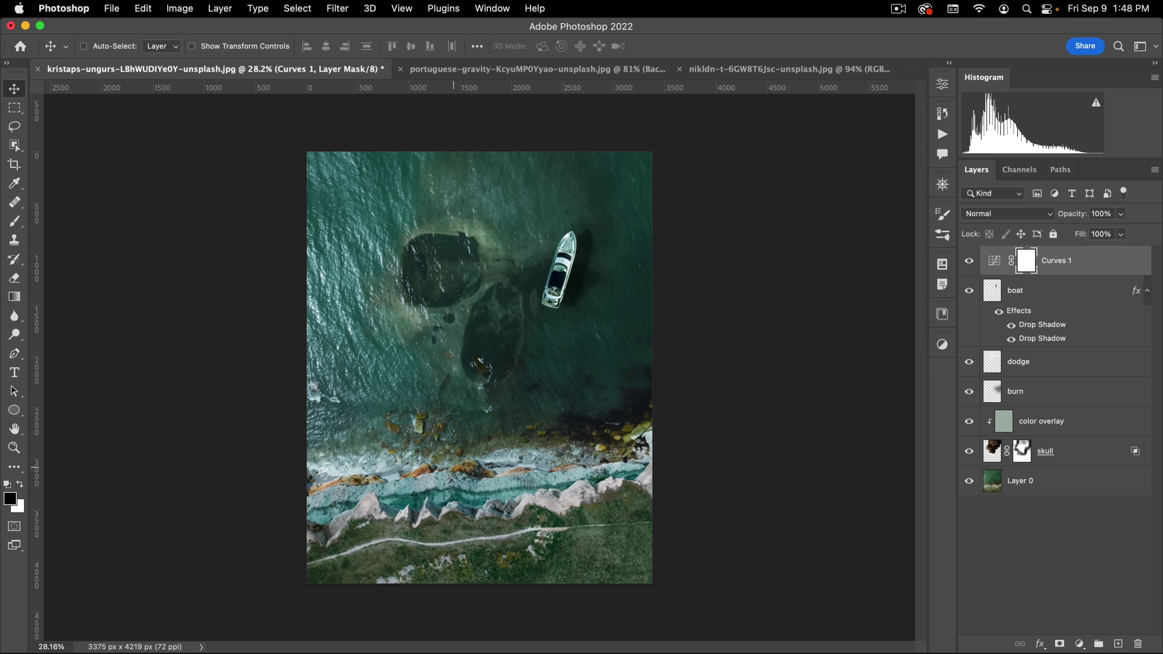
- Lasso the shoreline and land below the water, fill that area of the Curves mask with black, and deselect
click(14, 127)
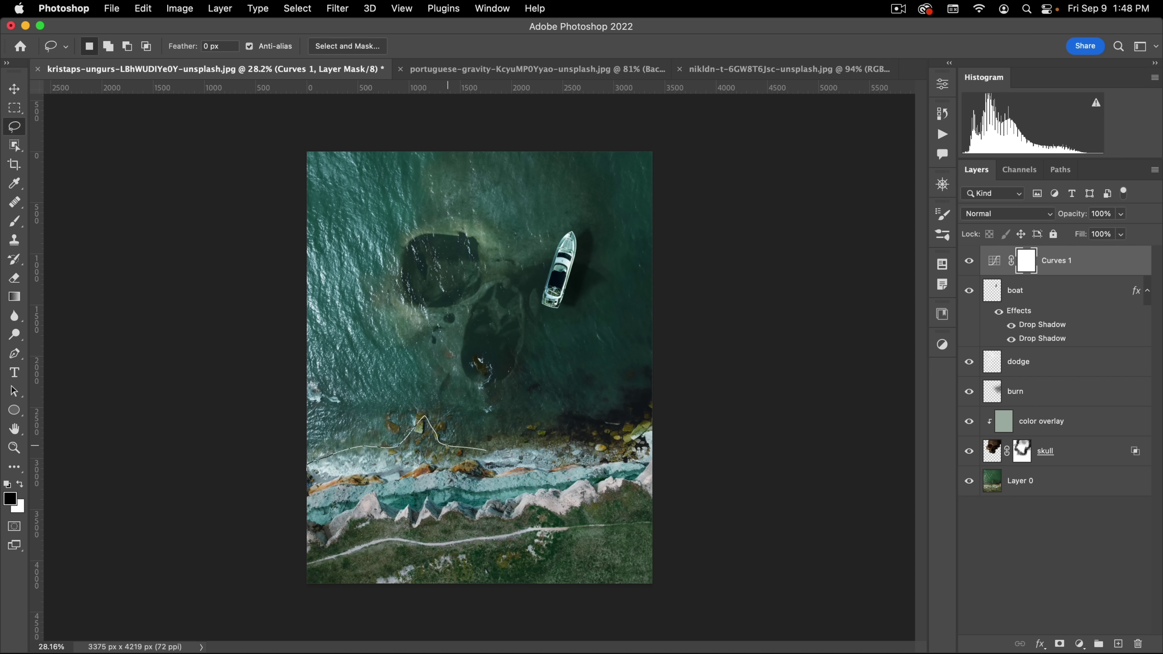
mouse_move(535, 430)
mouse_down()
mouse_move(685, 428)
mouse_move(700, 547)
mouse_move(366, 634)
mouse_move(174, 633)
mouse_move(227, 621)
mouse_up()
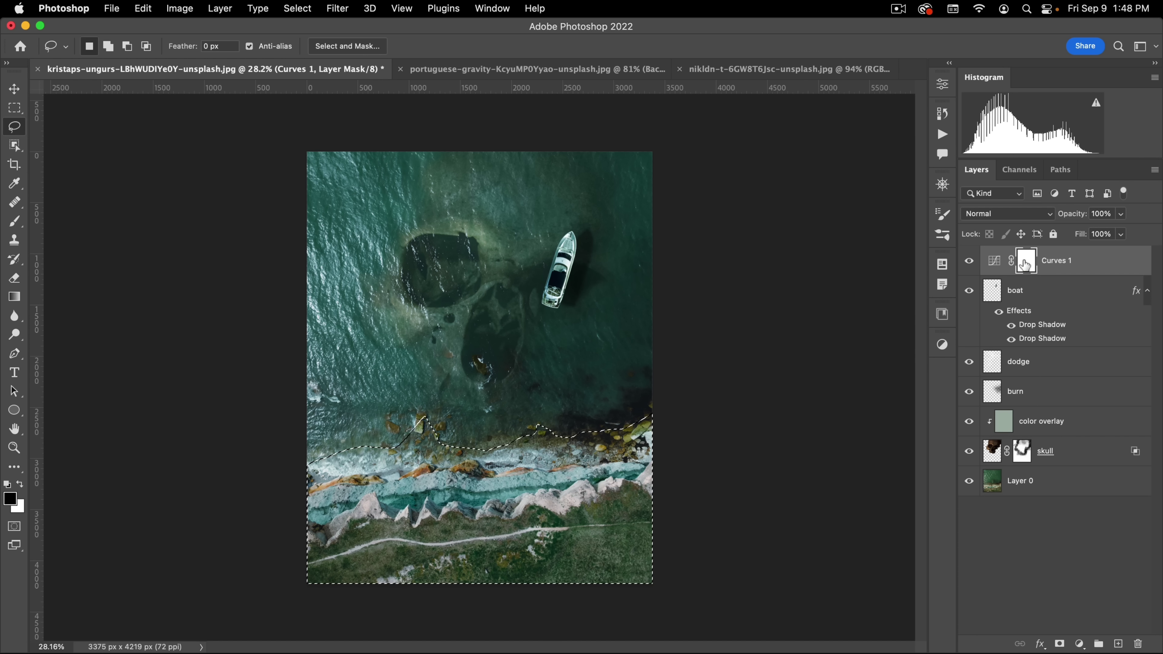
click(1019, 267)
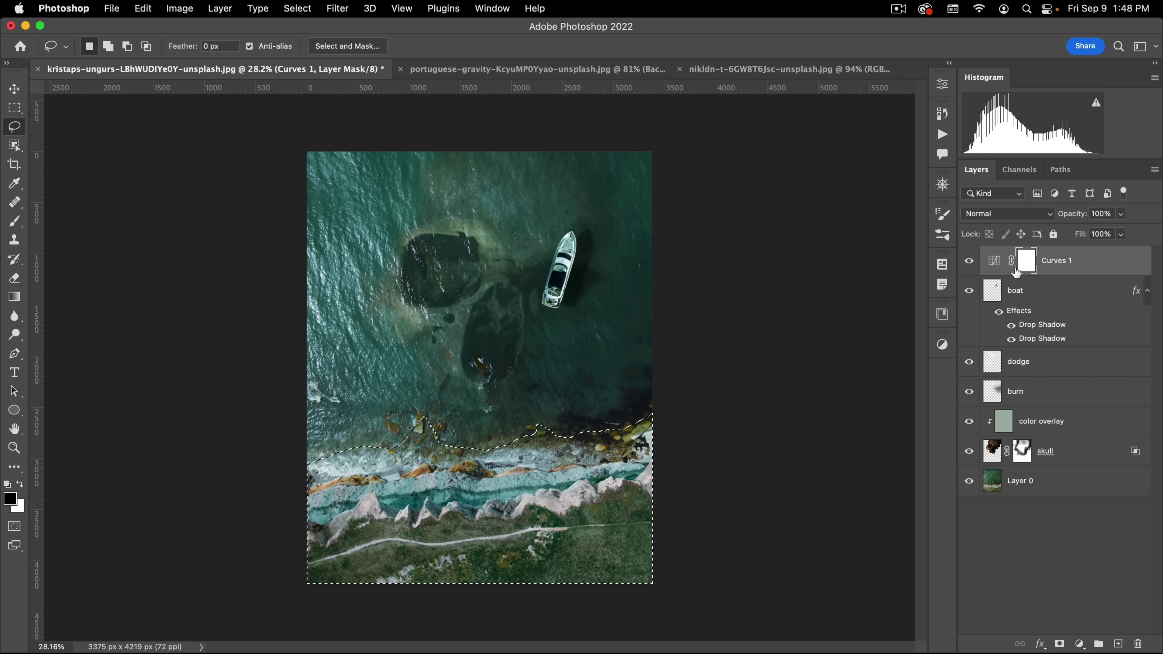
key(alt+BackSpace)
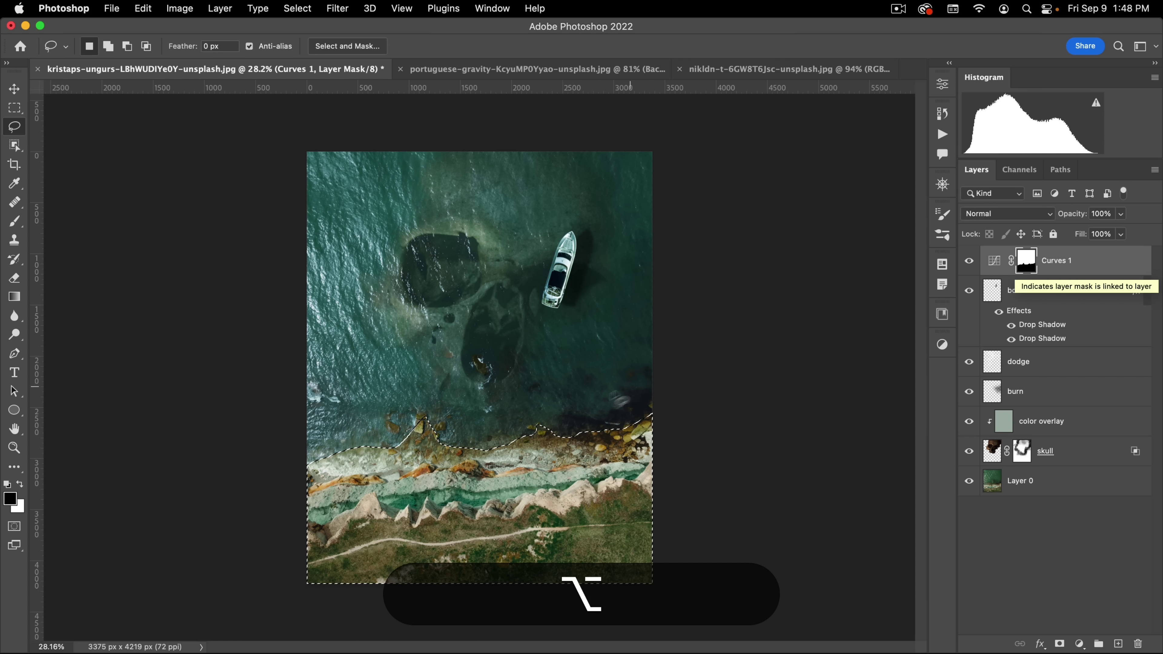
key(super+d)
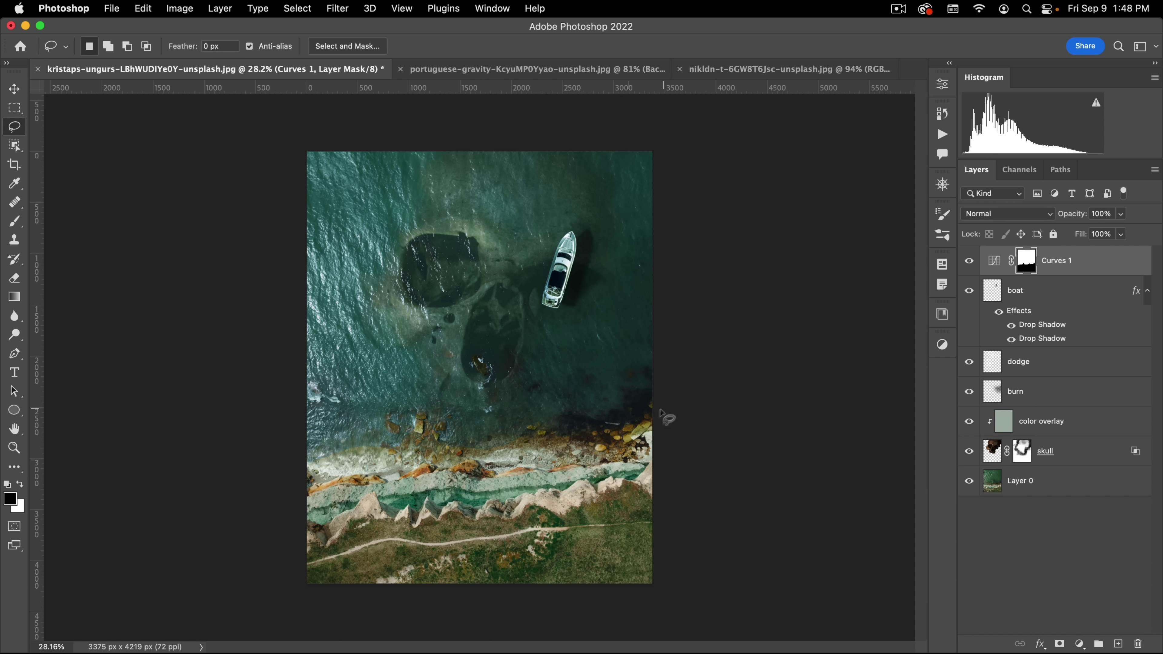
drag(343, 455, 489, 397)
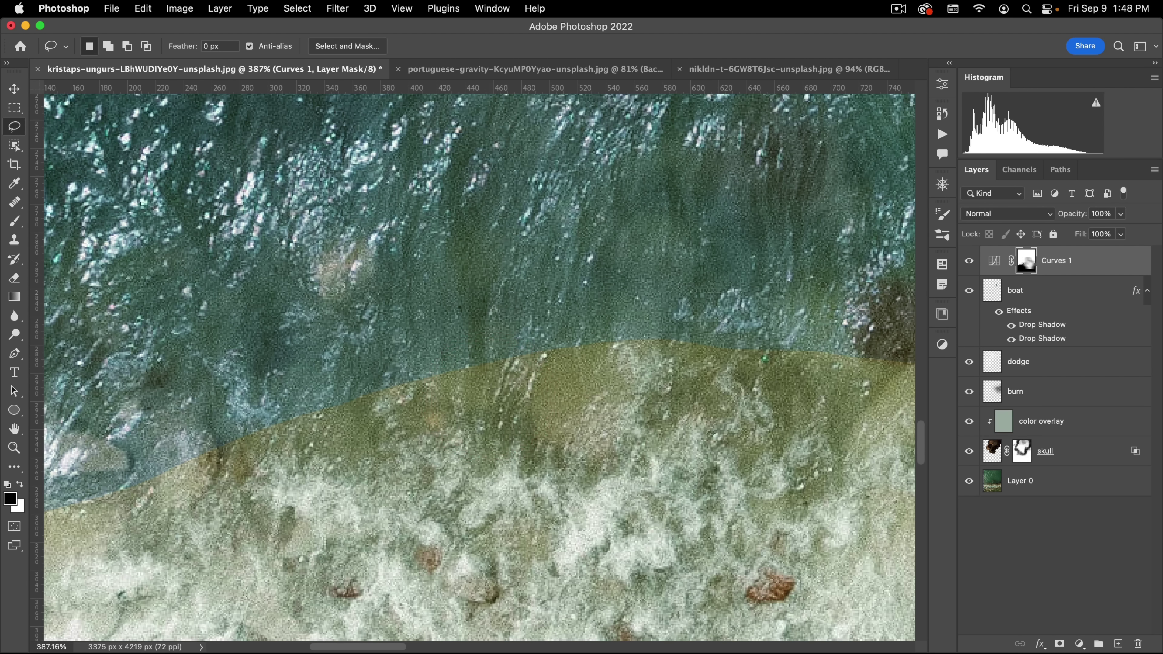
double_click(1026, 264)
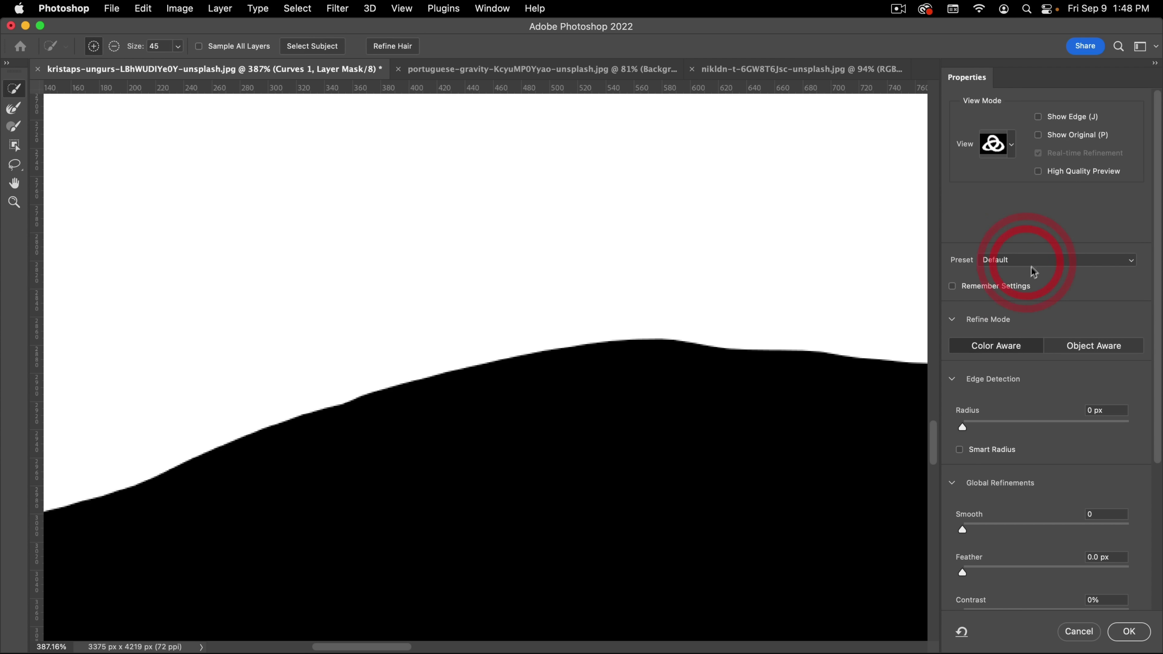
click(1085, 635)
- Turn off the Tools preference "Double Click Layer Mask Launches Select and Mask Workspace" and open the Curves mask's properties
click(64, 8)
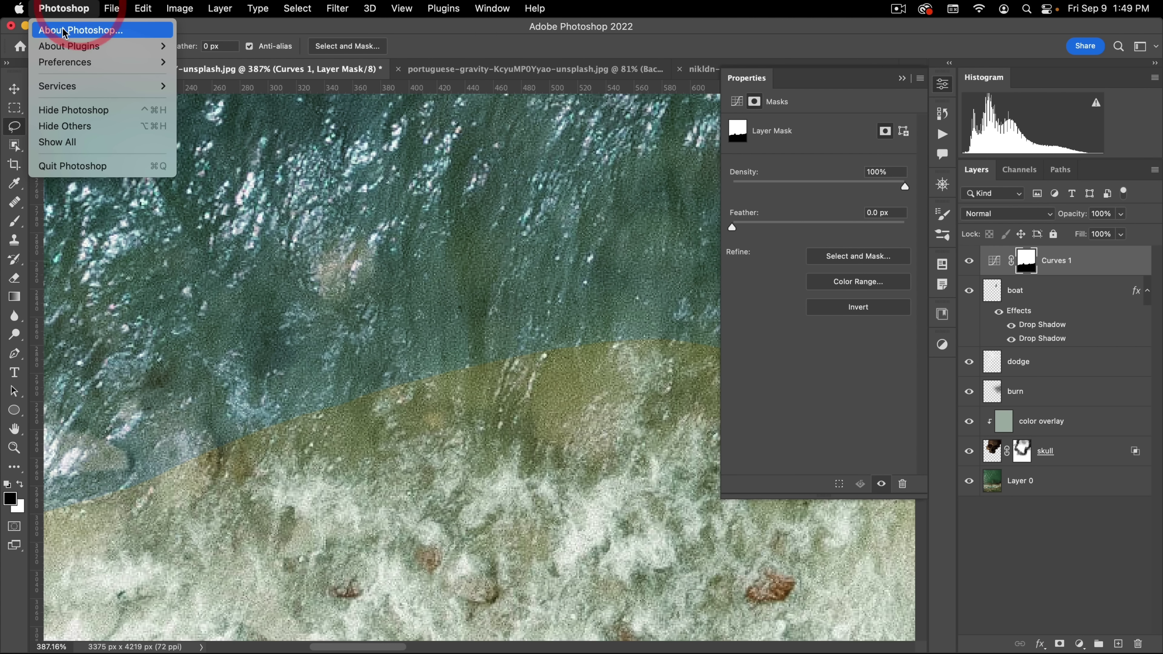
mouse_move(75, 63)
click(204, 60)
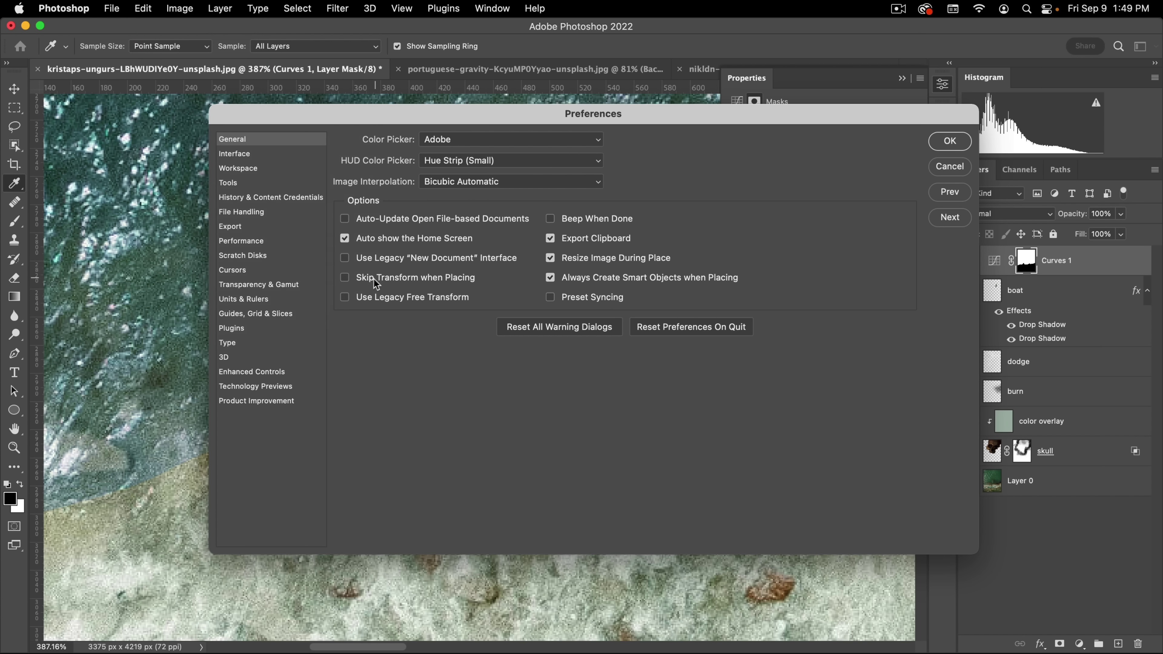
click(258, 156)
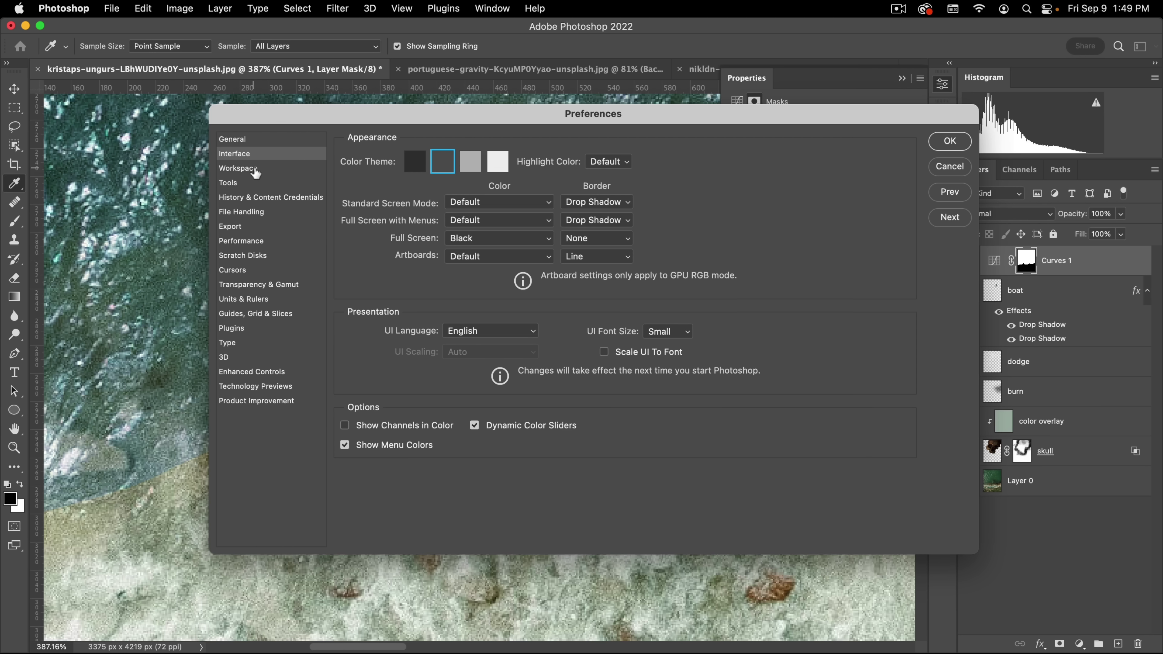
click(255, 170)
click(260, 185)
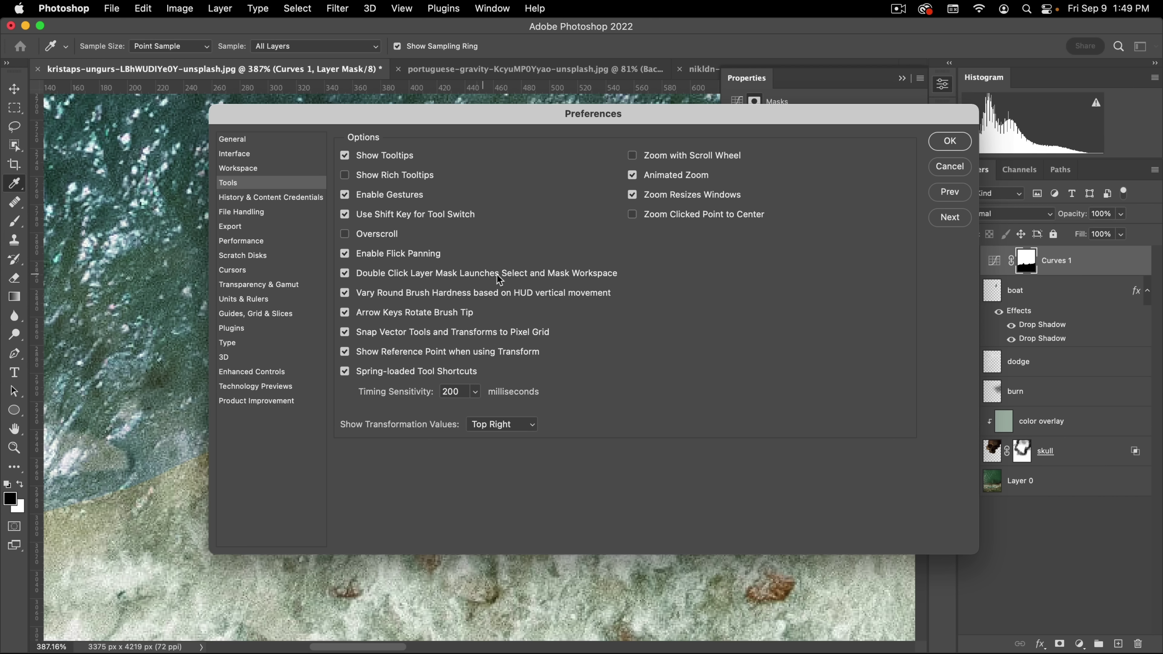
click(375, 275)
click(949, 141)
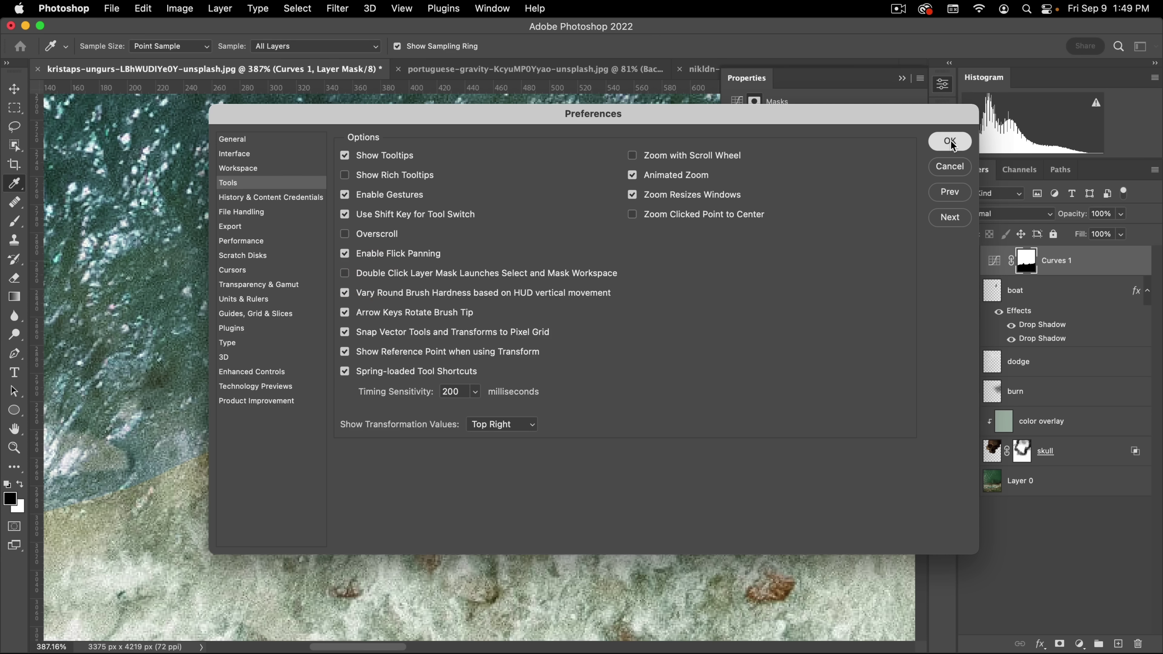
double_click(1024, 259)
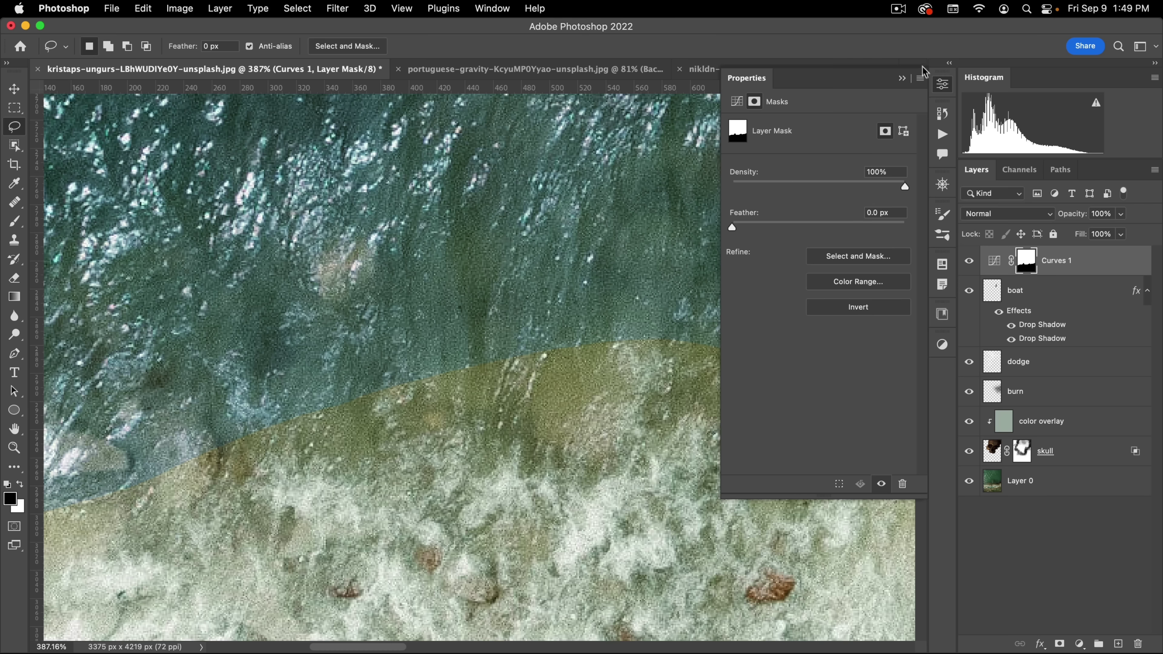
- Feather the Curves 1 layer mask by 103.9 px to soften the transition along the shoreline
click(942, 85)
double_click(1025, 260)
drag(839, 230, 844, 228)
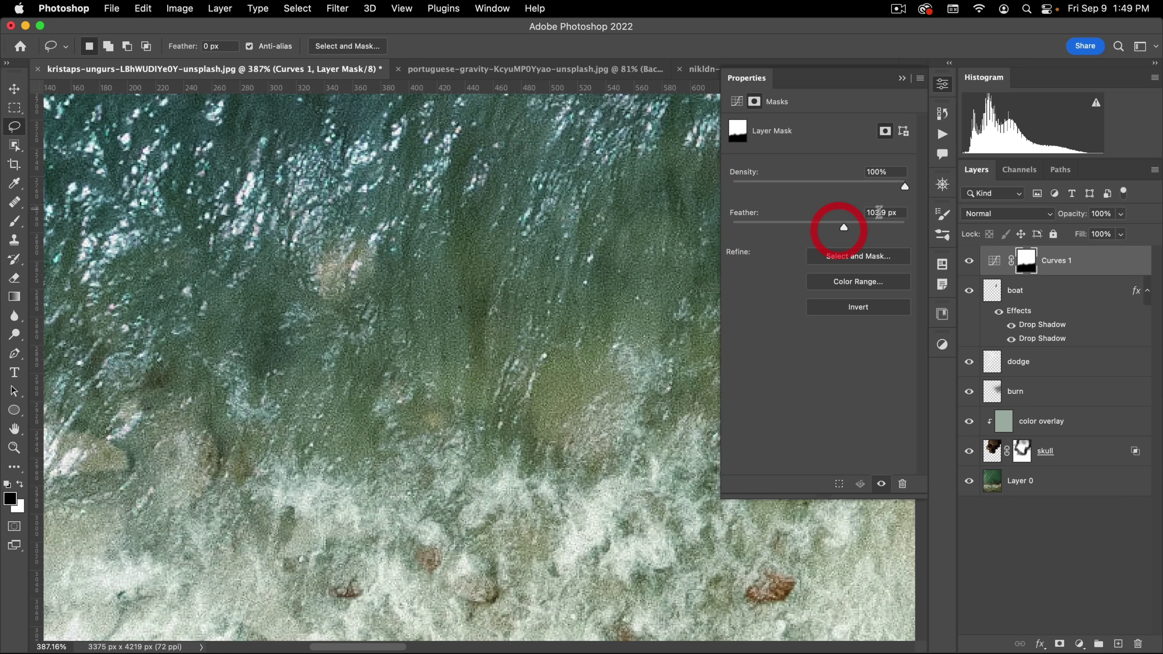
drag(443, 295, 289, 362)
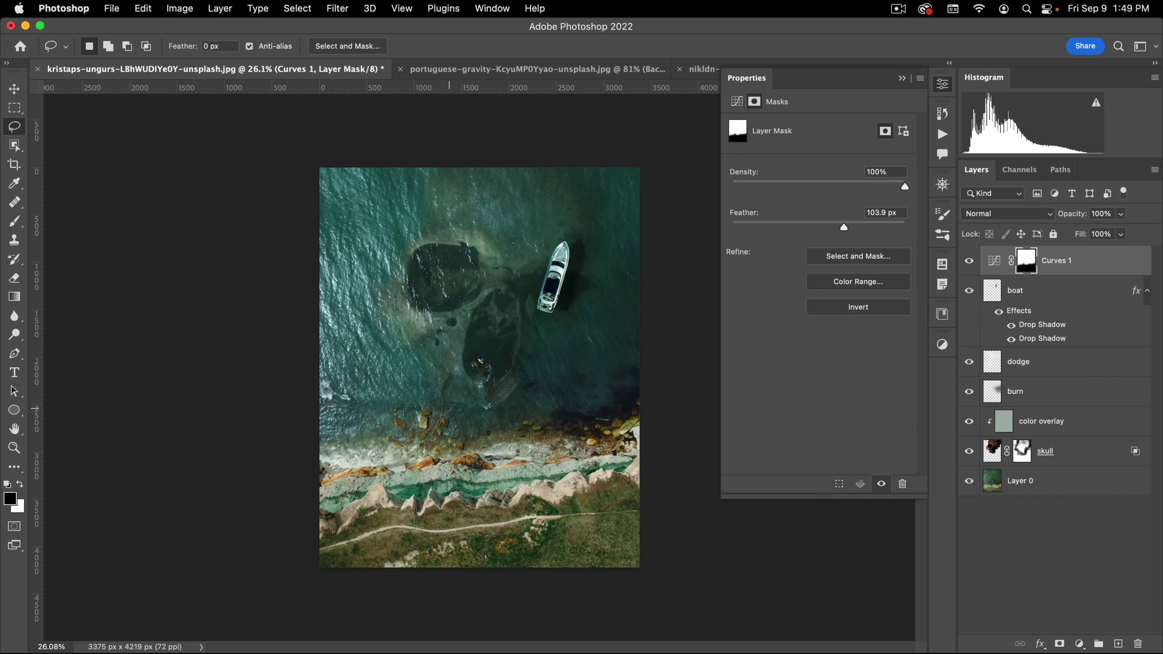
click(942, 85)
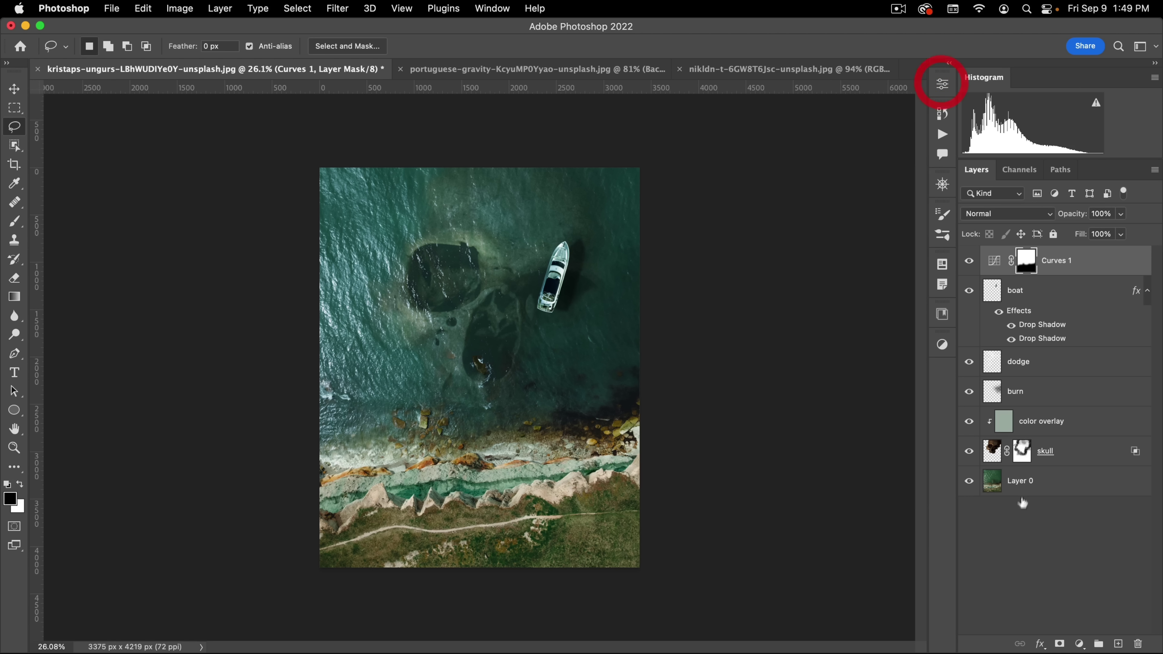
- Adjust the color overlay layer with Hue/Saturation, setting Saturation to +27 and Lightness to -16
click(967, 423)
click(966, 422)
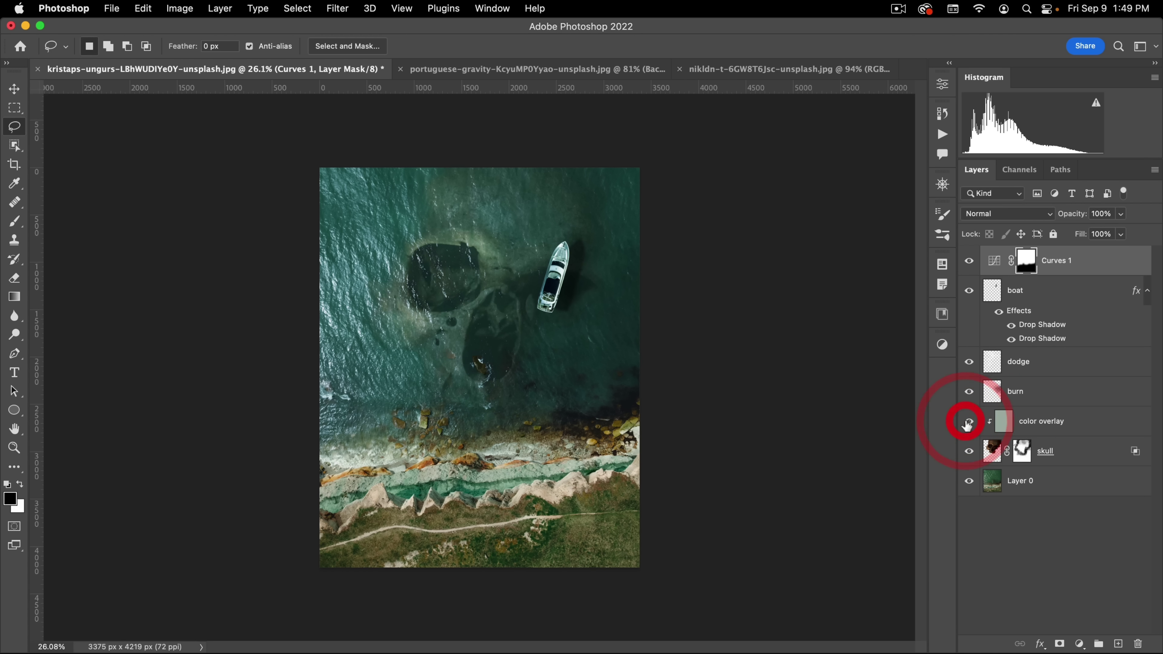
click(966, 423)
click(966, 422)
click(966, 422)
click(965, 423)
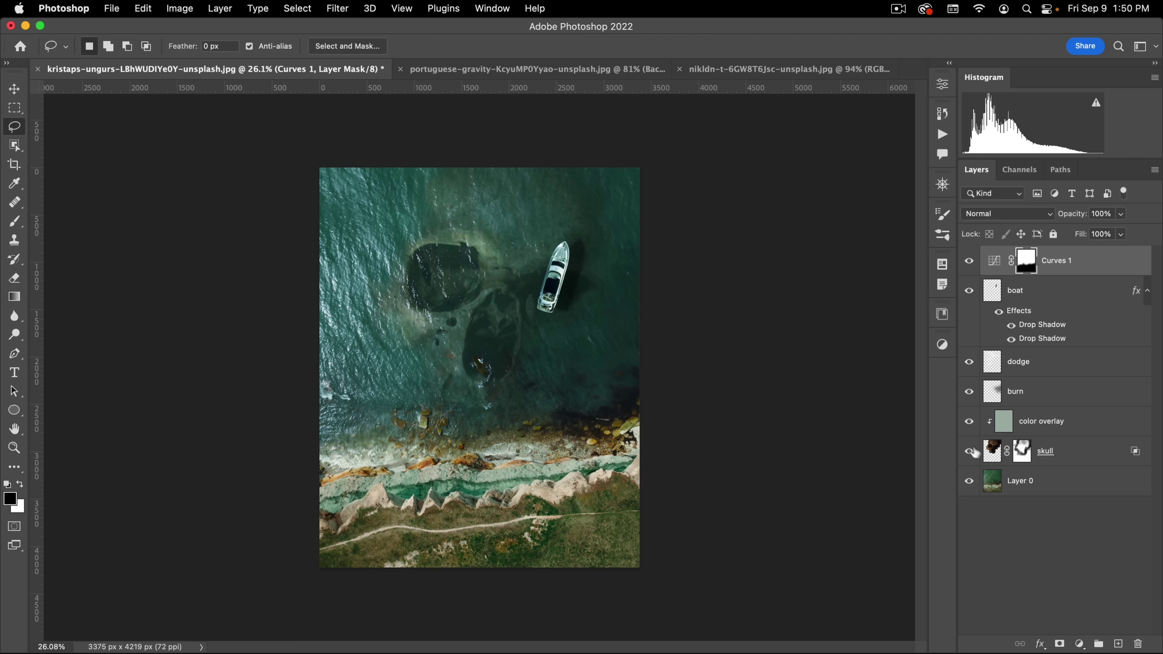
click(992, 451)
click(1011, 422)
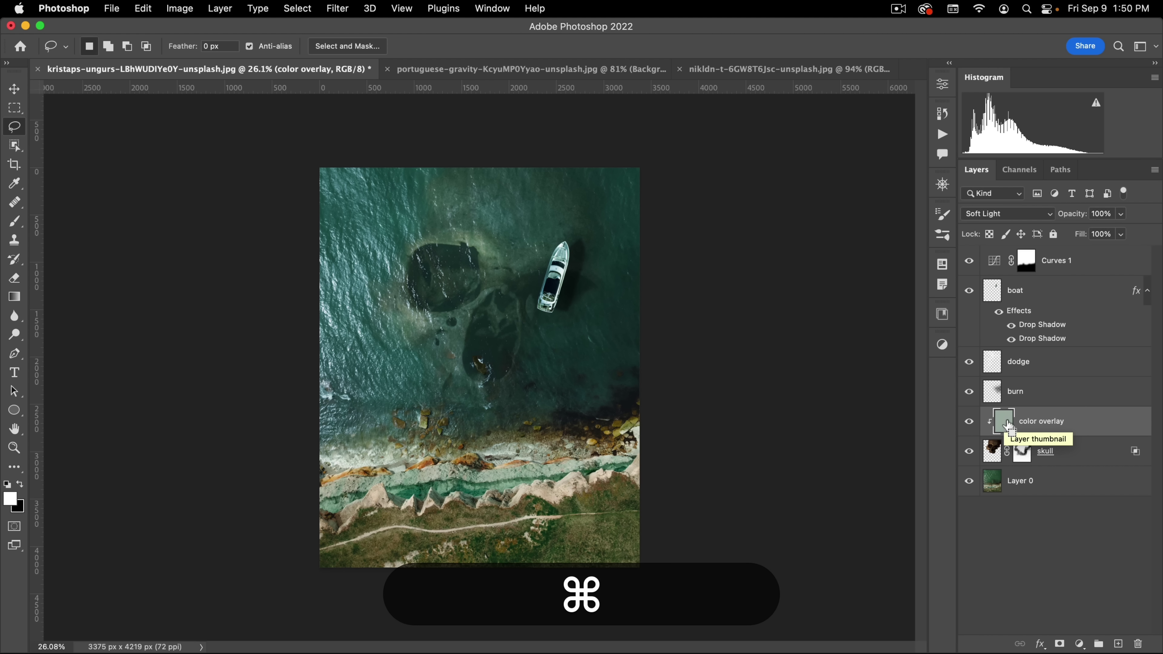
key(super+u)
mouse_move(761, 357)
mouse_down()
mouse_move(780, 323)
mouse_move(749, 357)
mouse_up()
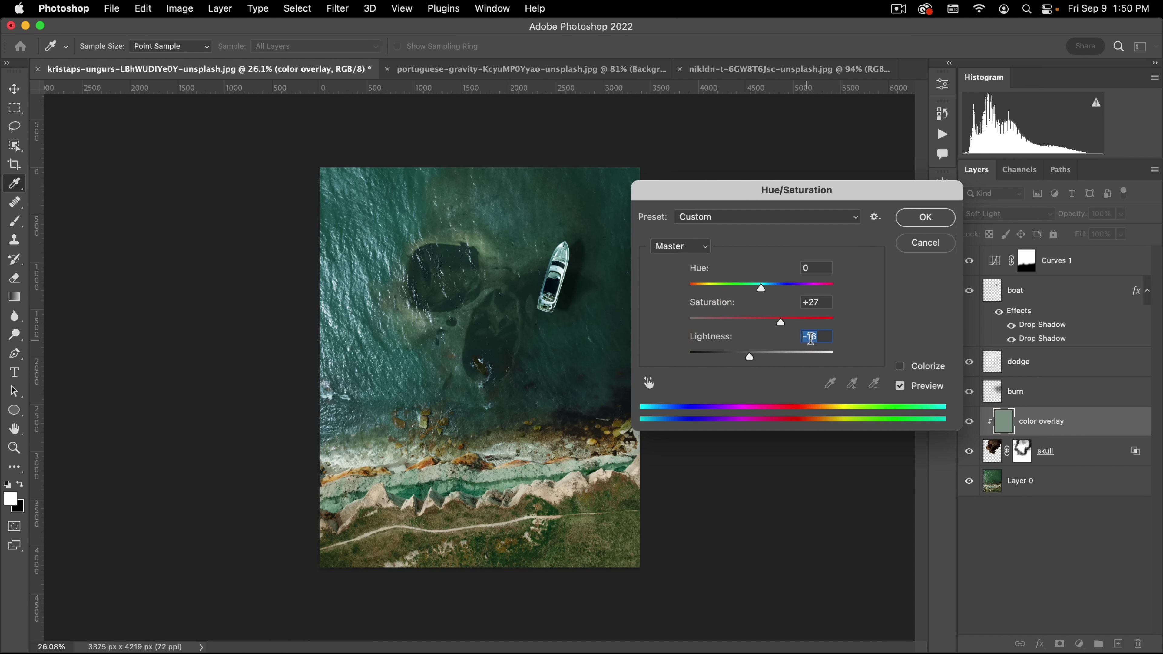
click(925, 218)
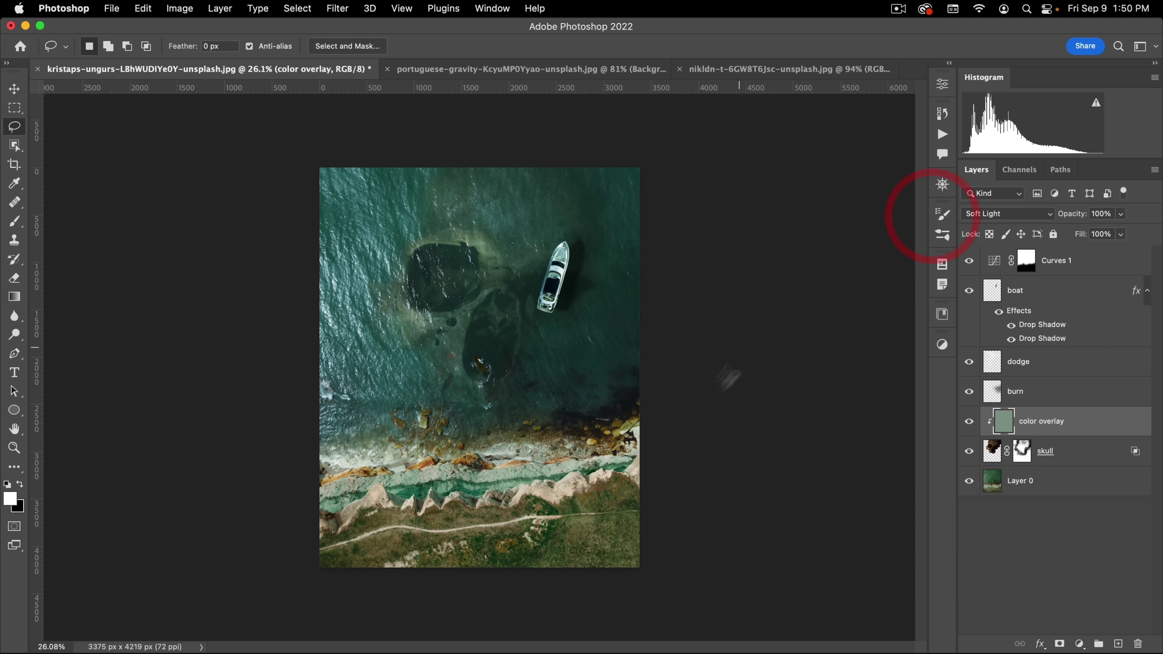
- Switch the skull layer's visibility off and on to examine how it blends with the water
click(967, 452)
click(967, 452)
click(981, 453)
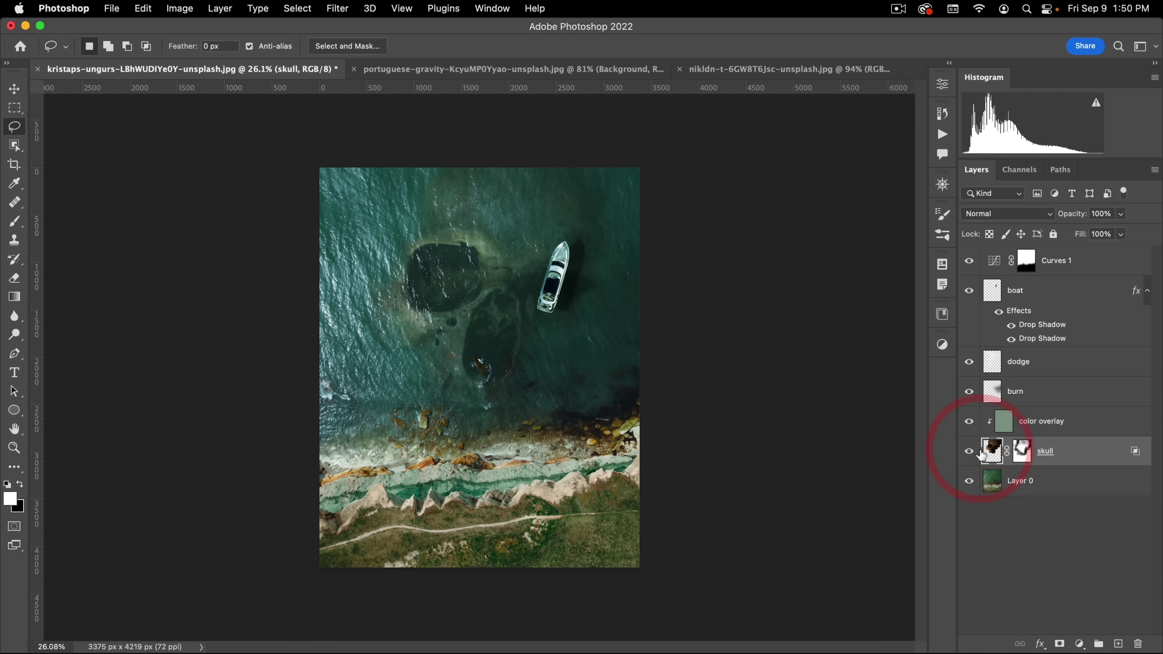
click(967, 451)
click(967, 451)
click(968, 452)
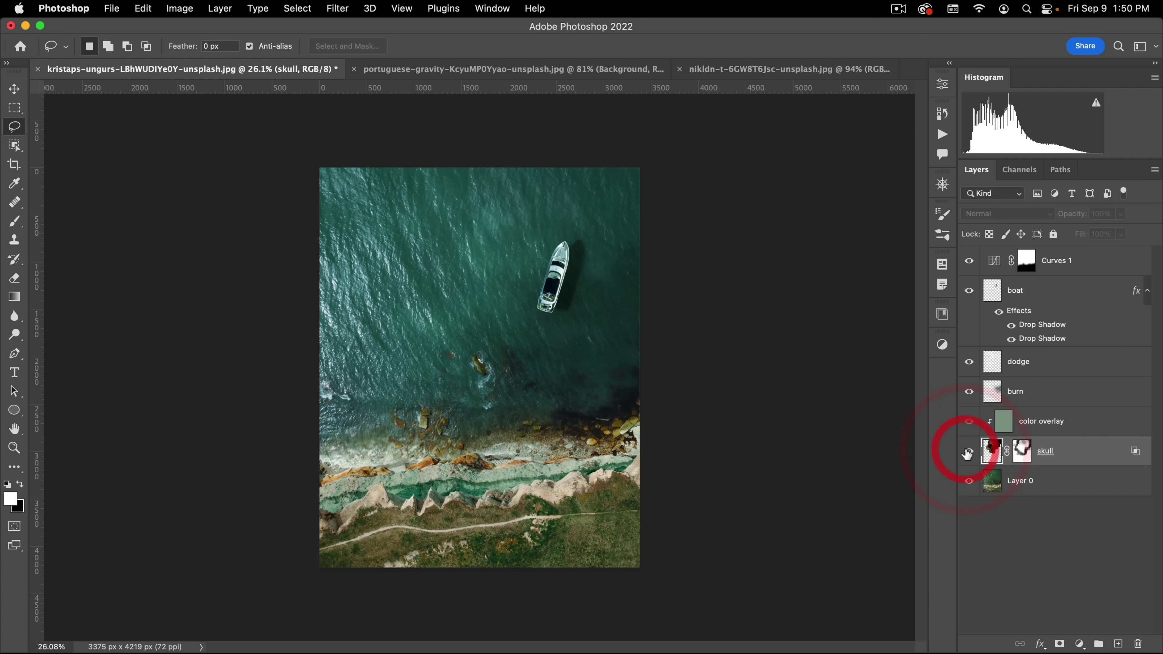
click(967, 451)
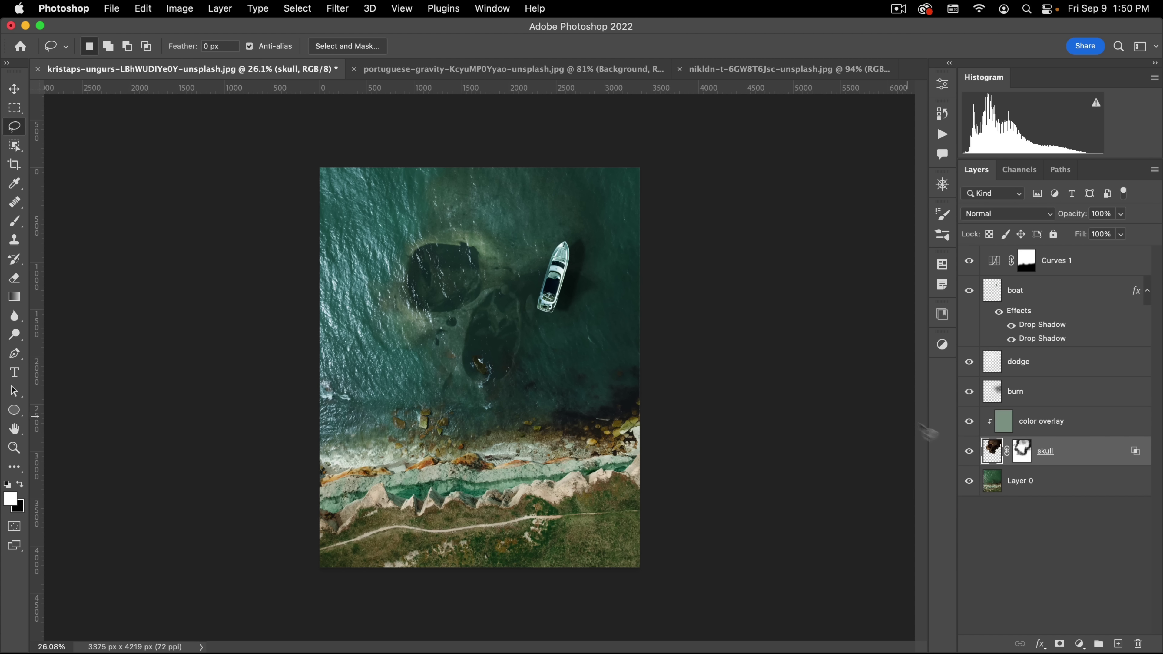
click(969, 452)
click(968, 451)
- Paint black on the skull's mask with a 100% flow brush to uncover the small rock and the foam around it
click(1022, 451)
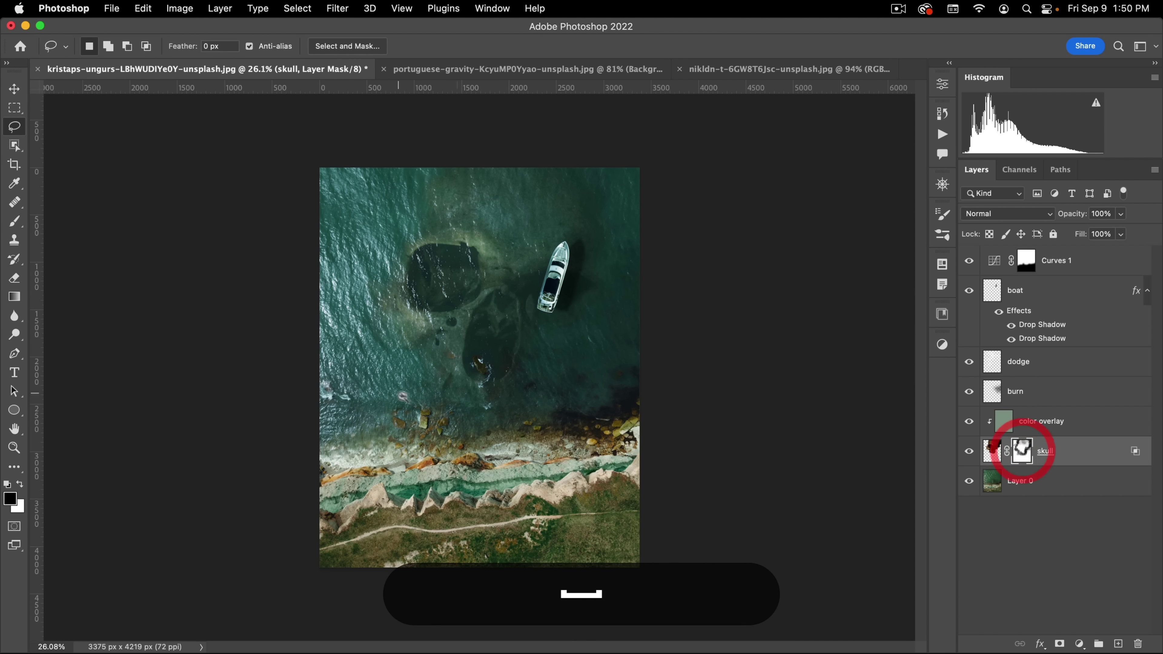
mouse_move(478, 383)
mouse_down()
mouse_move(578, 335)
mouse_move(539, 311)
mouse_up()
key(b)
drag(434, 259, 228, 258)
drag(368, 246, 312, 258)
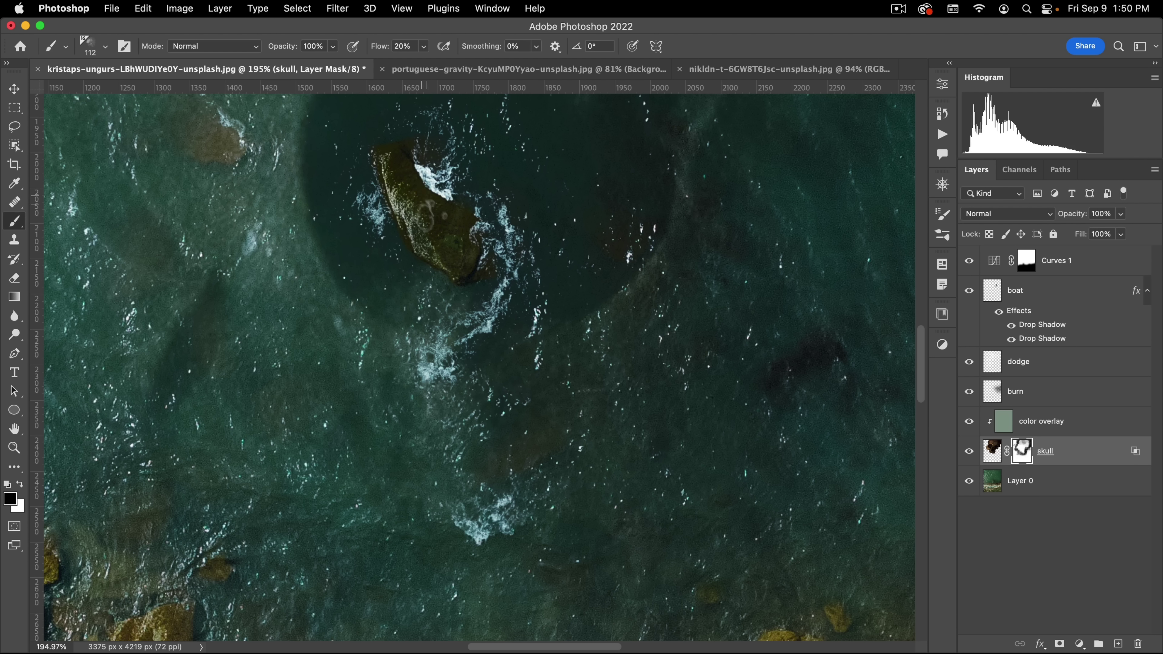
click(411, 185)
drag(384, 48, 563, 68)
click(397, 202)
mouse_move(397, 202)
mouse_down()
mouse_move(451, 203)
mouse_move(496, 297)
mouse_move(460, 339)
mouse_move(451, 277)
mouse_move(456, 406)
mouse_move(520, 282)
mouse_move(427, 124)
mouse_up()
mouse_move(368, 160)
mouse_down()
mouse_move(416, 190)
mouse_move(477, 302)
mouse_move(446, 261)
mouse_up()
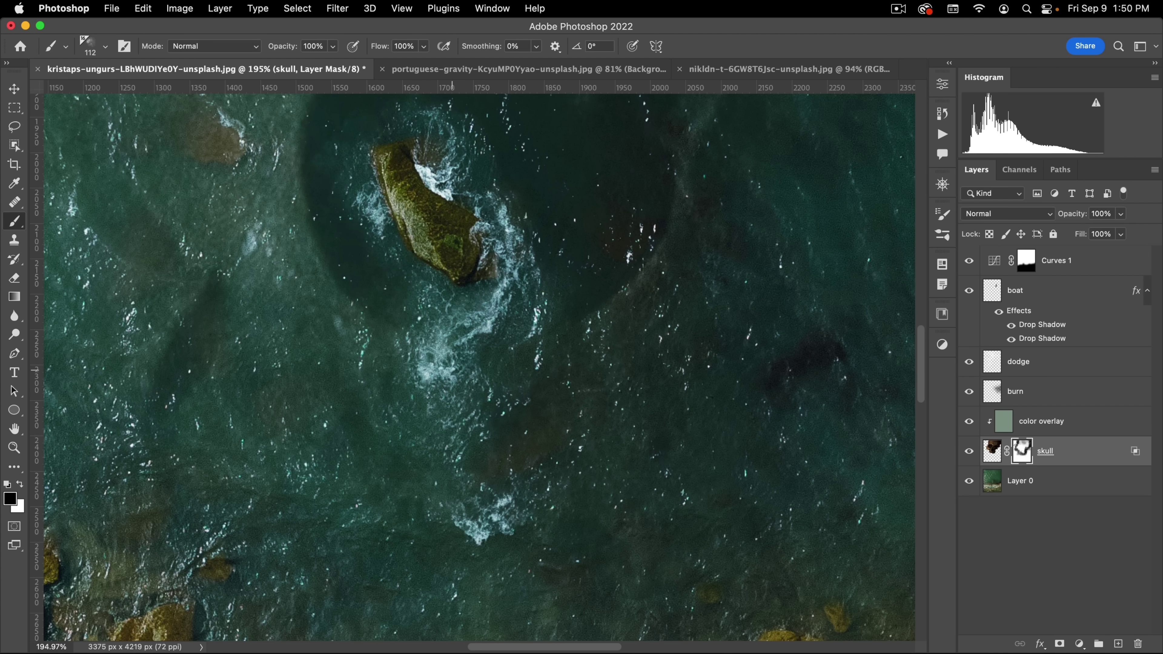
mouse_move(384, 179)
mouse_down()
mouse_move(449, 254)
mouse_move(453, 237)
mouse_up()
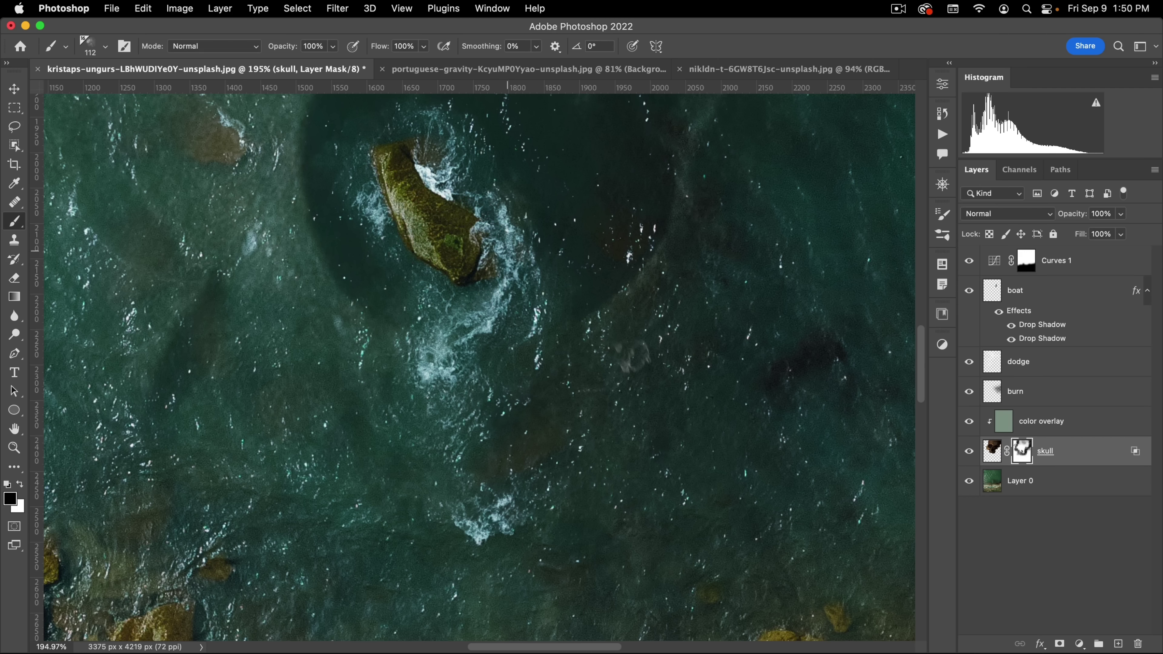
mouse_move(530, 446)
mouse_down()
mouse_move(490, 506)
mouse_move(538, 432)
mouse_move(491, 479)
mouse_up()
drag(491, 478, 548, 404)
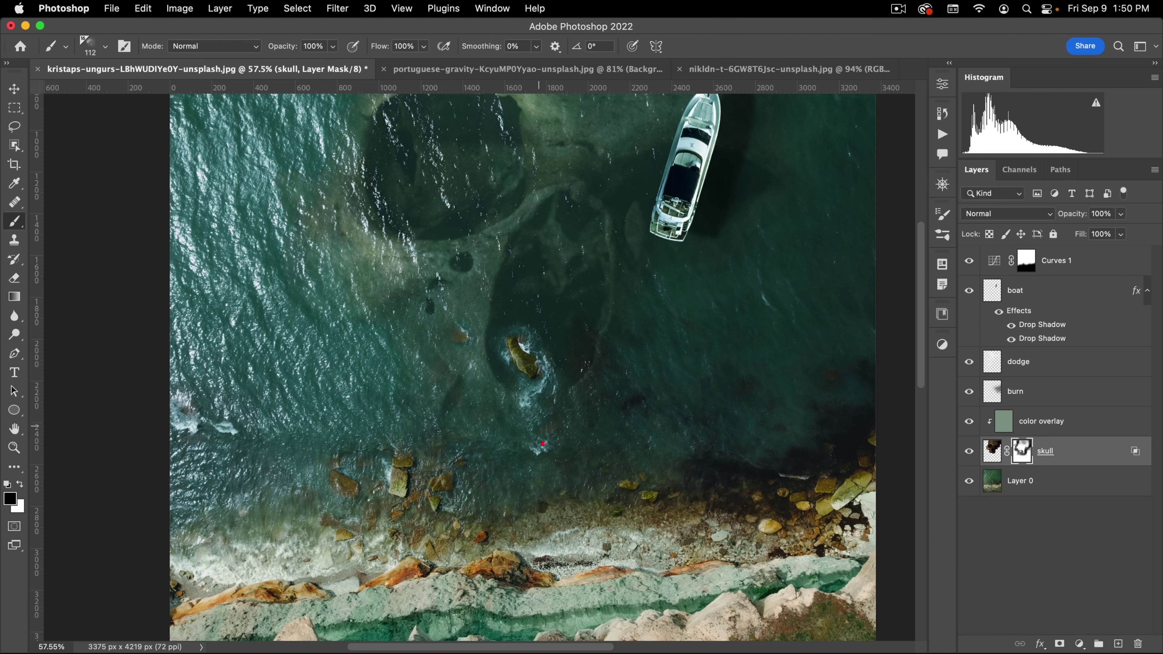
- Isolate Layer 0, lasso the small rock with its surrounding foam, and make all layers visible again
drag(540, 420, 564, 411)
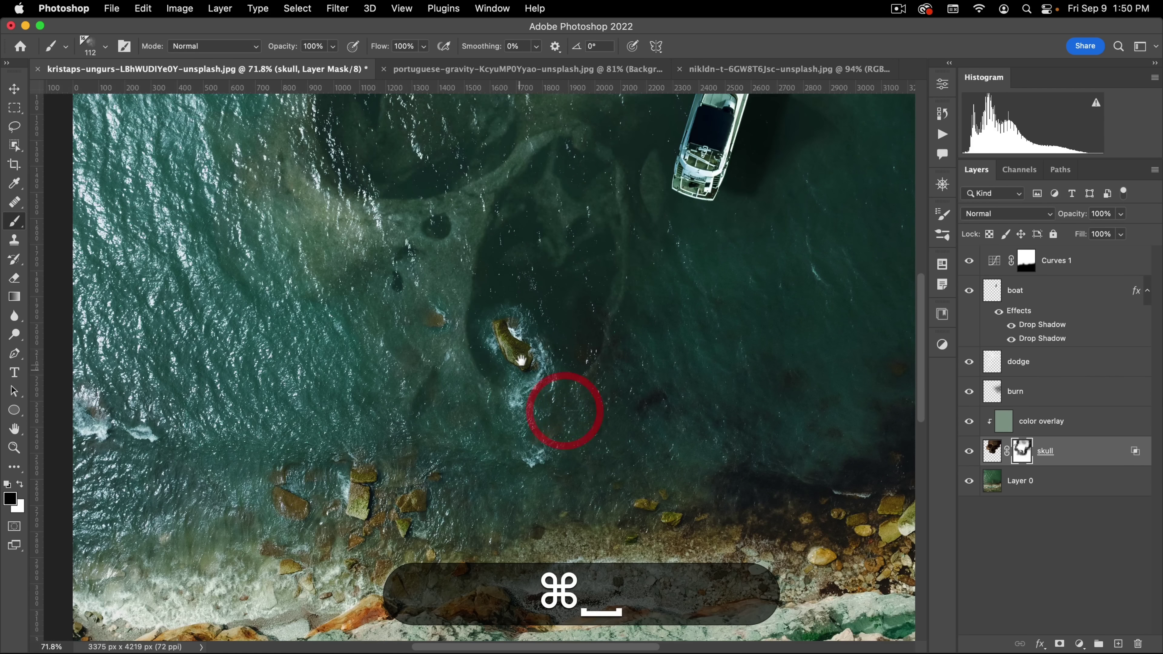
drag(521, 361, 539, 446)
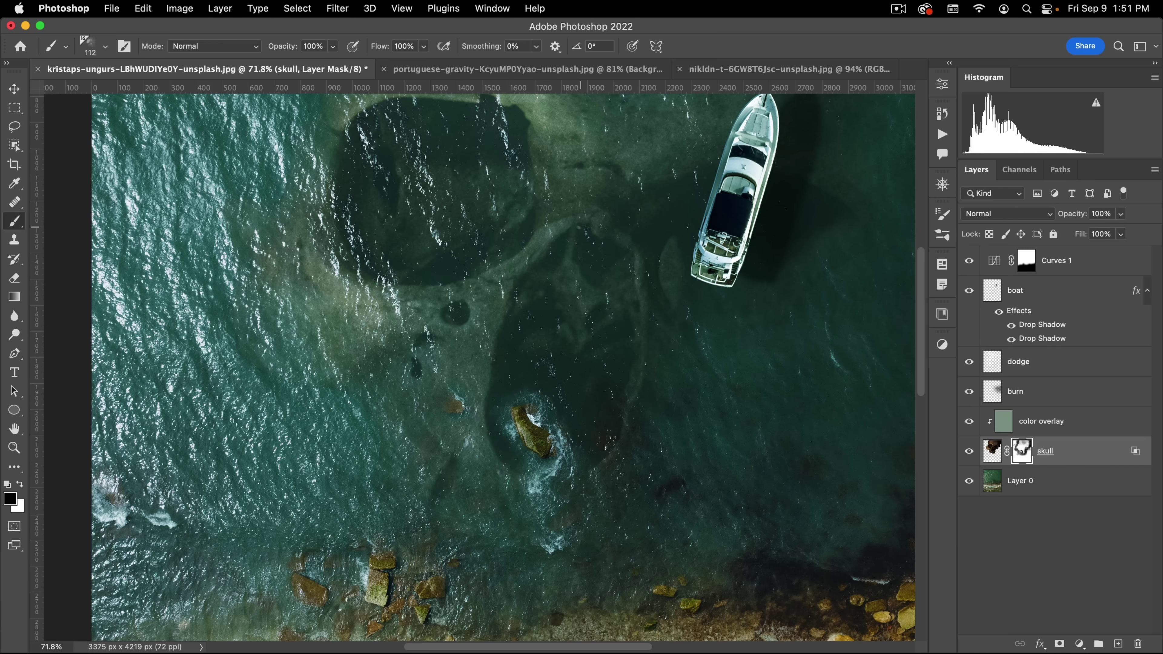
drag(553, 262, 527, 284)
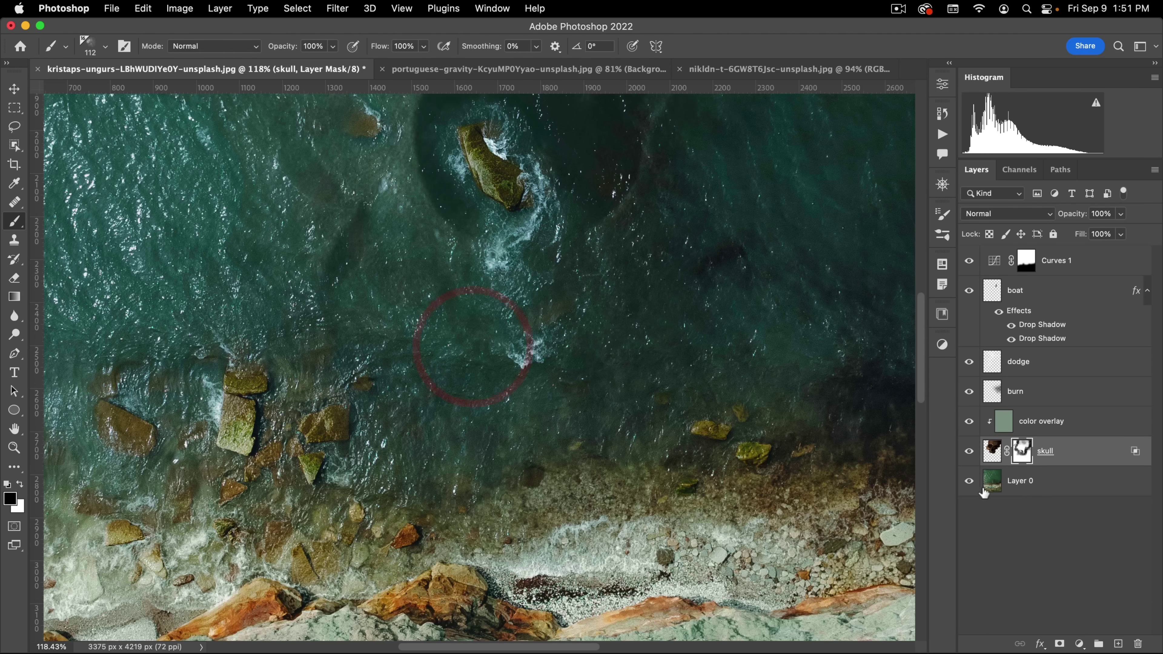
alt+click(969, 482)
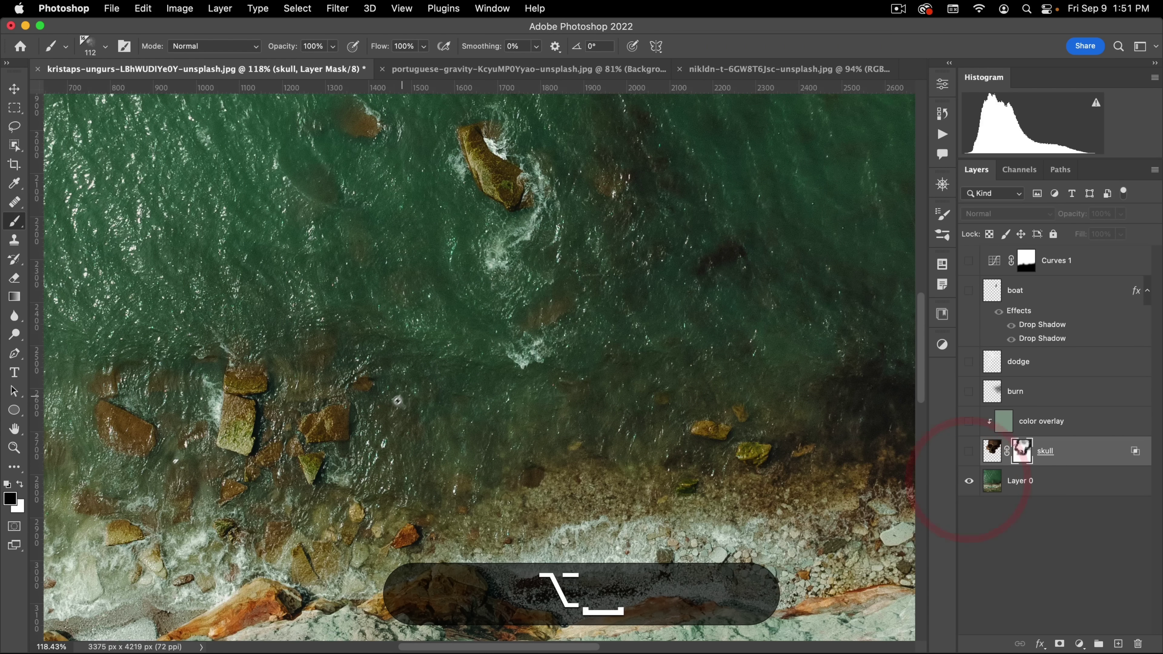
mouse_move(398, 400)
mouse_down()
mouse_move(376, 403)
mouse_move(390, 415)
mouse_move(369, 478)
mouse_up()
drag(398, 300, 475, 298)
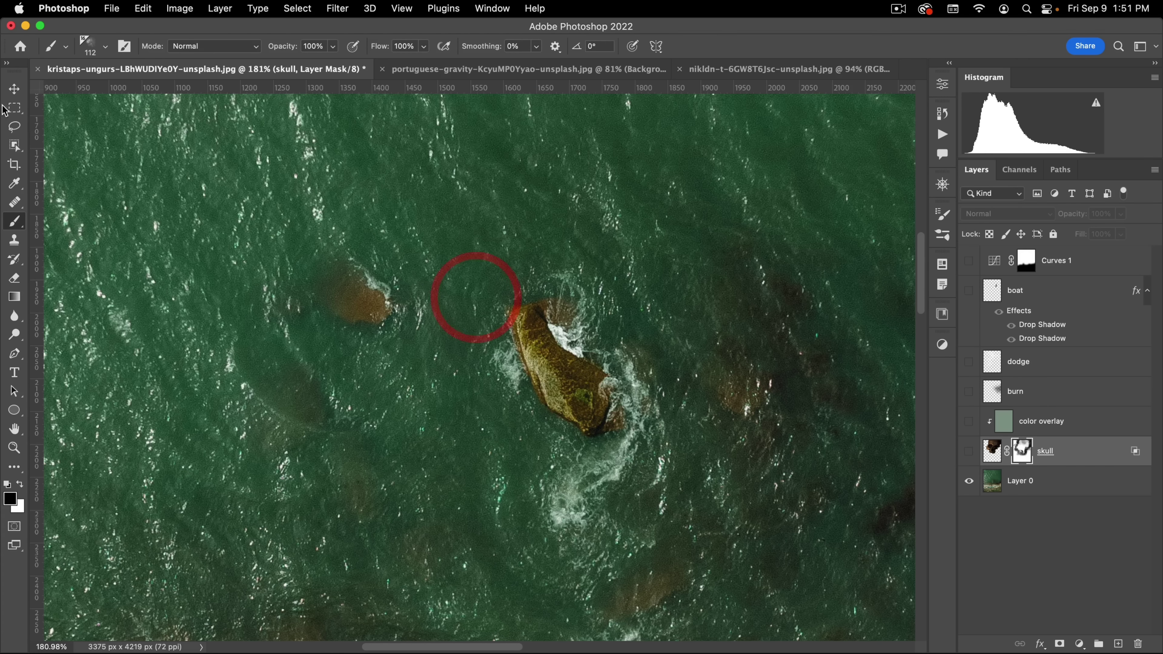
click(16, 125)
drag(621, 294, 524, 254)
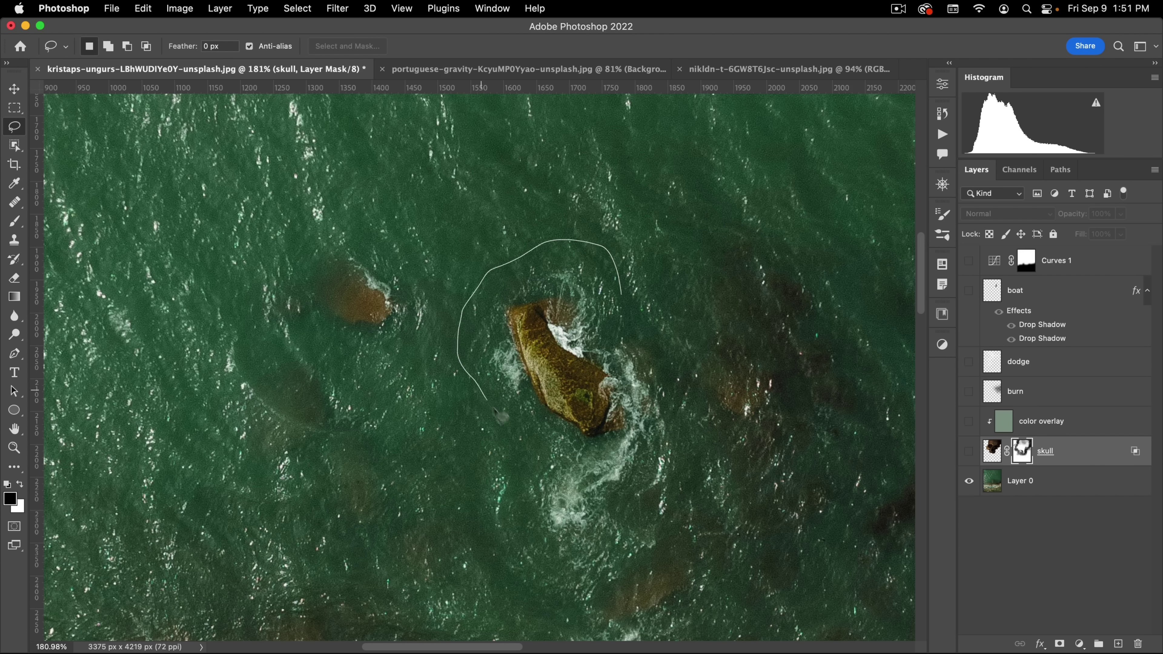
drag(666, 370, 609, 259)
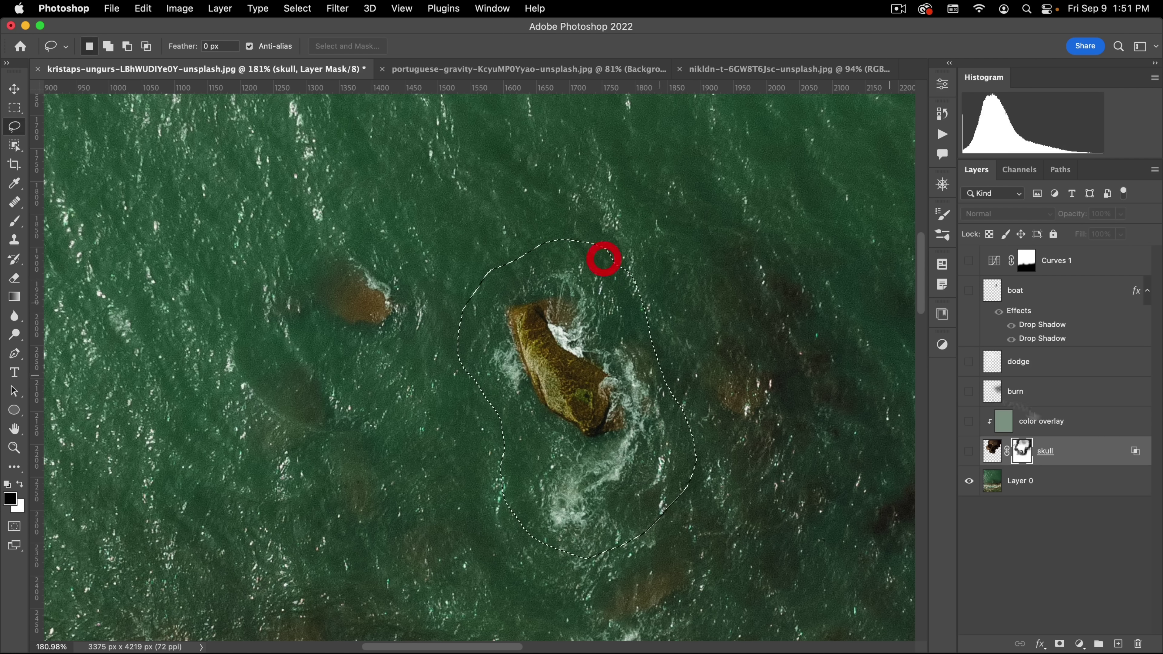
alt+click(969, 481)
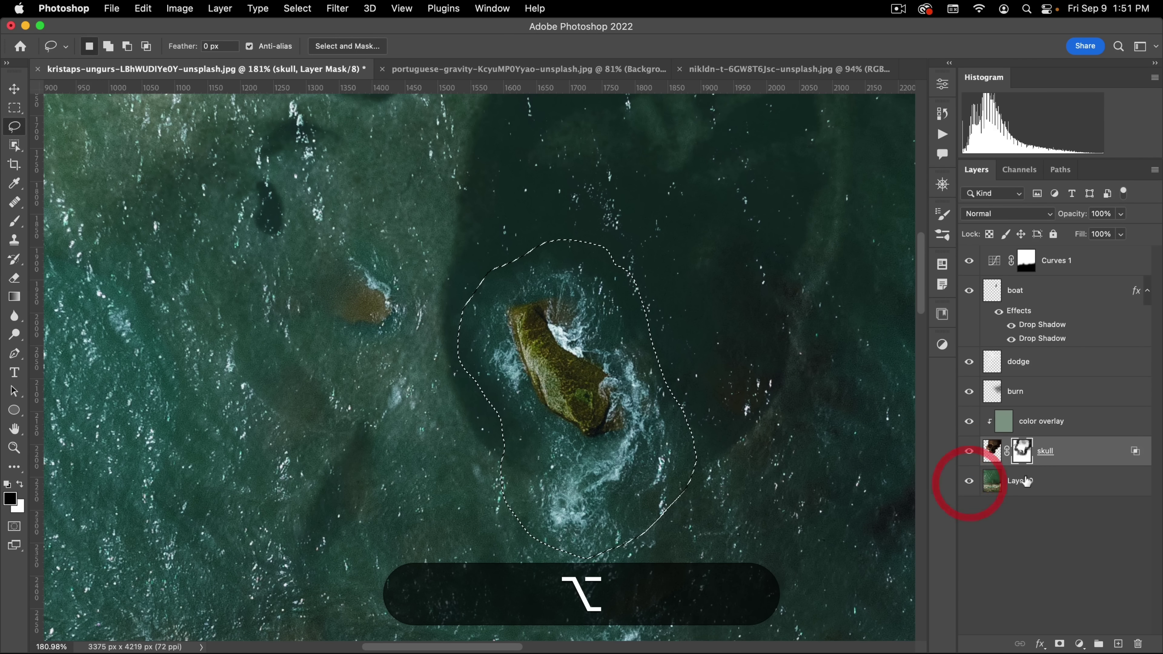
- Copy the selected rock from Layer 0 onto a new layer and transform it into place at the lower edge of the large eye socket
click(1013, 476)
key(super+j)
drag(513, 292, 449, 327)
key(v)
drag(559, 331, 506, 246)
key(super+t)
drag(430, 304, 442, 299)
double_click(441, 288)
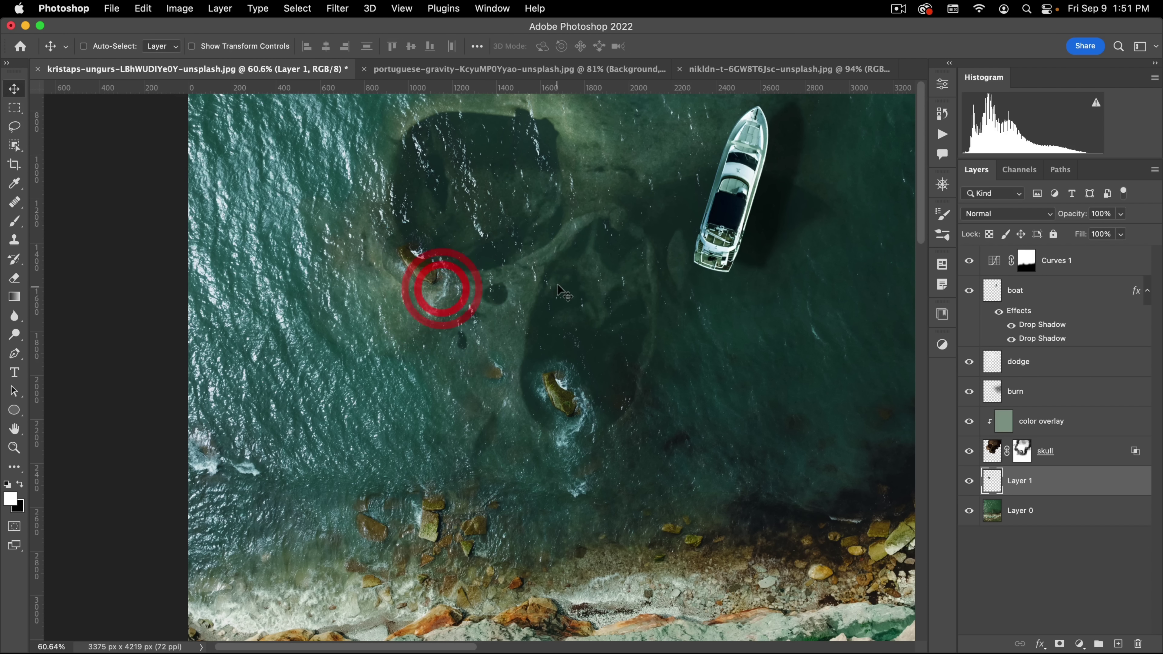
- Nudge the copied rock slightly and rotate it by -2.75° at the edge of the eye socket
key(super+space)
drag(395, 260, 462, 232)
mouse_move(494, 328)
mouse_down()
mouse_move(474, 364)
mouse_move(504, 359)
mouse_move(495, 347)
mouse_up()
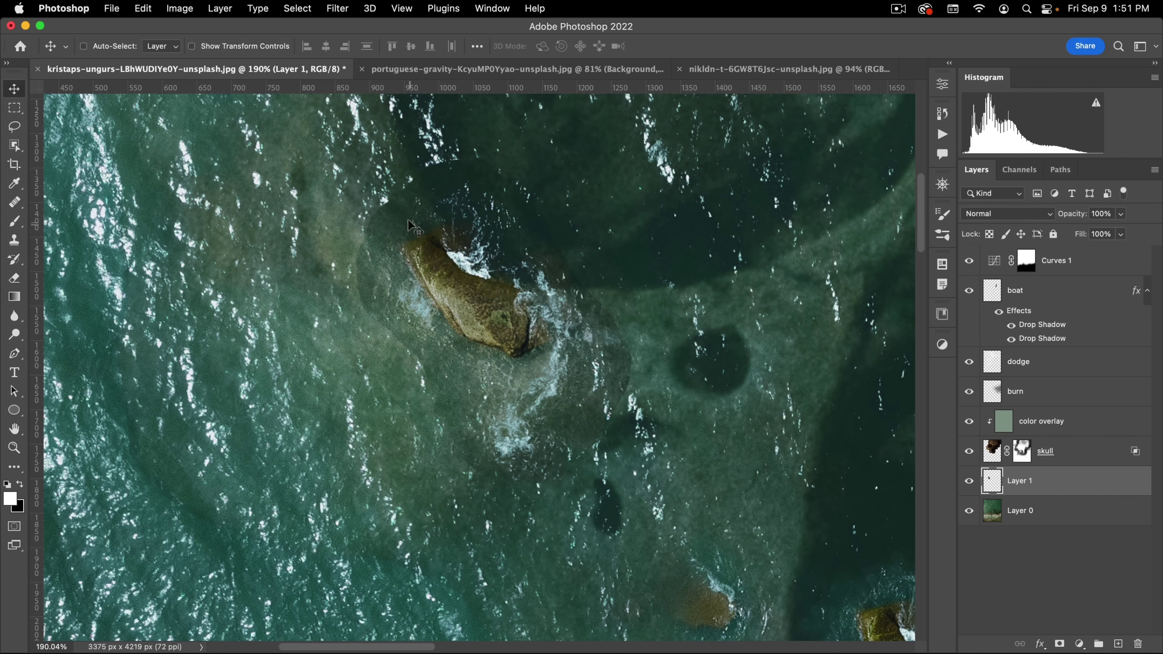
drag(489, 313, 491, 316)
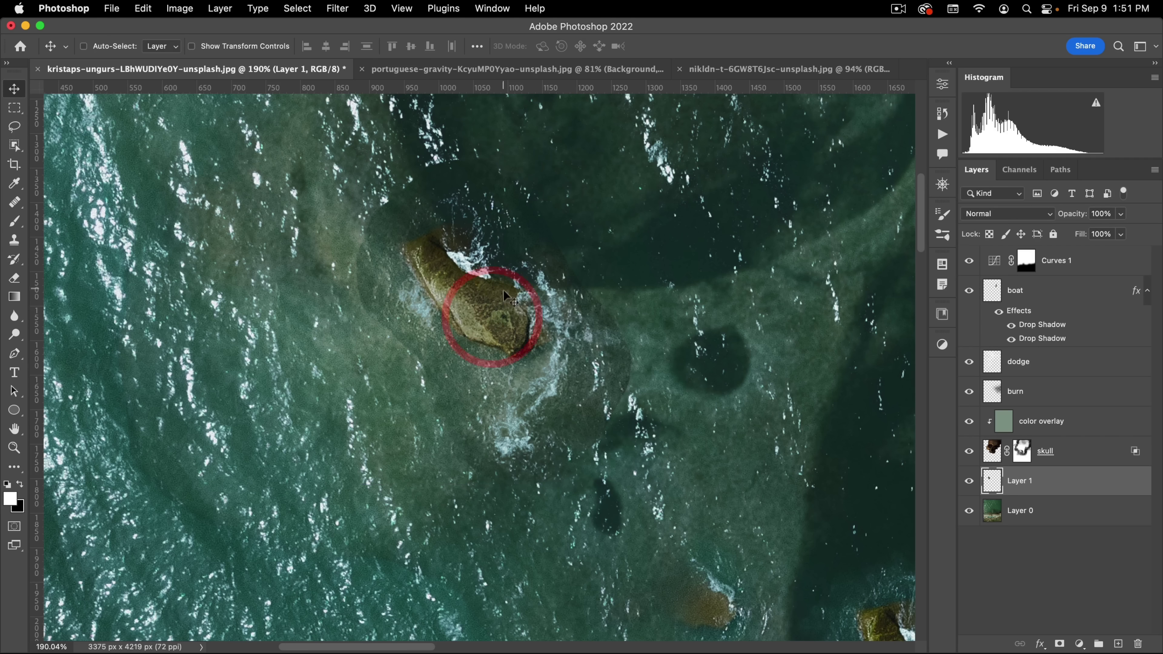
key(super+t)
drag(683, 326, 690, 316)
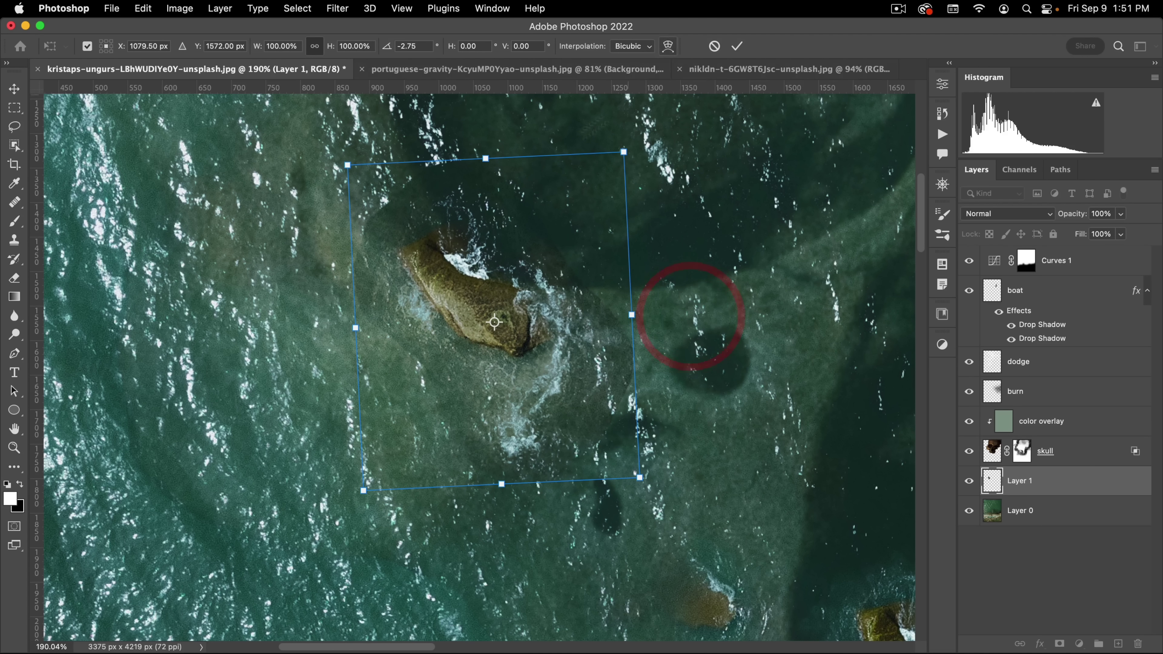
drag(688, 419, 611, 466)
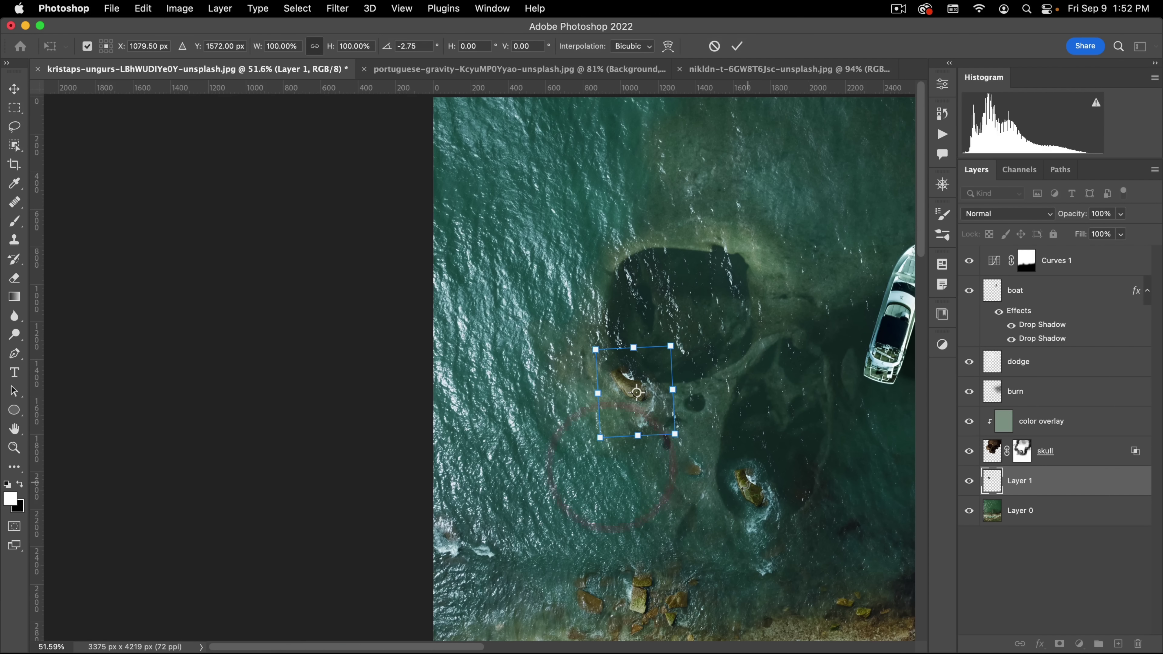
drag(613, 344, 665, 330)
drag(732, 517, 713, 502)
- Warp the copied rock and its foam into a different shape, apply the transform, and add a white layer mask to Layer 1
click(668, 45)
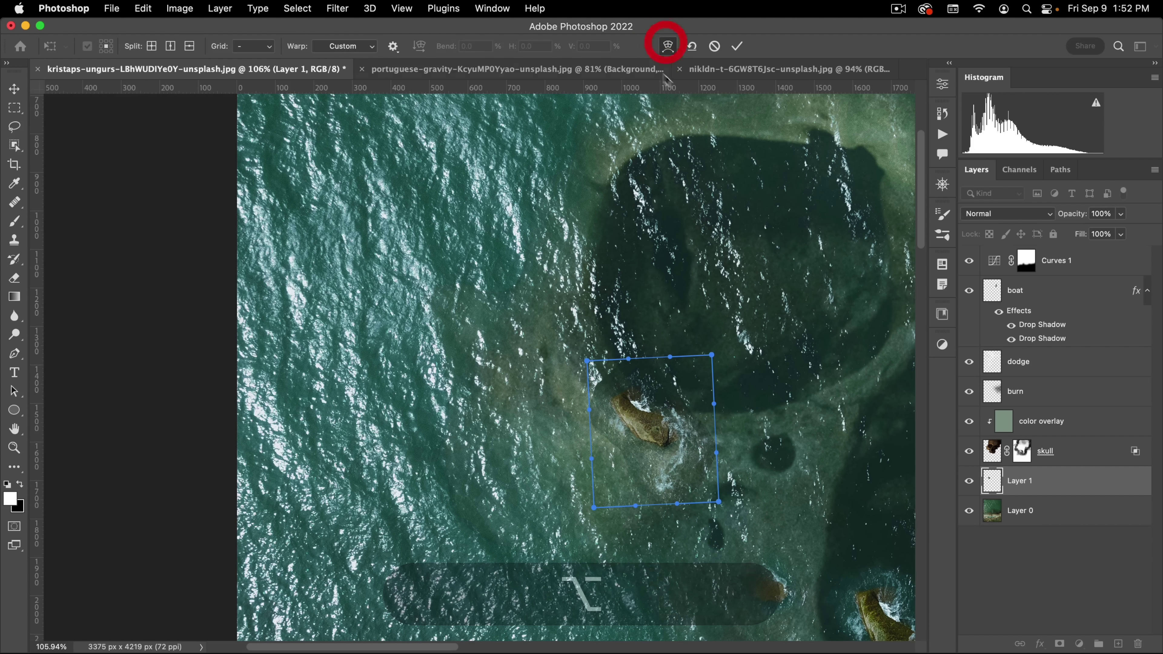
drag(618, 374, 615, 379)
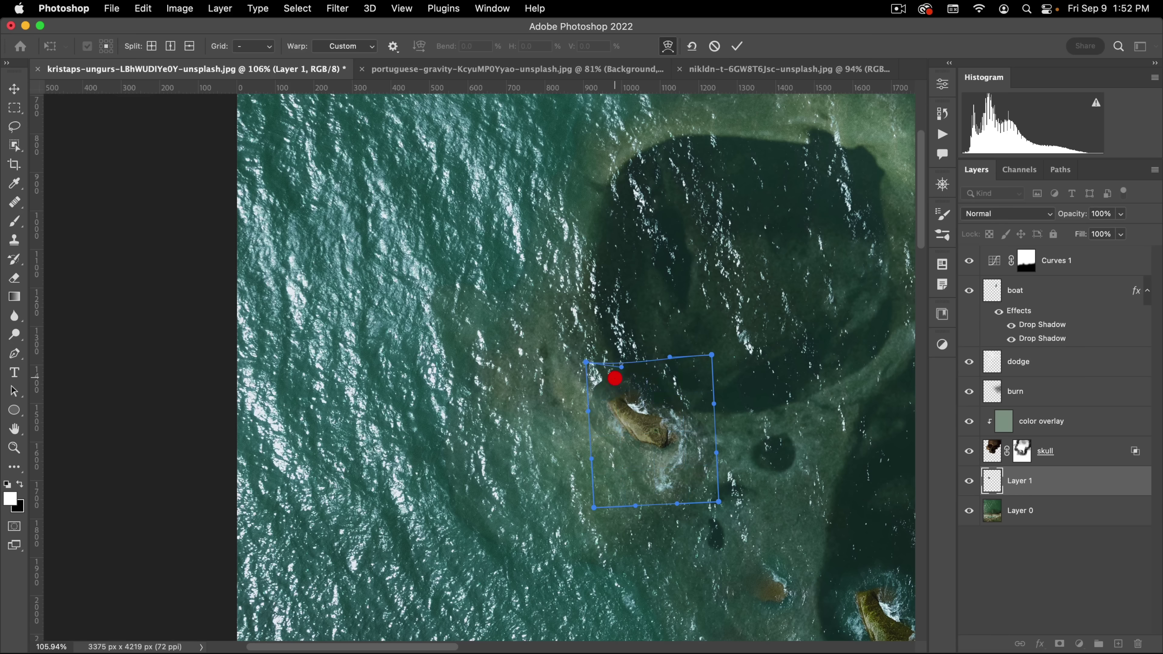
drag(654, 436, 659, 432)
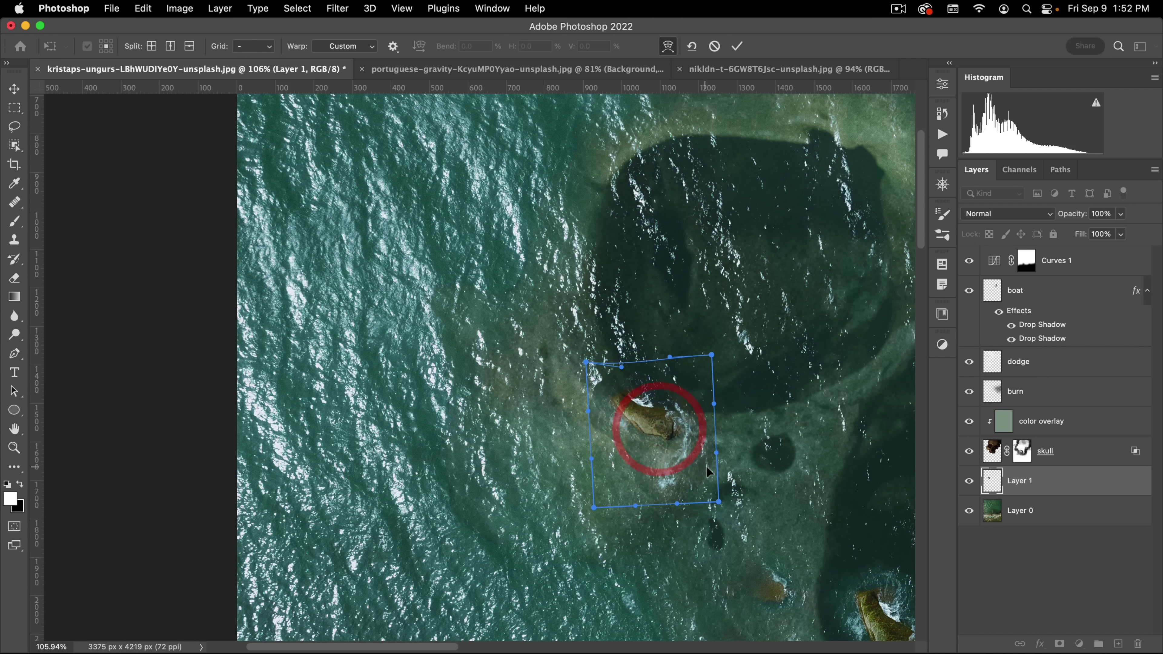
drag(702, 467, 714, 468)
click(633, 504)
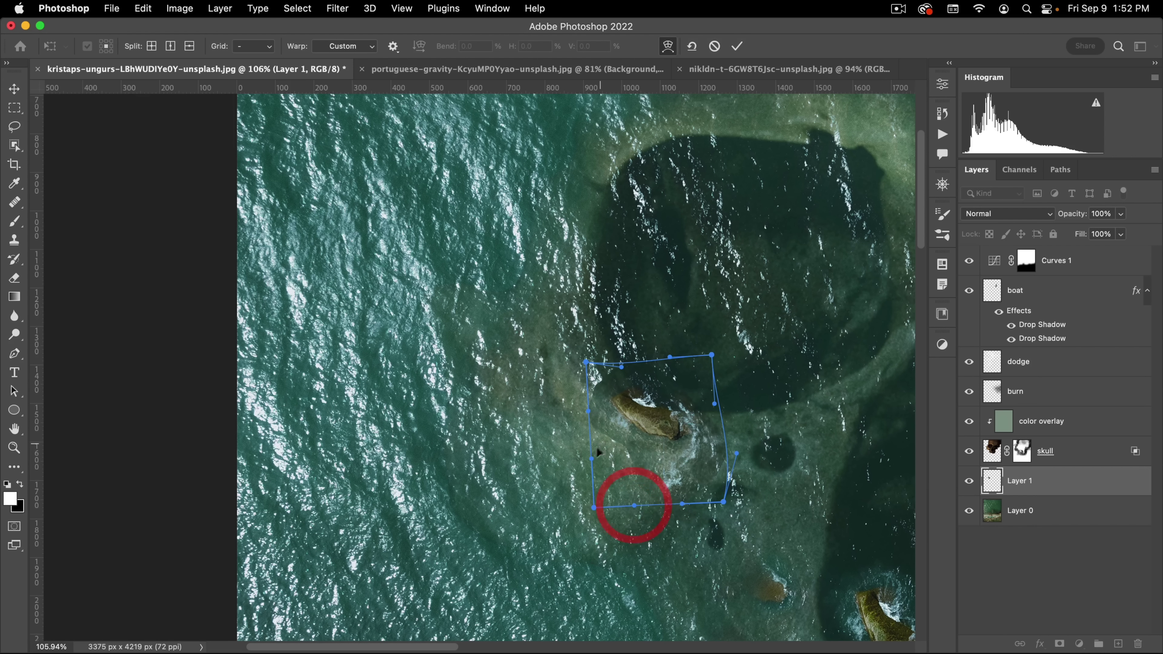
drag(598, 453, 594, 449)
drag(592, 380, 584, 362)
click(603, 346)
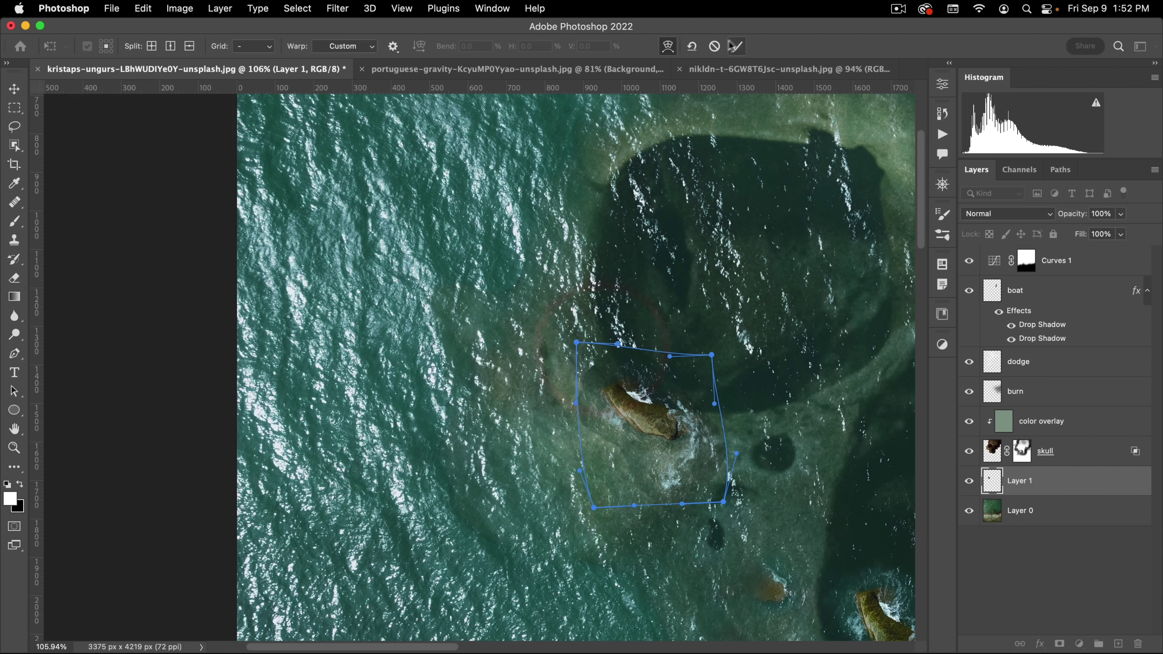
click(736, 46)
click(1057, 643)
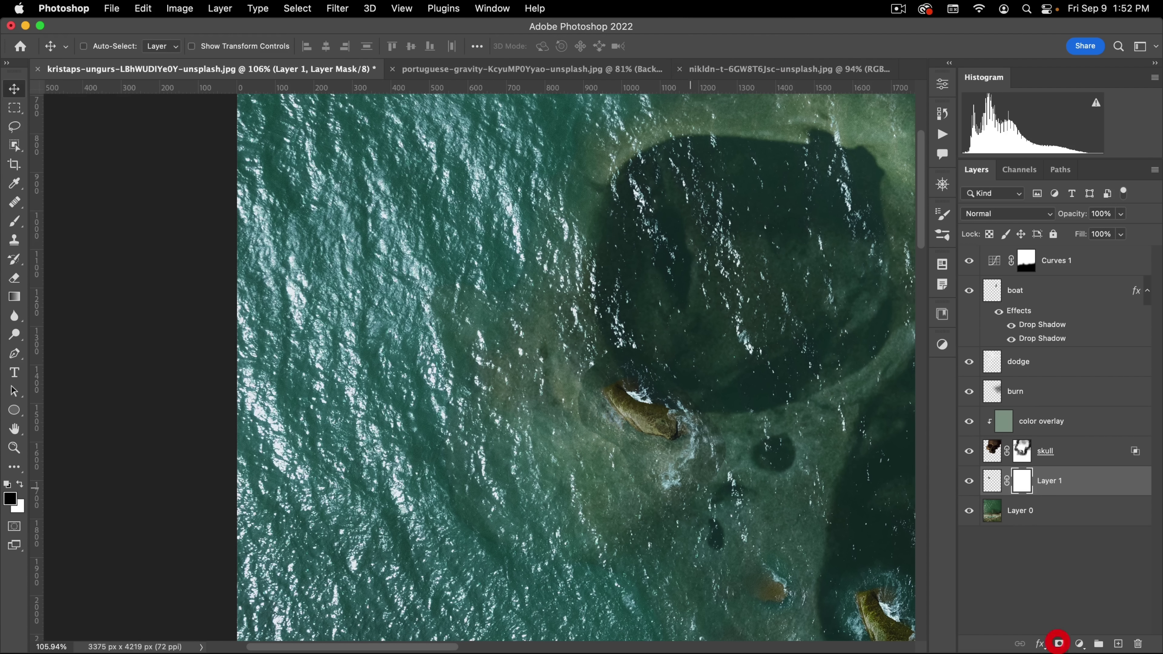
- Choose the Soft Round brush at a size of 82 px for painting black on Layer 1's mask
key(space)
drag(683, 448, 722, 442)
key(b)
key(b)
right_click(606, 308)
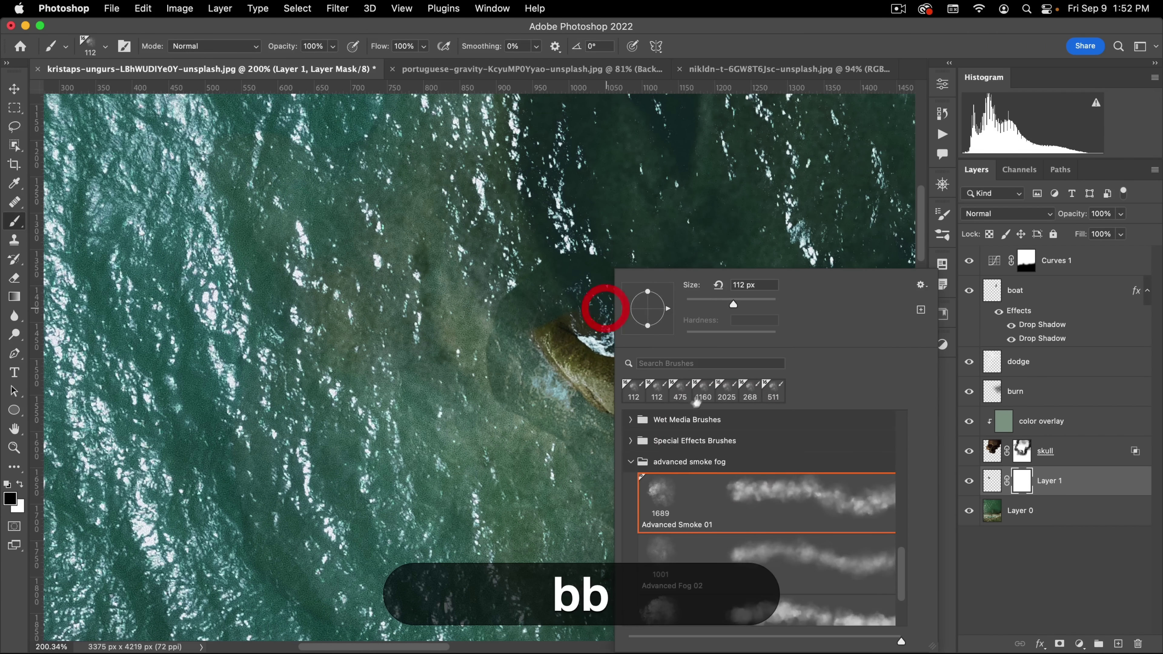
scroll(683, 460, up, 10)
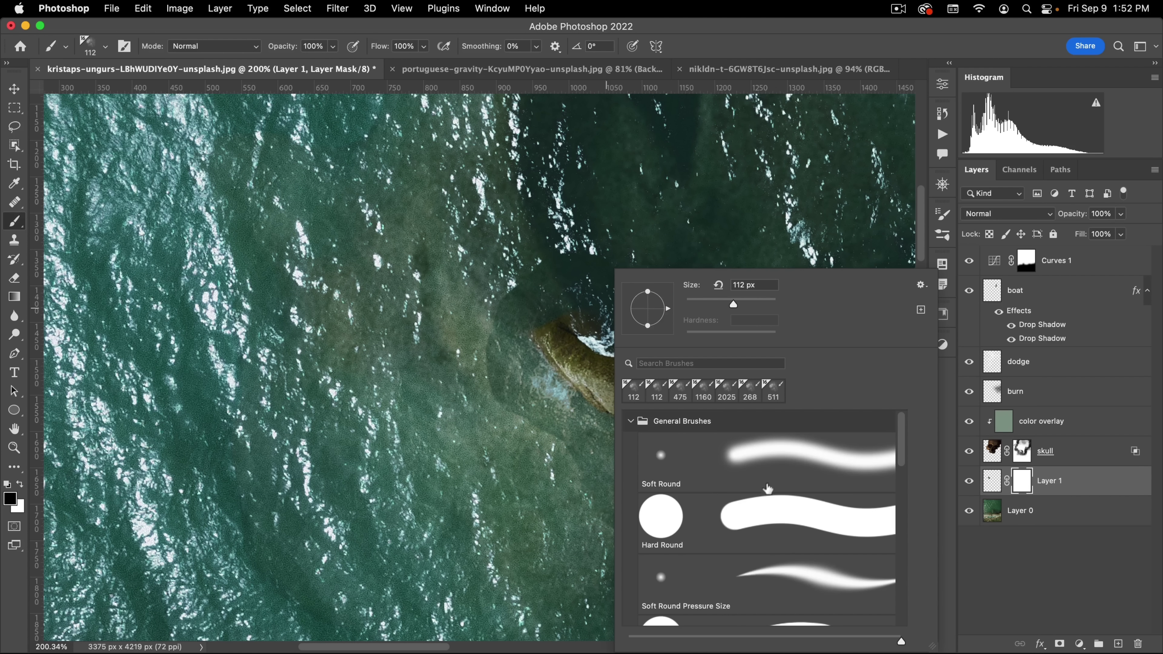
click(779, 455)
scroll(705, 474, down, 1)
drag(489, 328, 467, 334)
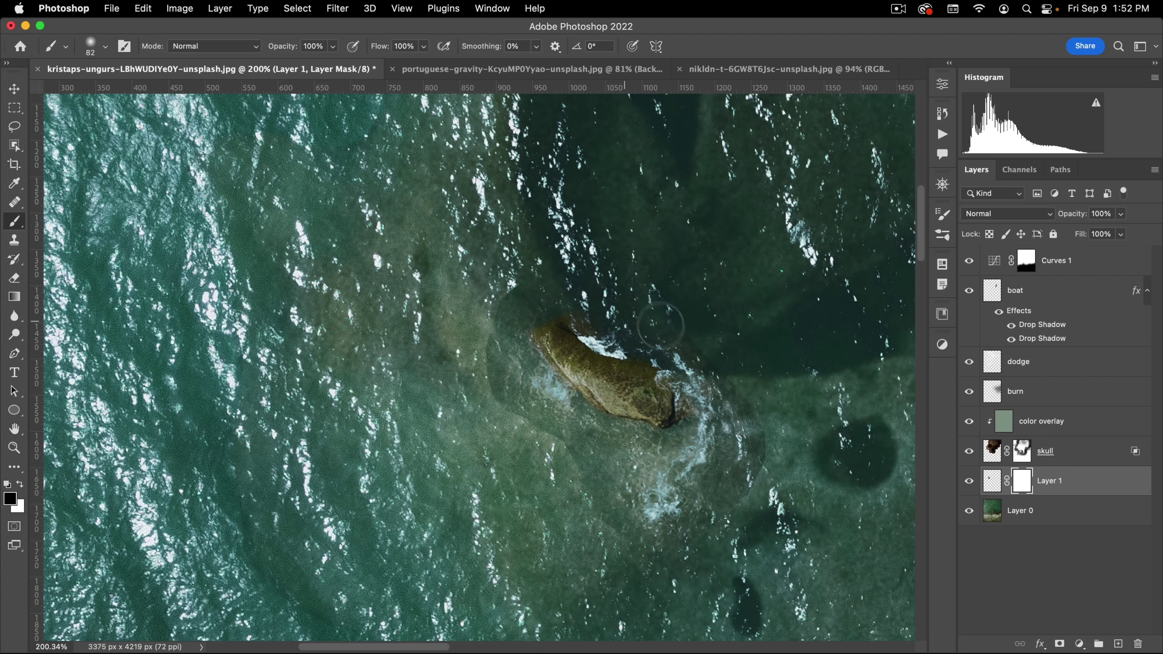
- Paint black on Layer 1's mask around the copied rock to blend its foam edges into the surrounding water
mouse_move(661, 325)
mouse_down()
mouse_move(715, 364)
mouse_move(728, 423)
mouse_move(758, 453)
mouse_up()
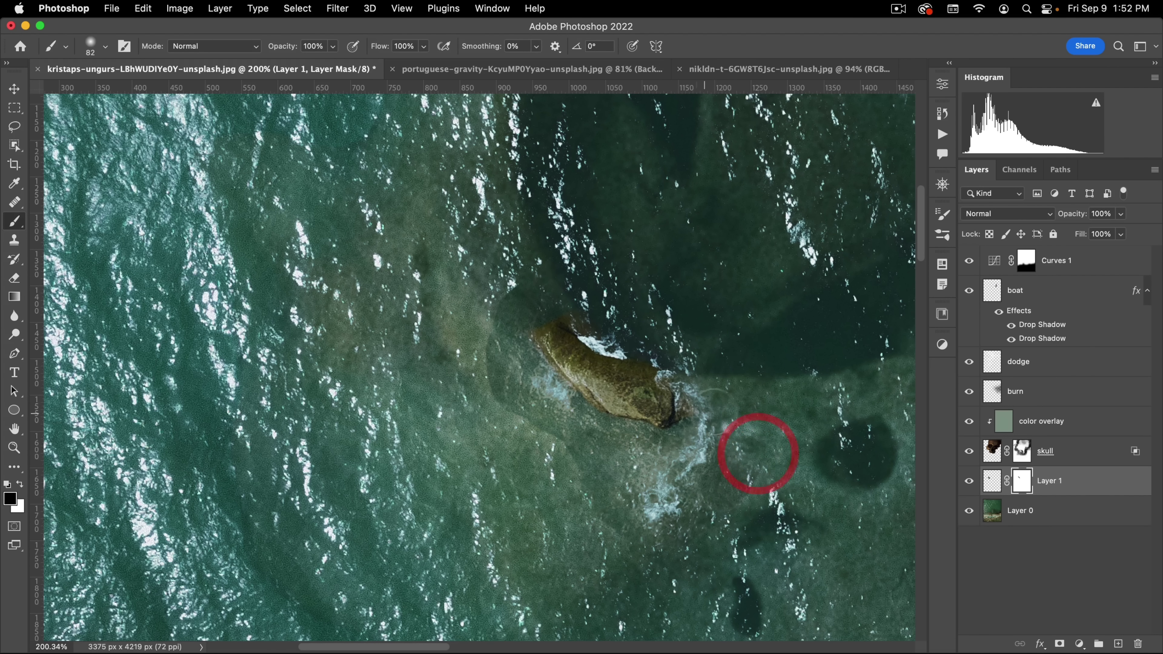
mouse_move(429, 327)
mouse_down()
mouse_move(539, 322)
mouse_move(509, 368)
mouse_move(534, 339)
mouse_move(550, 278)
mouse_move(537, 350)
mouse_up()
drag(532, 433, 554, 460)
drag(438, 293, 370, 382)
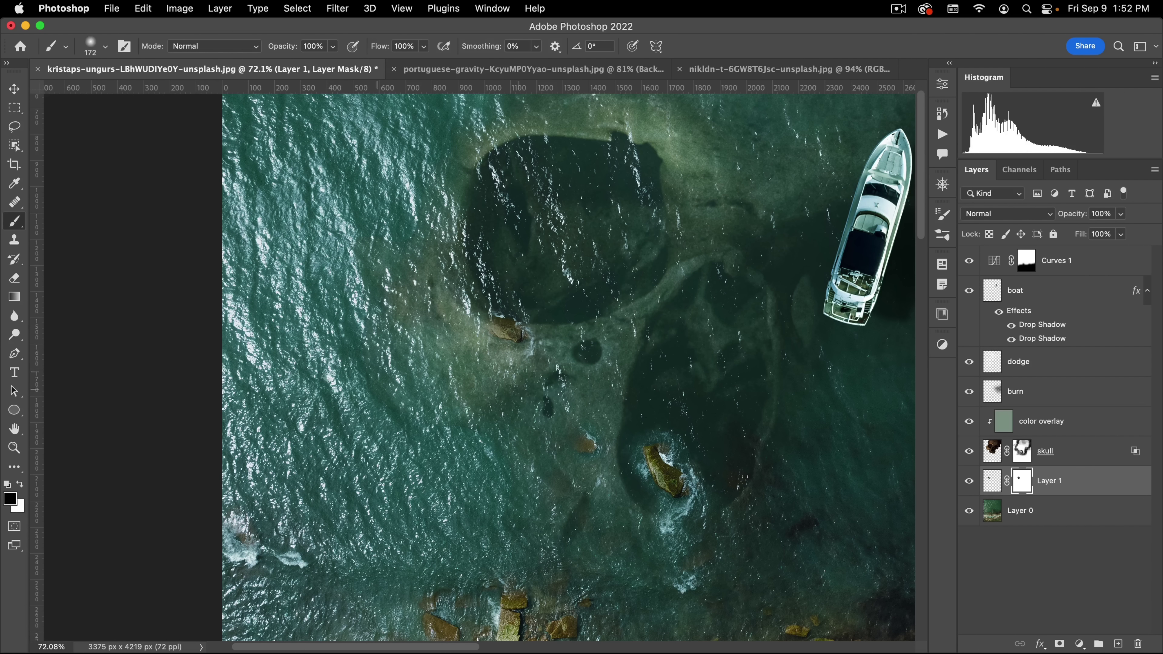
drag(441, 335, 394, 361)
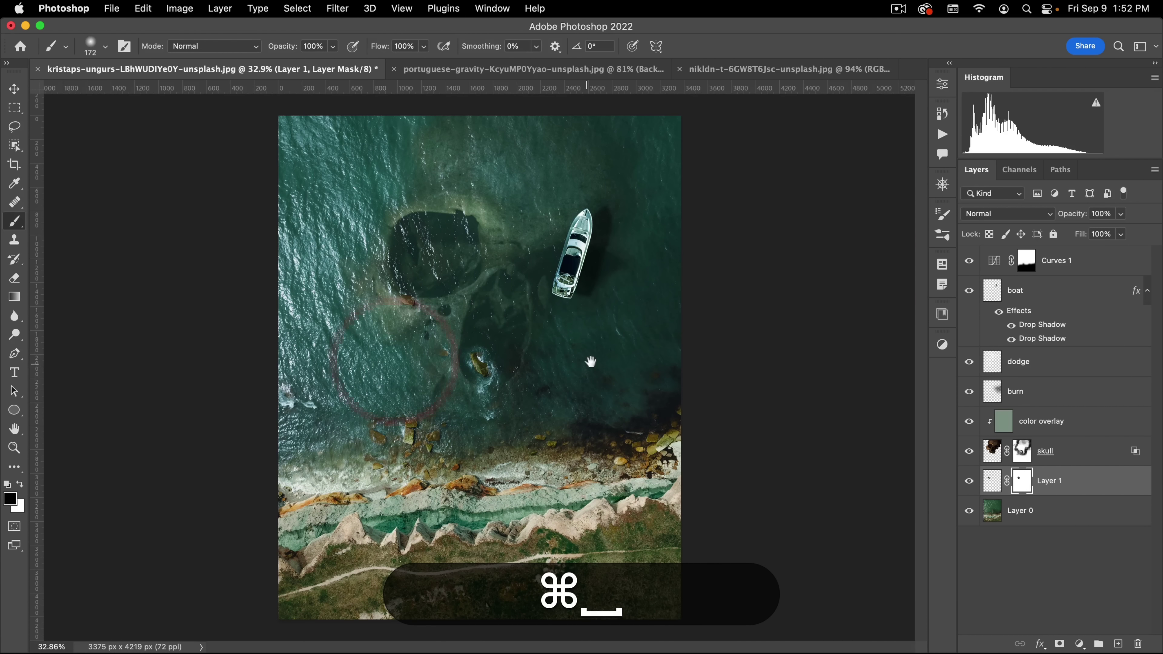
mouse_move(590, 363)
mouse_down()
mouse_move(545, 366)
mouse_move(559, 366)
mouse_up()
key(v)
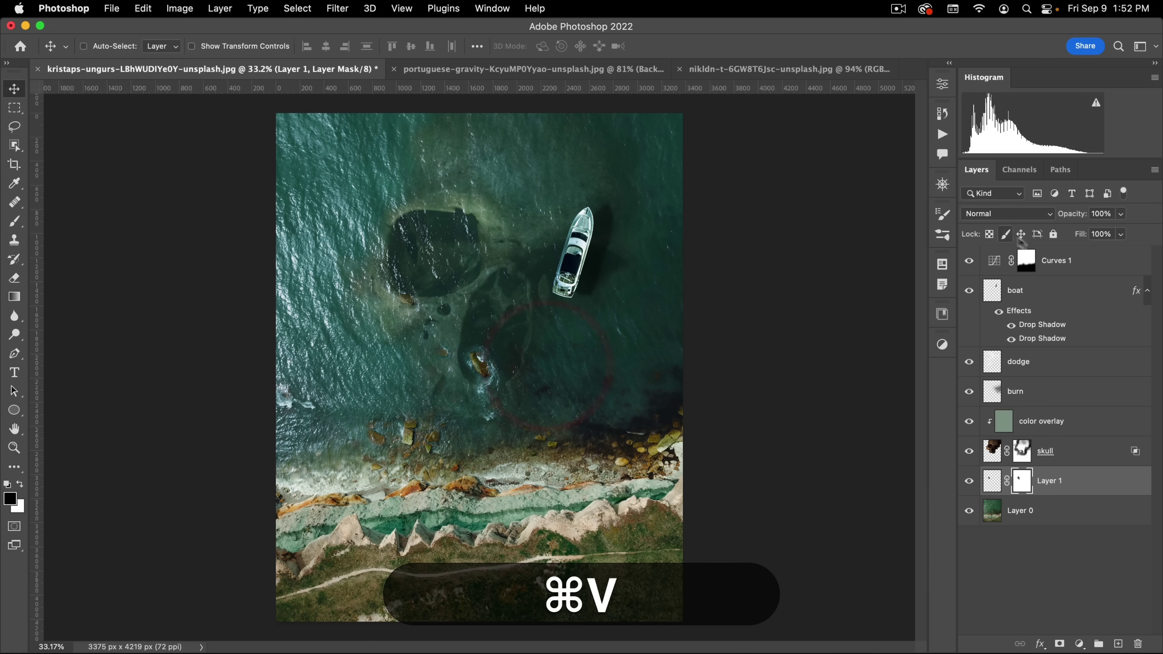
- Add a layer named "merged" above Curves 1 and stamp all visible layers into it
click(1090, 260)
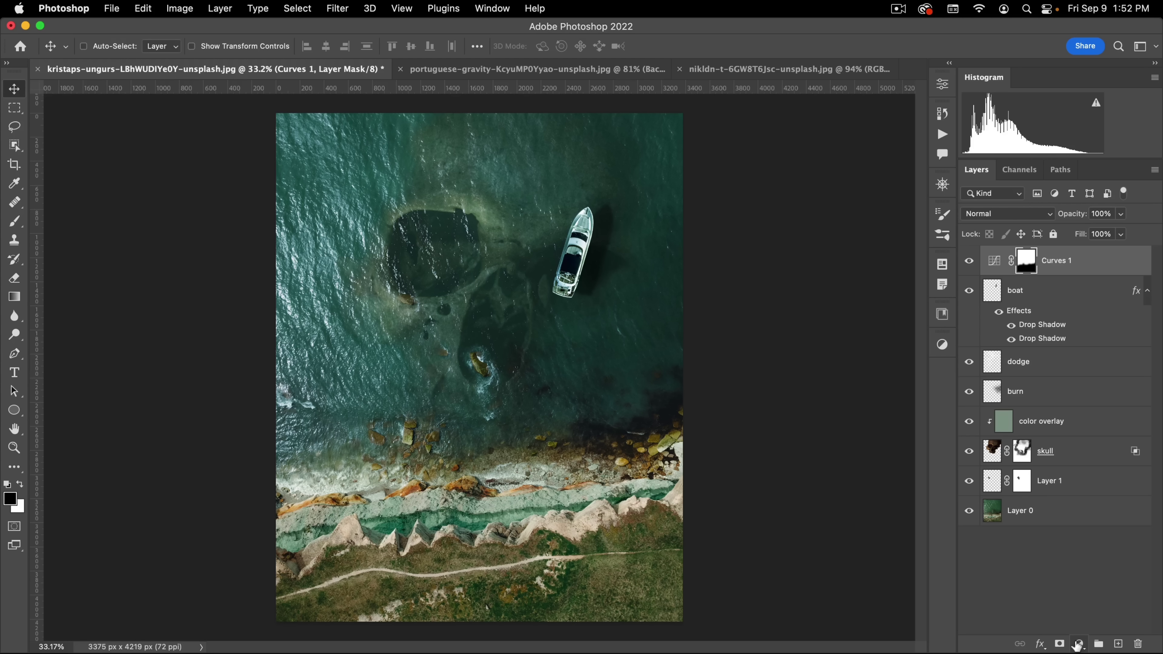
click(1117, 644)
key(x)
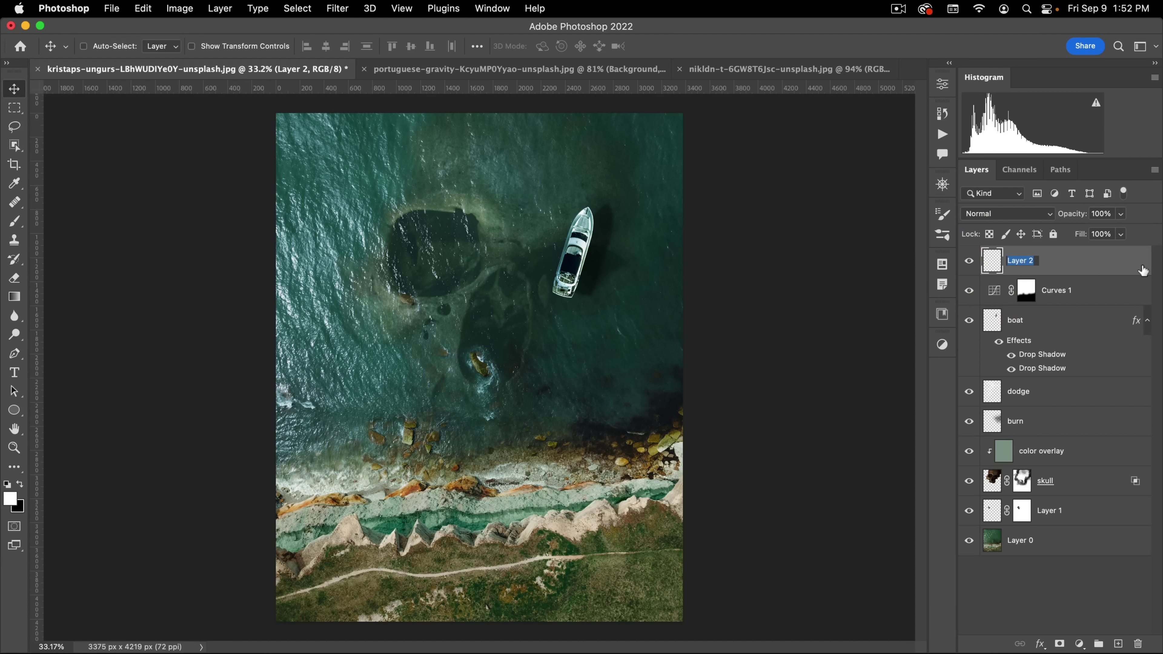
text(merged)
key(Return)
key(shift+Return)
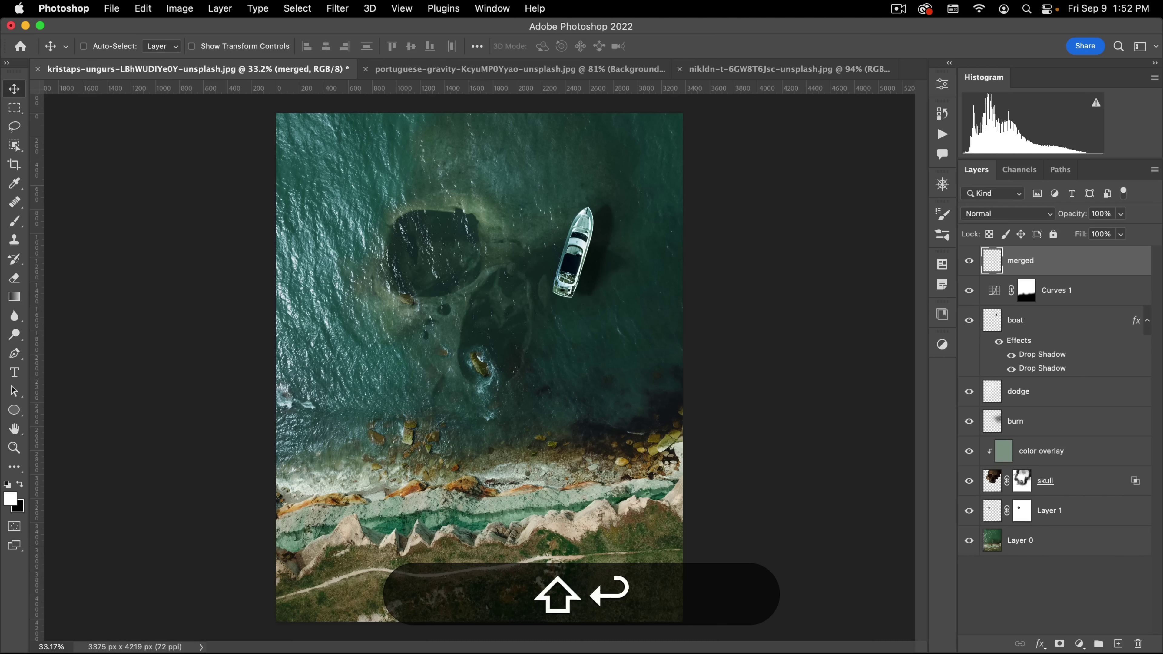
key(alt+shift+super+e)
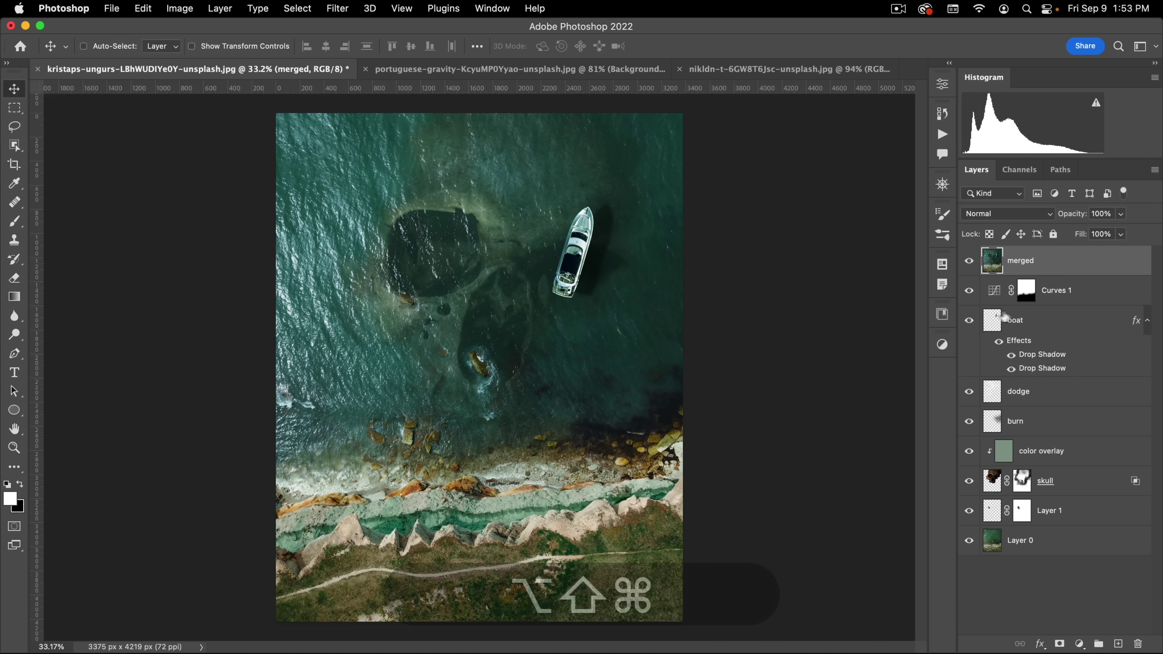
- Convert the merged layer to a smart object and open the Camera Raw Filter on it
right_click(1048, 259)
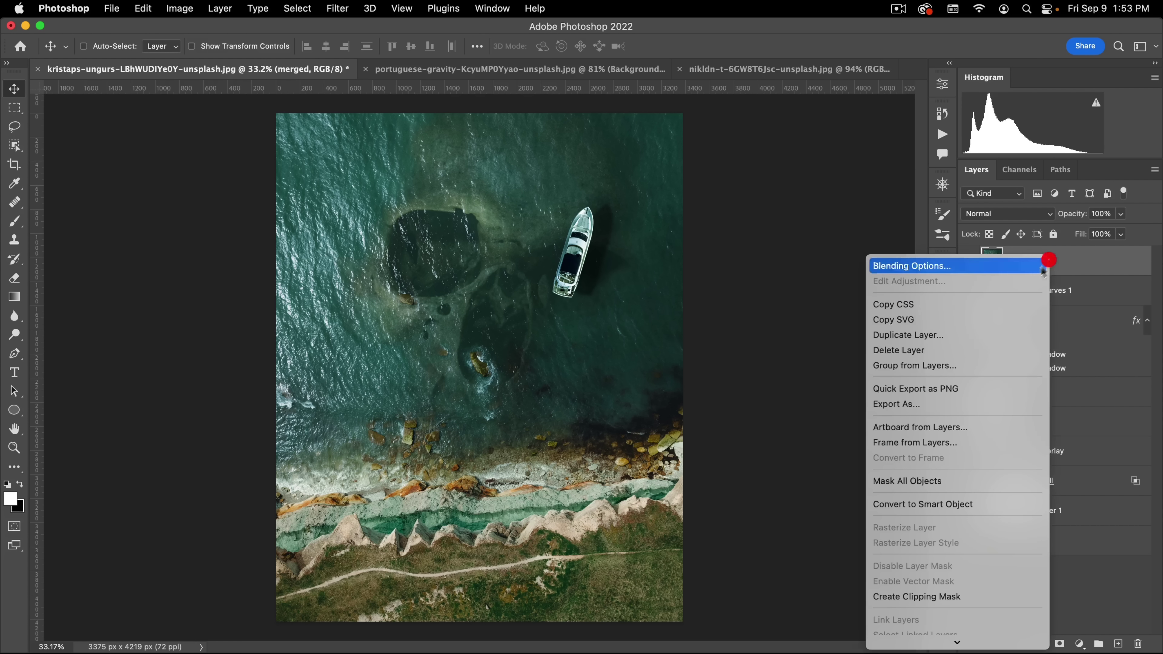
click(906, 504)
click(338, 10)
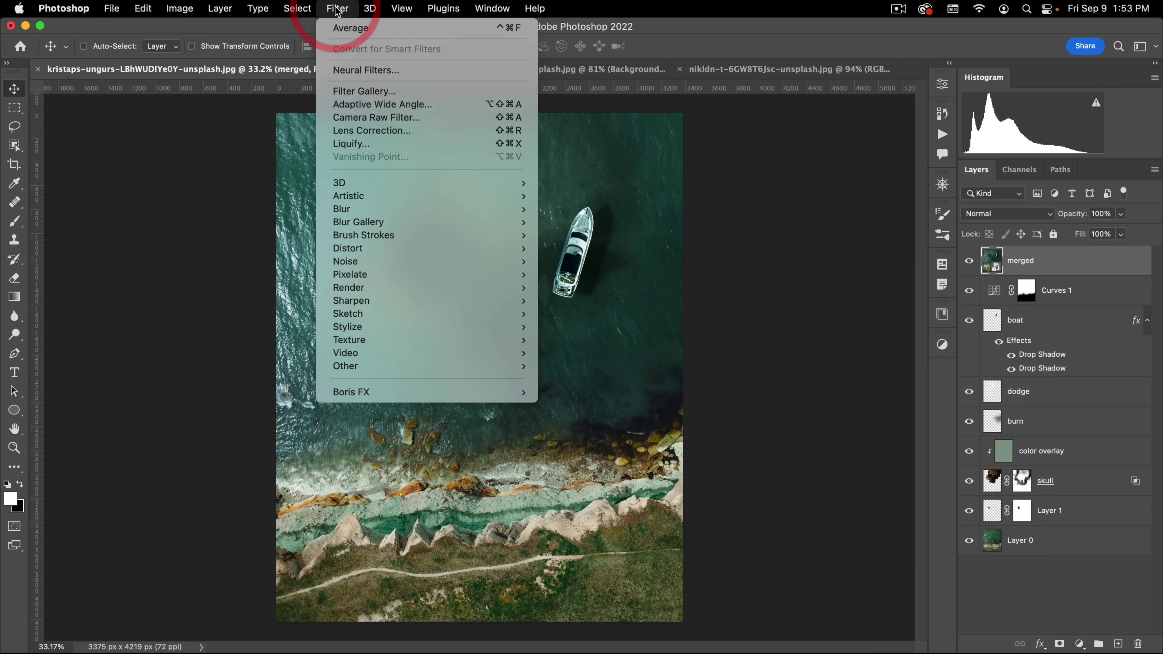
click(344, 117)
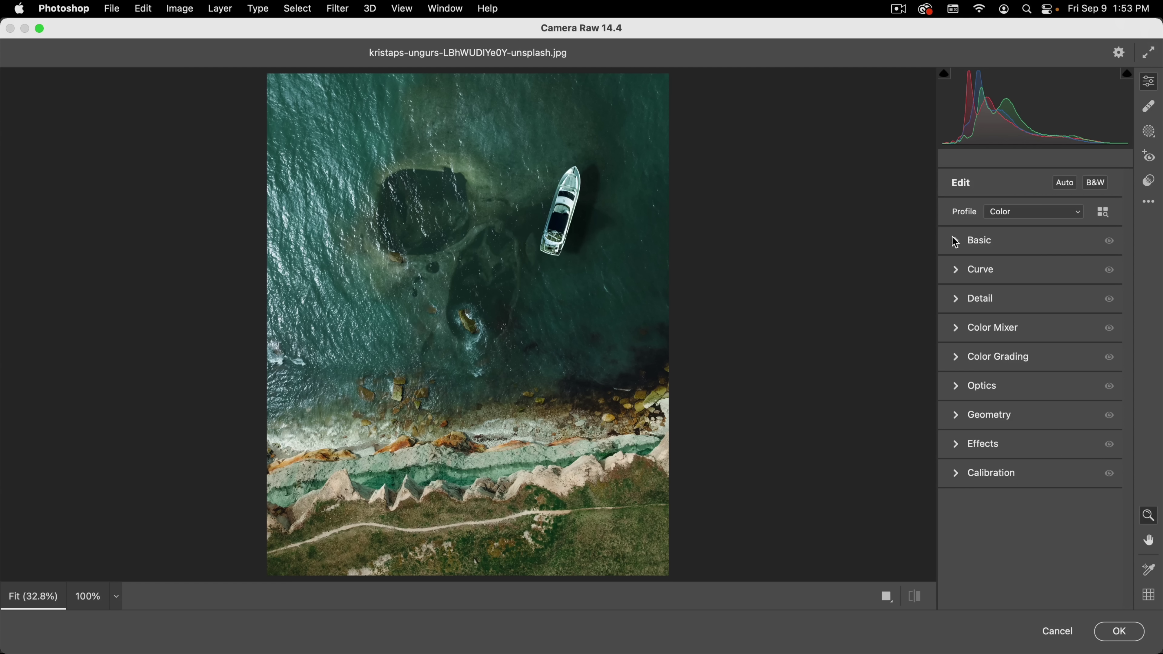
- Set the basic adjustments to Temperature -21, Exposure +0.15, Contrast +24 and Shadows -49
click(955, 243)
drag(1030, 263, 1013, 267)
drag(1033, 321, 1040, 319)
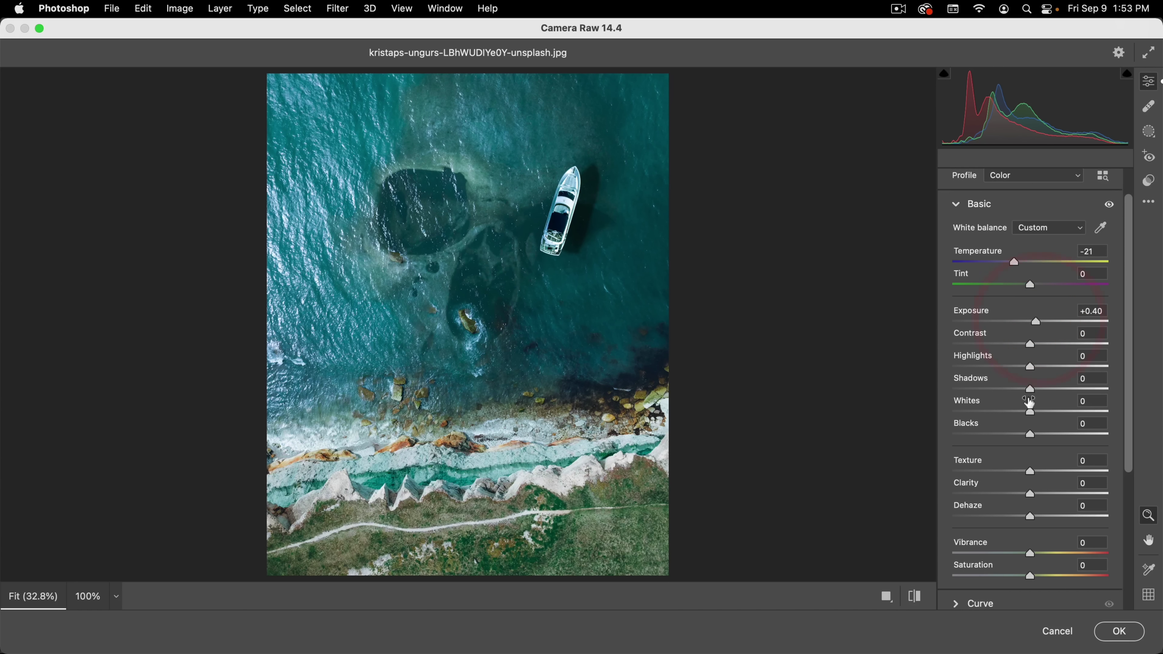
drag(1033, 391, 989, 391)
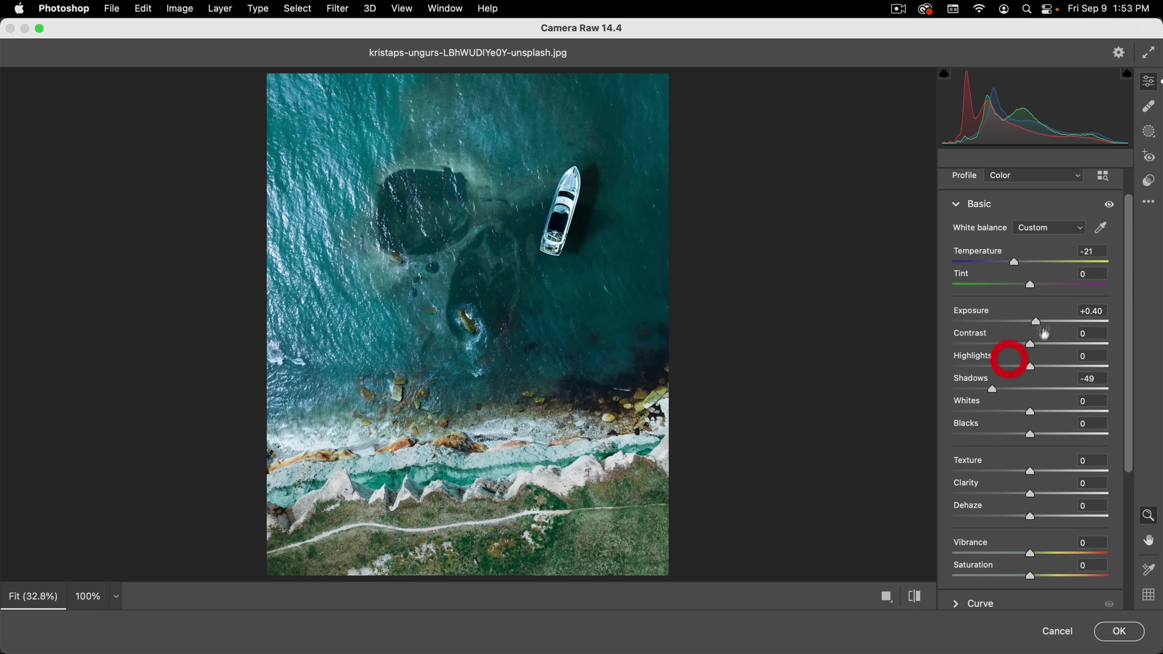
drag(1035, 324, 1049, 339)
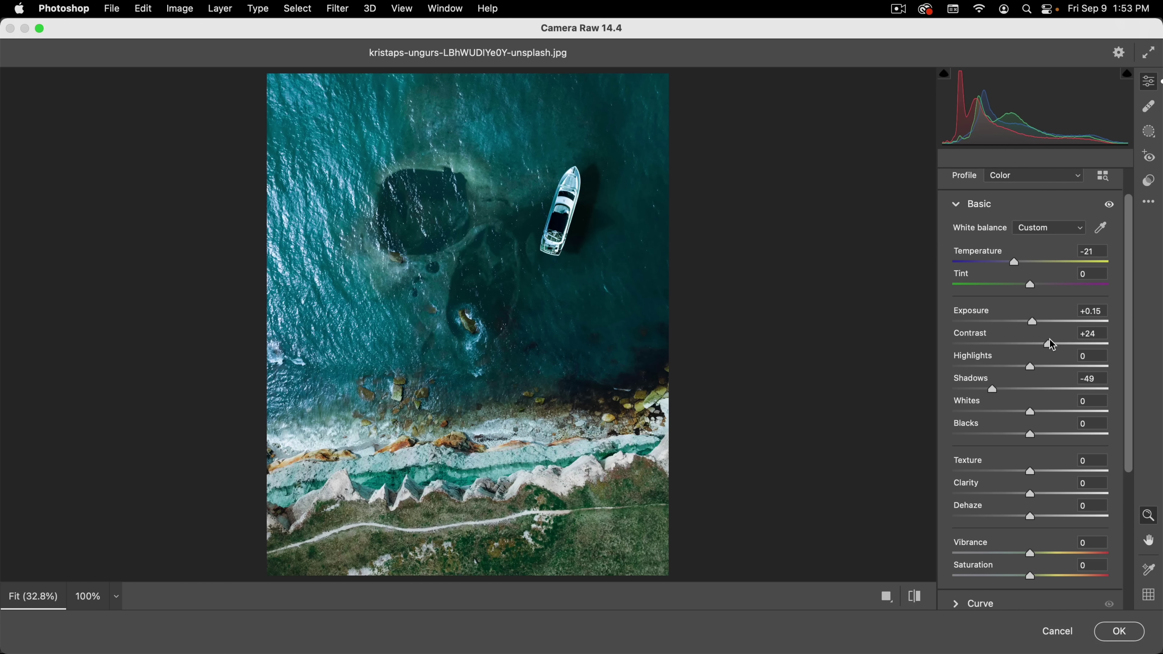
- Set Clarity to +31 and Vibrance to +13, checking the image up close in between
drag(1037, 499, 1056, 486)
click(752, 381)
key(space)
drag(442, 328, 401, 356)
click(446, 330)
key(space)
alt+super+click(447, 330)
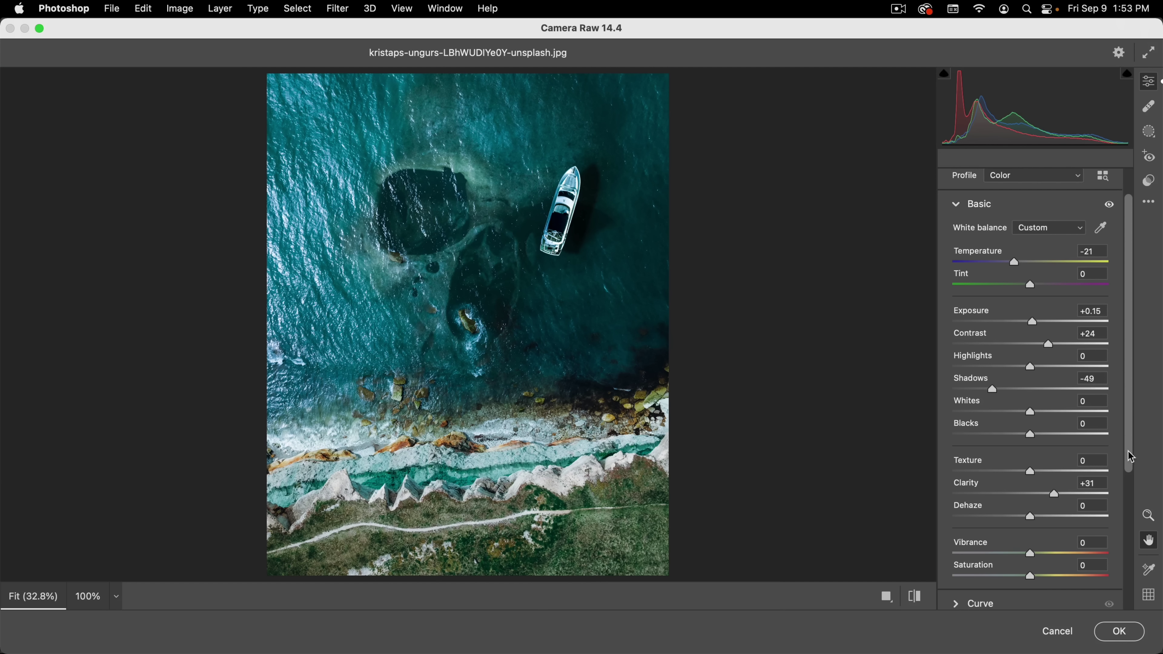
drag(1130, 456, 1129, 566)
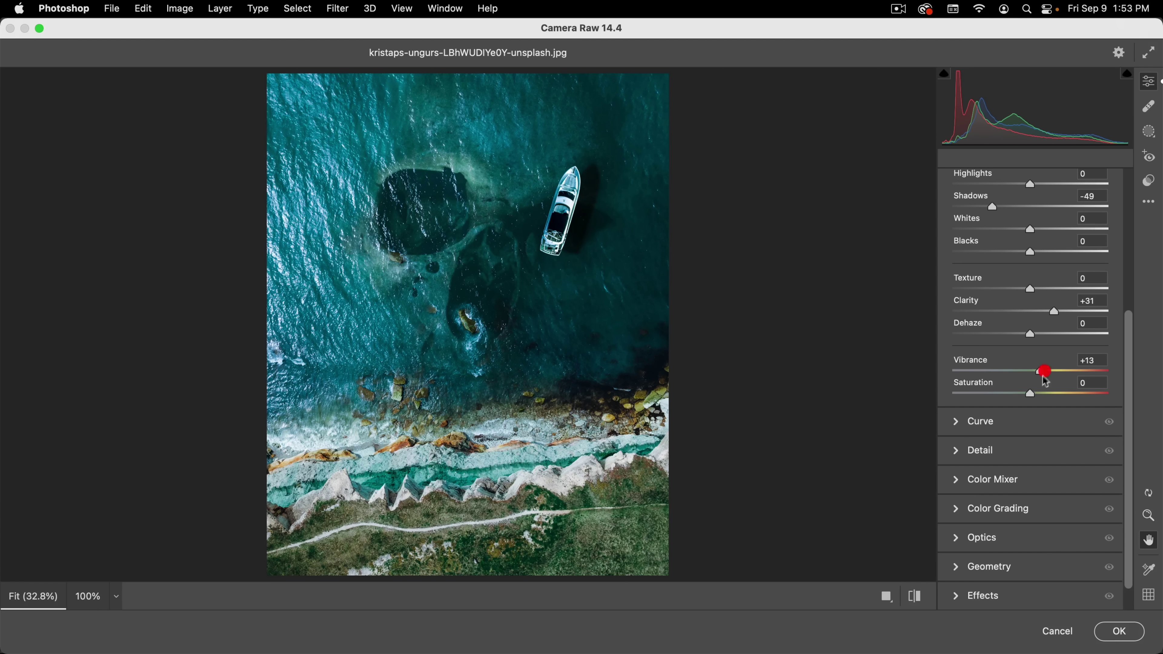
- Add grain with amount 46, size 34 and roughness 33, and set Vignetting to -15
click(979, 595)
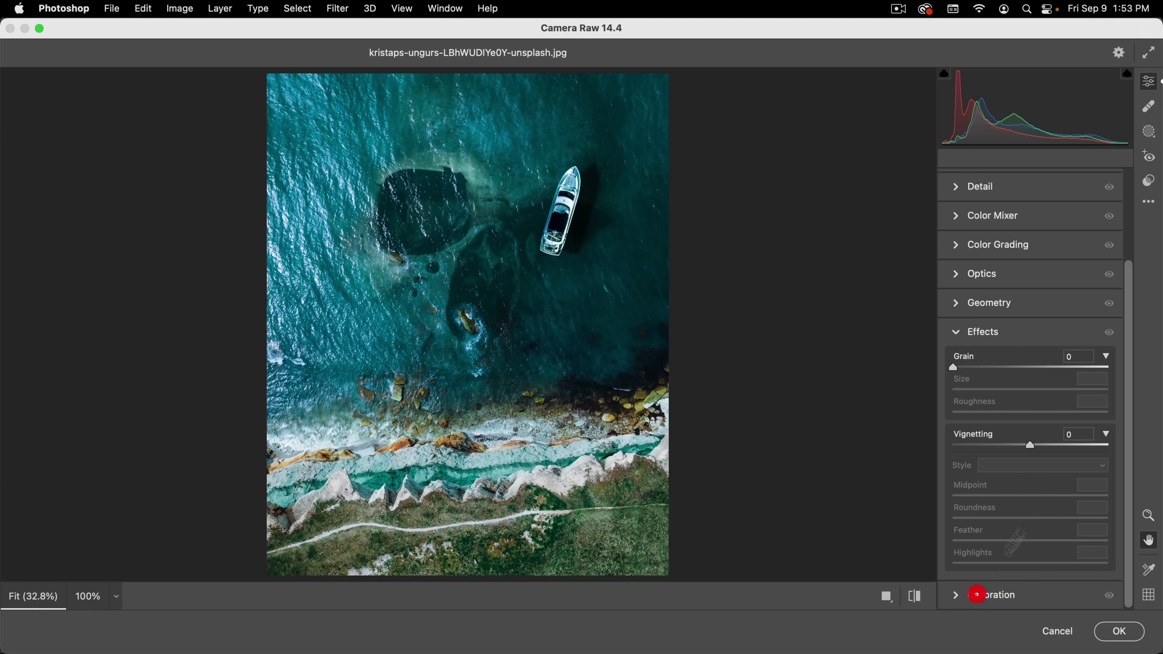
drag(953, 368, 990, 367)
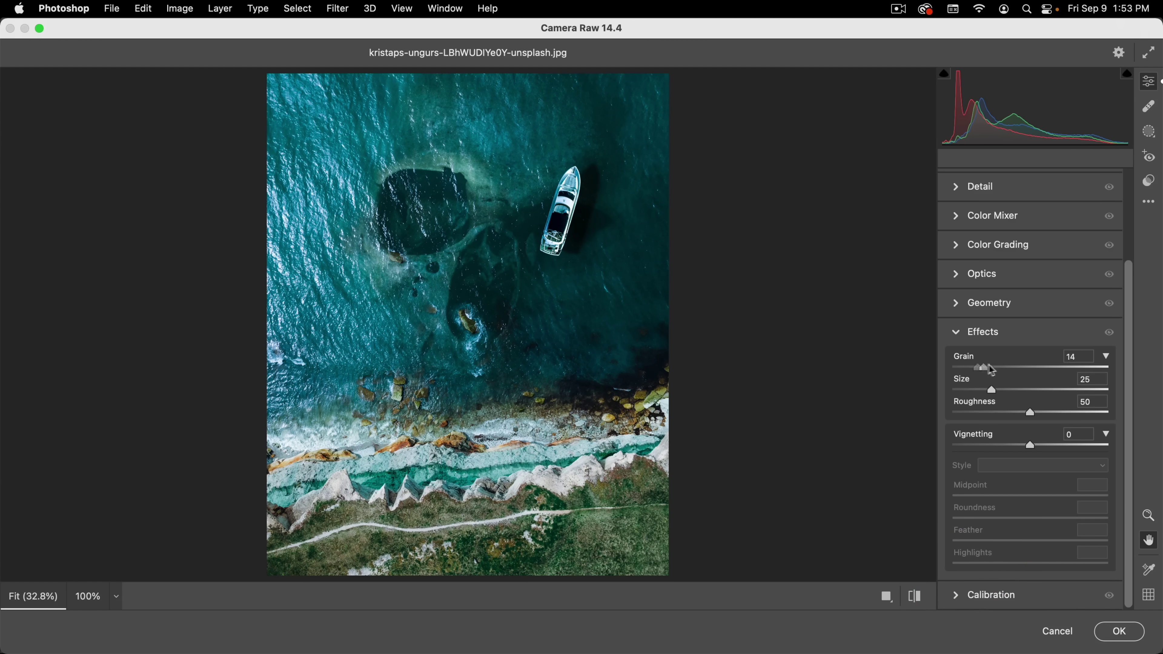
click(1006, 390)
drag(1031, 447, 1018, 445)
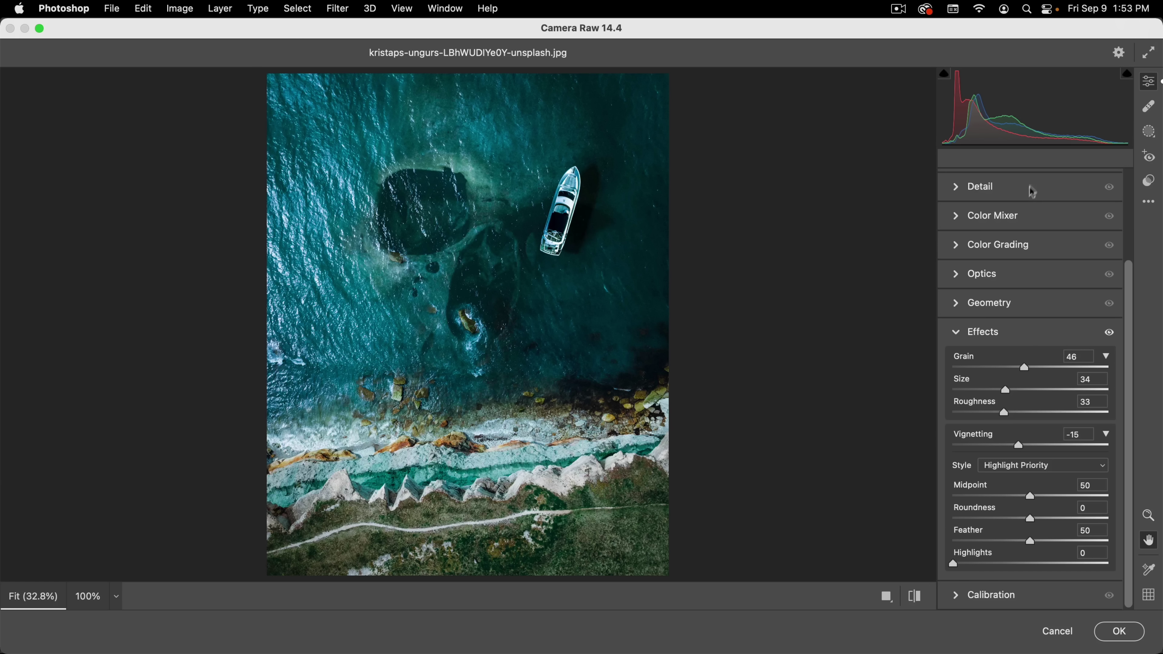
- Grade the highlights yellow-green at hue 82 and the shadows blue at hue 207, saturation 31, and apply the Camera Raw filter
click(994, 245)
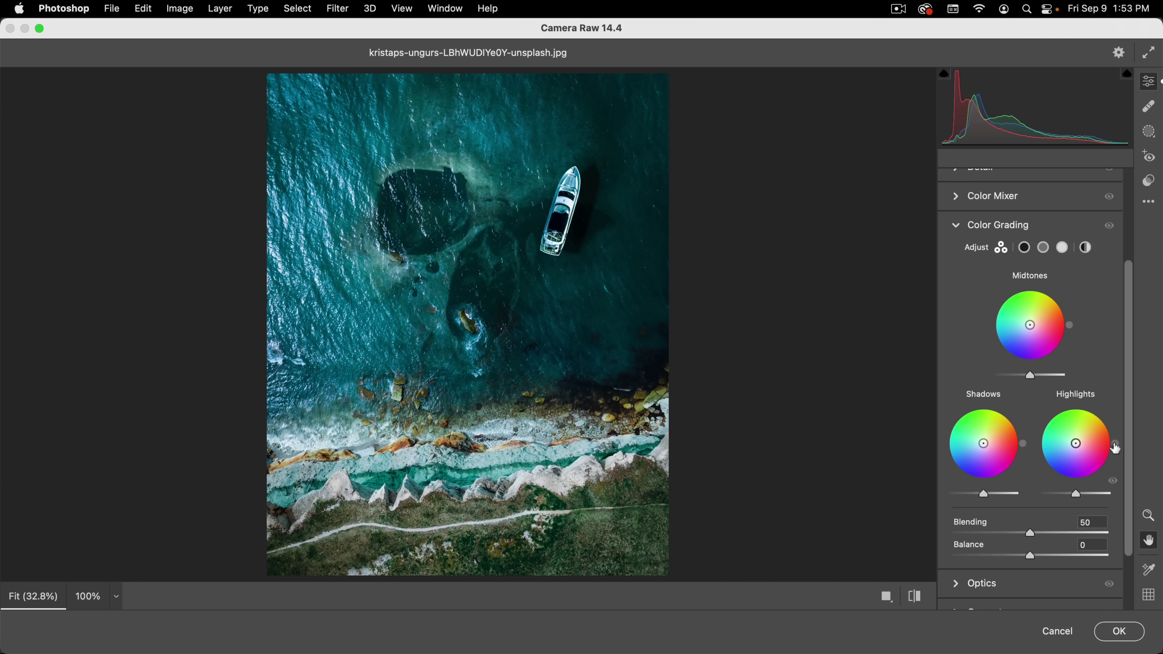
drag(1096, 402, 1080, 428)
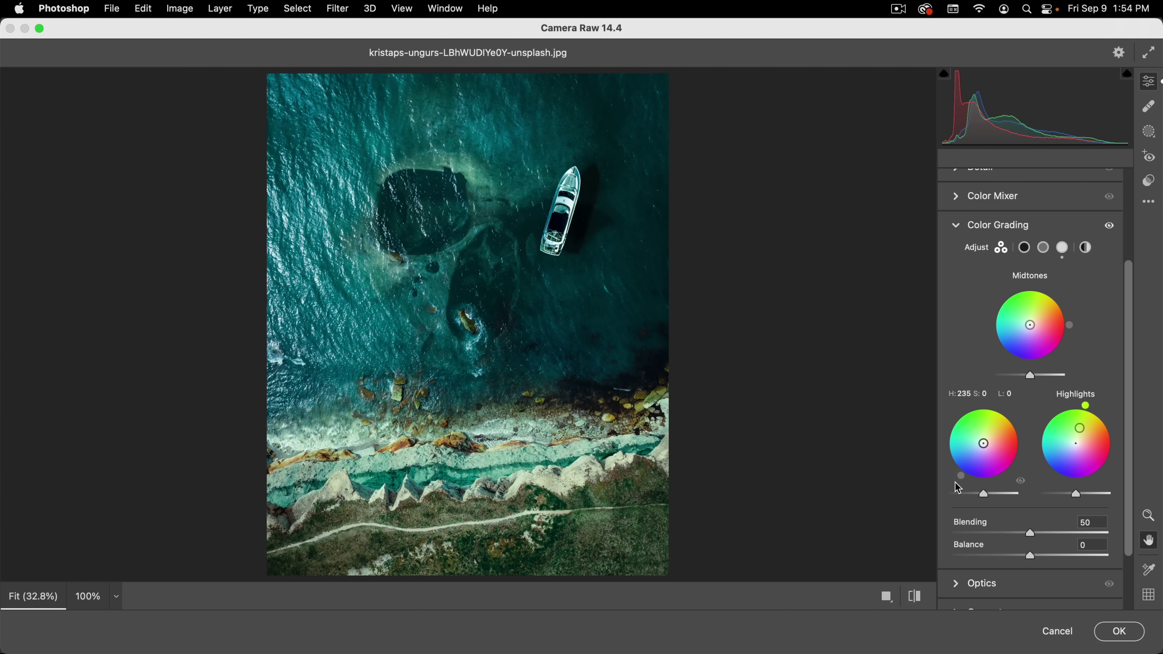
drag(950, 473, 974, 447)
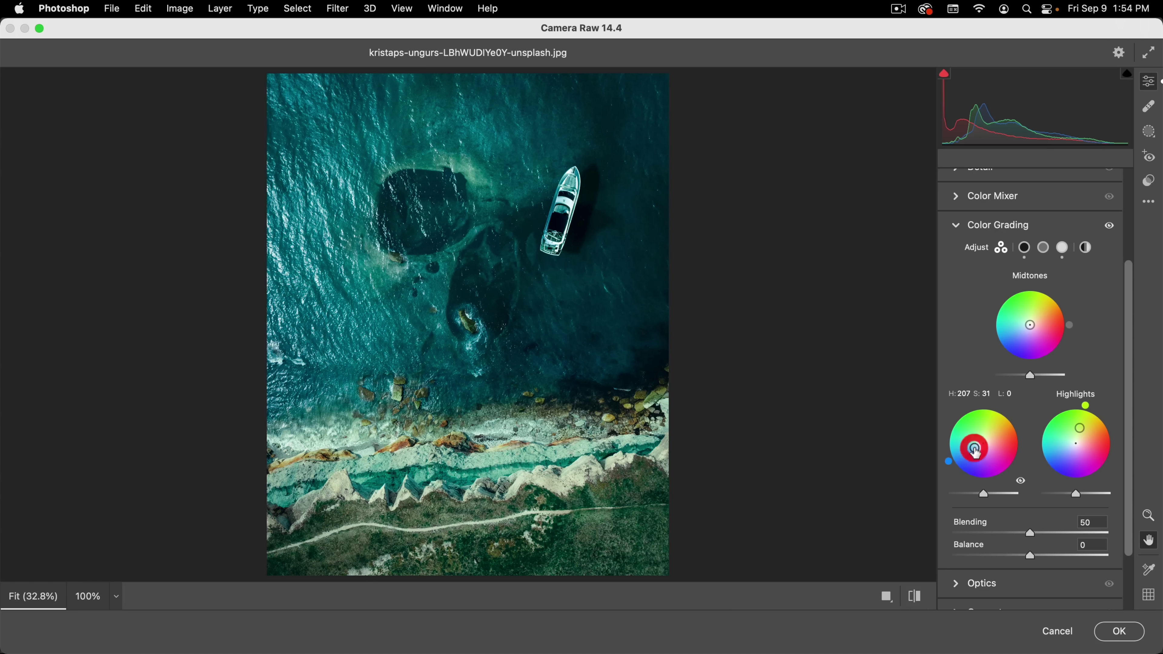
click(1081, 401)
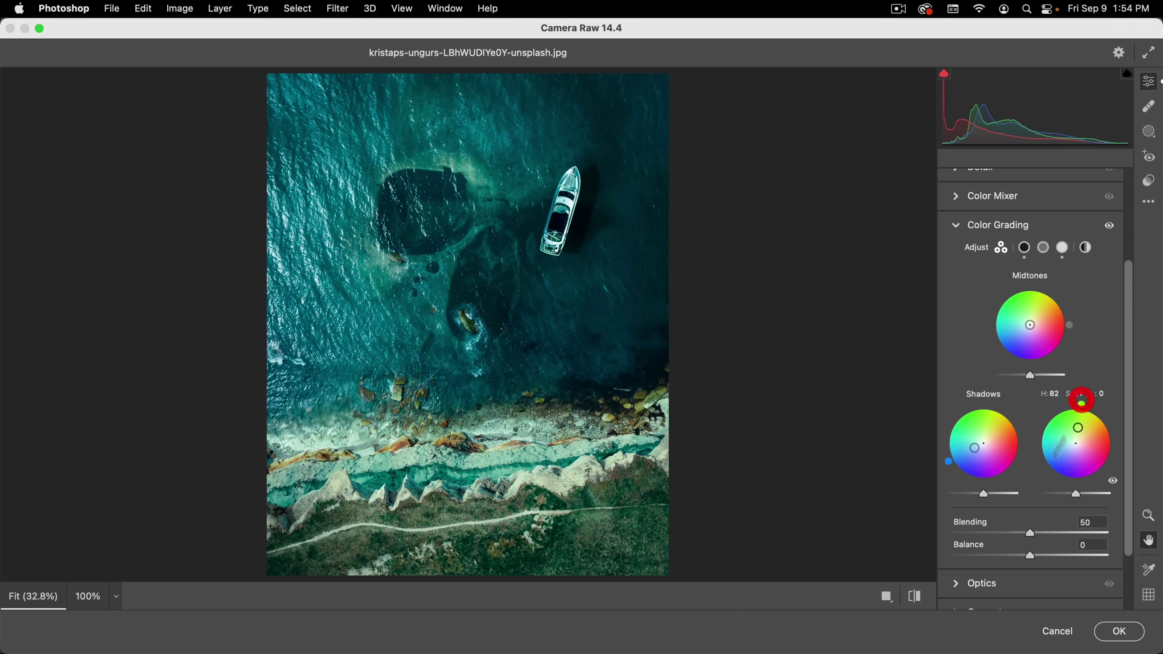
click(1119, 631)
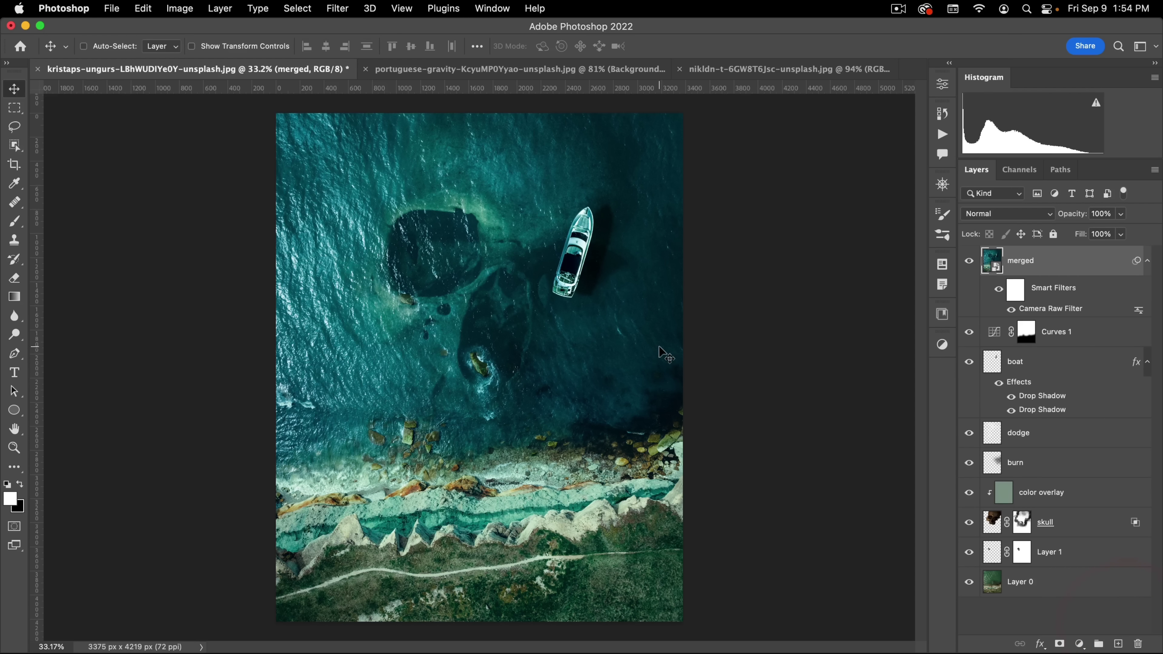
- Isolate Layer 0 to compare the original coastline photo with the finished composite
alt+click(969, 582)
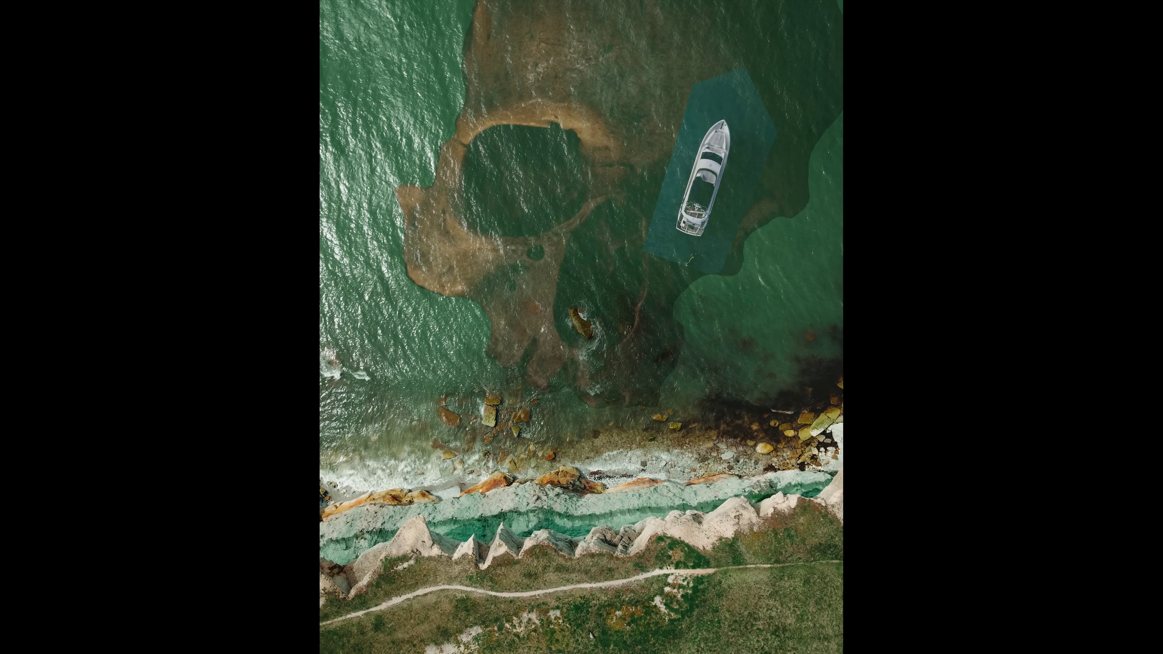